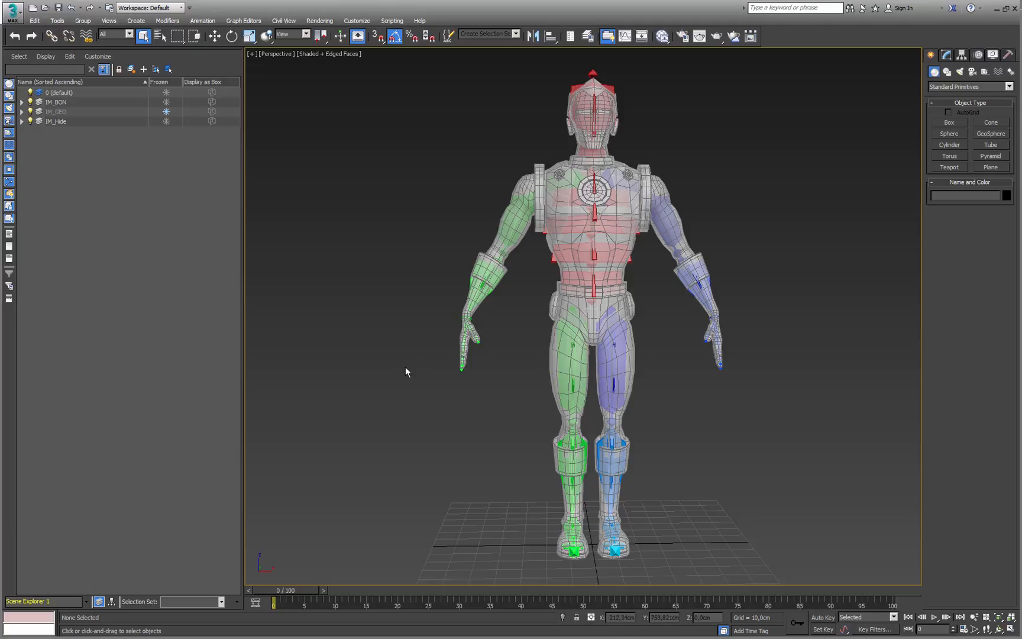
pyautogui.moveTo(406, 370)
pyautogui.keyDown('alt'); pyautogui.mouseDown(button='middle')
pyautogui.moveTo(782, 373)
pyautogui.moveTo(401, 370)
pyautogui.mouseUp(button='middle'); pyautogui.keyUp('alt')
pyautogui.moveTo(527, 367); pyautogui.dragTo(662, 450)
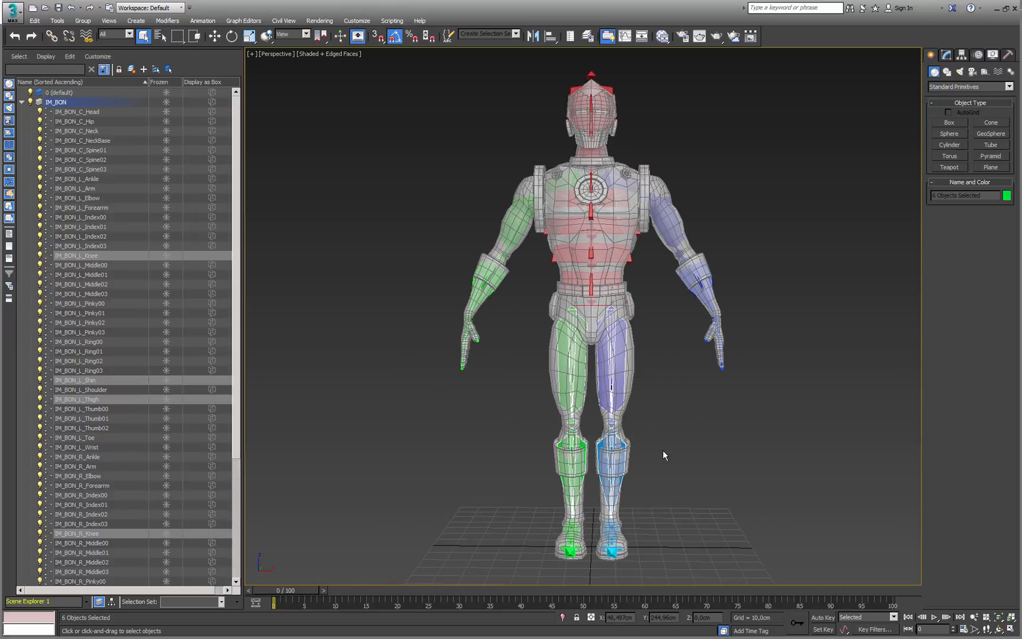
pyautogui.press('z')
pyautogui.keyDown('alt'); pyautogui.moveTo(627, 442); pyautogui.dragTo(599, 420, button='middle'); pyautogui.keyUp('alt')
pyautogui.click(743, 427)
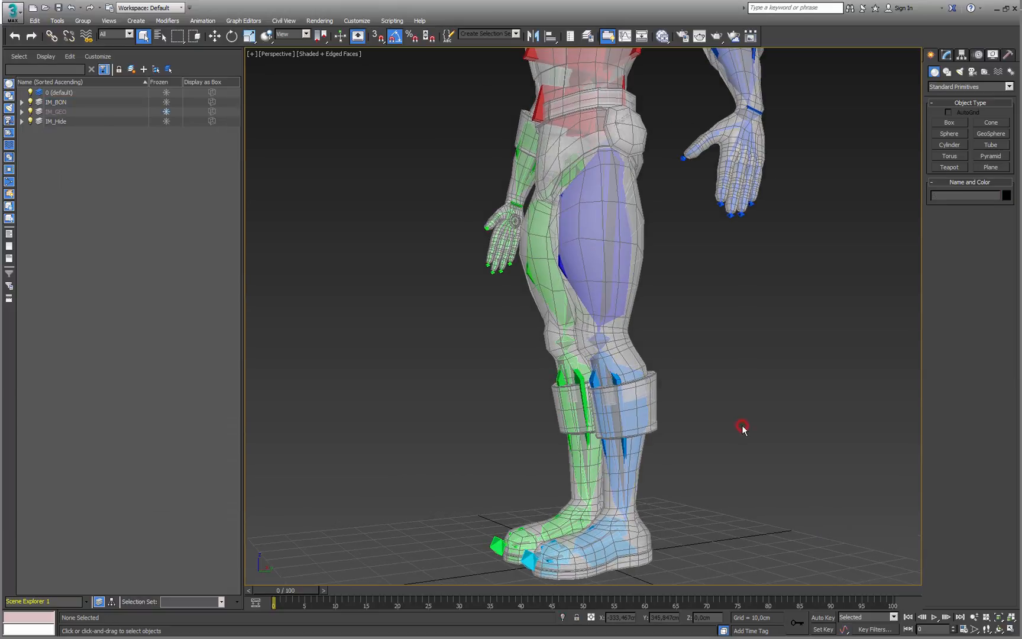
# Draw a circle spline of about 73.4 cm radius around the character in the top view, centred near the origin
pyautogui.hotkey('alt', 'w')
pyautogui.click(482, 269)
pyautogui.hotkey('alt', 'w')
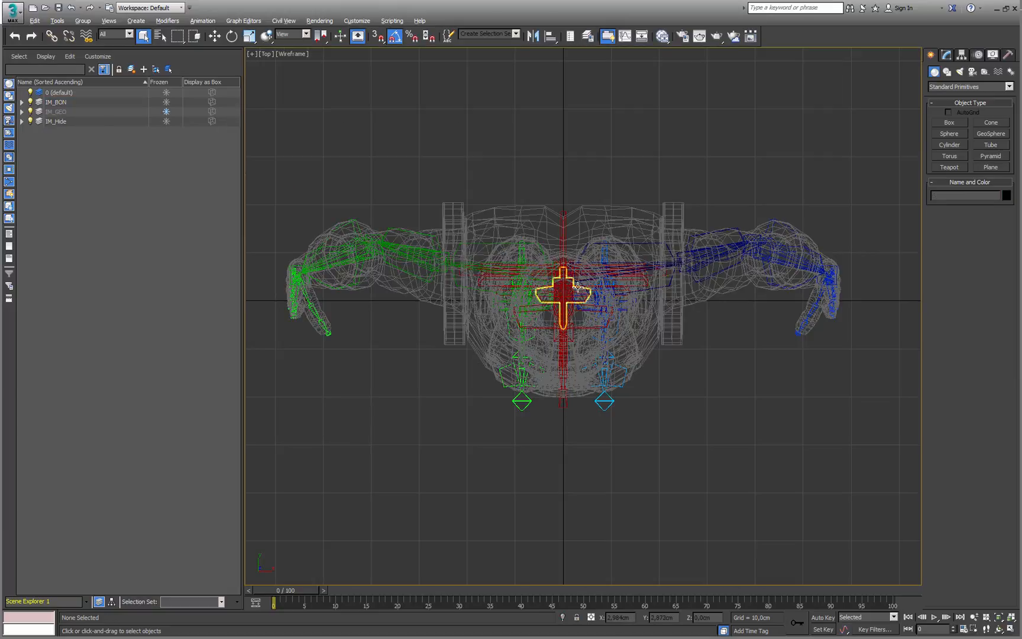
pyautogui.scroll(-3, 573, 289)
pyautogui.moveTo(569, 327); pyautogui.dragTo(569, 335, button='middle')
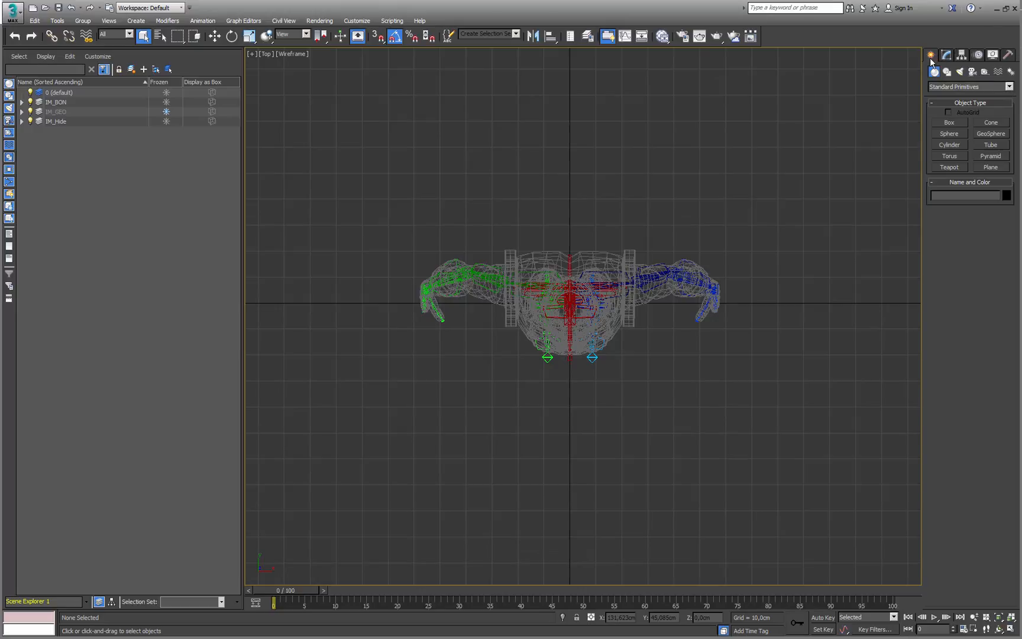
pyautogui.click(946, 71)
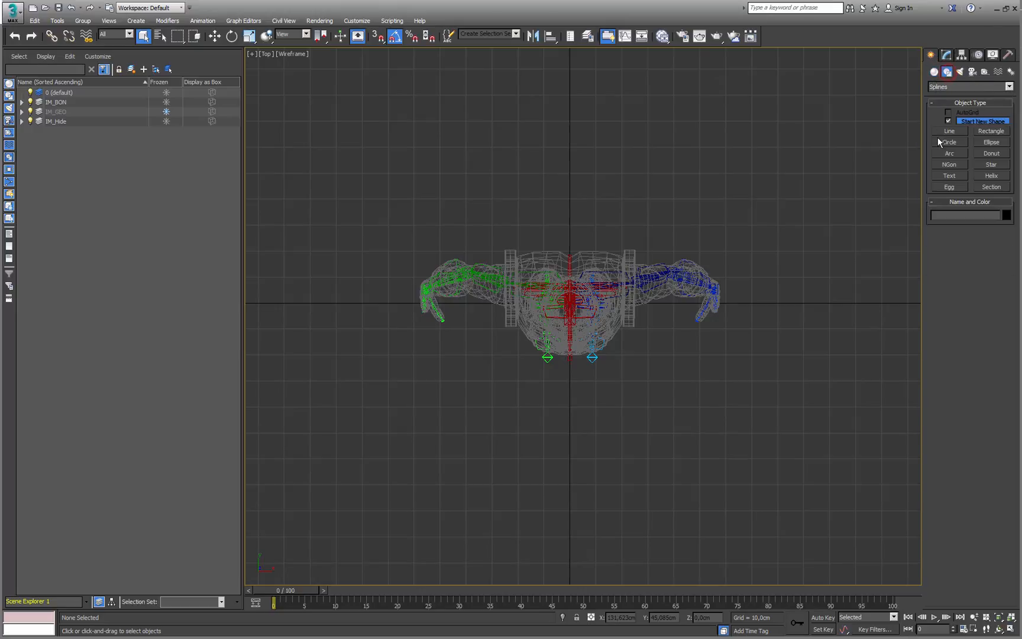
pyautogui.click(949, 141)
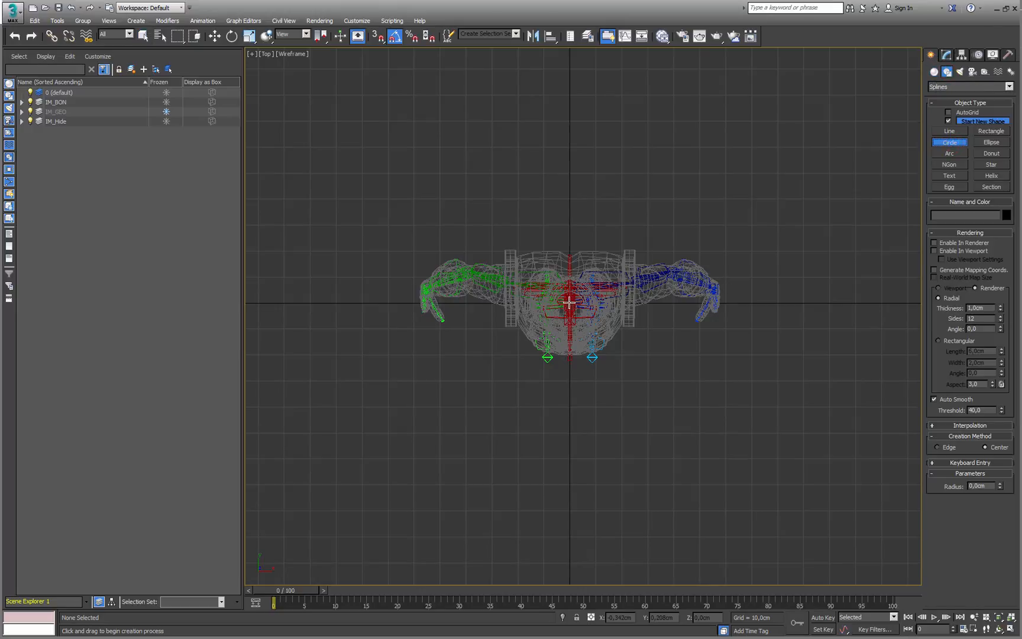
pyautogui.moveTo(570, 300); pyautogui.dragTo(691, 157)
pyautogui.rightClick(647, 262)
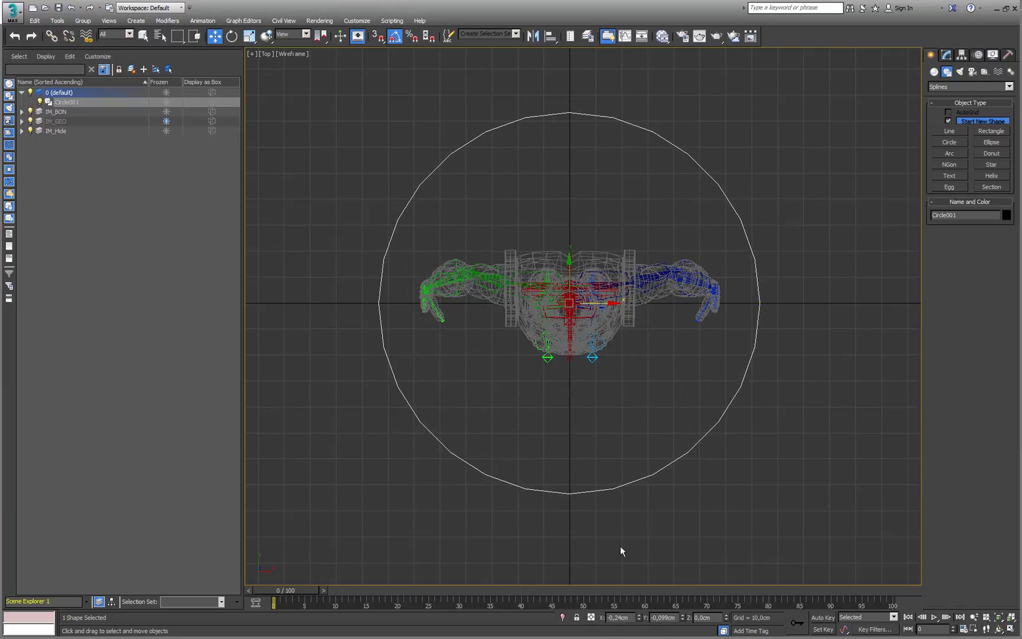
# Centre the circle on the world origin by zeroing its X and Y positions
pyautogui.rightClick(639, 617)
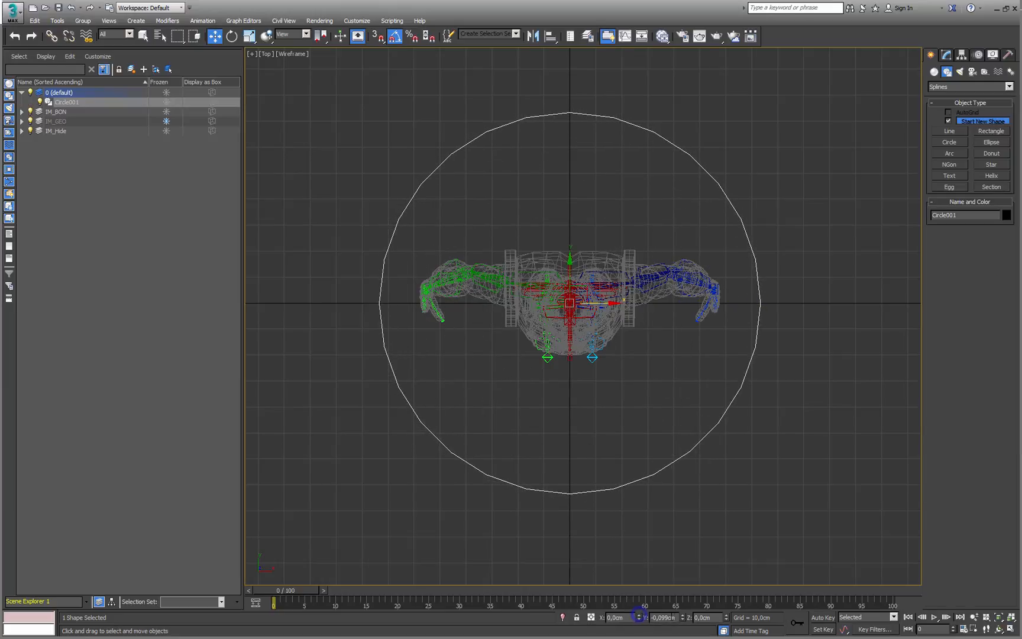
pyautogui.rightClick(683, 616)
pyautogui.moveTo(629, 488); pyautogui.dragTo(615, 484, button='middle')
pyautogui.hotkey('alt', 'w')
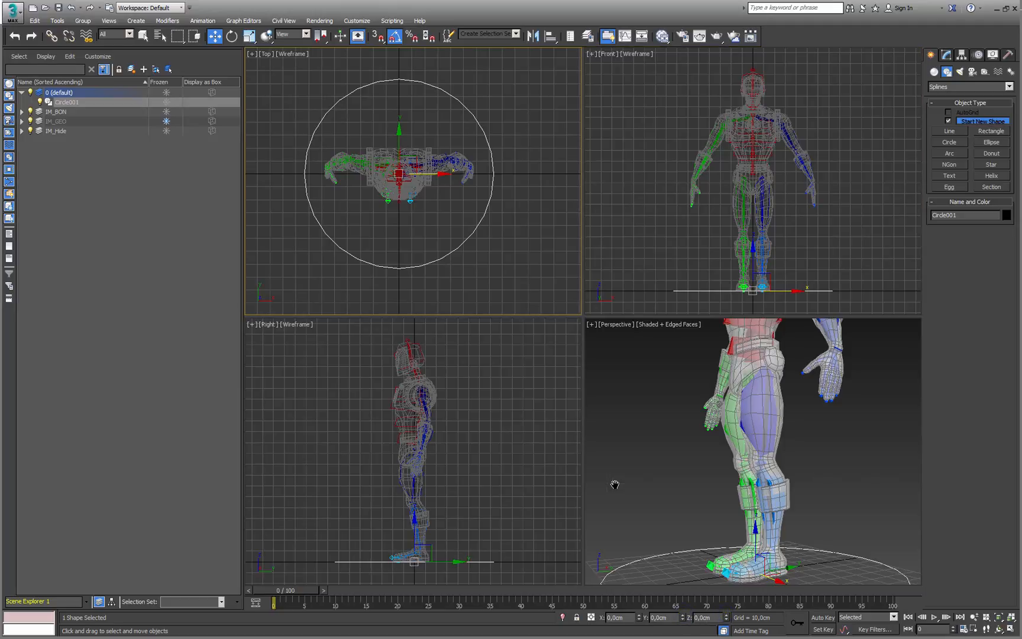
pyautogui.moveTo(683, 501); pyautogui.dragTo(726, 456, button='middle')
# Start a Line spline in the top view and turn on 3D snapping to grid points
pyautogui.rightClick(381, 232)
pyautogui.hotkey('alt', 'w')
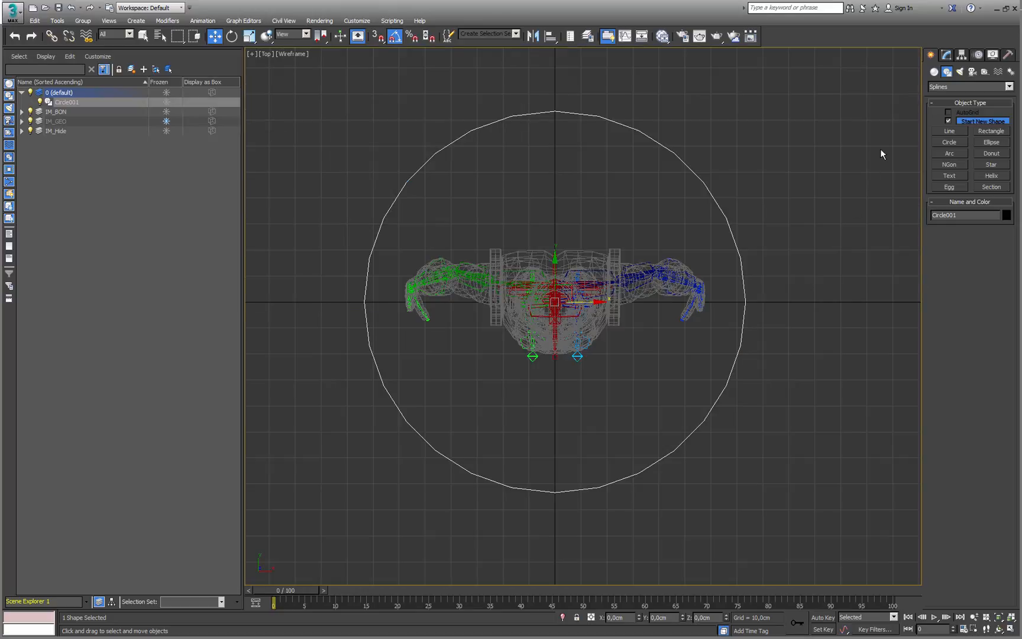
pyautogui.click(949, 131)
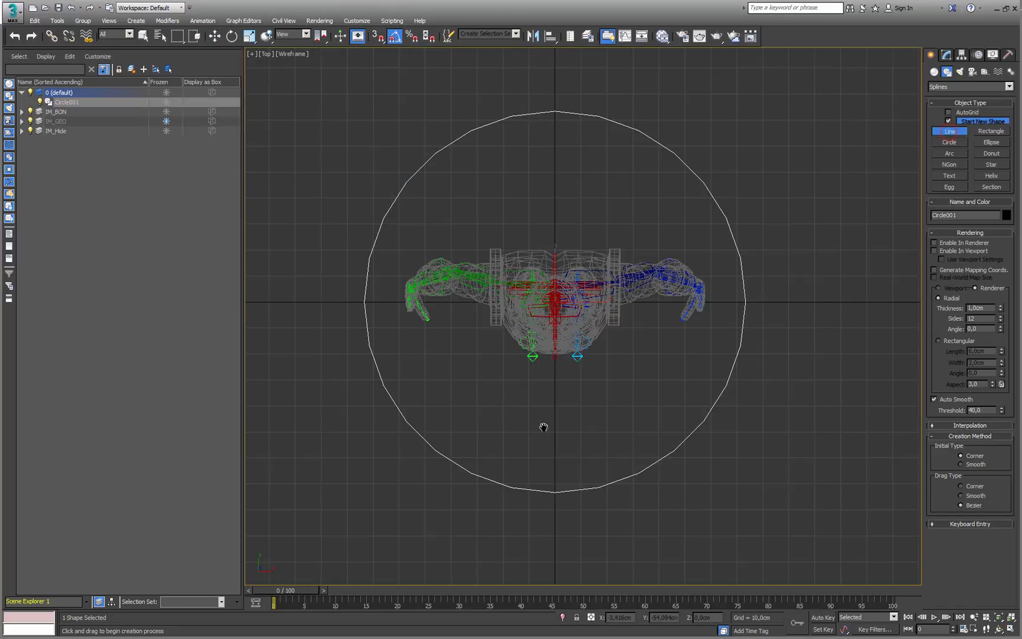
pyautogui.moveTo(571, 518); pyautogui.dragTo(565, 404, button='middle')
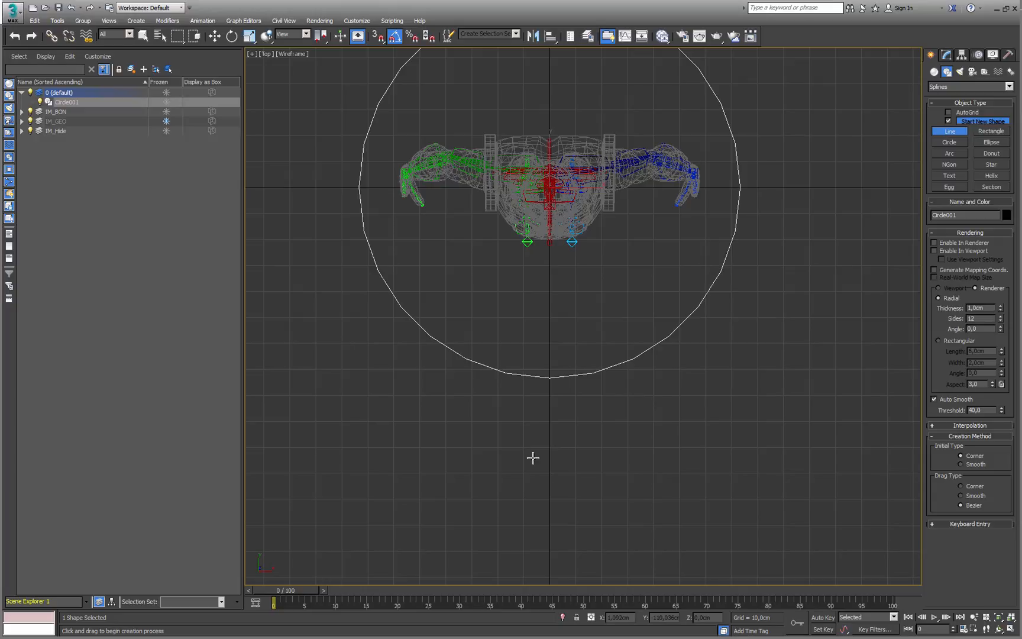
pyautogui.click(380, 37)
pyautogui.rightClick(380, 38)
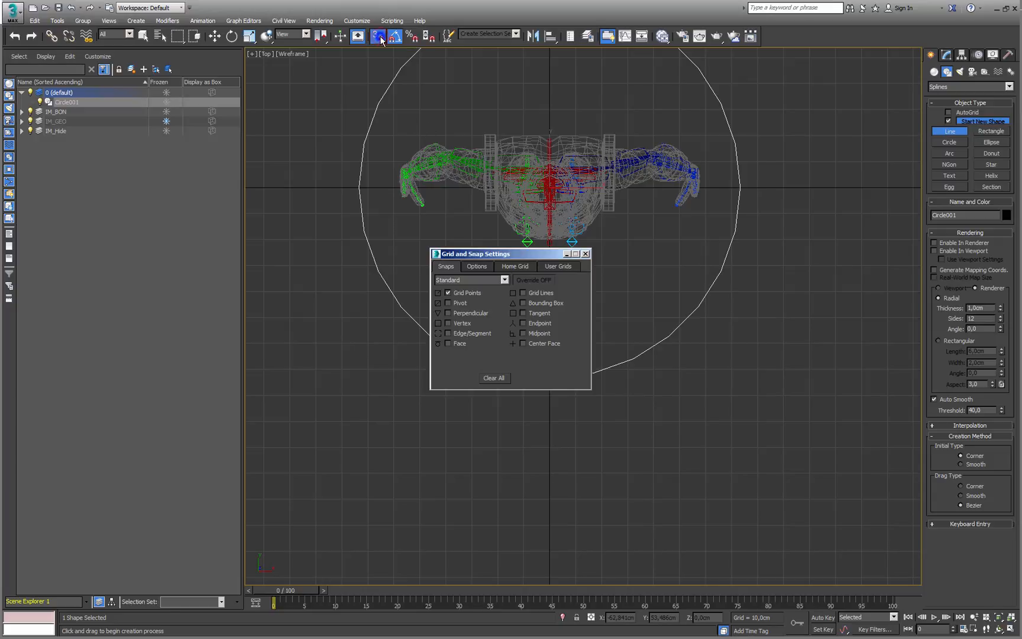
pyautogui.click(476, 292)
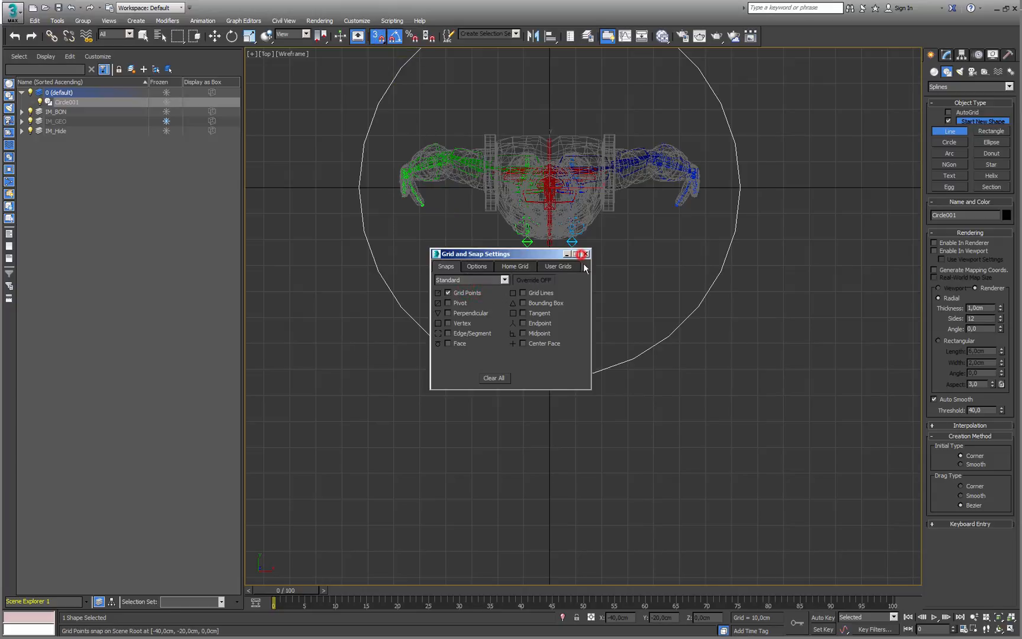
pyautogui.click(586, 253)
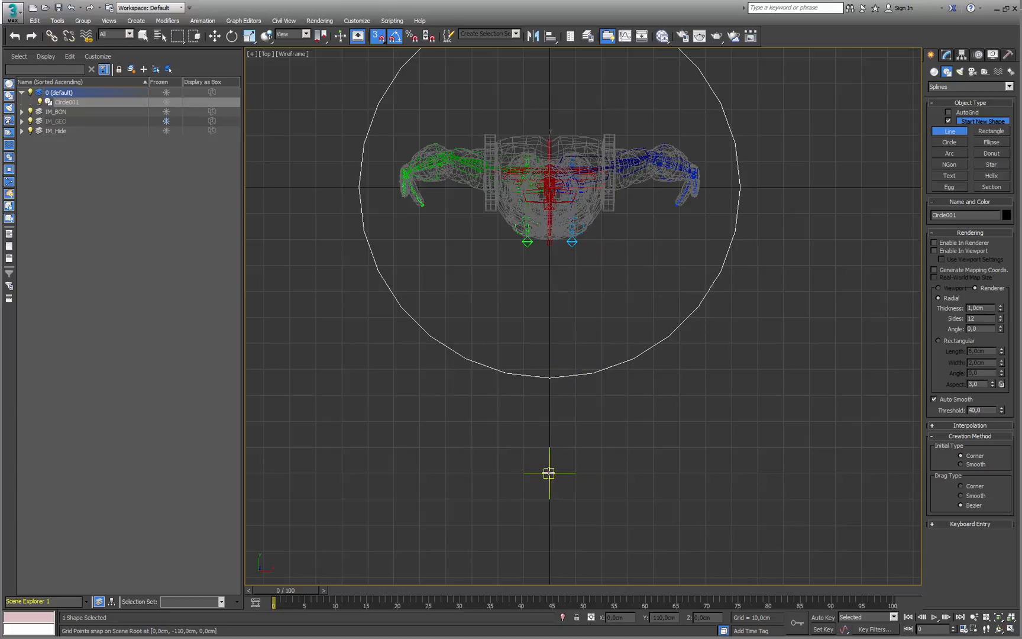
# Draw a closed triangle in front of the circle, with its tip at Y -110 cm and an 80 cm base at Y -80 cm, and turn snapping off
pyautogui.click(550, 472)
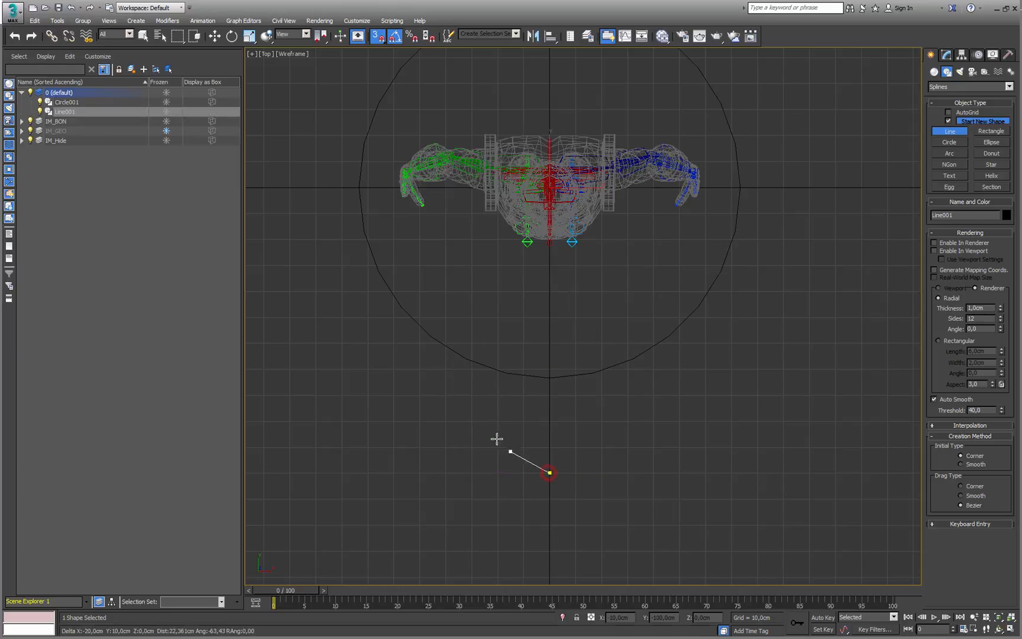
pyautogui.click(445, 395)
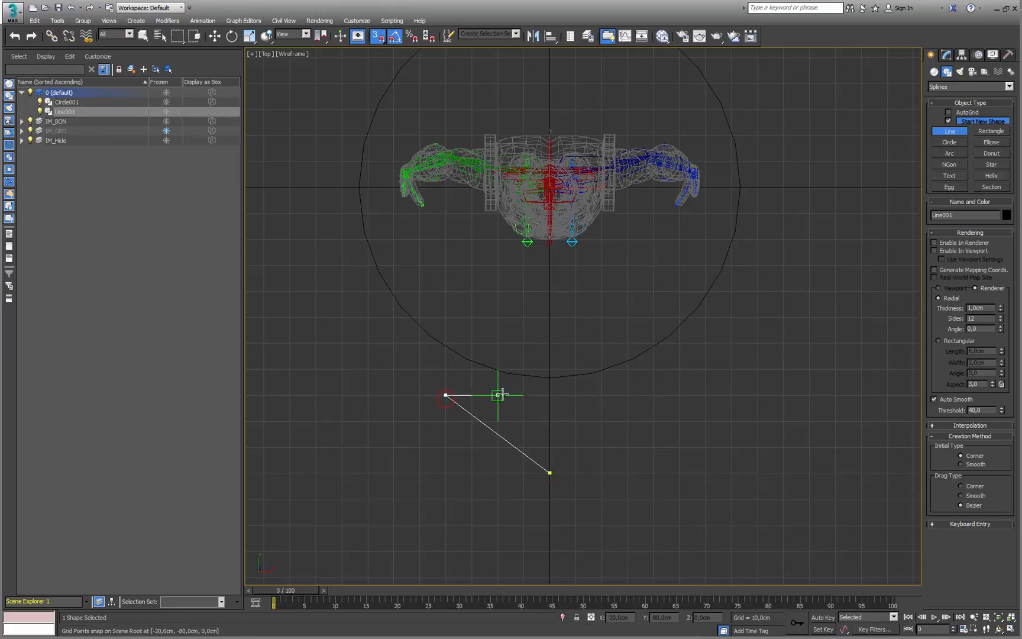
pyautogui.click(654, 395)
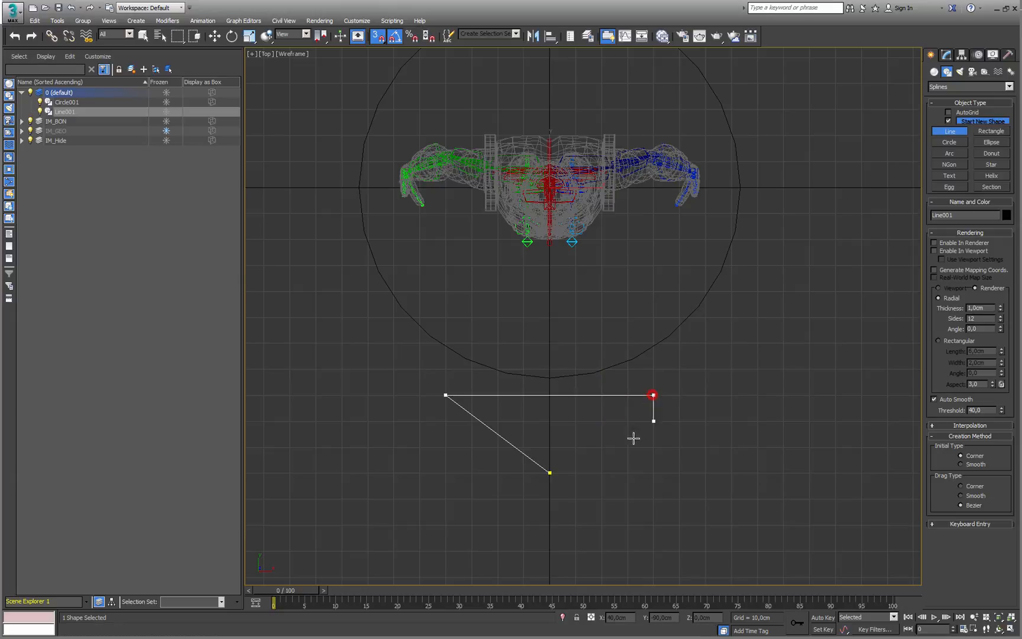
pyautogui.click(550, 472)
pyautogui.click(496, 352)
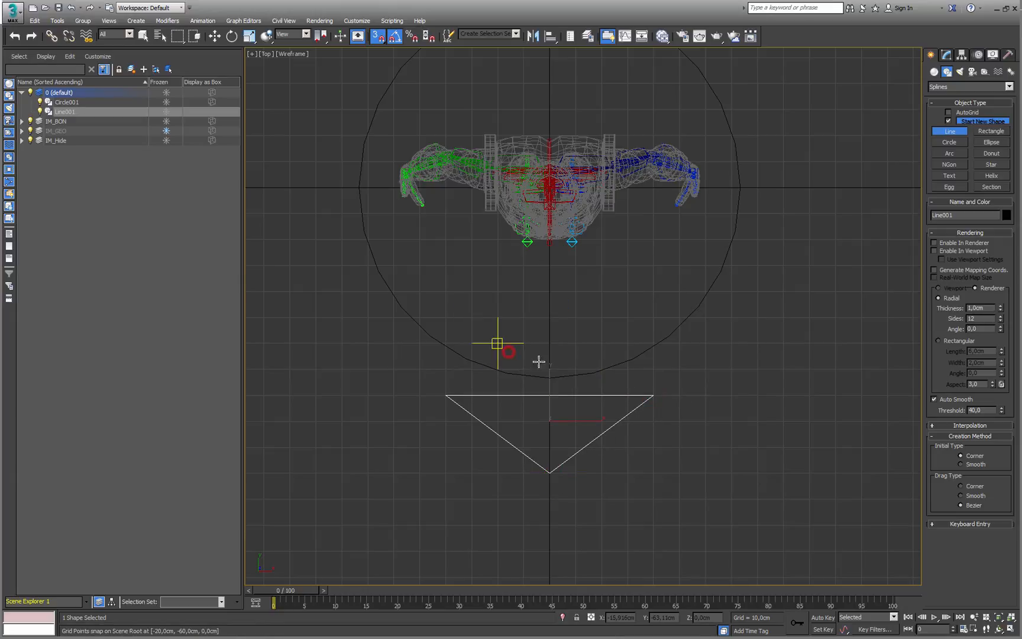
pyautogui.rightClick(597, 357)
pyautogui.press('s')
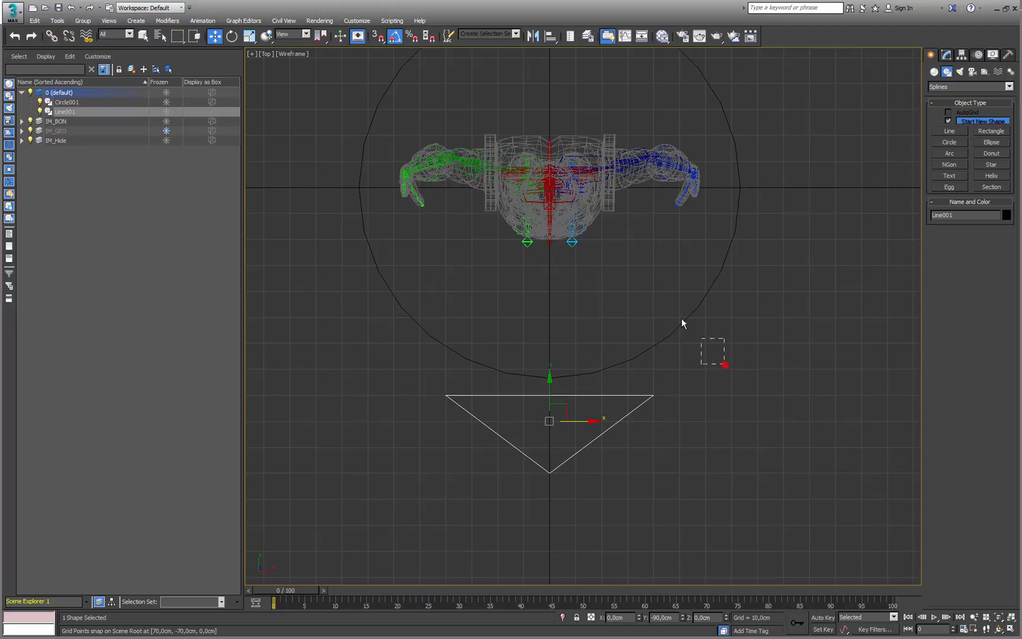
# Convert the circle to an Editable Spline
pyautogui.click(681, 321)
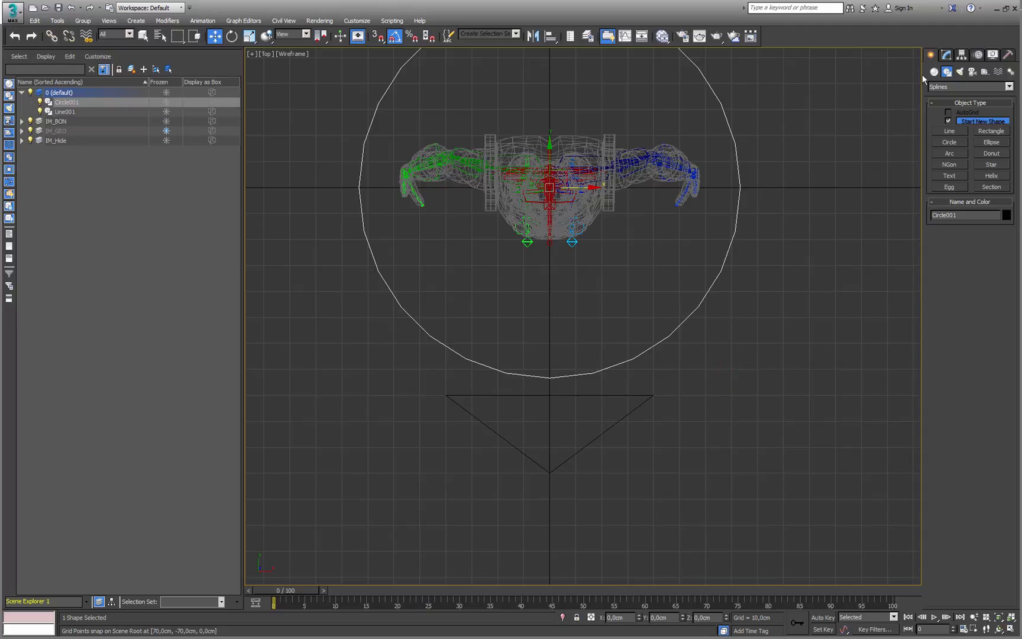
pyautogui.click(946, 55)
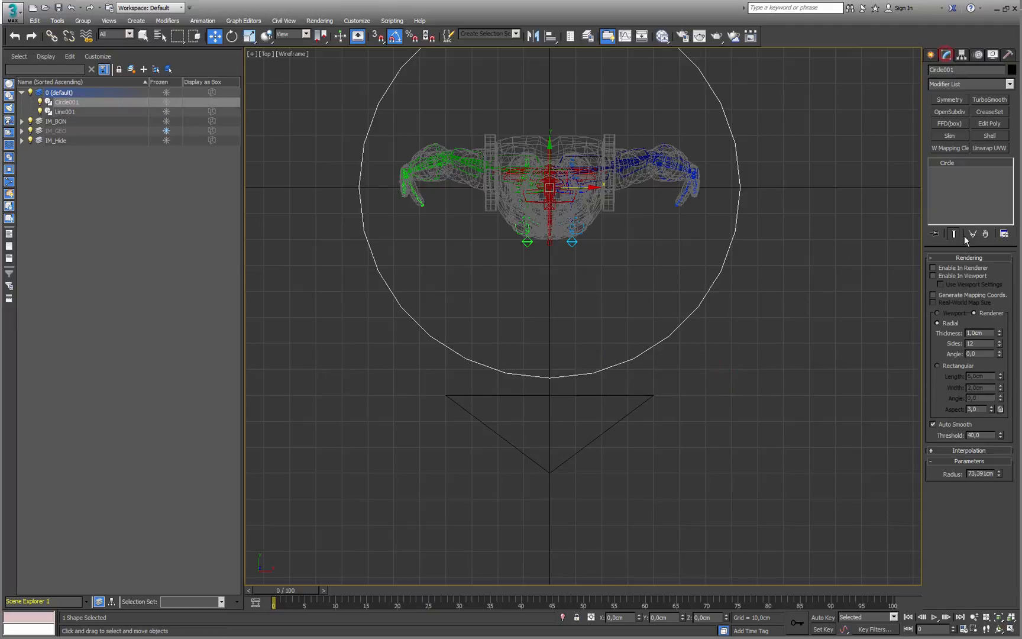
pyautogui.click(946, 450)
pyautogui.rightClick(583, 366)
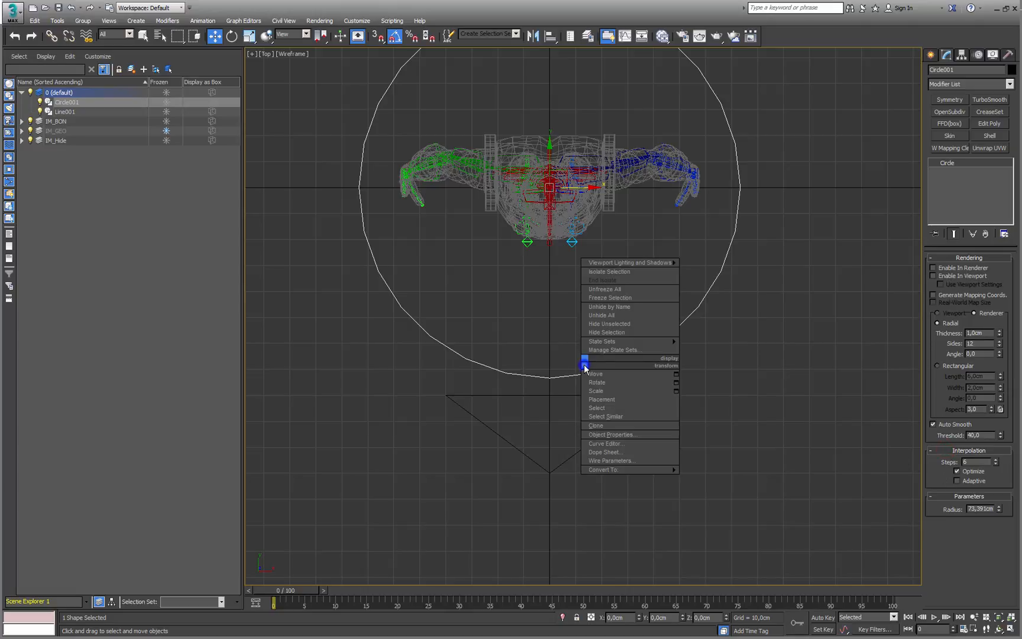
pyautogui.moveTo(629, 469)
pyautogui.click(577, 470)
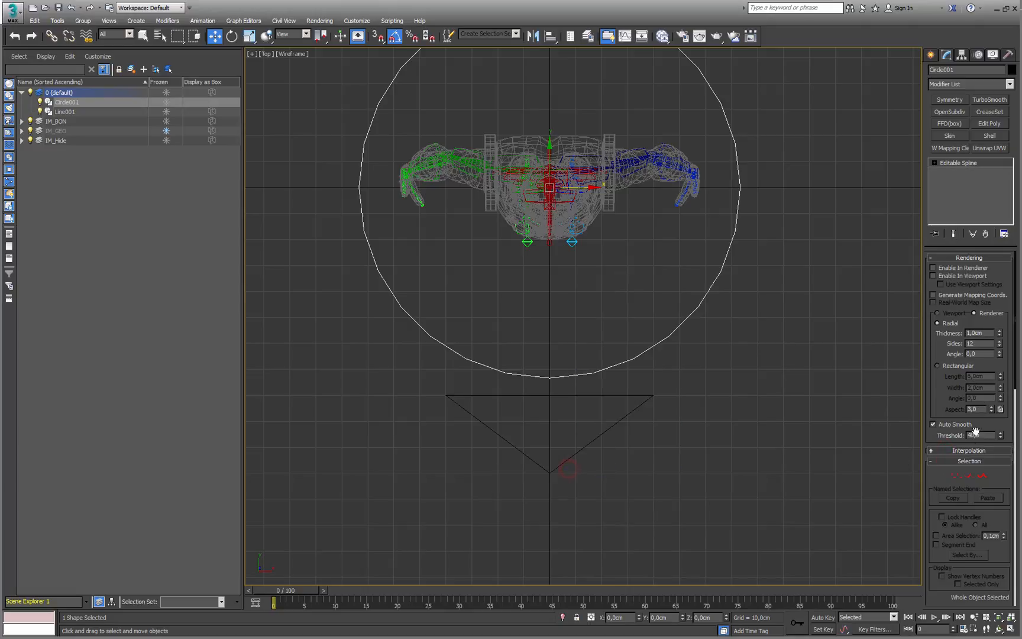
# Attach the triangle to the circle's editable spline
pyautogui.moveTo(941, 478); pyautogui.dragTo(933, 298)
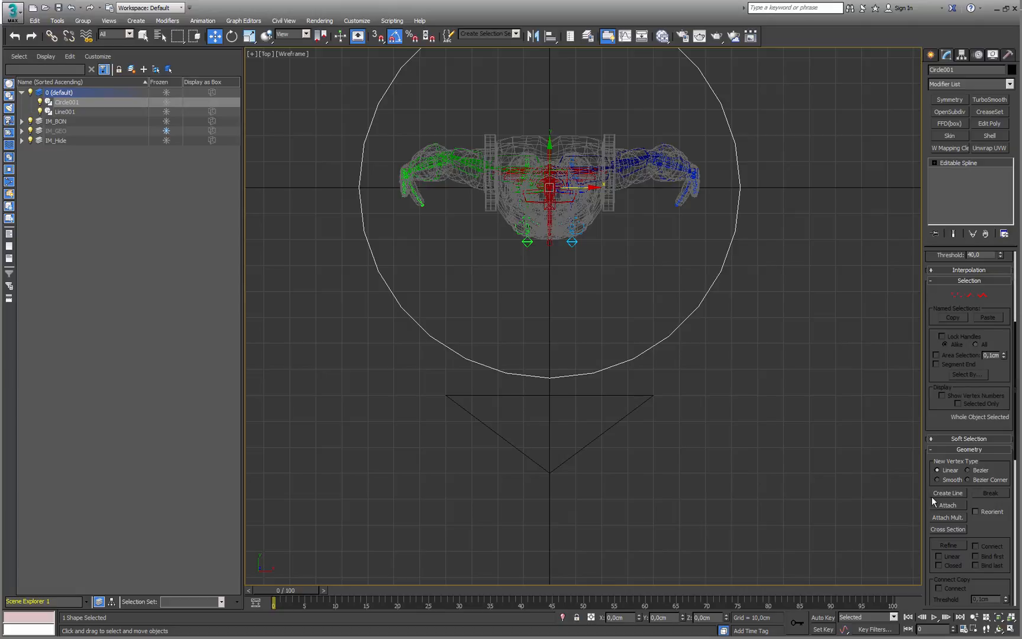
pyautogui.click(947, 505)
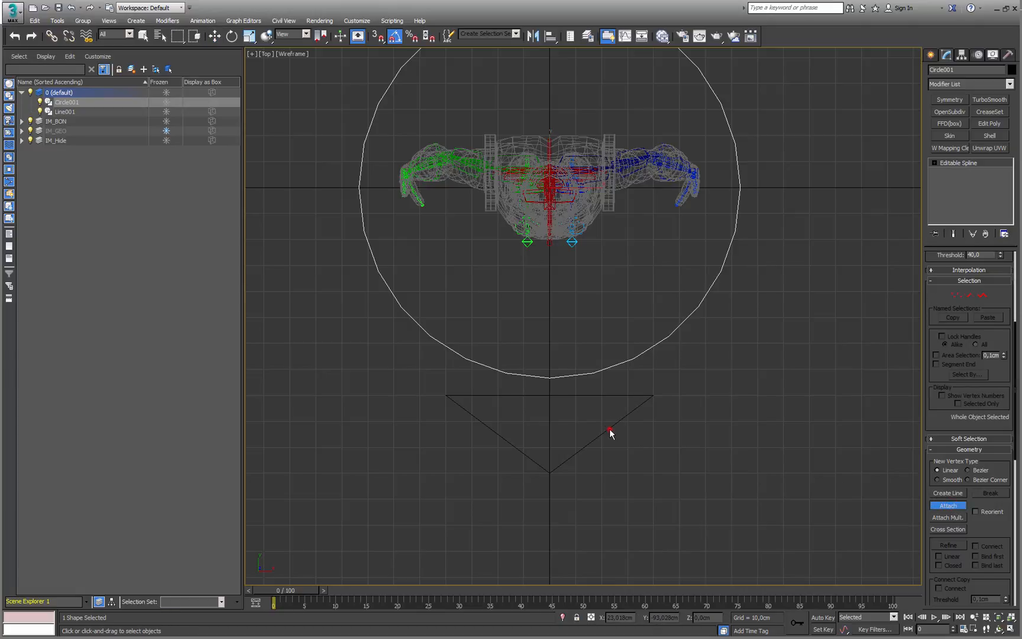
pyautogui.click(609, 428)
pyautogui.rightClick(639, 423)
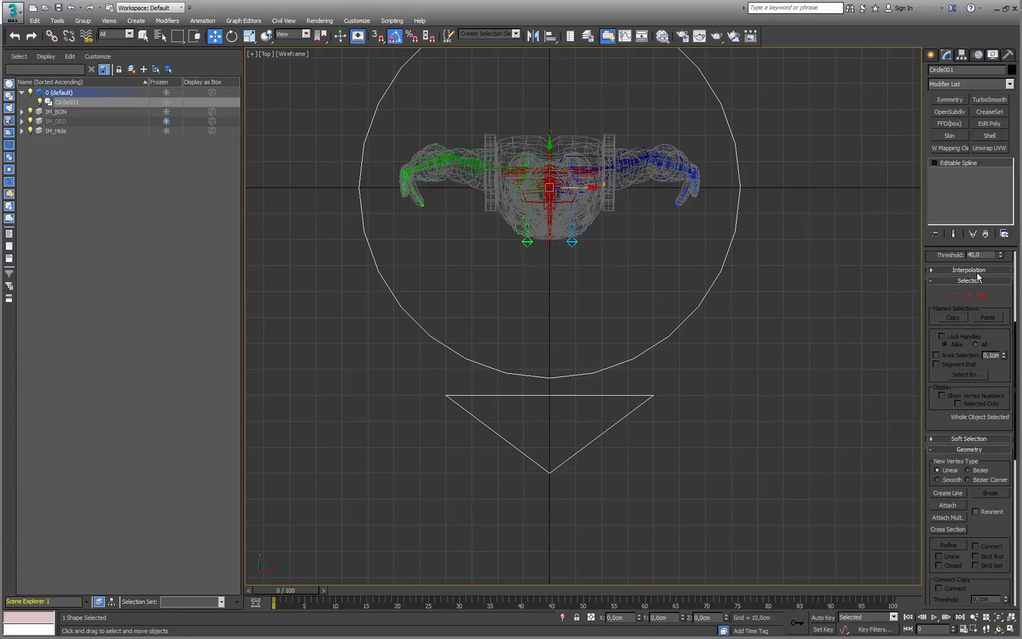
# Move the triangle sub-spline along Y by about 6.8 cm until its base touches the circle's front edge
pyautogui.click(982, 294)
pyautogui.click(609, 426)
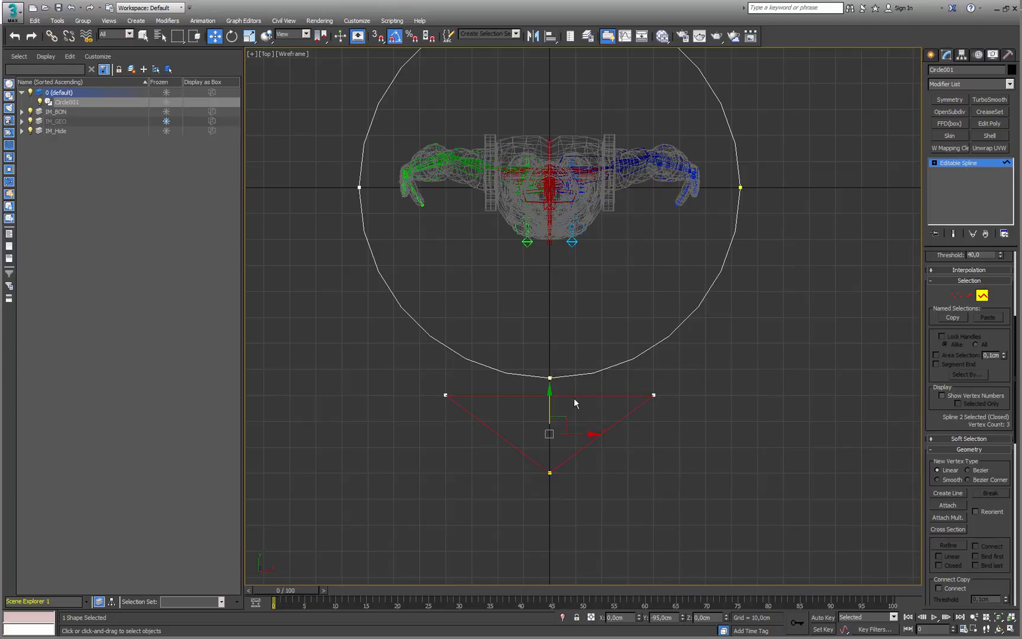
pyautogui.scroll(4, 553, 403)
pyautogui.moveTo(545, 424); pyautogui.dragTo(545, 390)
pyautogui.scroll(-2, 553, 357)
pyautogui.scroll(-5, 556, 358)
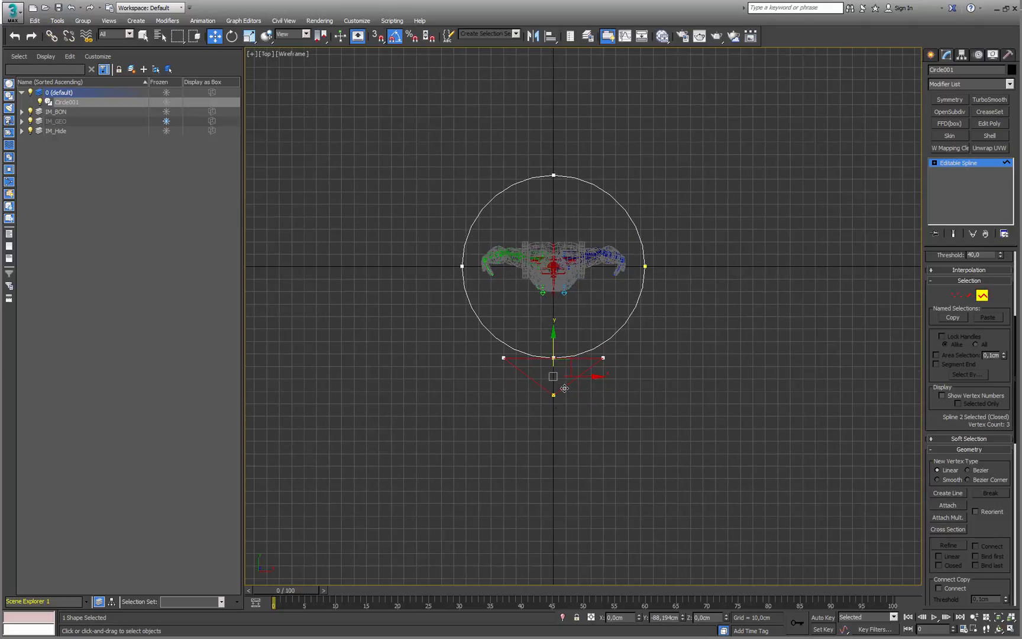
pyautogui.moveTo(566, 373); pyautogui.dragTo(562, 410, button='middle')
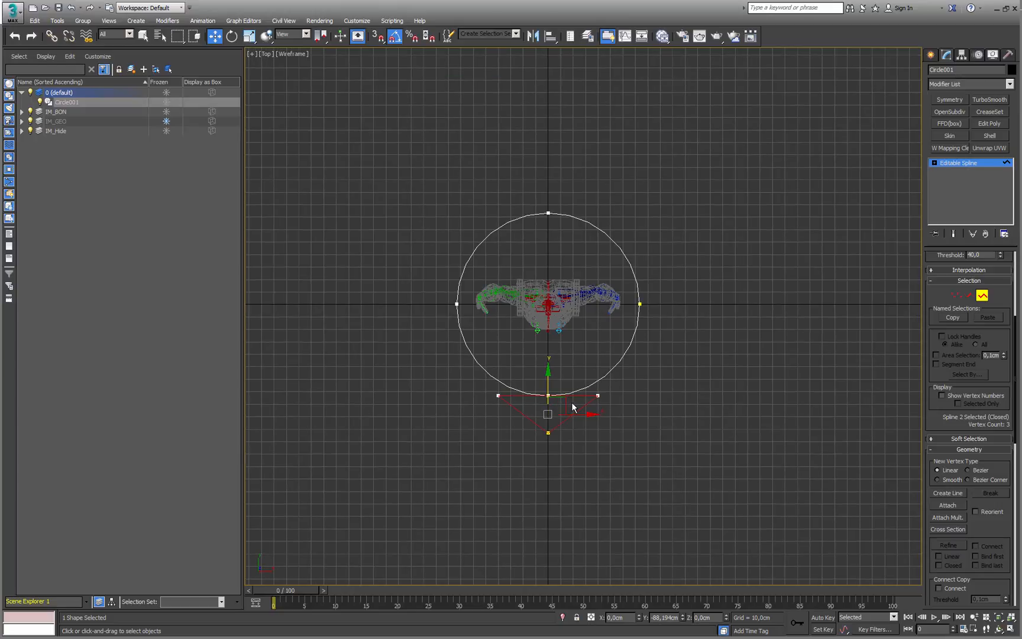
pyautogui.click(982, 295)
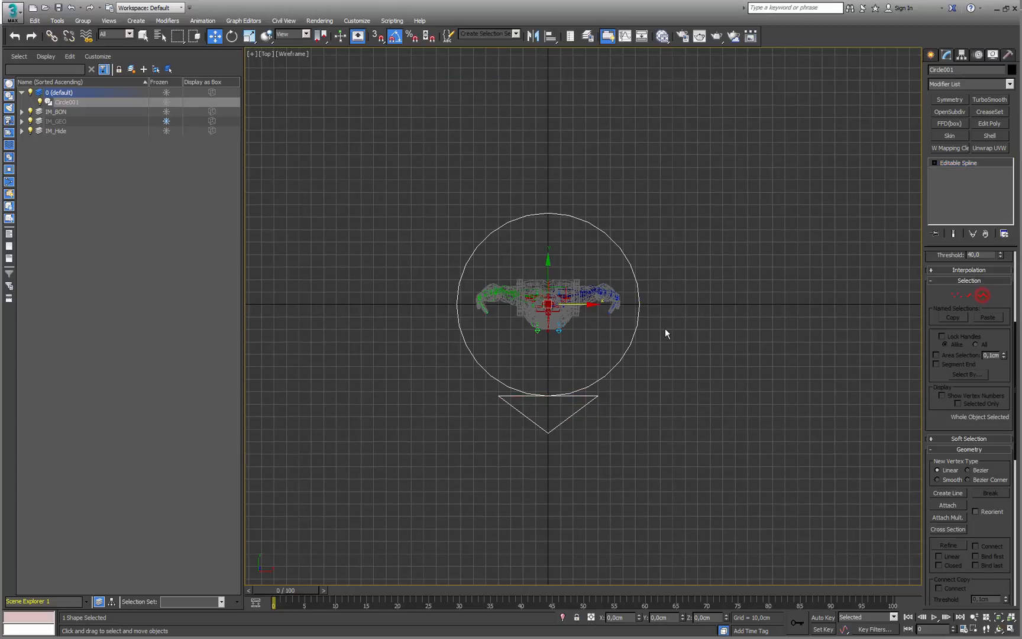
# Select the combined circle-and-triangle shape in the perspective view and enable its spline thickness in the viewport
pyautogui.hotkey('alt', 'w')
pyautogui.rightClick(643, 394)
pyautogui.click(639, 390)
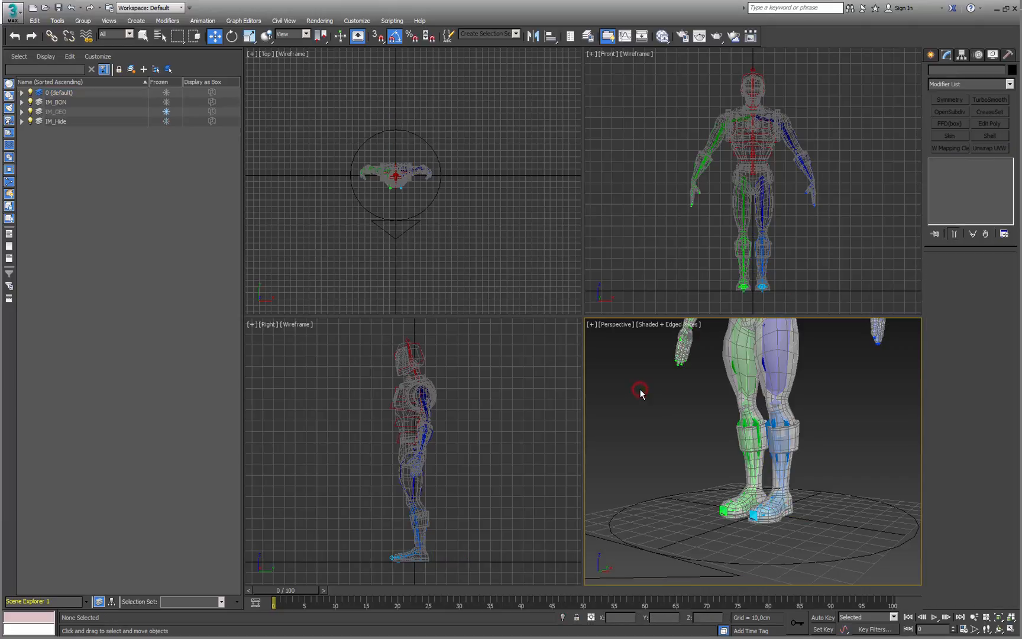
pyautogui.hotkey('alt', 'w')
pyautogui.scroll(-3, 618, 378)
pyautogui.keyDown('alt'); pyautogui.moveTo(618, 377); pyautogui.dragTo(566, 413, button='middle'); pyautogui.keyUp('alt')
pyautogui.moveTo(433, 417); pyautogui.dragTo(404, 452)
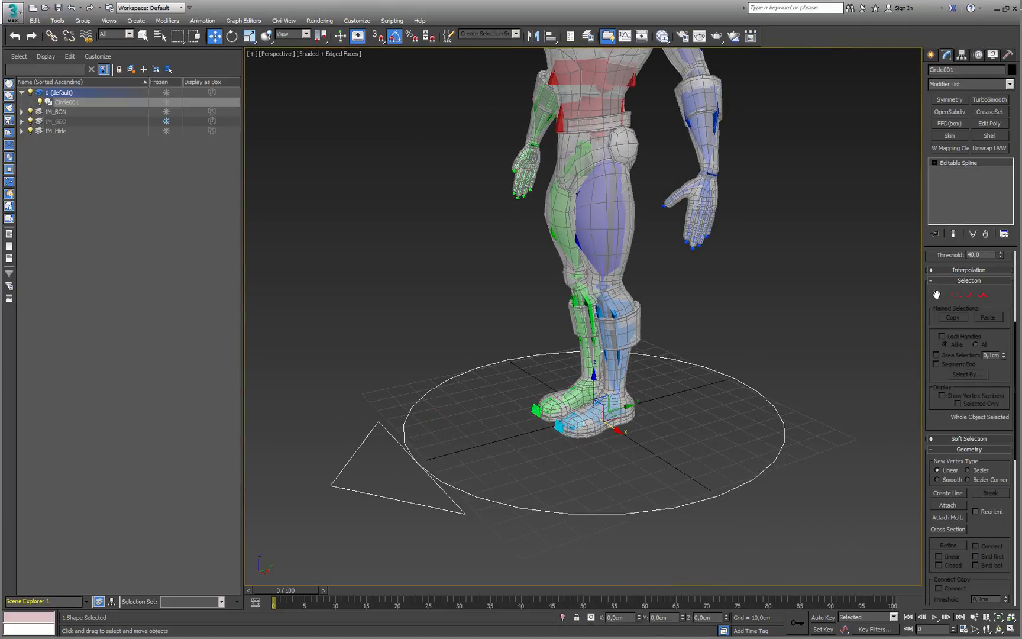
pyautogui.scroll(5, 946, 296)
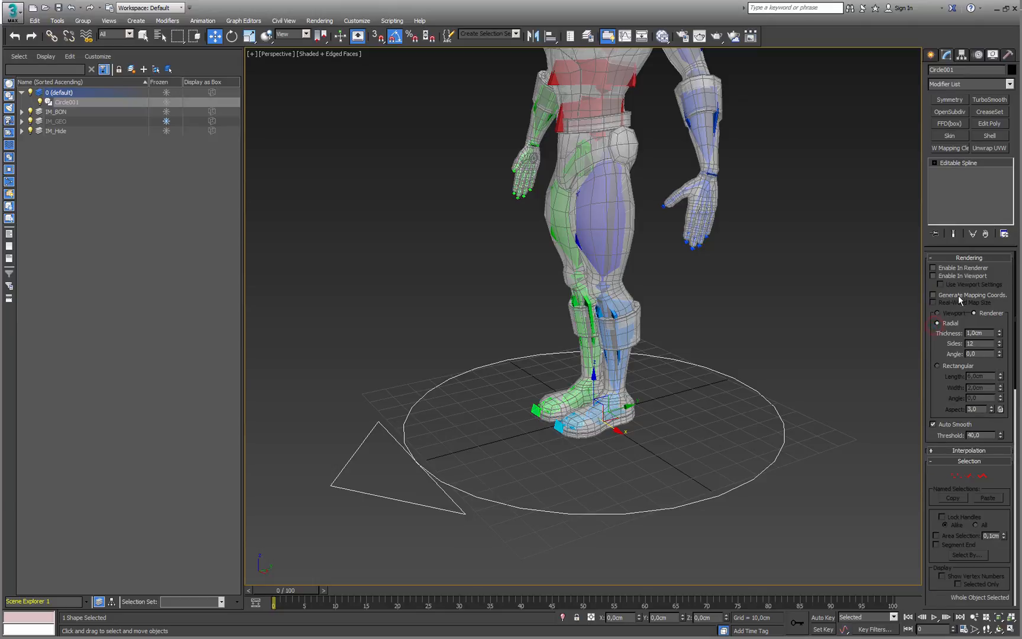
pyautogui.click(954, 276)
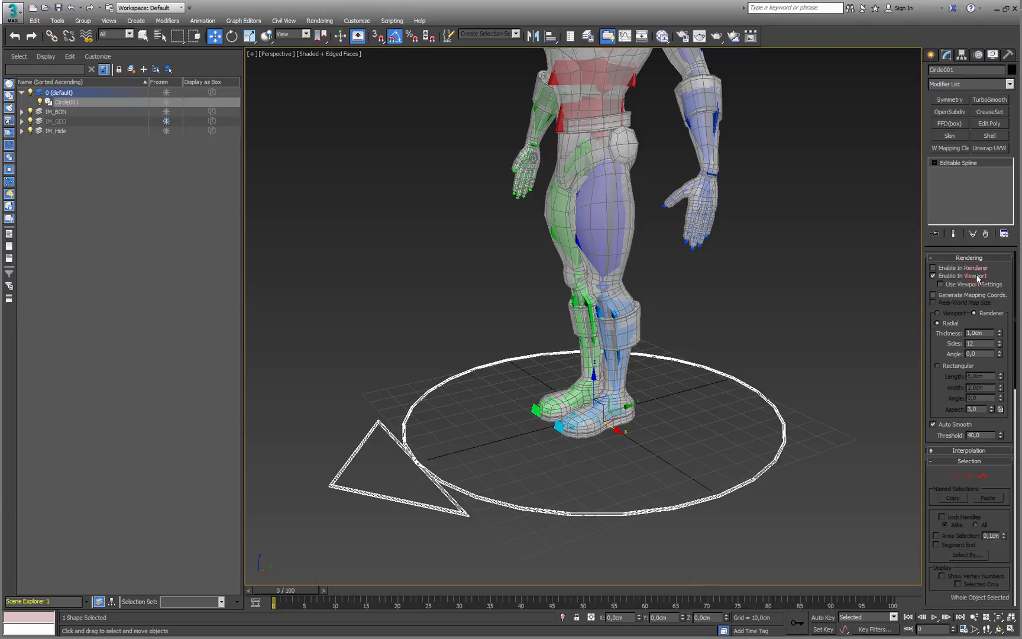
# Change the object colour of the circle-and-arrow control shape to red from the 3ds Max palette
pyautogui.click(517, 444)
pyautogui.moveTo(534, 431)
pyautogui.keyDown('alt'); pyautogui.mouseDown(button='middle')
pyautogui.moveTo(554, 433)
pyautogui.moveTo(545, 433)
pyautogui.mouseUp(button='middle'); pyautogui.keyUp('alt')
pyautogui.moveTo(480, 447); pyautogui.dragTo(430, 480)
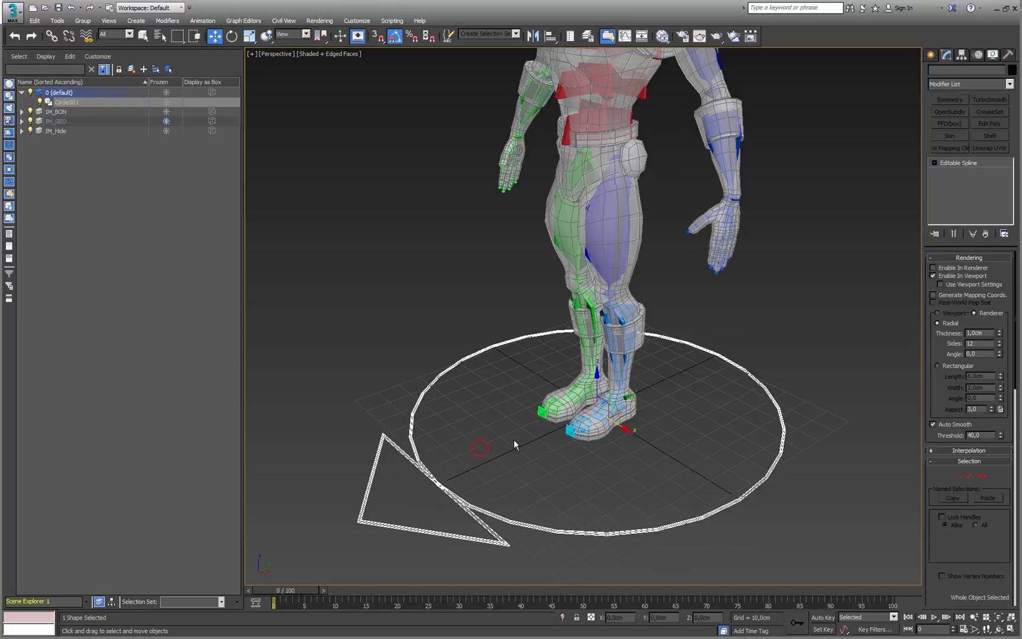
pyautogui.click(1011, 69)
pyautogui.click(314, 359)
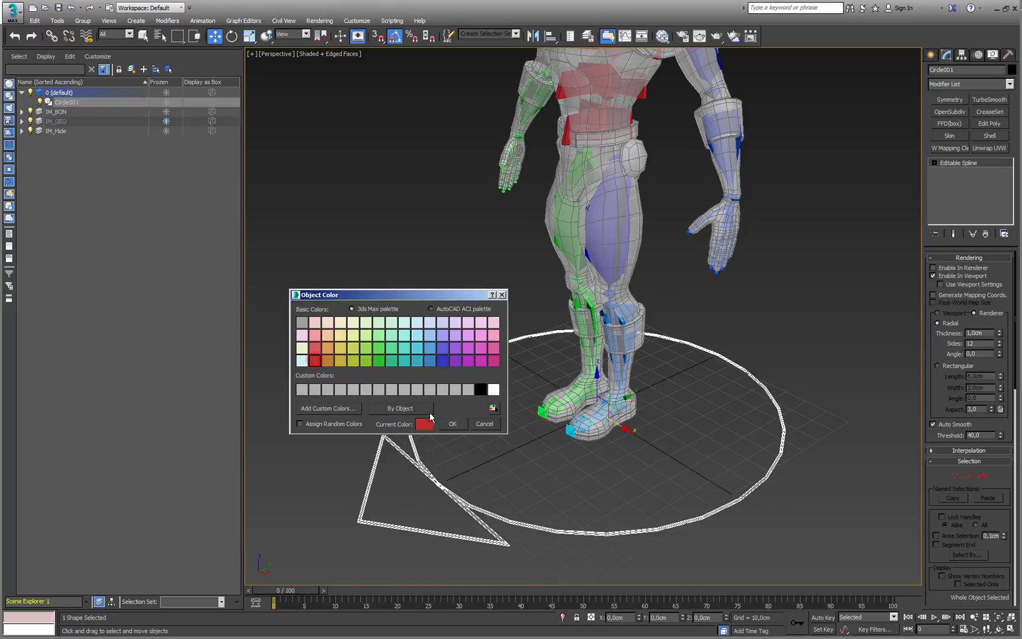
pyautogui.click(452, 424)
pyautogui.click(504, 426)
pyautogui.keyDown('alt'); pyautogui.moveTo(503, 424); pyautogui.dragTo(486, 406, button='middle'); pyautogui.keyUp('alt')
# Rename the red circle-and-arrow control shape as IM_CTR_Global and deselect it
pyautogui.click(437, 451)
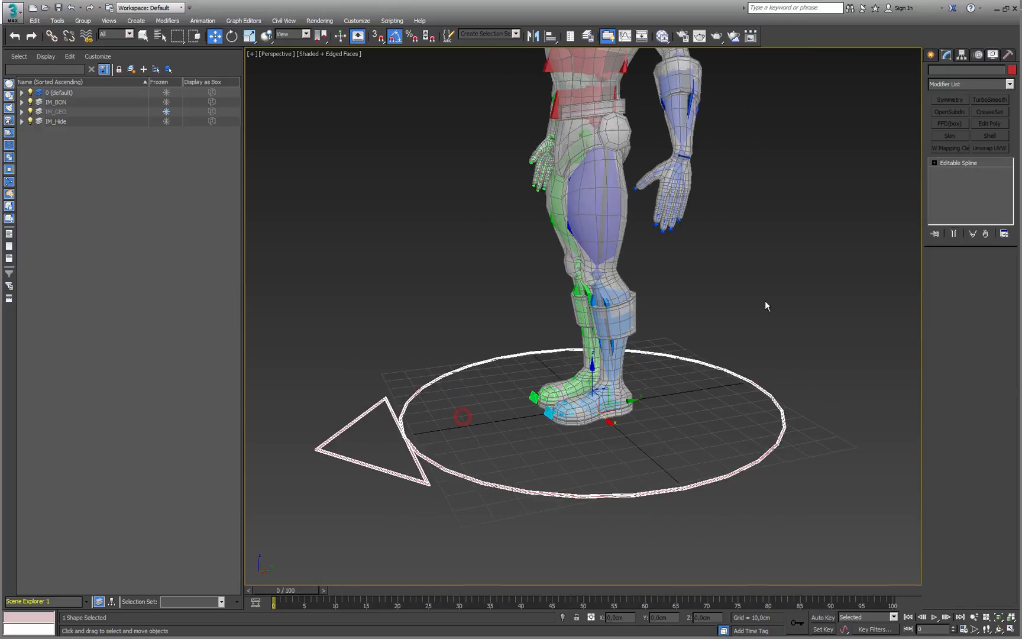
pyautogui.doubleClick(973, 70)
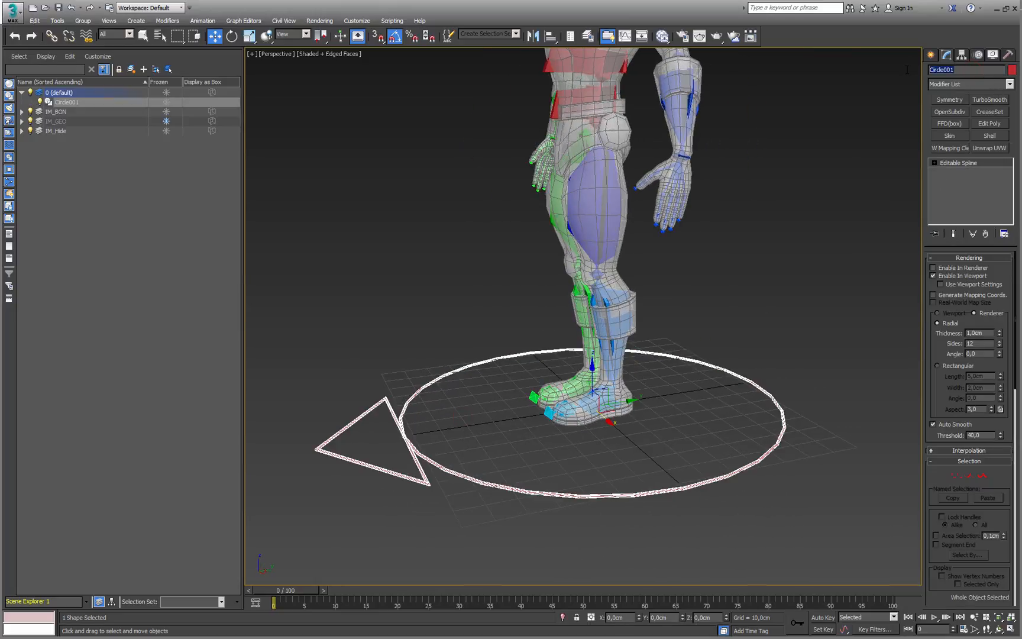
pyautogui.press('BackSpace')
pyautogui.press('Return')
pyautogui.keyDown('alt'); pyautogui.moveTo(585, 311); pyautogui.dragTo(615, 296, button='middle'); pyautogui.keyUp('alt')
pyautogui.scroll(-3, 614, 296)
pyautogui.moveTo(593, 353); pyautogui.dragTo(589, 405, button='middle')
pyautogui.click(788, 374)
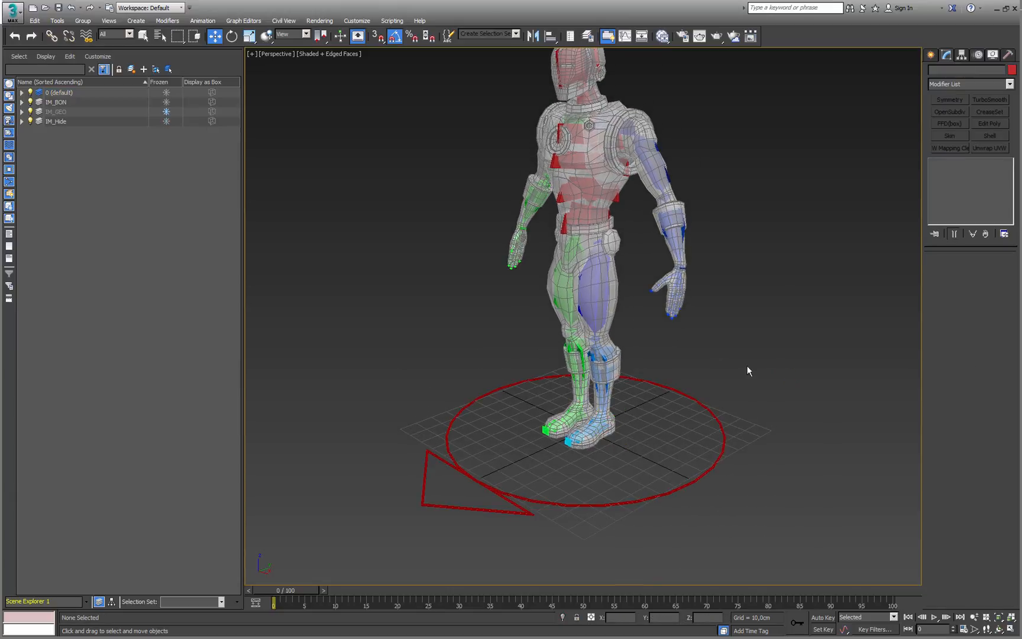
# Create a new scene layer and rename it IM_CTR
pyautogui.click(21, 92)
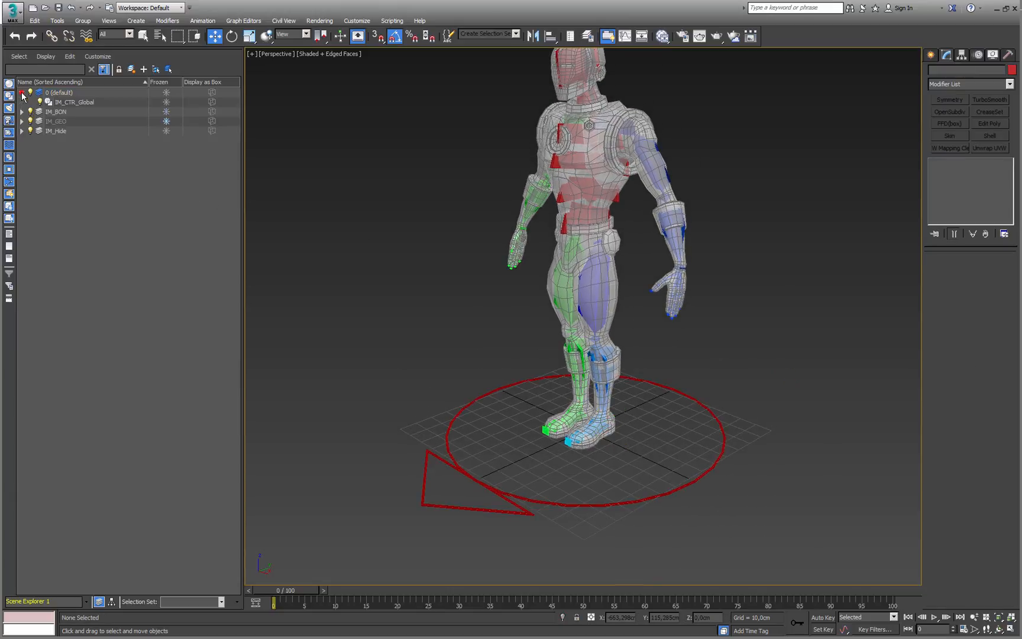
pyautogui.rightClick(59, 189)
pyautogui.click(97, 189)
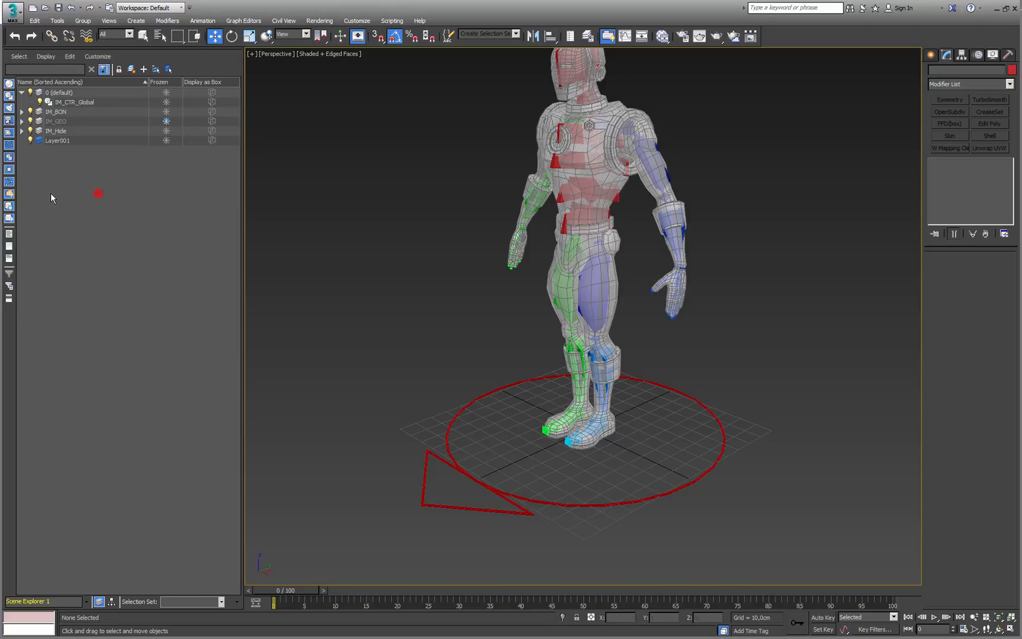
pyautogui.click(59, 140)
pyautogui.rightClick(58, 139)
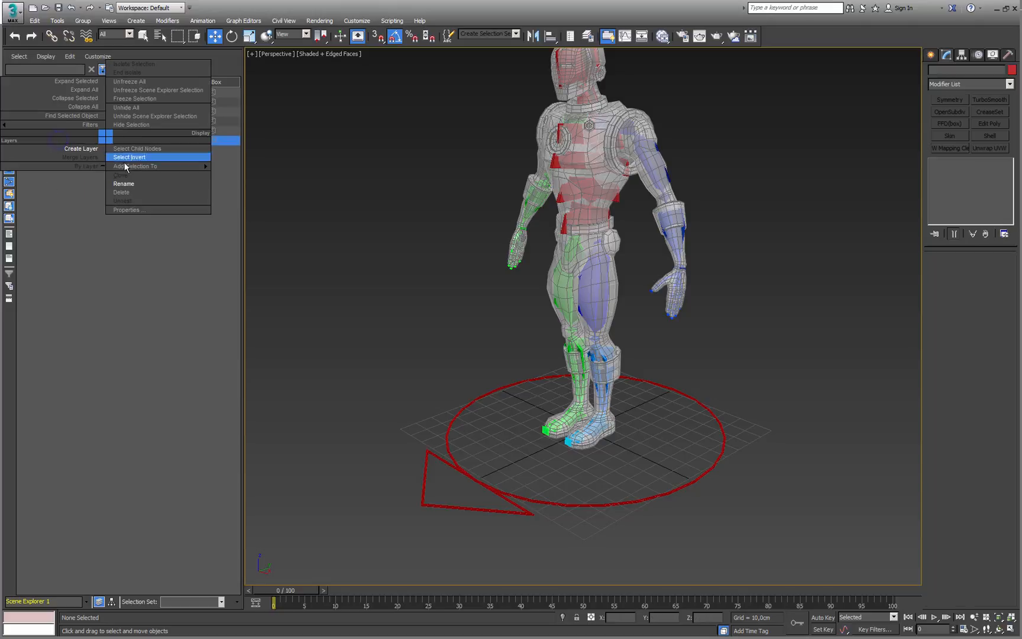
pyautogui.click(125, 183)
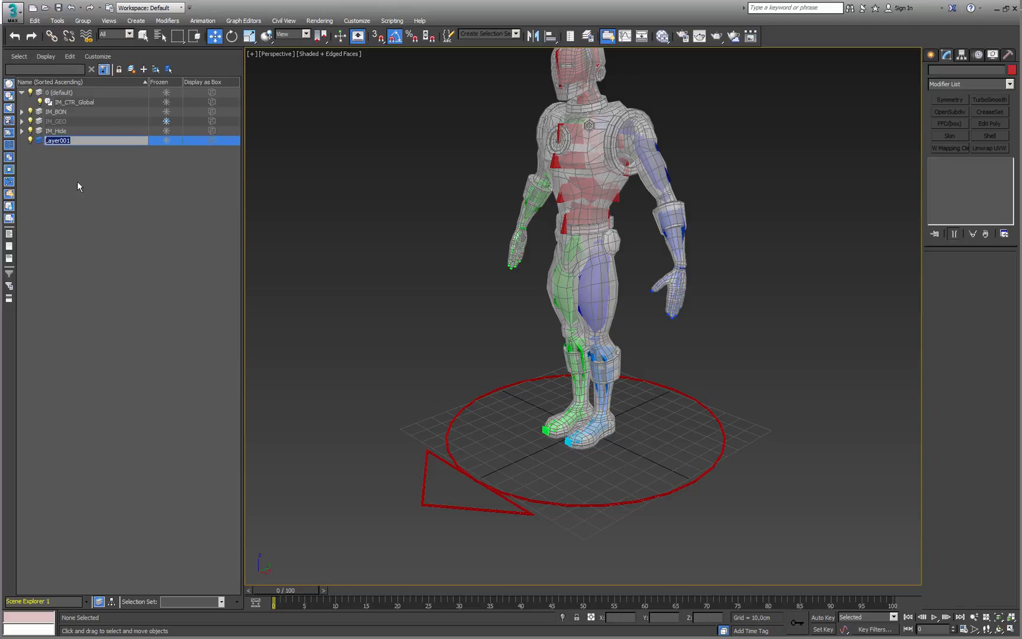
pyautogui.write('IM_CTR')
pyautogui.press('Return')
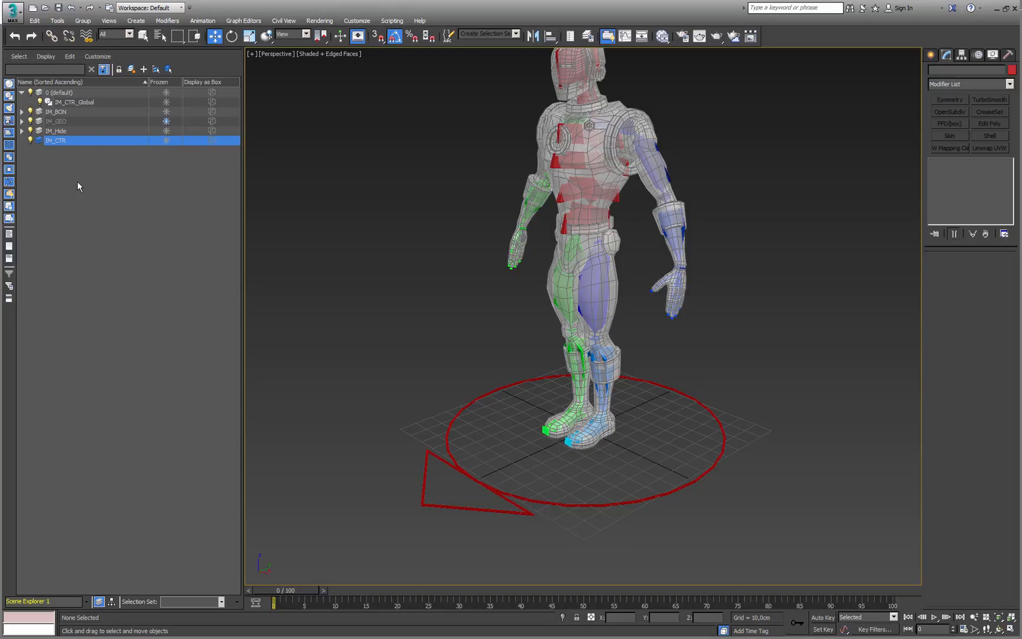
# Move the IM_CTR_Global shape from the default layer into the IM_CTR layer and deselect it
pyautogui.click(39, 92)
pyautogui.moveTo(47, 103); pyautogui.dragTo(59, 141)
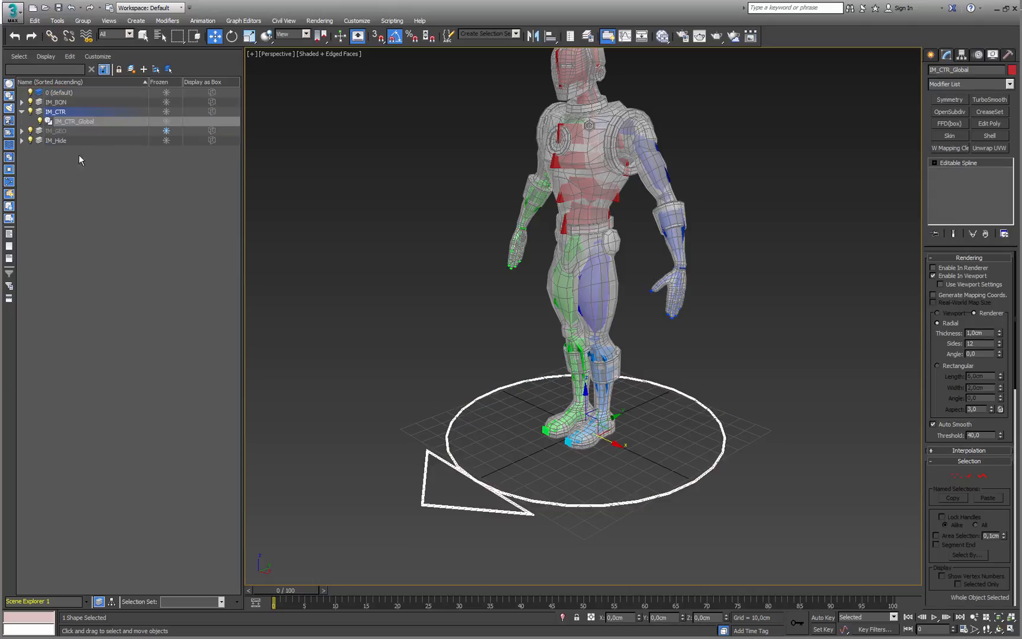
pyautogui.click(415, 318)
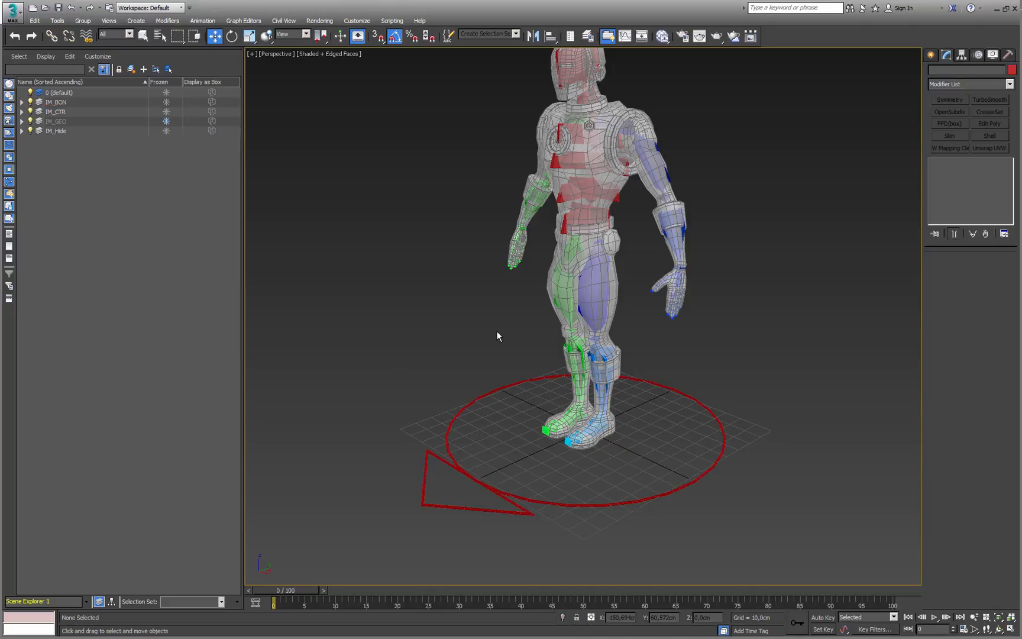
# Create an HI Solver IK chain from the left thigh bone IM_BON_L_Thigh to the left ankle bone IM_BON_L_Ankle
pyautogui.moveTo(522, 331); pyautogui.dragTo(521, 358, button='middle')
pyautogui.scroll(4, 534, 389)
pyautogui.moveTo(520, 357); pyautogui.dragTo(564, 417, button='middle')
pyautogui.scroll(3, 565, 417)
pyautogui.click(622, 346)
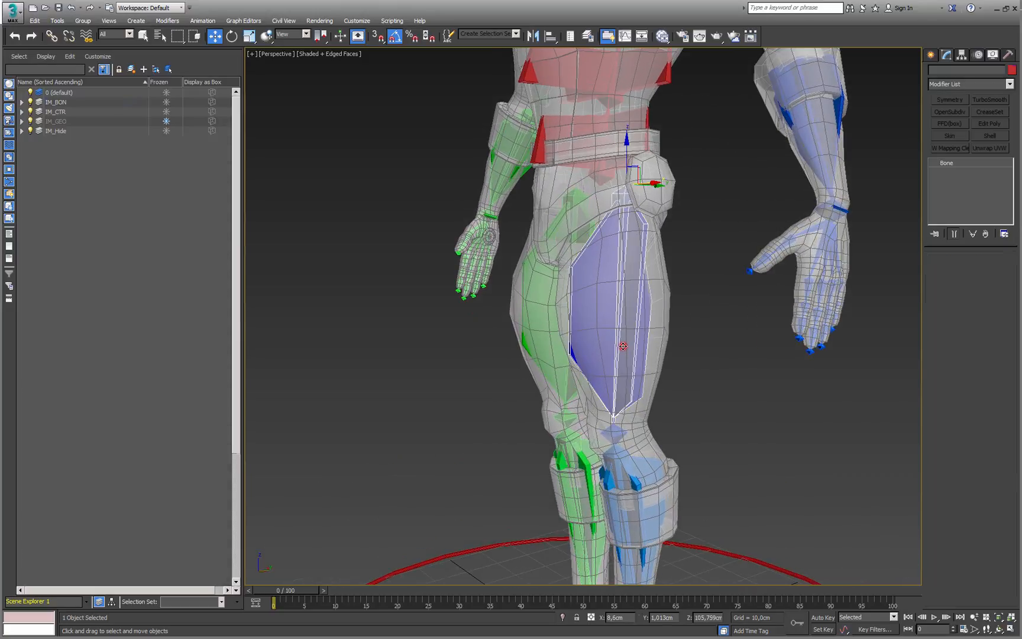
pyautogui.moveTo(618, 376); pyautogui.dragTo(605, 287, button='middle')
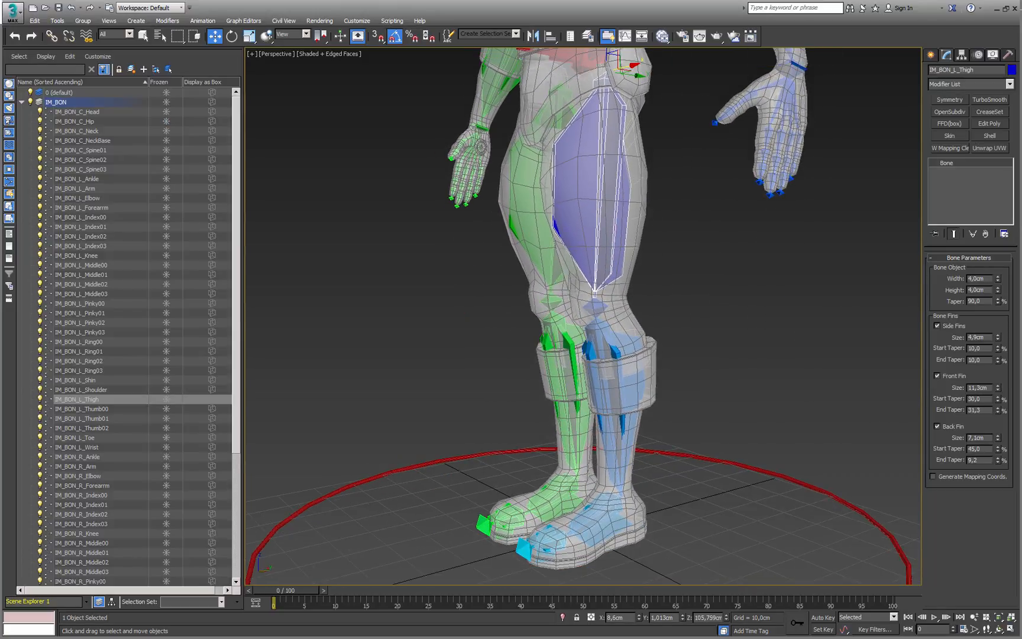
pyautogui.click(202, 21)
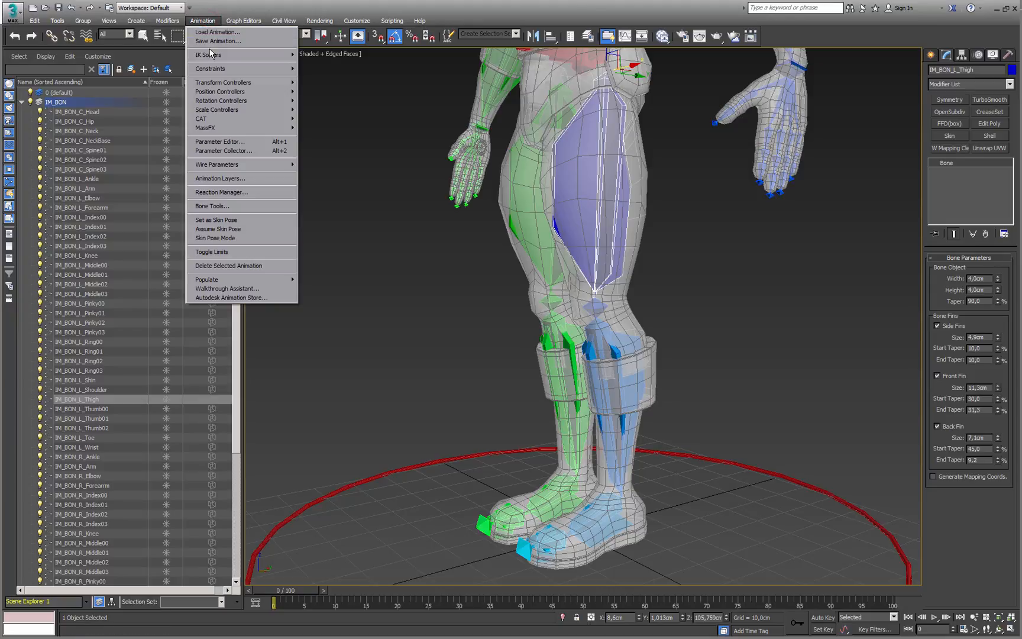
pyautogui.moveTo(223, 55)
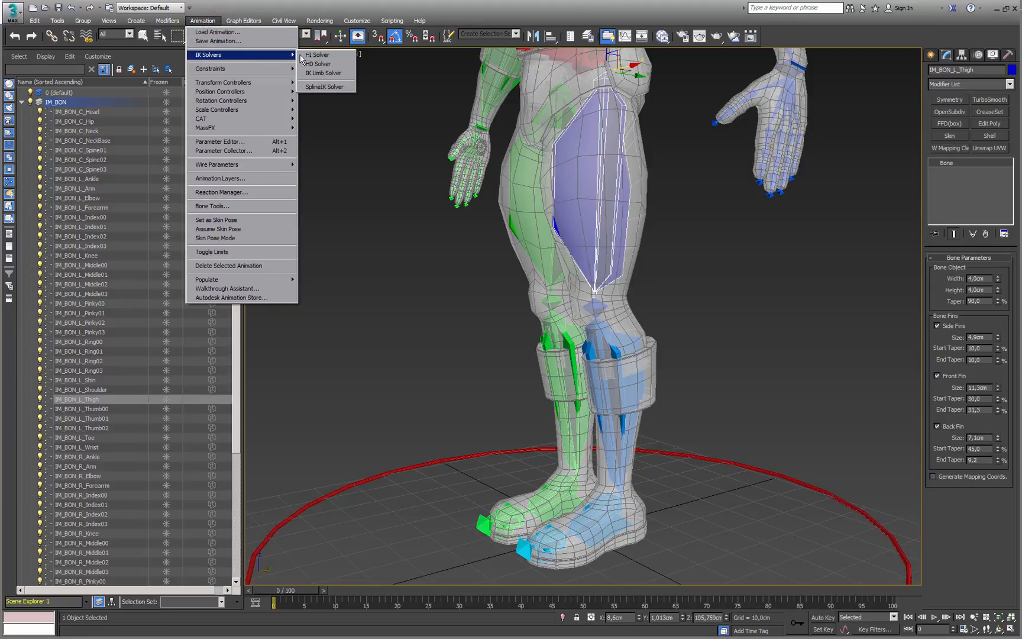
pyautogui.click(331, 55)
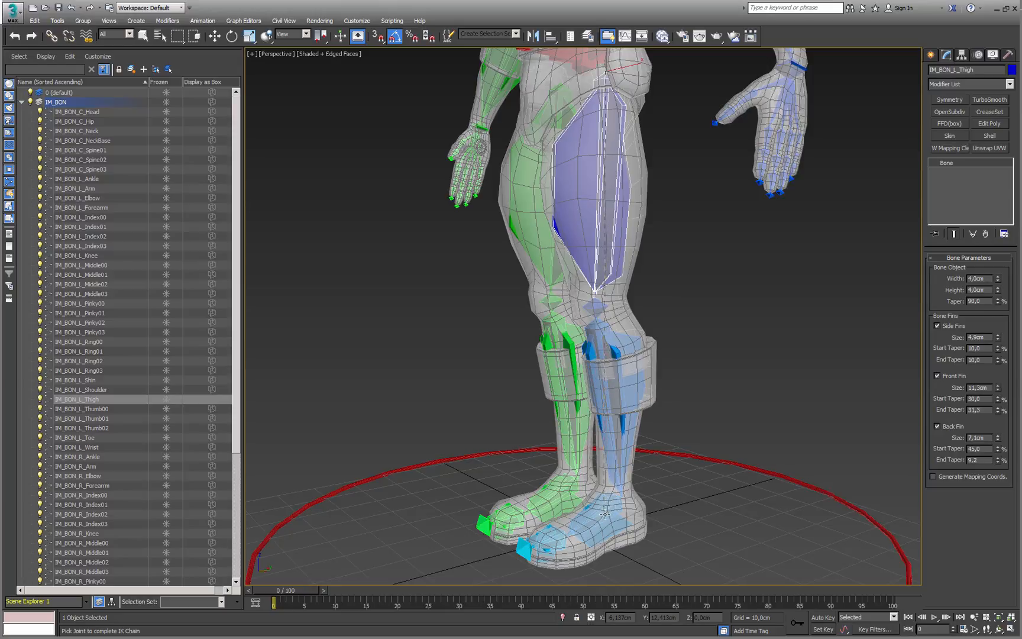
pyautogui.scroll(4, 604, 514)
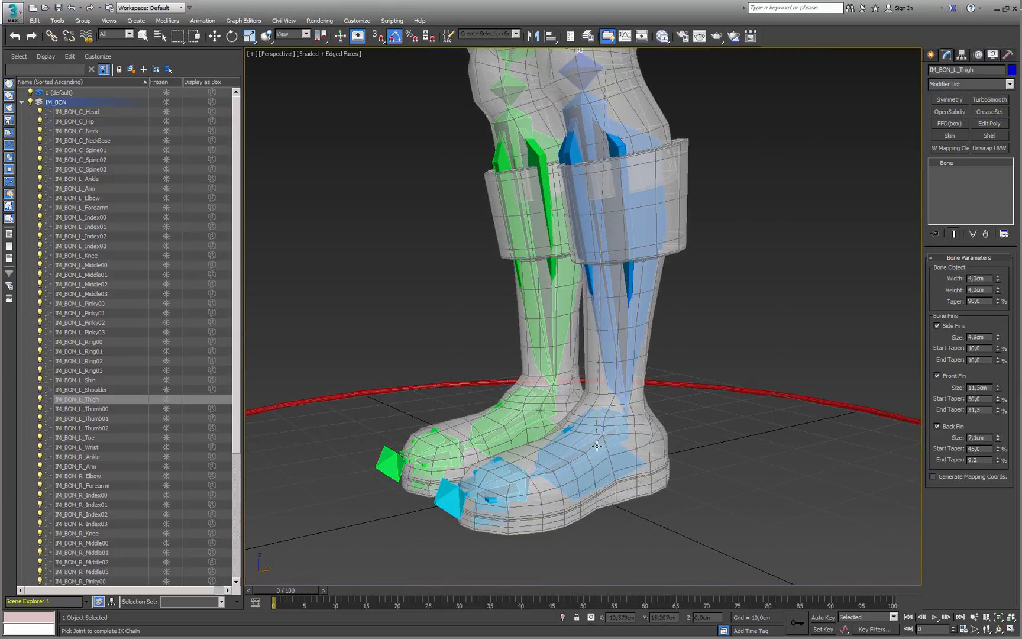
pyautogui.click(596, 446)
pyautogui.scroll(-3, 556, 522)
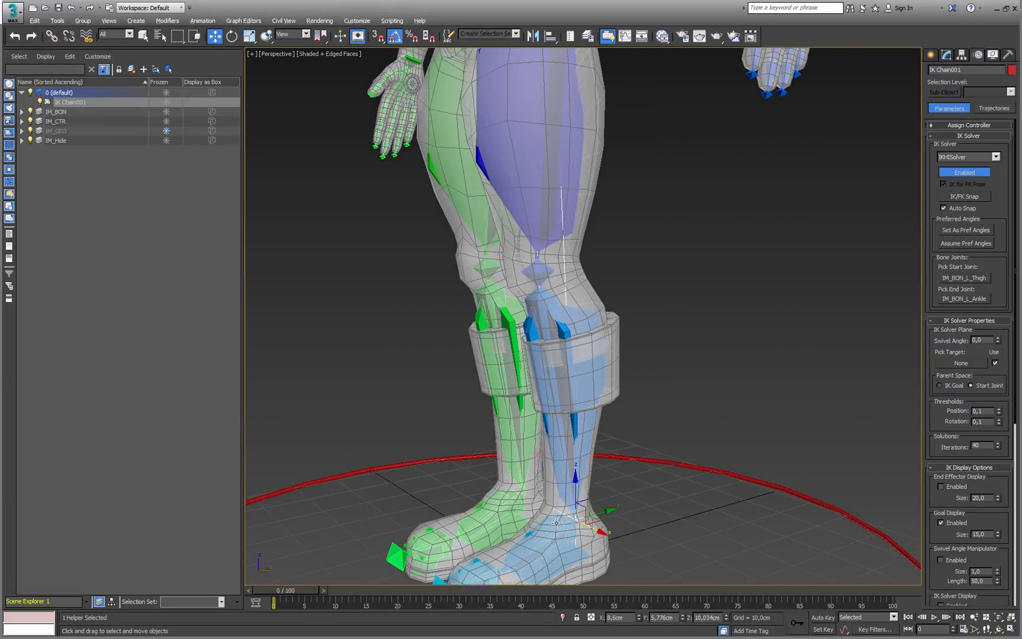
# Test the left leg's IK chain by moving its ankle goal to bend the knee, and undo the test moves
pyautogui.keyDown('alt'); pyautogui.moveTo(555, 522); pyautogui.dragTo(582, 497, button='middle'); pyautogui.keyUp('alt')
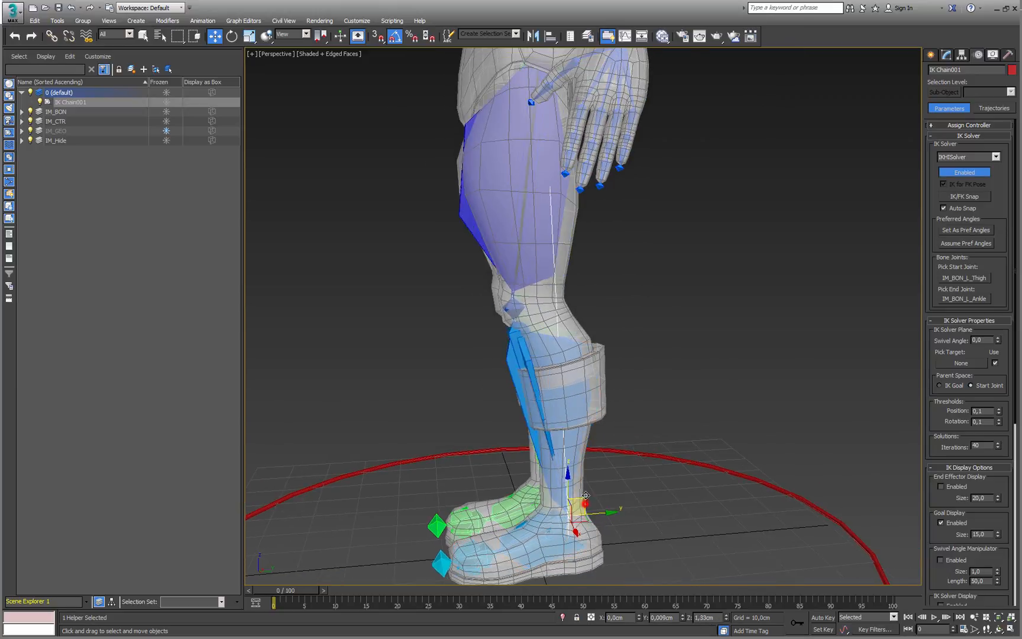
pyautogui.moveTo(585, 495); pyautogui.dragTo(684, 299)
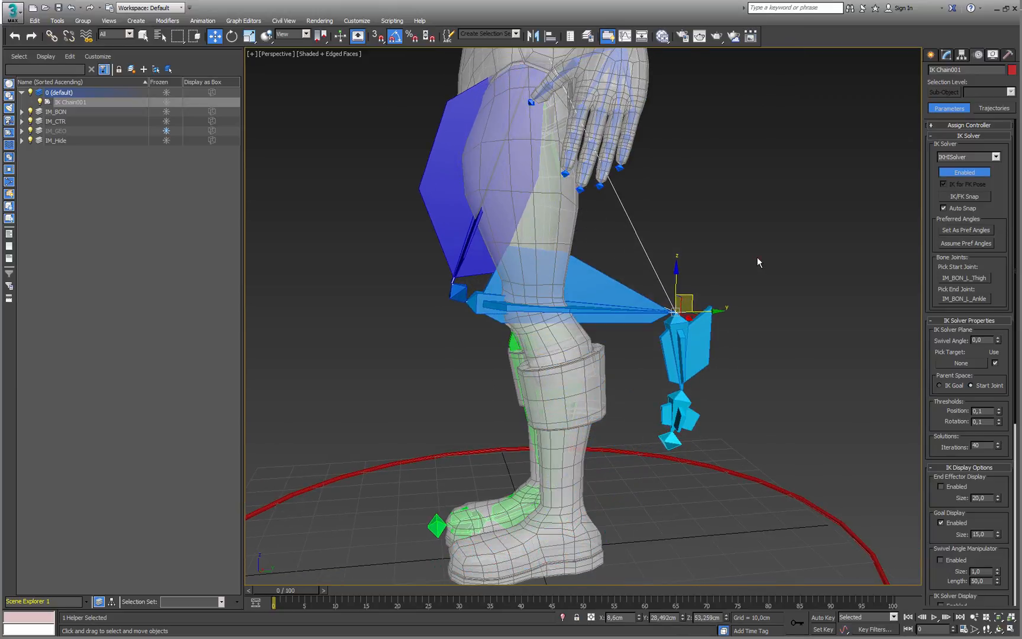
pyautogui.click(757, 262)
pyautogui.moveTo(719, 257); pyautogui.dragTo(649, 321)
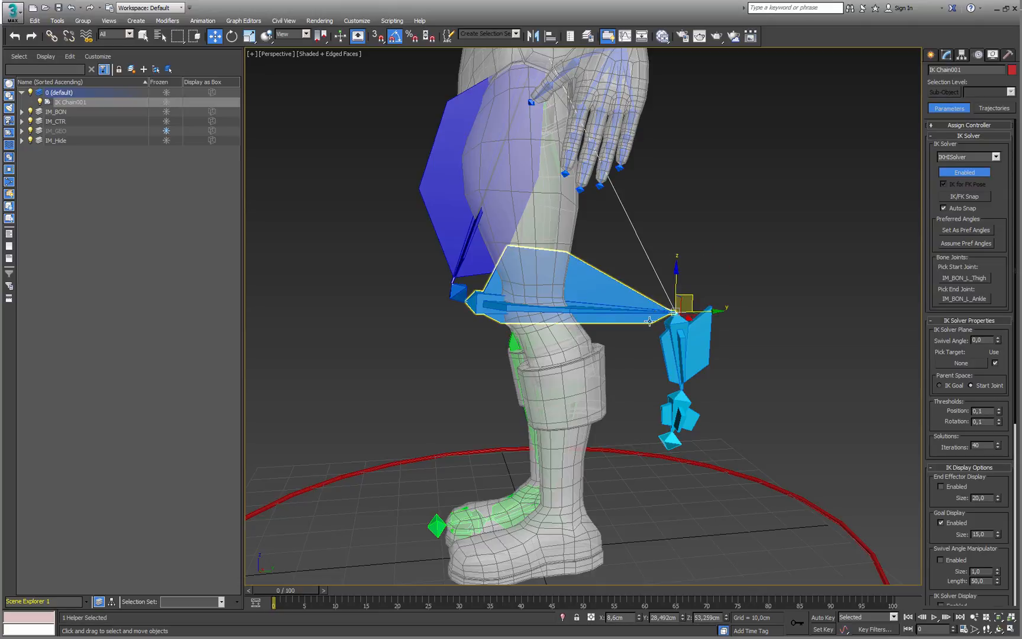
pyautogui.hotkey('ctrl', 'z')
pyautogui.hotkey('ctrl', 'z')
pyautogui.hotkey('ctrl', 'z')
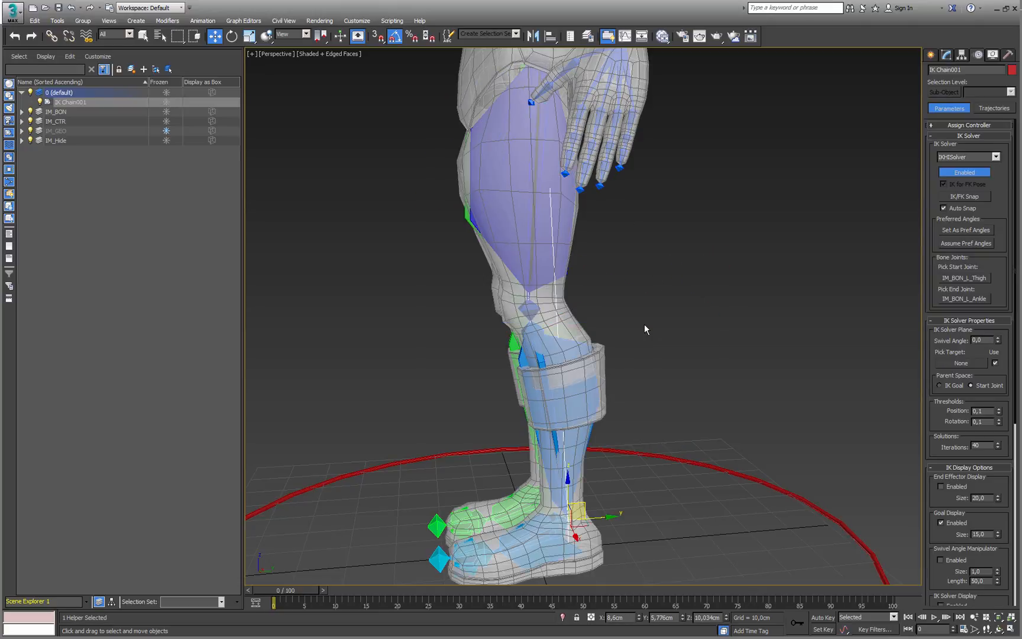
pyautogui.moveTo(584, 501); pyautogui.dragTo(444, 249)
pyautogui.hotkey('ctrl', 'z')
# Create an HI Solver IK chain from IM_BON_L_Ankle to IM_BON_L_Toe and test it by moving its goal up and down
pyautogui.keyDown('alt'); pyautogui.moveTo(517, 436); pyautogui.dragTo(545, 415, button='middle'); pyautogui.keyUp('alt')
pyautogui.scroll(10, 545, 415)
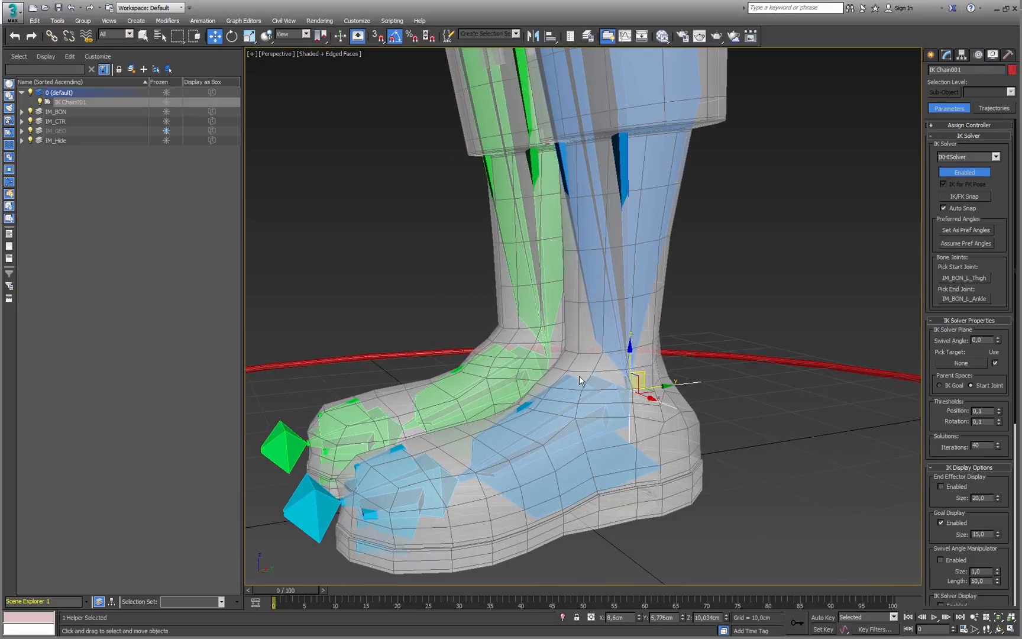
pyautogui.click(590, 398)
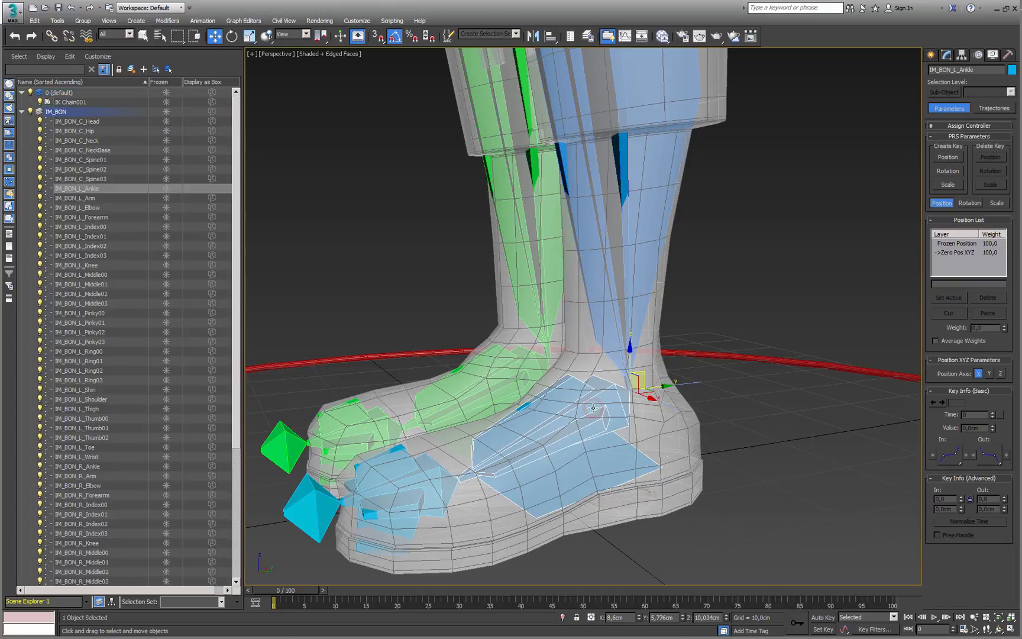
pyautogui.rightClick(537, 390)
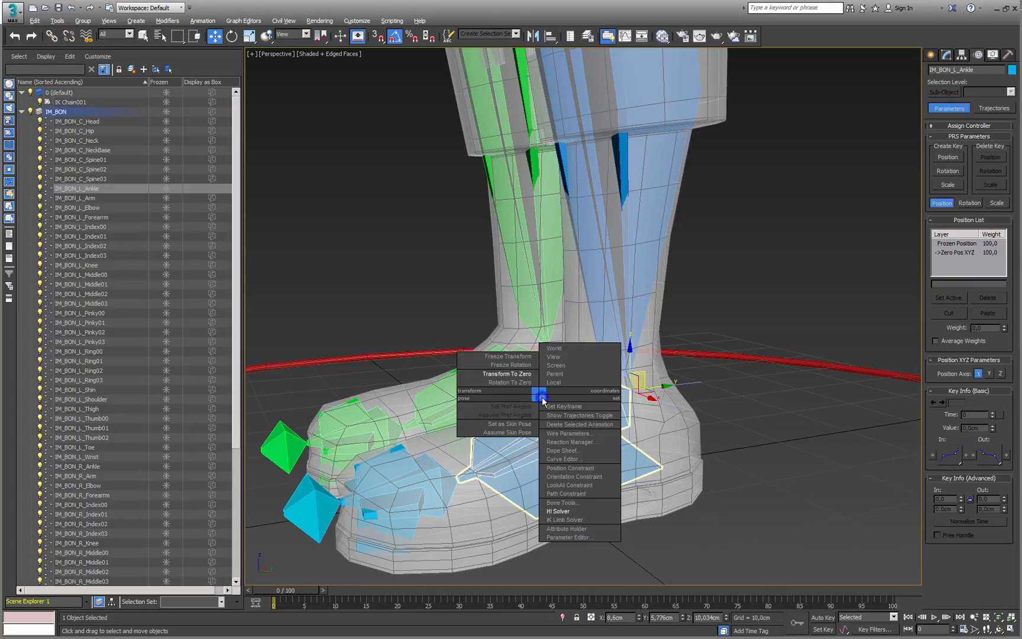
pyautogui.click(556, 512)
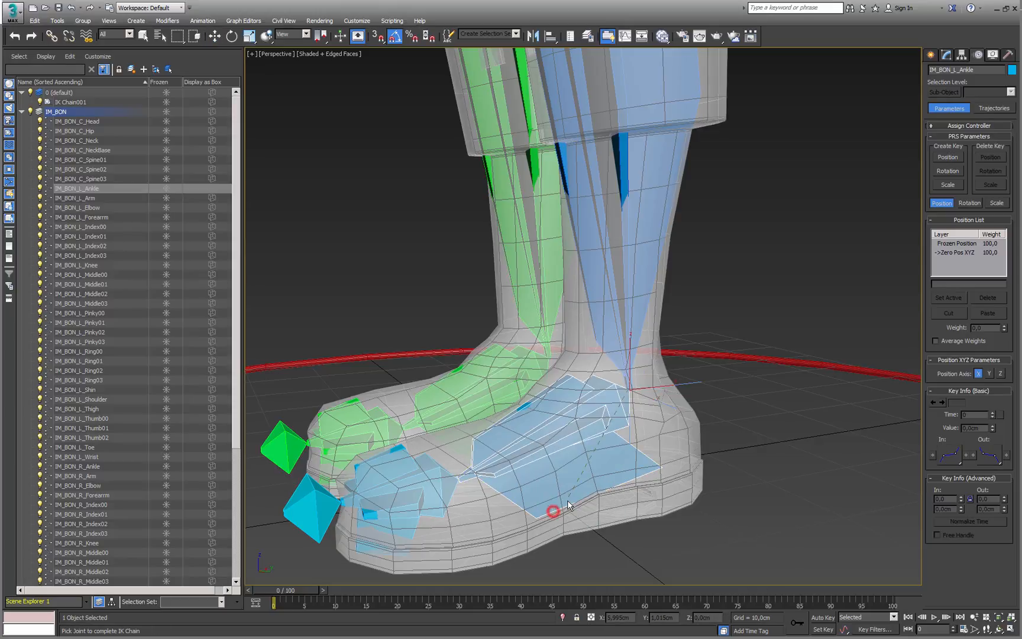
pyautogui.click(433, 482)
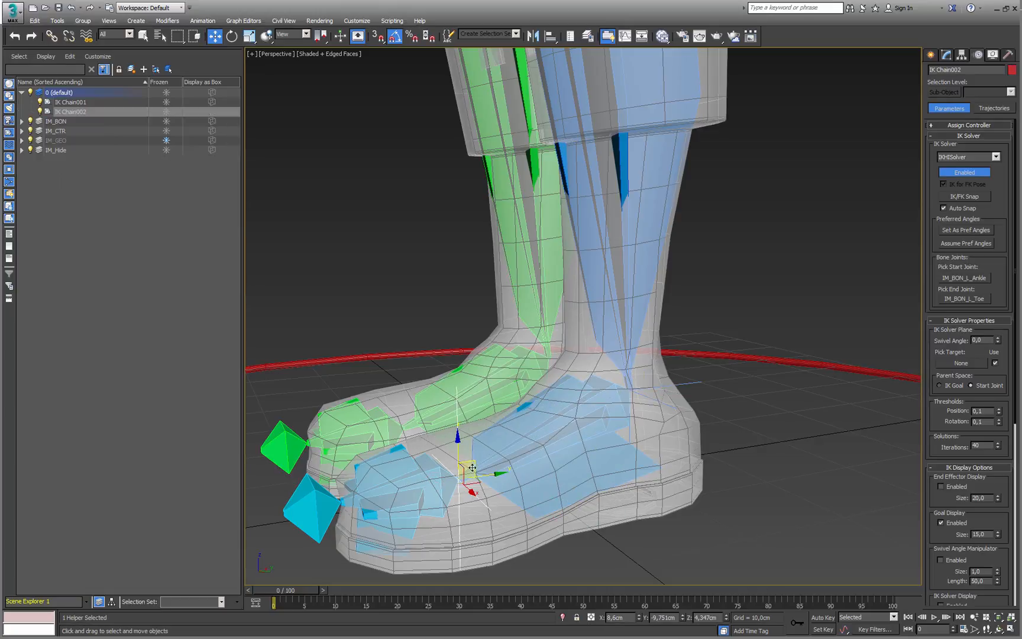
pyautogui.moveTo(473, 463); pyautogui.dragTo(469, 431)
pyautogui.moveTo(474, 345); pyautogui.dragTo(472, 443)
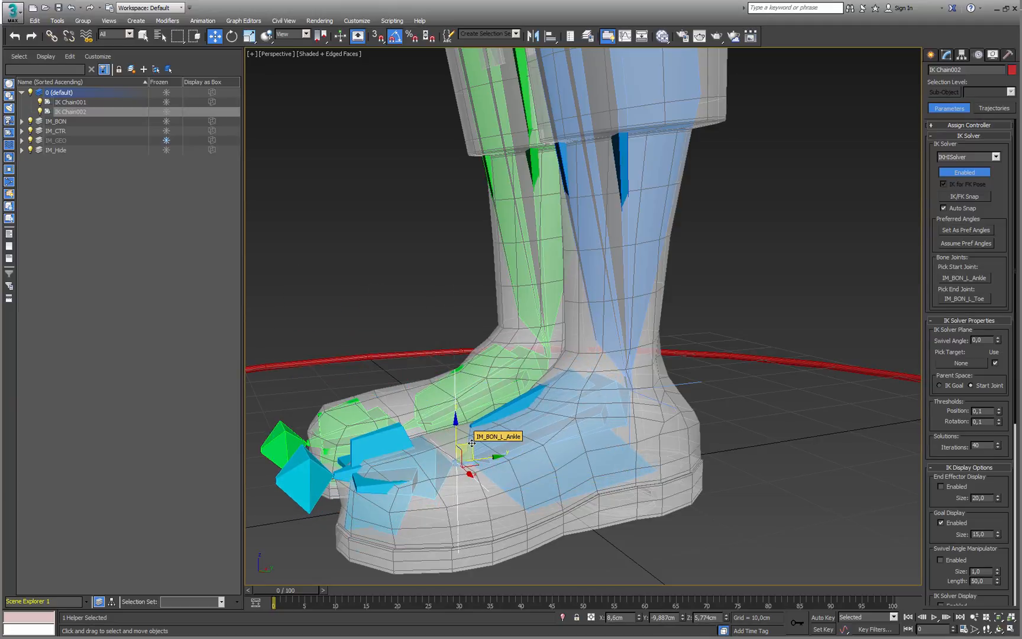
# Create an HI Solver IK chain from IM_BON_L_Toe to IM_NUB_L_ToeEnd, test-move its goal and cancel that move
pyautogui.click(431, 487)
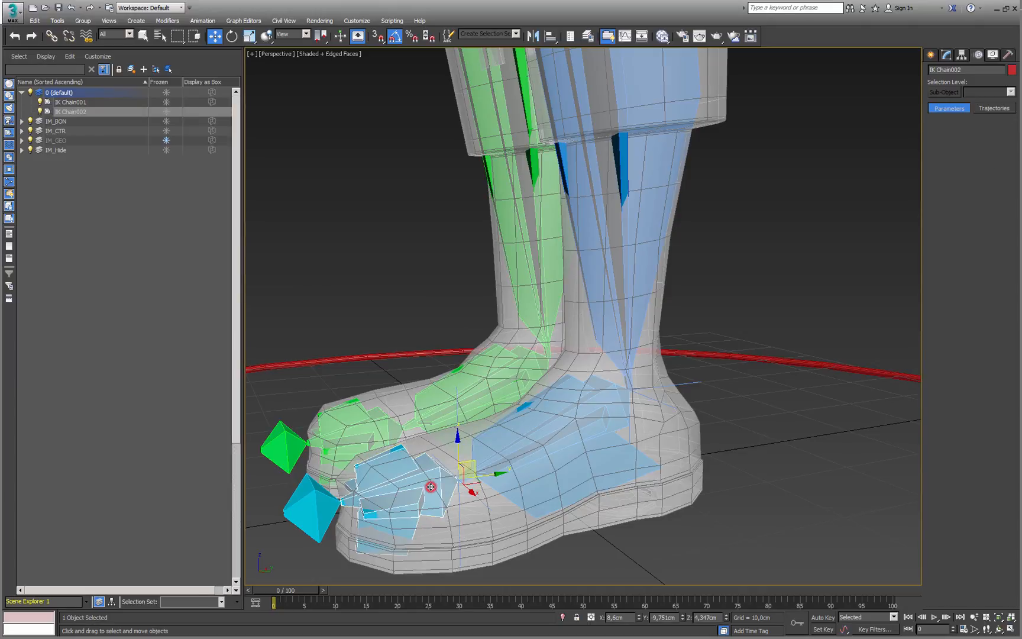
pyautogui.rightClick(411, 442)
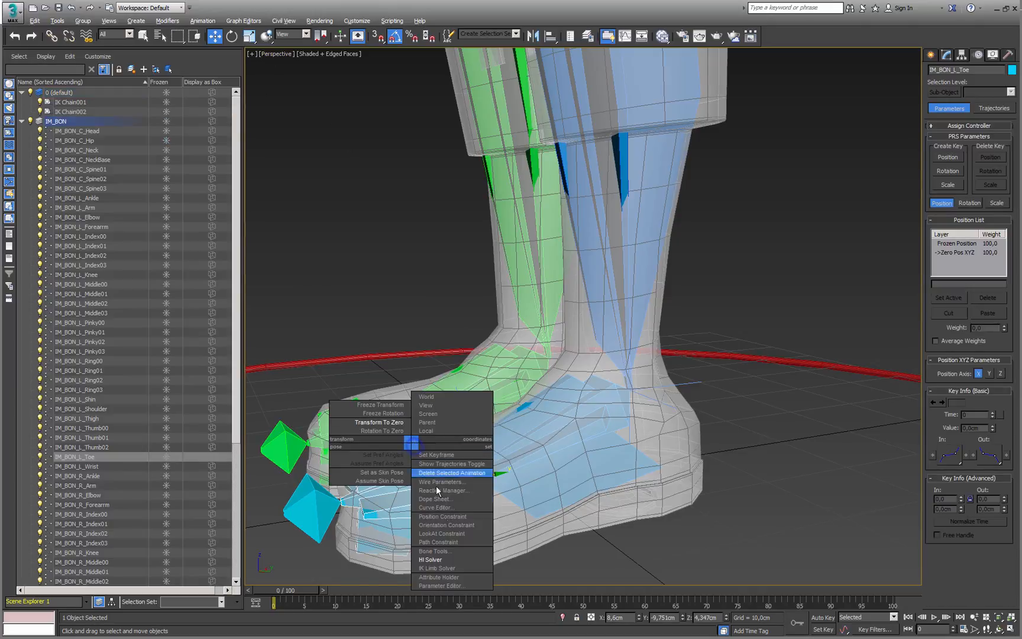
pyautogui.click(447, 560)
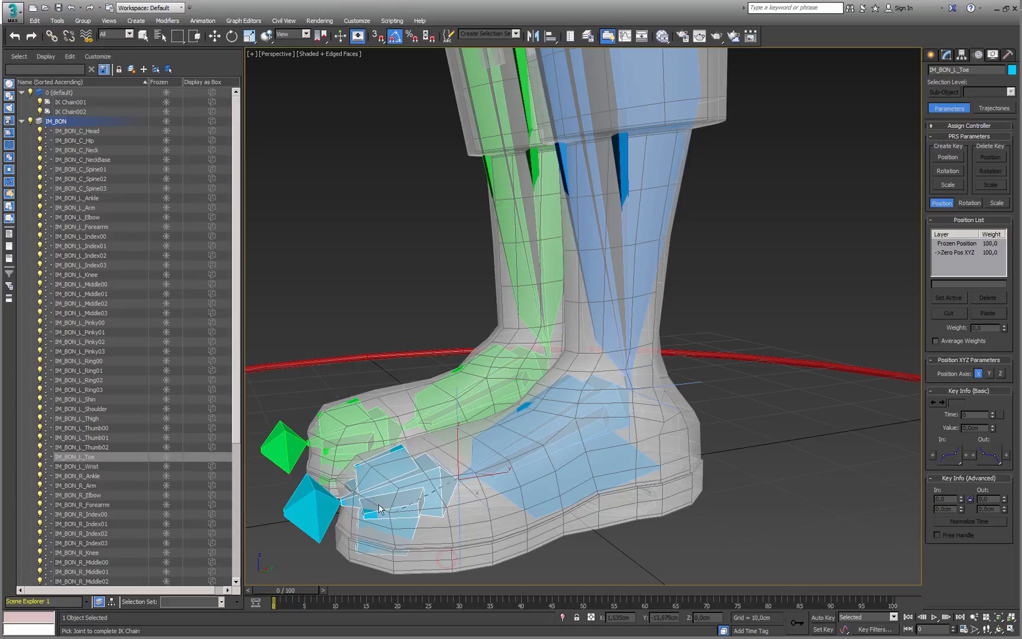
pyautogui.click(316, 507)
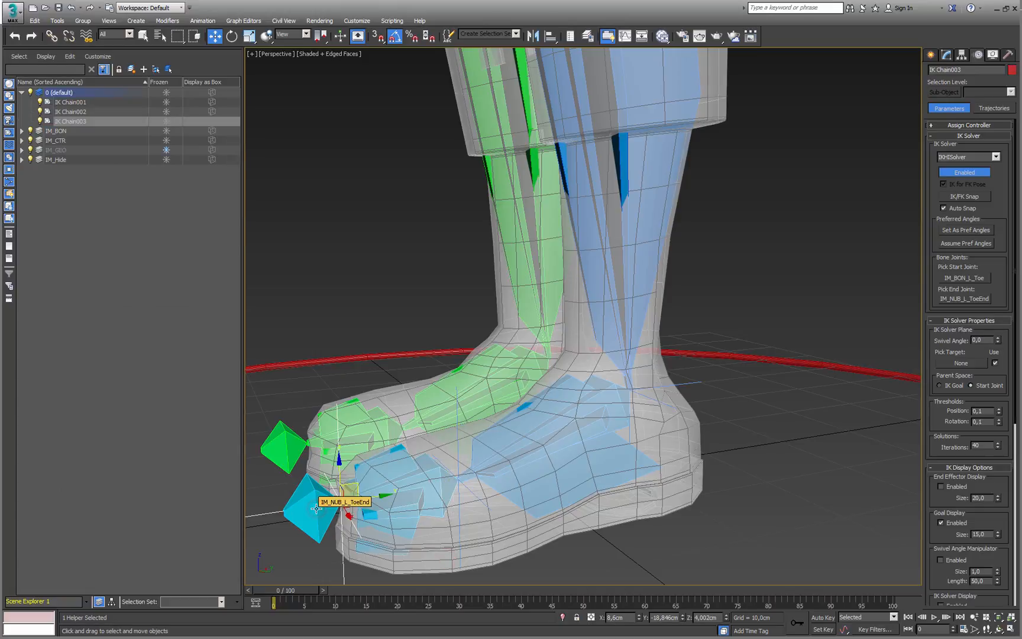
pyautogui.moveTo(356, 485); pyautogui.dragTo(423, 384)
pyautogui.rightClick(423, 384)
pyautogui.keyDown('alt'); pyautogui.moveTo(424, 385); pyautogui.dragTo(511, 484, button='middle'); pyautogui.keyUp('alt')
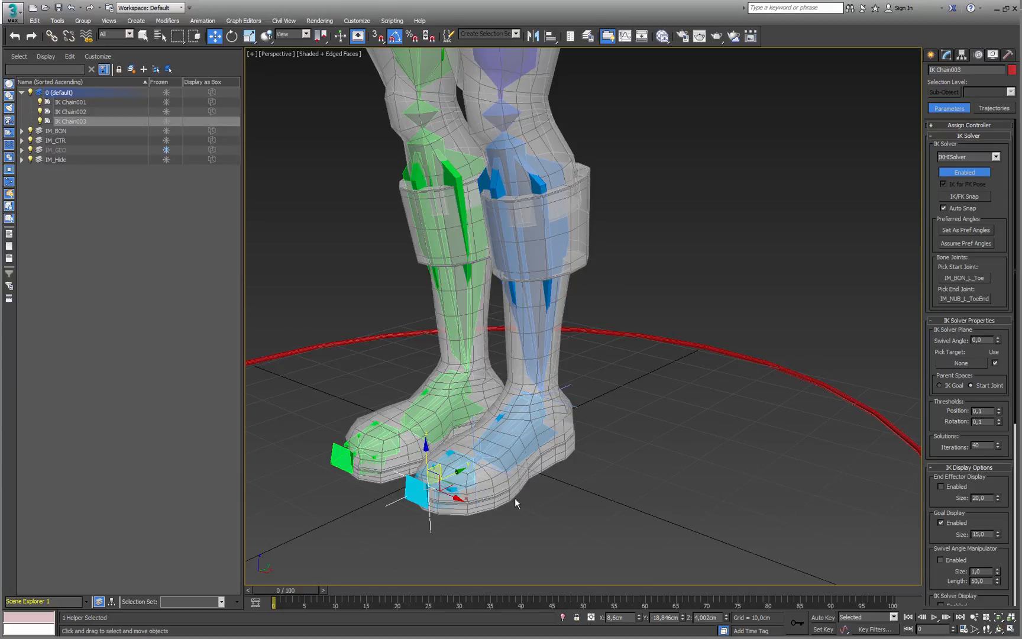
pyautogui.scroll(5, 607, 452)
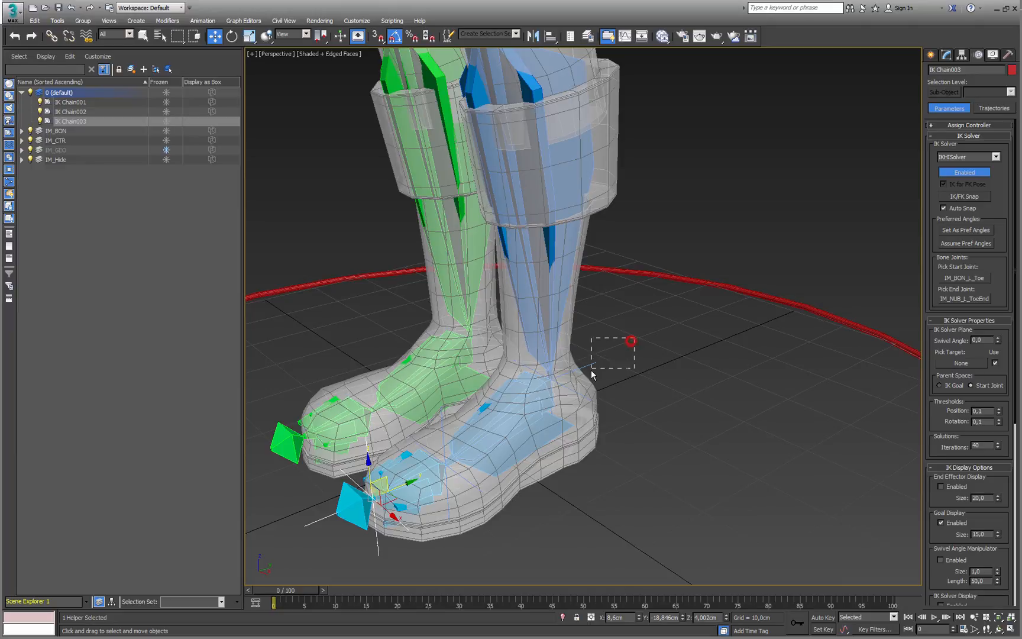
# Rename the IK chain at the left ankle to IM_IKS_L_Ankle
pyautogui.moveTo(592, 373); pyautogui.dragTo(591, 375)
pyautogui.click(974, 68)
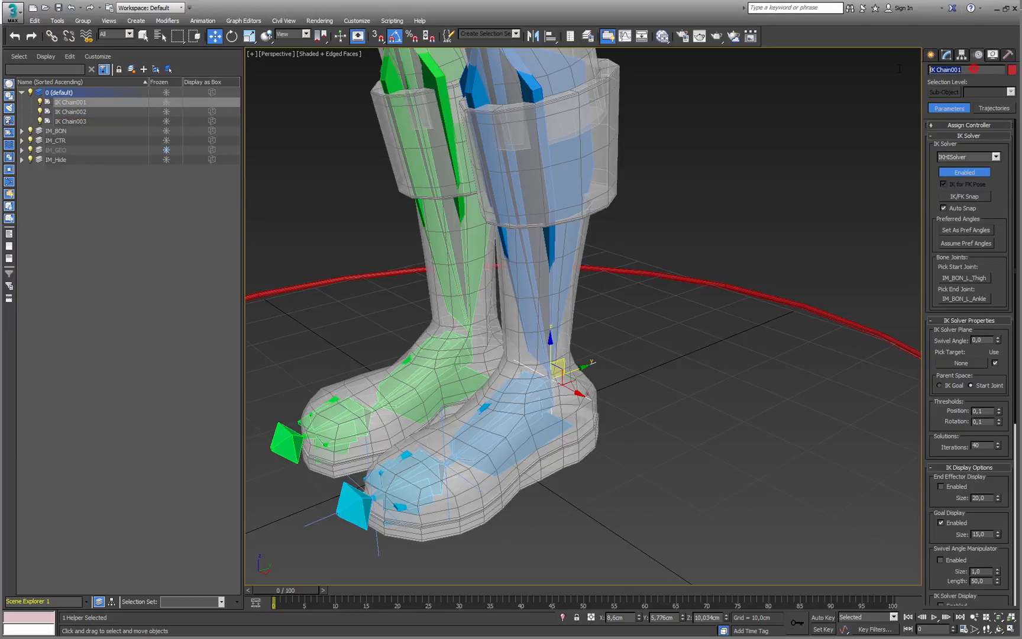
pyautogui.write('IM_IKS_L_Ankle')
pyautogui.press('Return')
# Rename the IK chain at the ball of the left foot to IM_IKS_L_Ball
pyautogui.scroll(4, 475, 481)
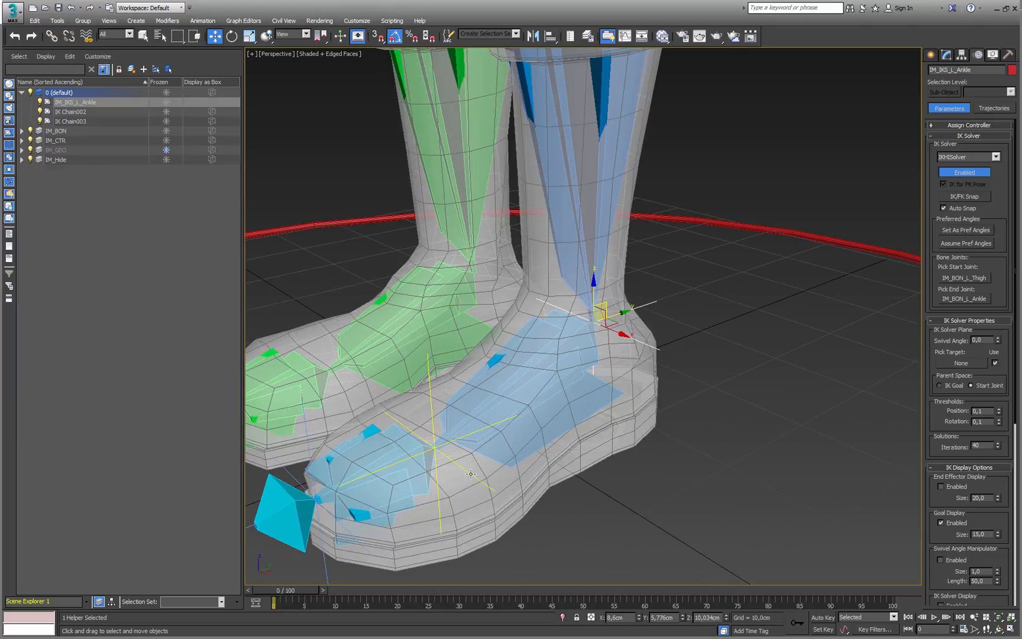
pyautogui.click(469, 472)
pyautogui.click(972, 71)
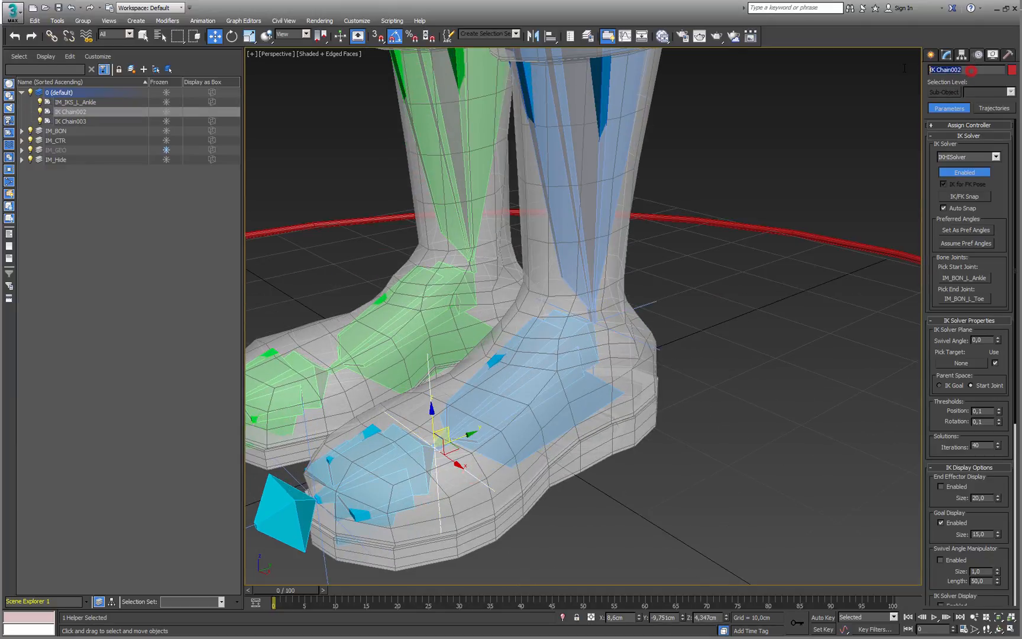
pyautogui.write('IM_IKS_L_Ball')
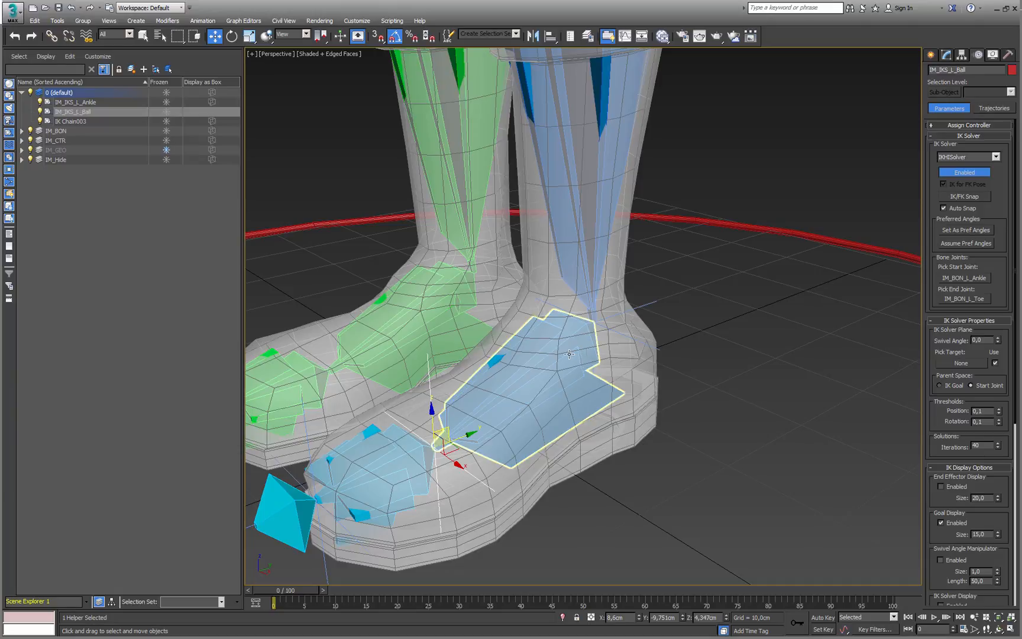
# Rename the IK chain at the left toe tip to IM_IKS_L_Toe
pyautogui.keyDown('alt'); pyautogui.moveTo(600, 329); pyautogui.dragTo(655, 307, button='middle'); pyautogui.keyUp('alt')
pyautogui.click(488, 465)
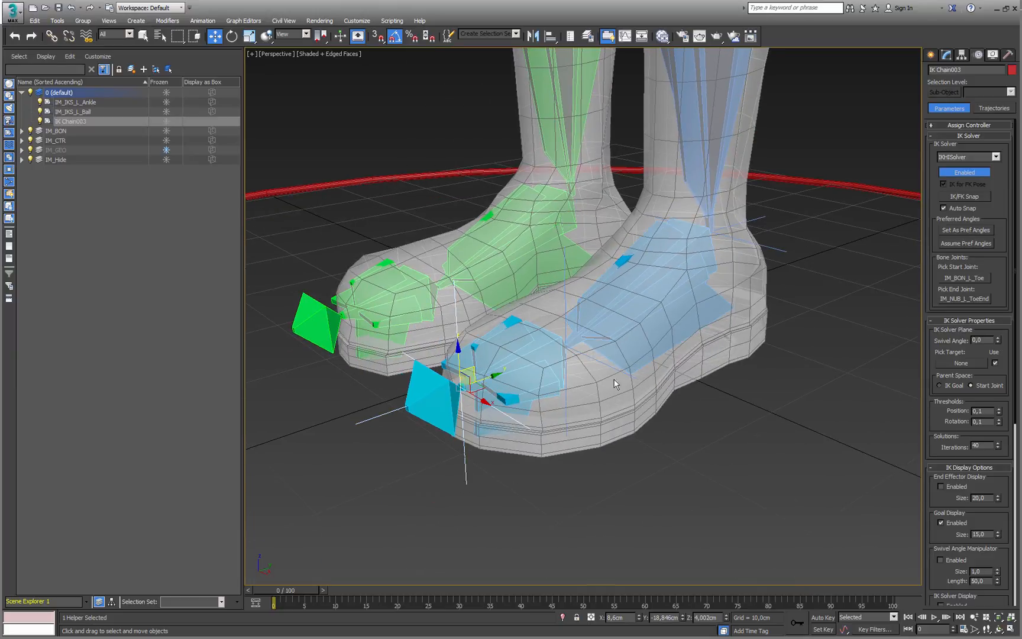
pyautogui.click(982, 70)
pyautogui.write('IM_IKS_L_Toe')
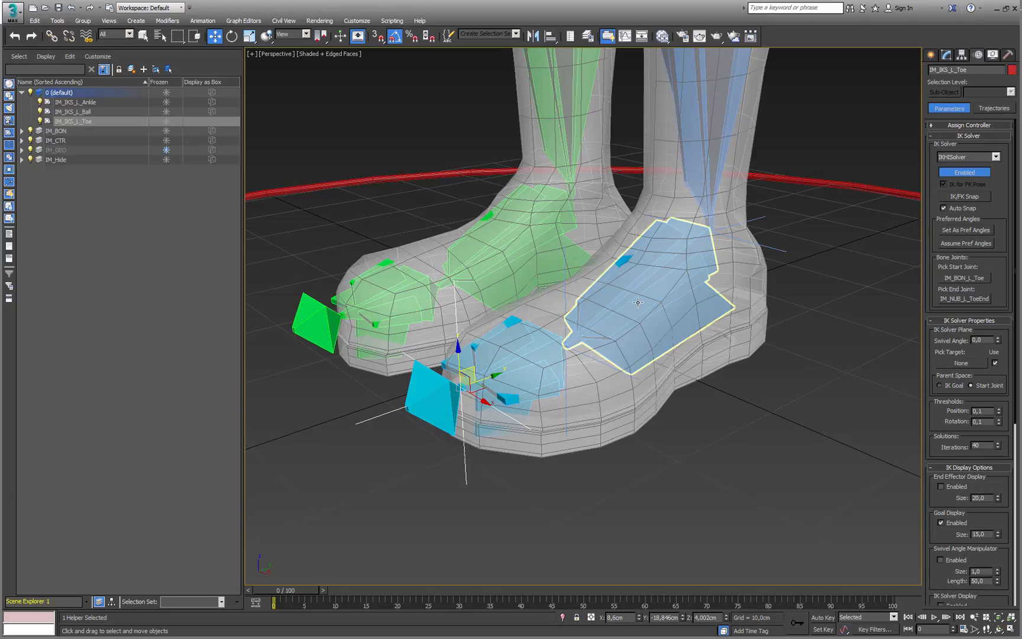
# Move the ankle, ball and toe IK chains of the left foot into the IM_Hide layer and test its visibility toggle
pyautogui.scroll(-3, 633, 331)
pyautogui.moveTo(634, 344); pyautogui.dragTo(630, 351, button='middle')
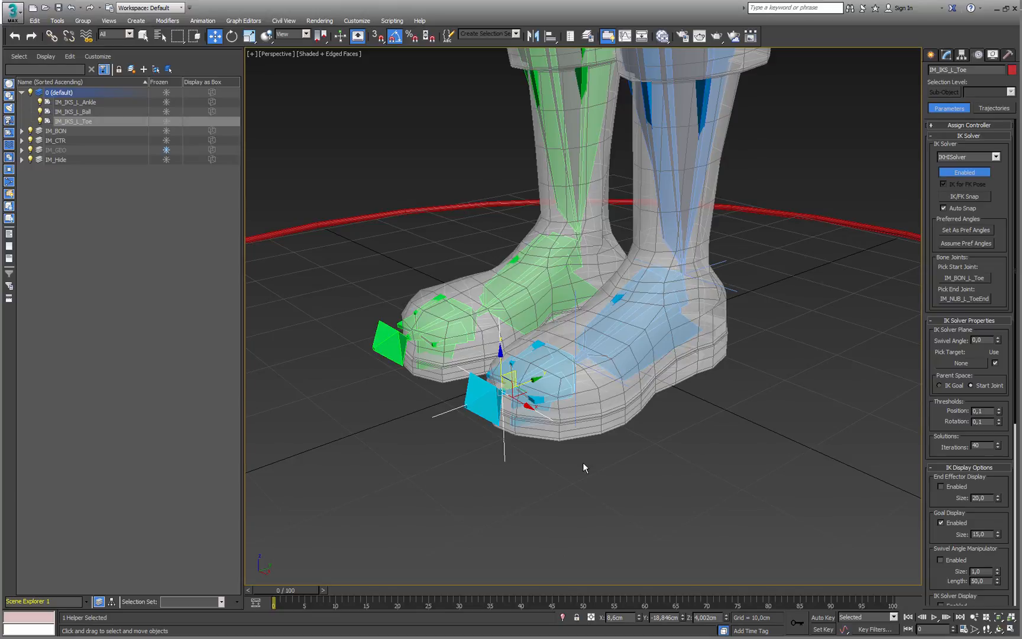
pyautogui.keyDown('ctrl'); pyautogui.click(576, 420); pyautogui.keyUp('ctrl')
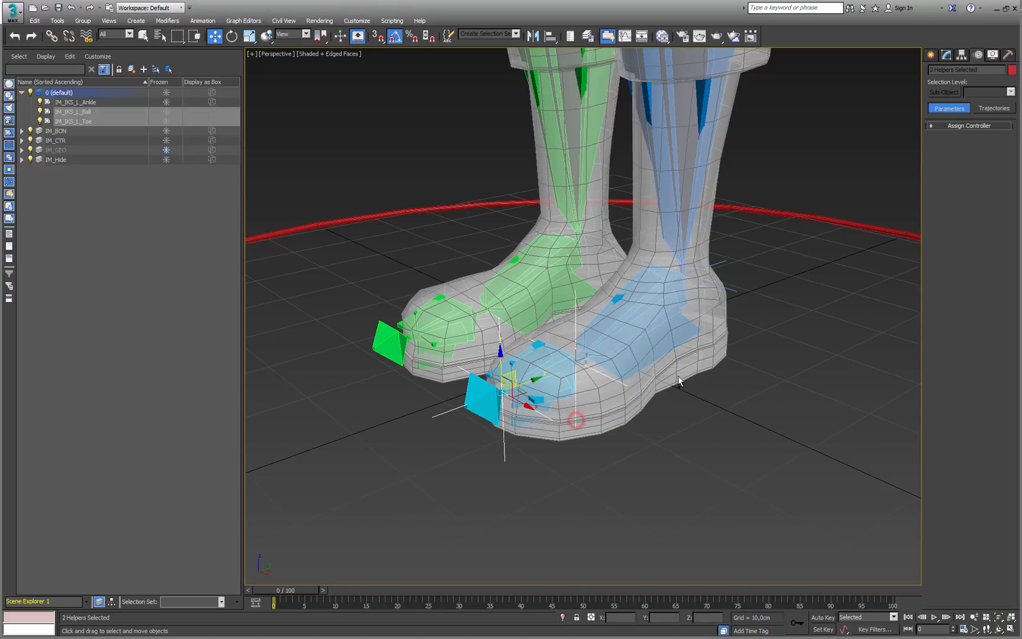
pyautogui.keyDown('ctrl'); pyautogui.click(731, 289); pyautogui.keyUp('ctrl')
pyautogui.keyDown('alt'); pyautogui.moveTo(670, 337); pyautogui.dragTo(643, 335, button='middle'); pyautogui.keyUp('alt')
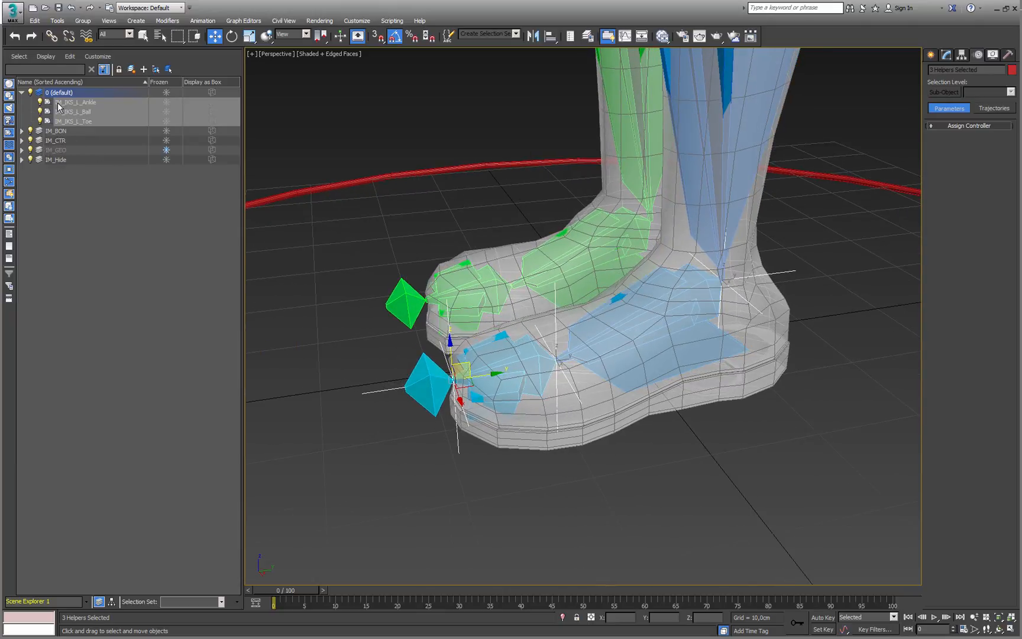
pyautogui.moveTo(58, 107); pyautogui.dragTo(56, 160)
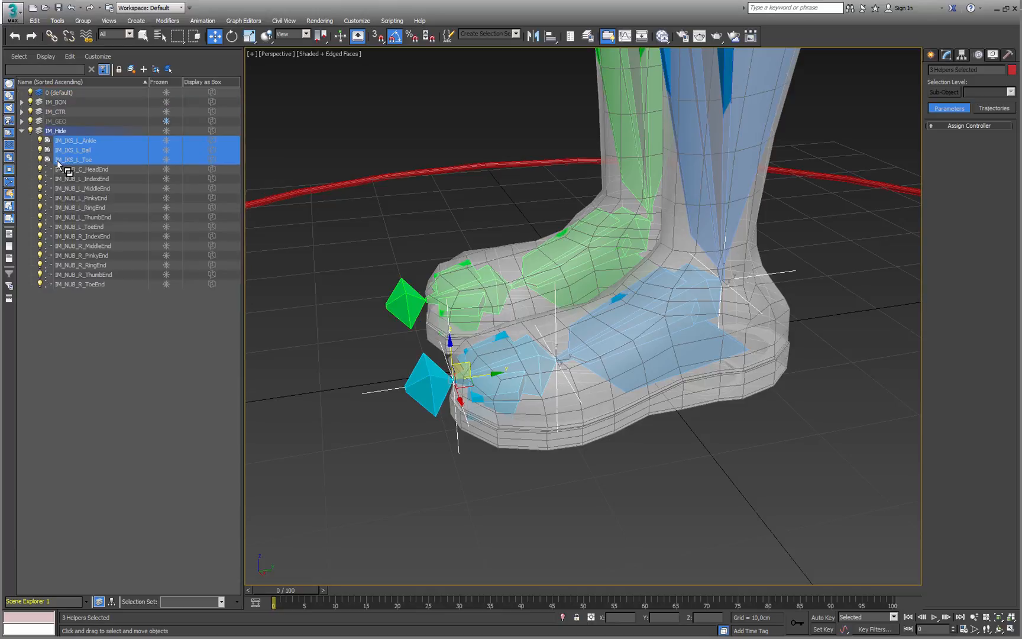
pyautogui.click(31, 131)
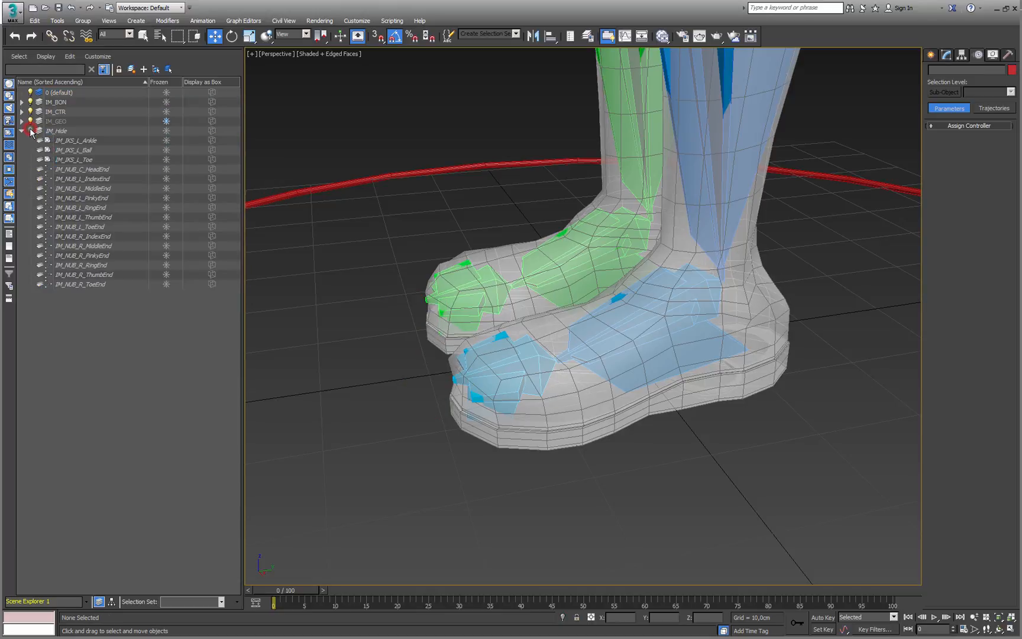
pyautogui.click(30, 130)
# Draw a circle spline with a radius of about 20 cm on the ground around the left foot
pyautogui.keyDown('alt'); pyautogui.moveTo(497, 299); pyautogui.dragTo(549, 313, button='middle'); pyautogui.keyUp('alt')
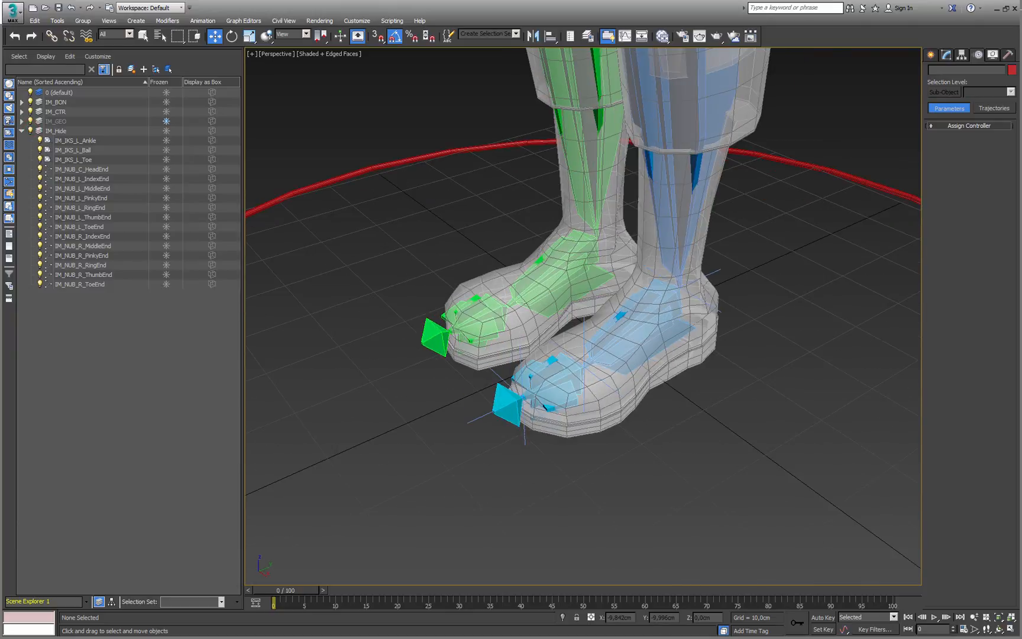
pyautogui.moveTo(649, 399); pyautogui.dragTo(618, 426, button='middle')
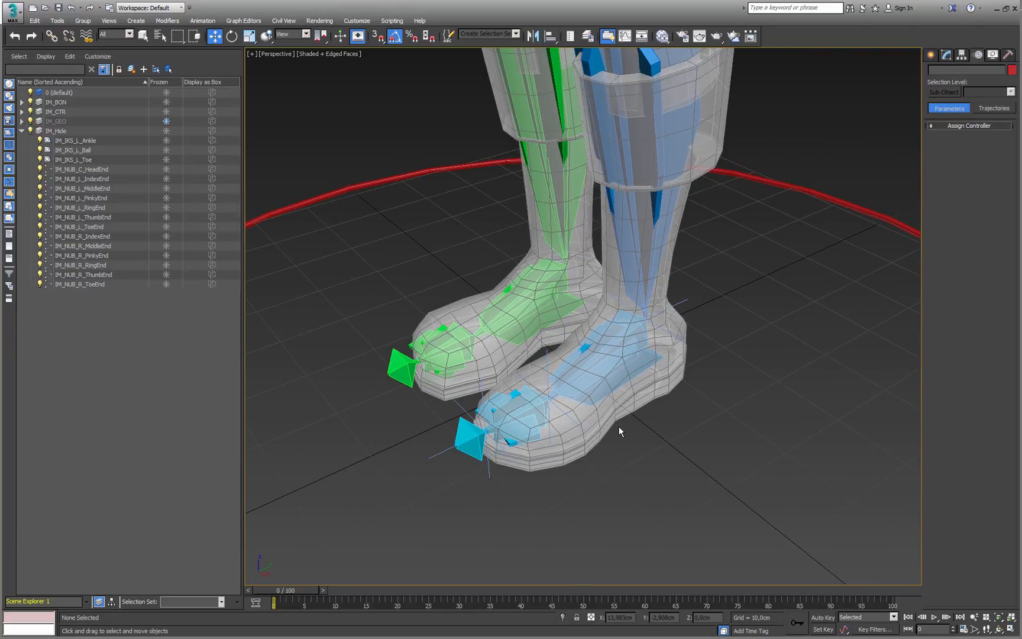
pyautogui.scroll(-3, 577, 411)
pyautogui.keyDown('alt'); pyautogui.moveTo(606, 402); pyautogui.dragTo(555, 407, button='middle'); pyautogui.keyUp('alt')
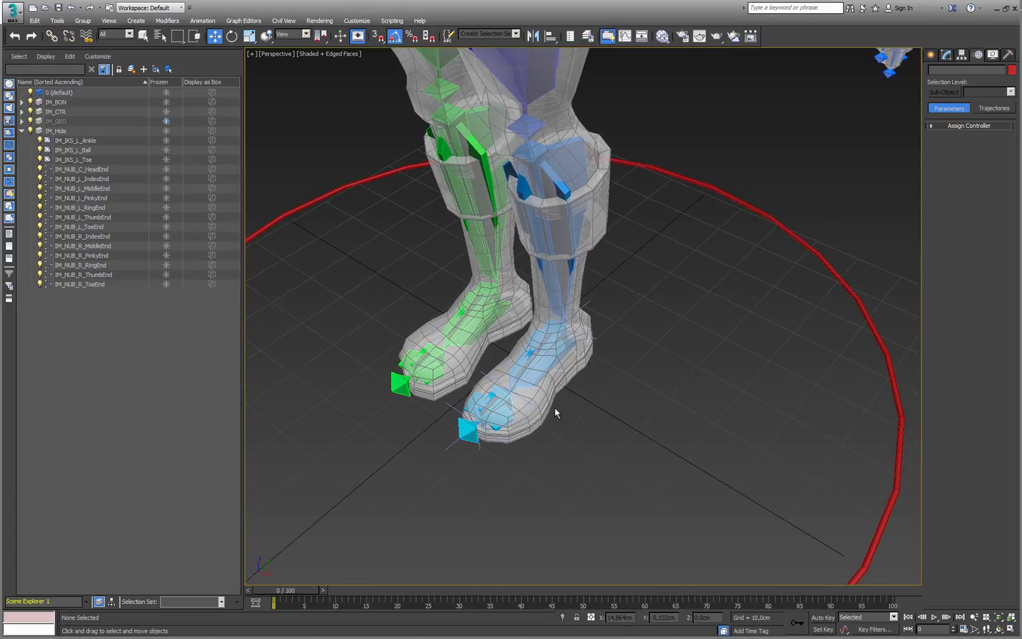
pyautogui.click(931, 54)
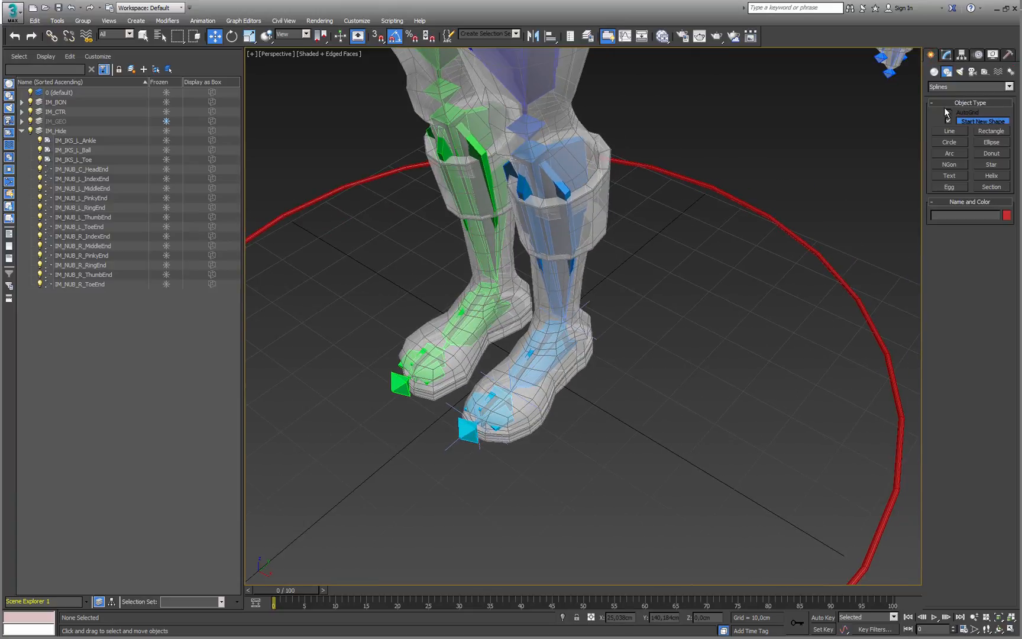
pyautogui.click(949, 142)
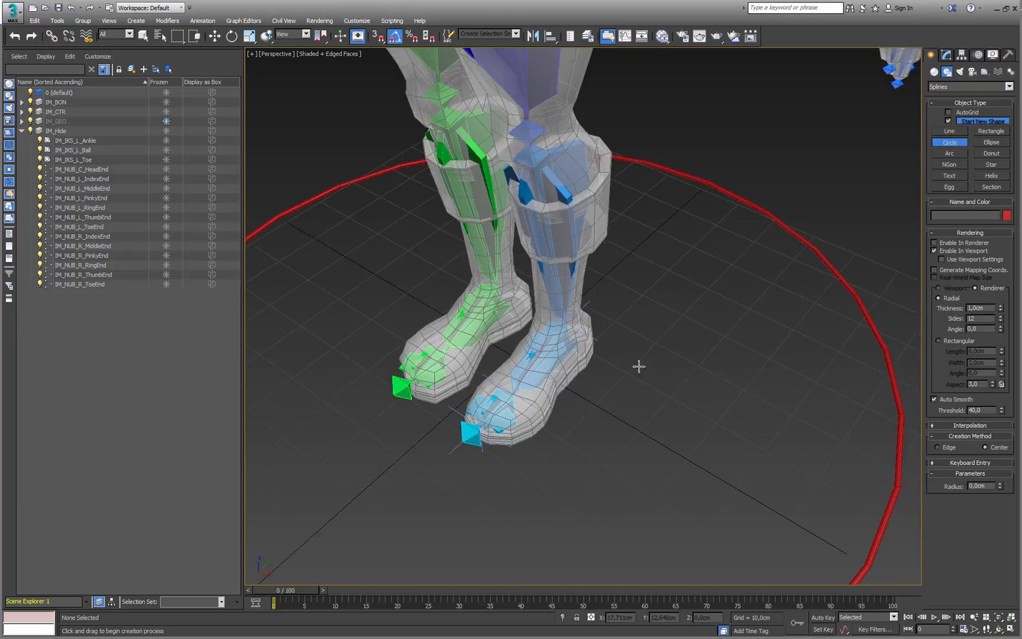
pyautogui.keyDown('alt'); pyautogui.moveTo(639, 428); pyautogui.dragTo(592, 409, button='middle'); pyautogui.keyUp('alt')
pyautogui.moveTo(585, 406); pyautogui.dragTo(632, 500)
pyautogui.keyDown('alt'); pyautogui.moveTo(624, 459); pyautogui.dragTo(599, 426, button='middle'); pyautogui.keyUp('alt')
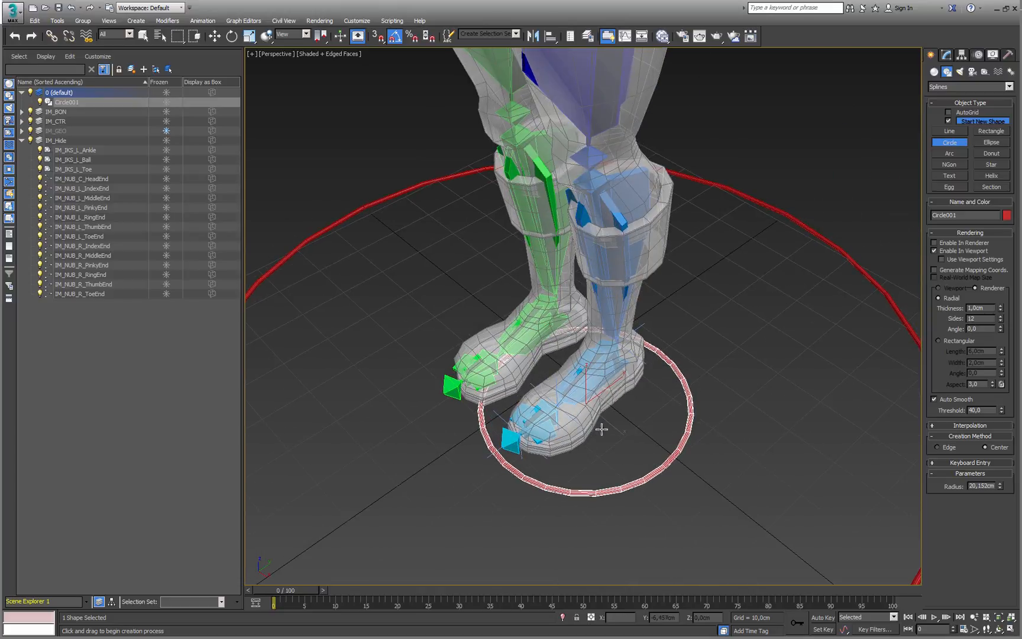
pyautogui.rightClick(605, 401)
# Convert the circle around the left foot to an Editable Spline
pyautogui.rightClick(606, 402)
pyautogui.moveTo(631, 514)
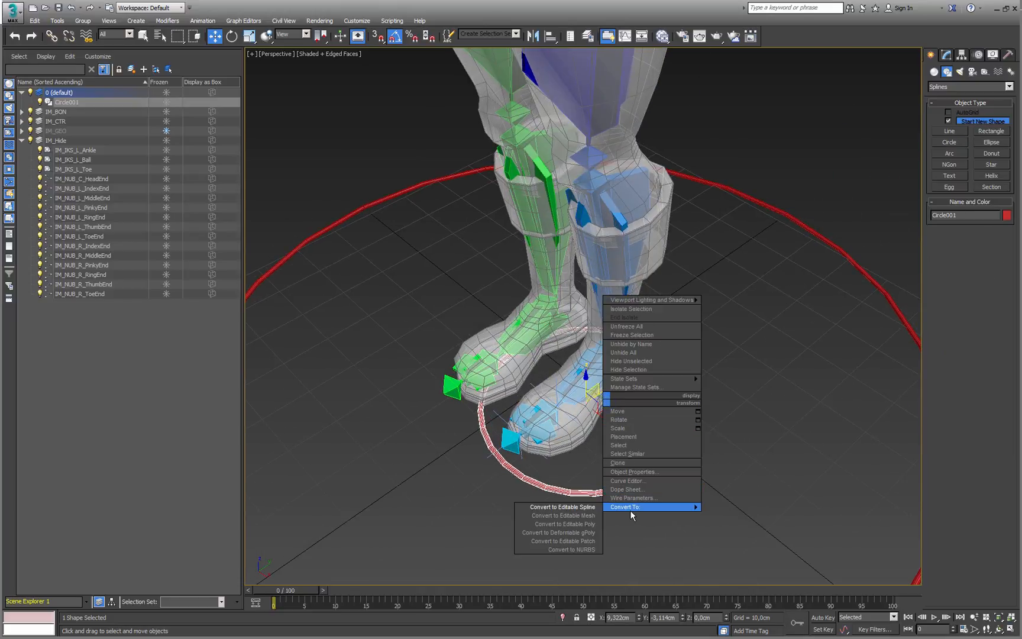
pyautogui.click(589, 507)
# Align the circle to IM_BON_L_Ankle on the X position only, pivot point to pivot point
pyautogui.keyDown('alt'); pyautogui.moveTo(588, 507); pyautogui.dragTo(547, 358, button='middle'); pyautogui.keyUp('alt')
pyautogui.click(549, 37)
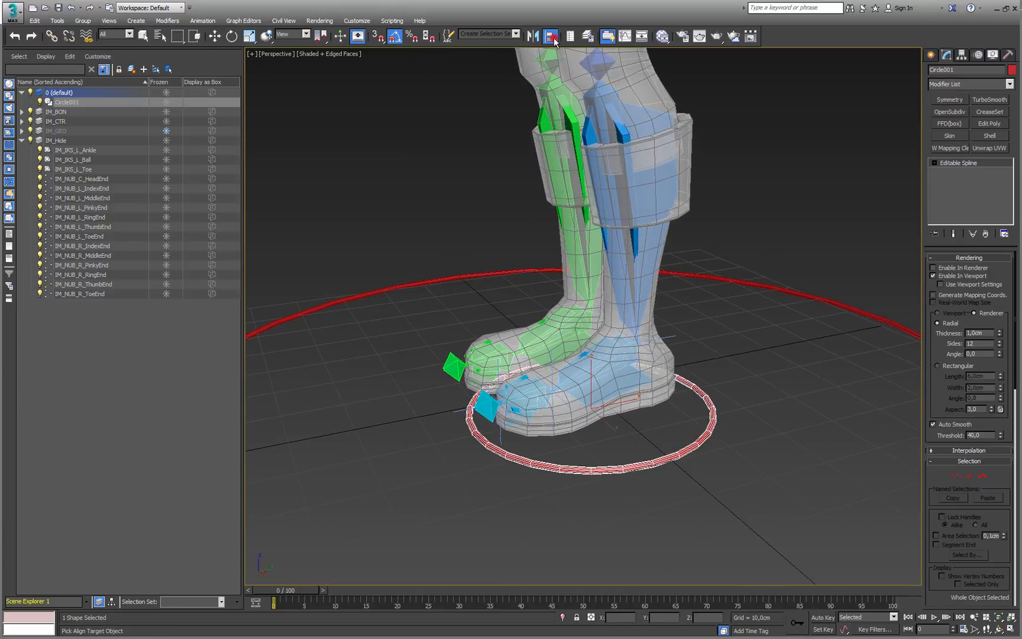
pyautogui.scroll(3, 600, 334)
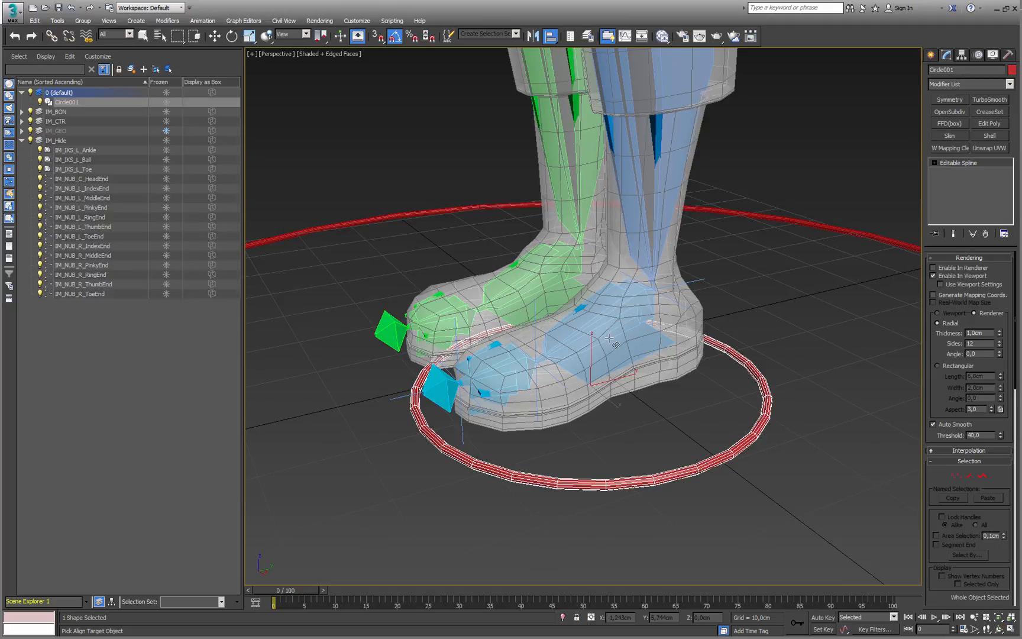
pyautogui.click(609, 338)
pyautogui.click(757, 193)
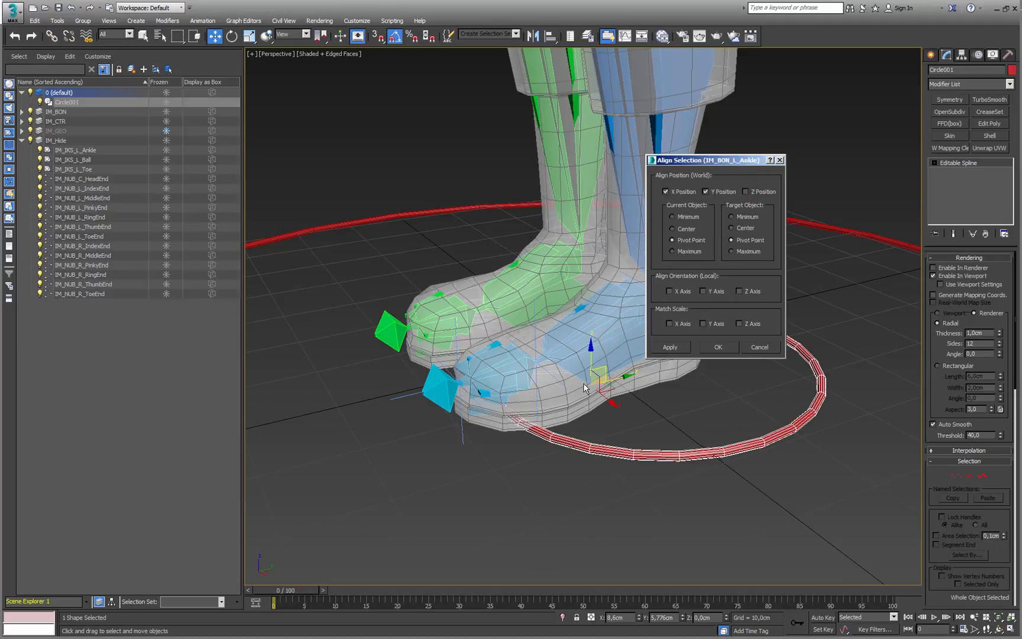
pyautogui.click(705, 191)
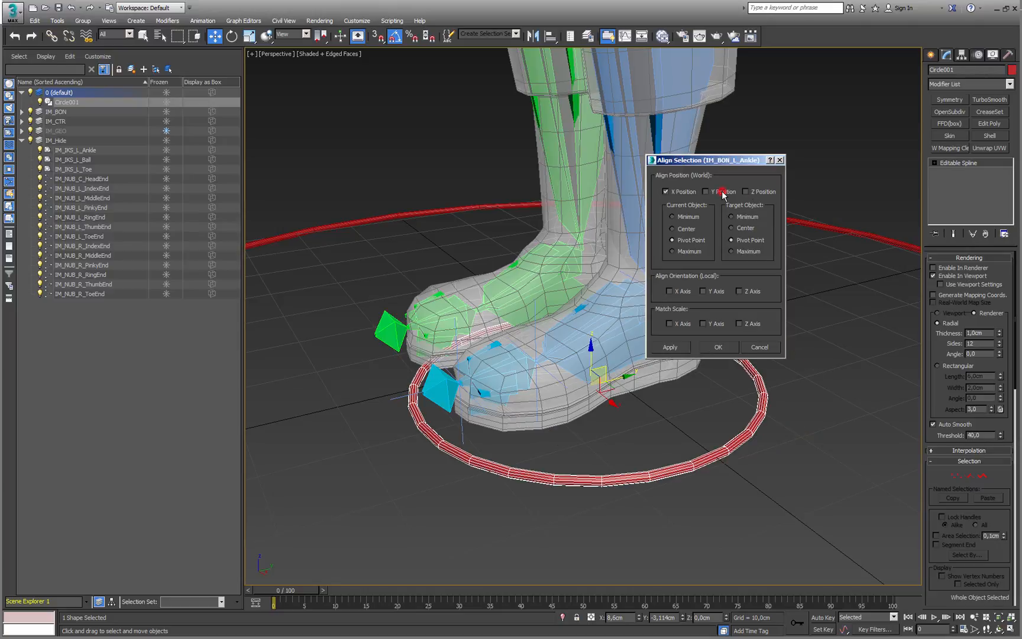
pyautogui.click(722, 195)
pyautogui.click(716, 346)
# Edit the circle's vertices, pulling the inner-side vertex in close to the left foot and adjusting the front vertex
pyautogui.keyDown('alt'); pyautogui.moveTo(635, 352); pyautogui.dragTo(682, 388, button='middle'); pyautogui.keyUp('alt')
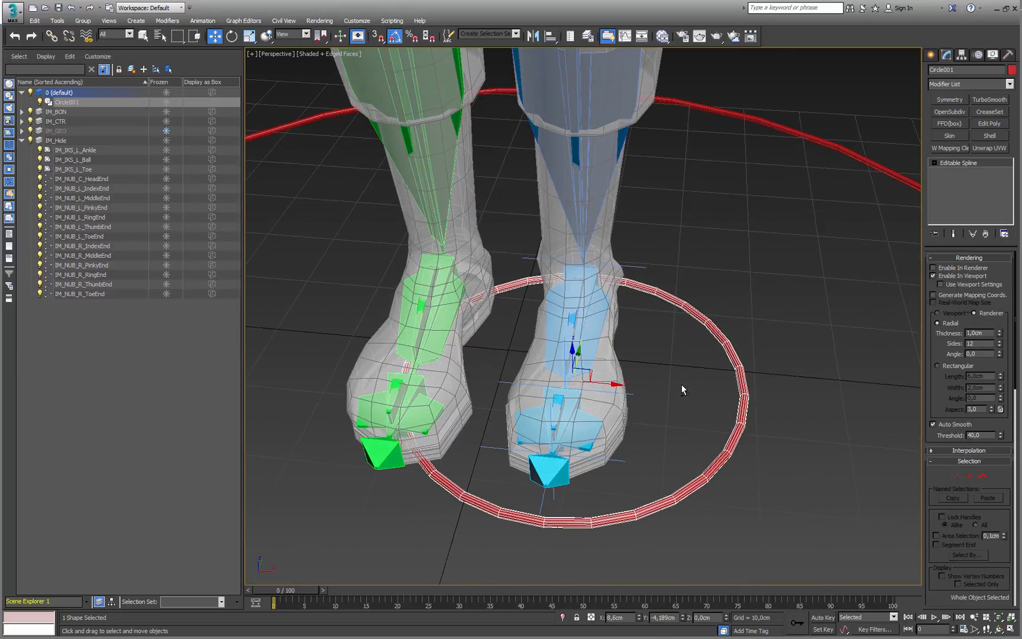
pyautogui.click(935, 163)
pyautogui.click(947, 170)
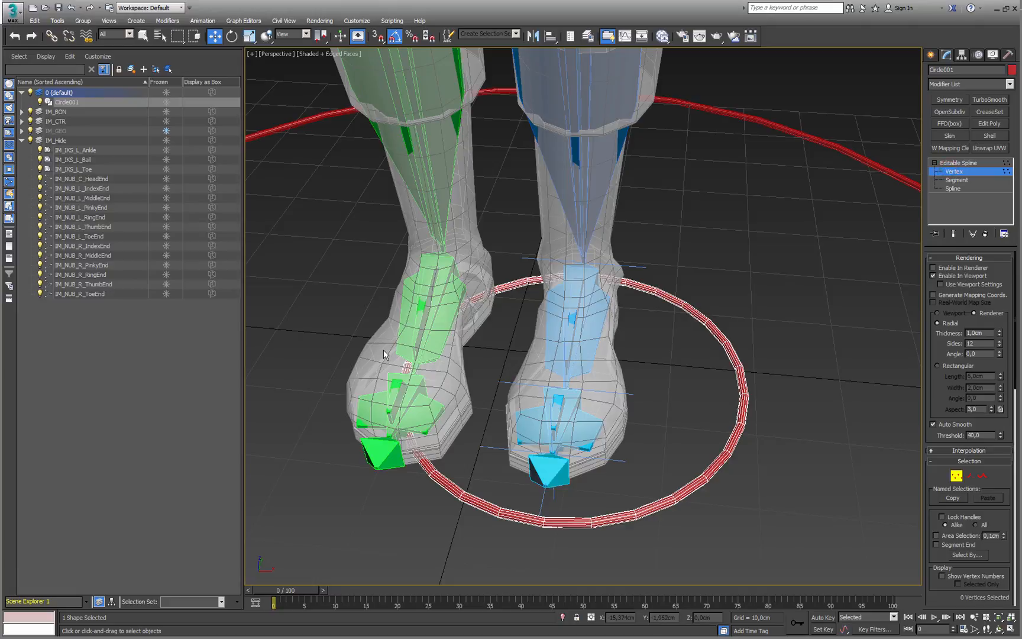
pyautogui.click(408, 366)
pyautogui.moveTo(439, 368); pyautogui.dragTo(540, 406)
pyautogui.keyDown('alt'); pyautogui.moveTo(491, 536); pyautogui.dragTo(527, 524, button='middle'); pyautogui.keyUp('alt')
pyautogui.moveTo(529, 533); pyautogui.dragTo(670, 475)
# Move the circle's outer-side vertex in toward the left foot, to about X 17.3 cm and Y -3.3 cm
pyautogui.keyDown('alt'); pyautogui.moveTo(775, 408); pyautogui.dragTo(742, 430, button='middle'); pyautogui.keyUp('alt')
pyautogui.moveTo(765, 389); pyautogui.dragTo(763, 389)
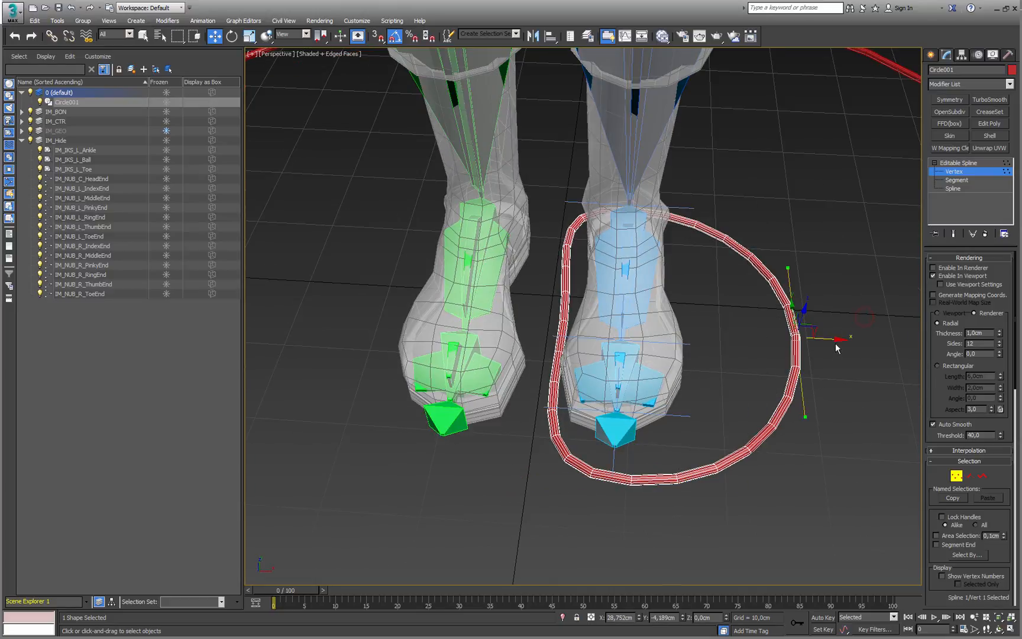
pyautogui.moveTo(833, 338); pyautogui.dragTo(733, 345)
pyautogui.moveTo(696, 410); pyautogui.dragTo(730, 411)
pyautogui.keyDown('alt'); pyautogui.moveTo(738, 367); pyautogui.dragTo(726, 346, button='middle'); pyautogui.keyUp('alt')
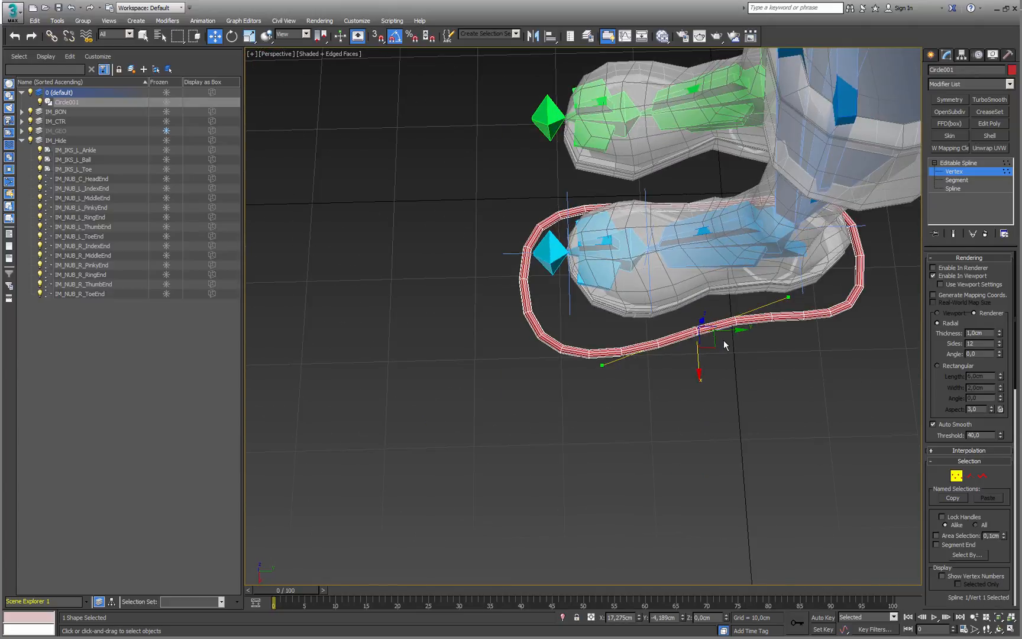
pyautogui.moveTo(734, 337); pyautogui.dragTo(740, 330)
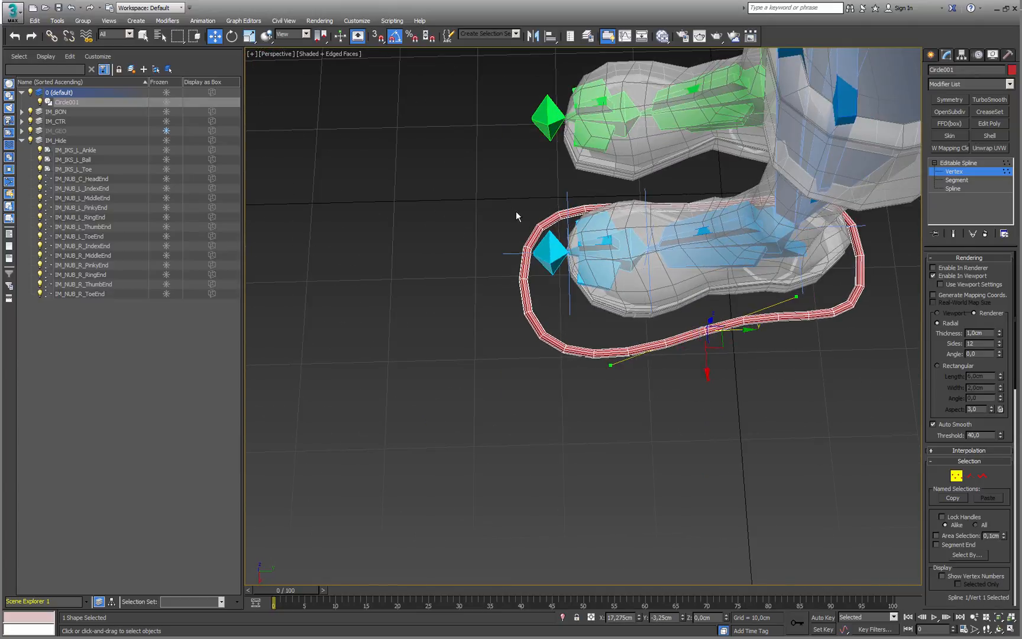
# Reshape the curve in front of the left toes by pulling the front vertex's outer tangent handle back toward the foot
pyautogui.keyDown('alt'); pyautogui.moveTo(507, 201); pyautogui.dragTo(548, 223, button='middle'); pyautogui.keyUp('alt')
pyautogui.moveTo(466, 383); pyautogui.dragTo(572, 366)
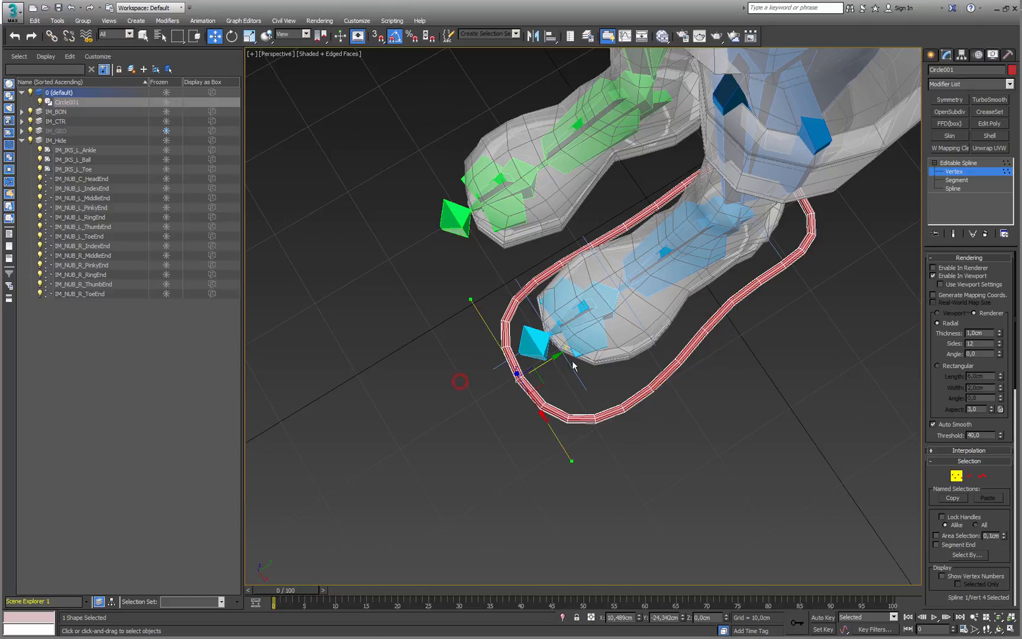
pyautogui.moveTo(574, 461); pyautogui.dragTo(602, 435)
pyautogui.keyDown('alt'); pyautogui.moveTo(602, 434); pyautogui.dragTo(572, 319, button='middle'); pyautogui.keyUp('alt')
# Shift the inner-side vertex of the foot outline slightly closer to the left foot
pyautogui.moveTo(770, 317); pyautogui.dragTo(763, 321)
pyautogui.moveTo(731, 331); pyautogui.dragTo(556, 331, button='middle')
pyautogui.keyDown('alt'); pyautogui.moveTo(556, 331); pyautogui.dragTo(467, 324, button='middle'); pyautogui.keyUp('alt')
pyautogui.keyDown('alt'); pyautogui.moveTo(704, 224); pyautogui.dragTo(698, 225, button='middle'); pyautogui.keyUp('alt')
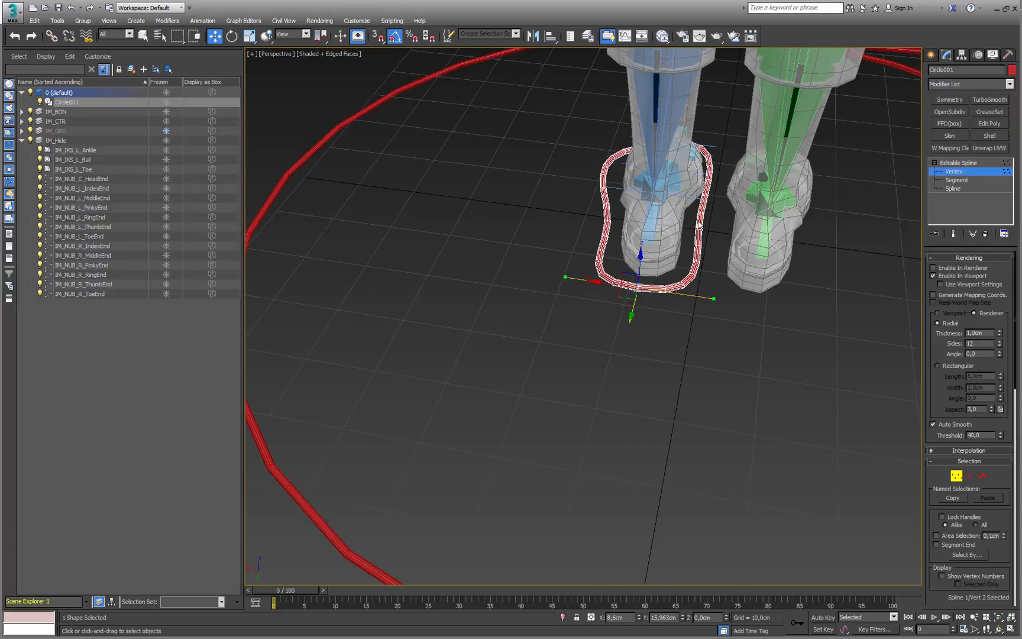
pyautogui.moveTo(685, 242); pyautogui.dragTo(684, 243)
pyautogui.moveTo(684, 242); pyautogui.dragTo(649, 305, button='middle')
pyautogui.scroll(3, 649, 283)
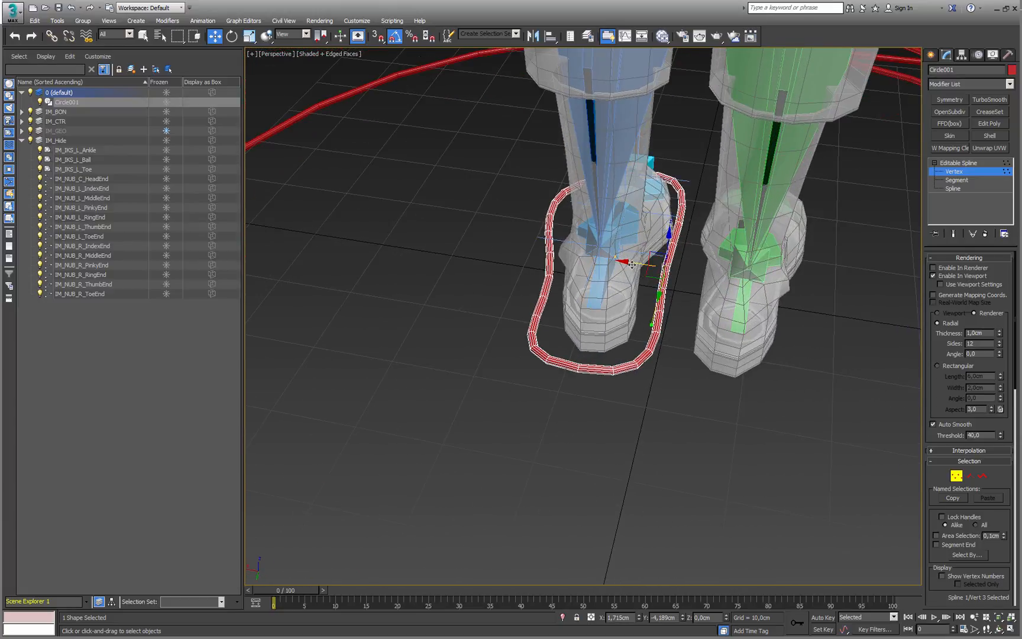
pyautogui.moveTo(631, 265); pyautogui.dragTo(627, 265)
# Fine-tune the front vertex's inner tangent handle on the foot outline and finish vertex editing
pyautogui.keyDown('alt'); pyautogui.moveTo(627, 265); pyautogui.dragTo(721, 324, button='middle'); pyautogui.keyUp('alt')
pyautogui.moveTo(637, 417); pyautogui.dragTo(738, 356)
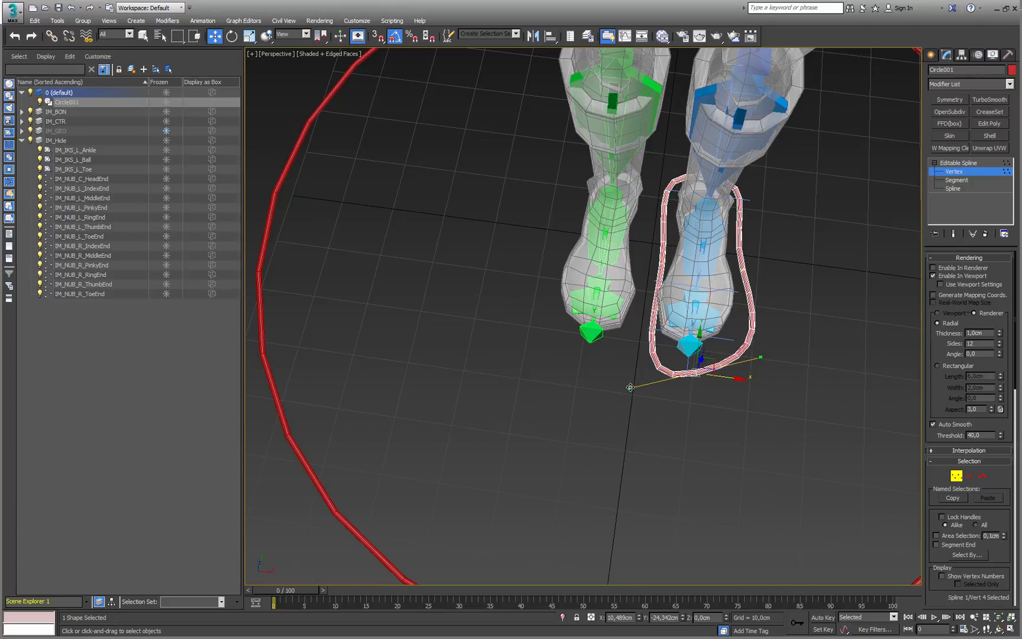
pyautogui.moveTo(630, 388); pyautogui.dragTo(622, 388)
pyautogui.keyDown('alt'); pyautogui.moveTo(698, 364); pyautogui.dragTo(651, 368, button='middle'); pyautogui.keyUp('alt')
pyautogui.click(956, 477)
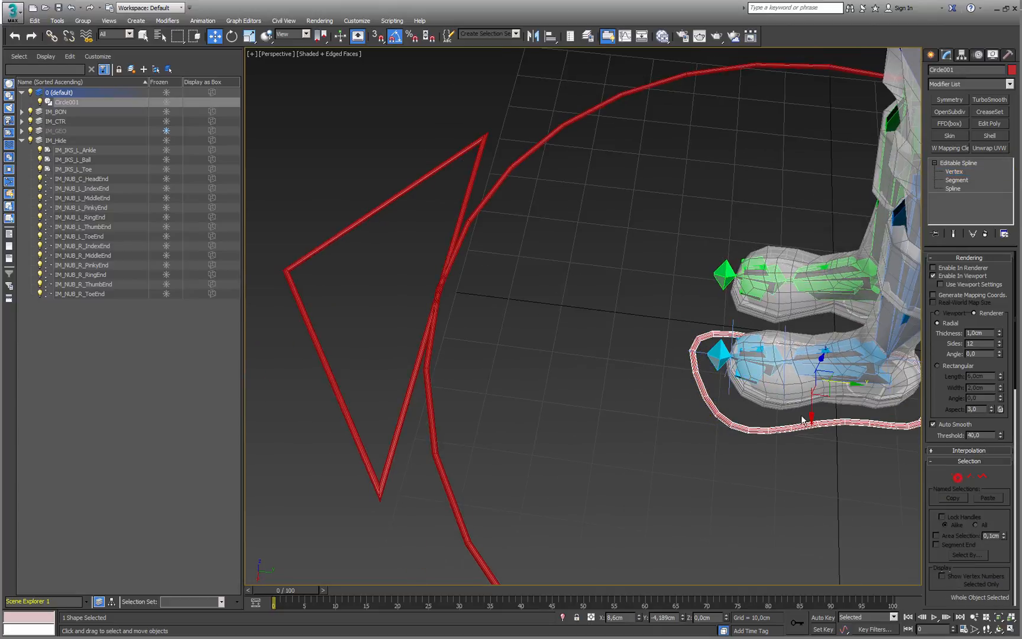
# Change the left foot outline's object colour to light blue and deselect it
pyautogui.moveTo(764, 390); pyautogui.dragTo(582, 354, button='middle')
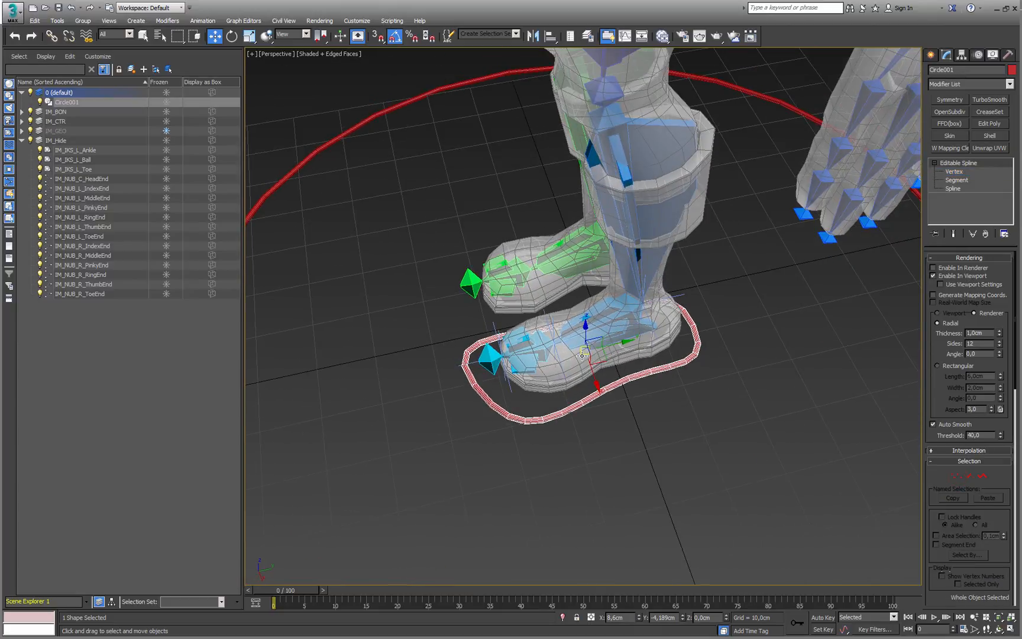
pyautogui.scroll(2, 582, 354)
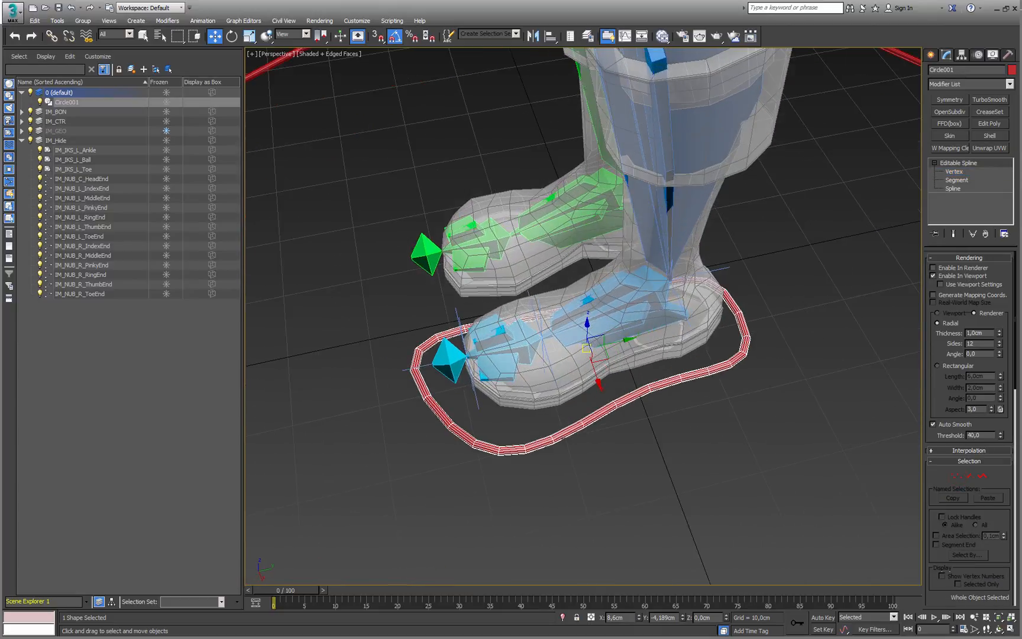
pyautogui.click(1012, 70)
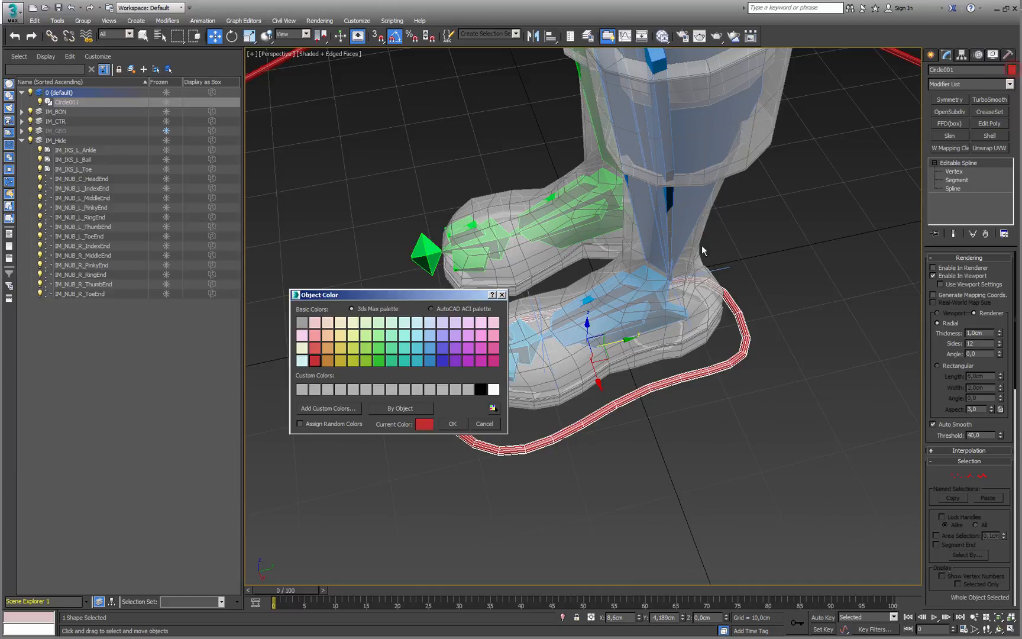
pyautogui.click(417, 349)
pyautogui.click(452, 423)
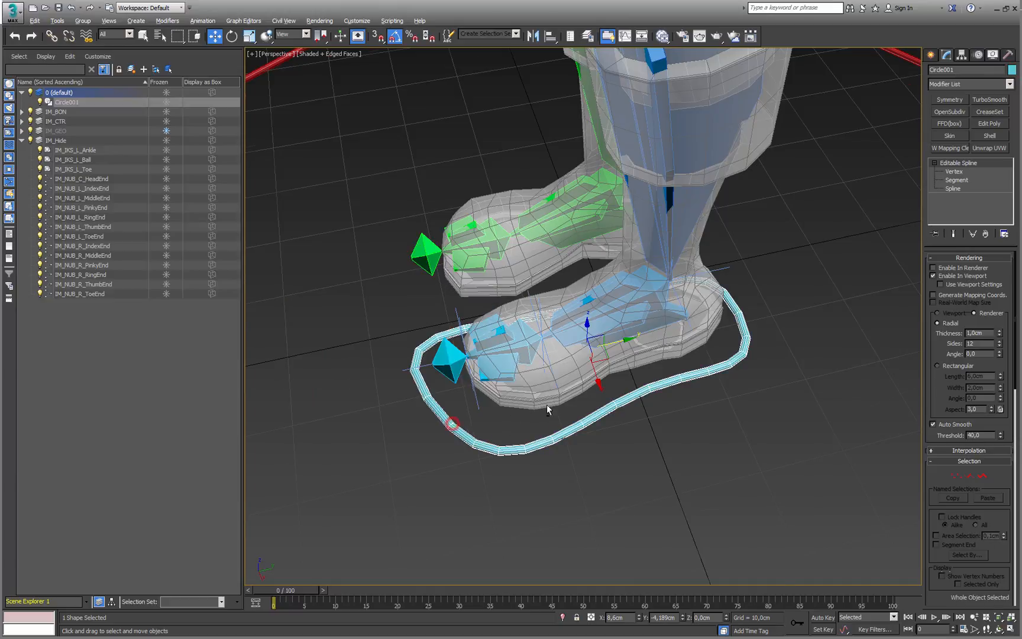
pyautogui.scroll(-3, 547, 408)
pyautogui.click(644, 402)
# Draw a circle spline with a radius of about 6.5 cm on the ground behind the left heel
pyautogui.moveTo(644, 402)
pyautogui.keyDown('alt'); pyautogui.mouseDown(button='middle')
pyautogui.moveTo(710, 384)
pyautogui.moveTo(666, 413)
pyautogui.moveTo(675, 416)
pyautogui.moveTo(643, 407)
pyautogui.mouseUp(button='middle'); pyautogui.keyUp('alt')
pyautogui.click(931, 55)
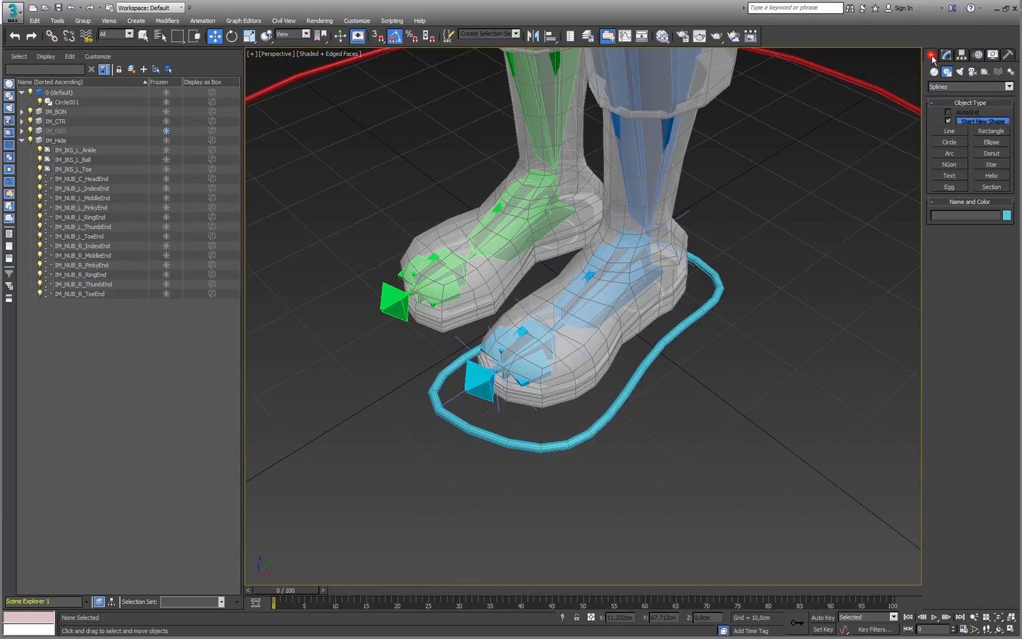
pyautogui.click(951, 141)
pyautogui.keyDown('alt'); pyautogui.moveTo(741, 269); pyautogui.dragTo(725, 290, button='middle'); pyautogui.keyUp('alt')
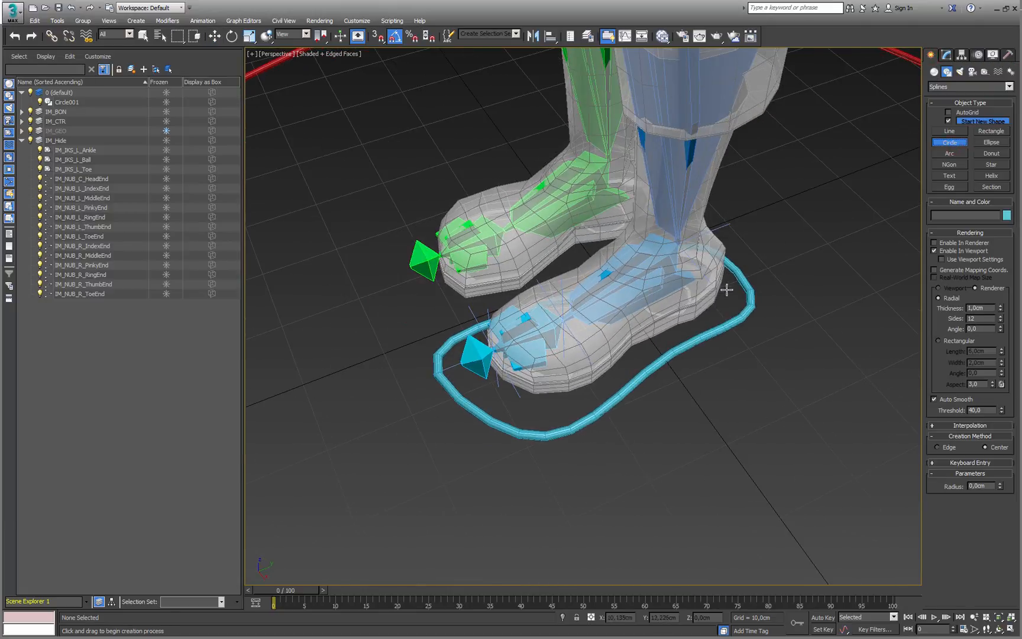
pyautogui.moveTo(748, 273); pyautogui.dragTo(787, 307)
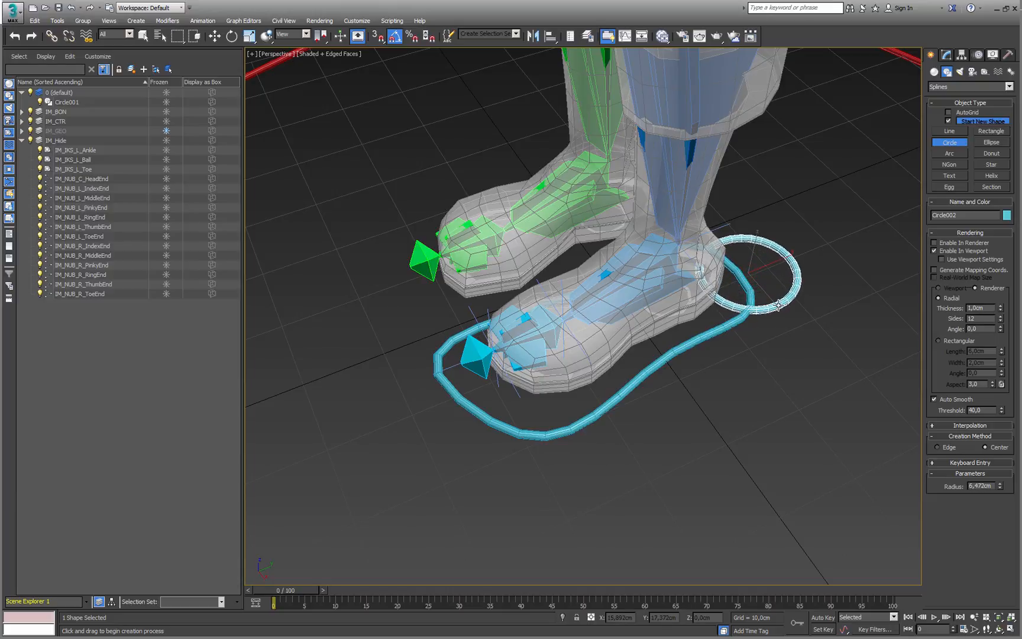
# Align the new circle to IM_BON_L_Ankle in X and Y by pivot point, and move it behind the heel to about Y 18.1 cm
pyautogui.keyDown('alt'); pyautogui.moveTo(730, 329); pyautogui.dragTo(552, 352, button='middle'); pyautogui.keyUp('alt')
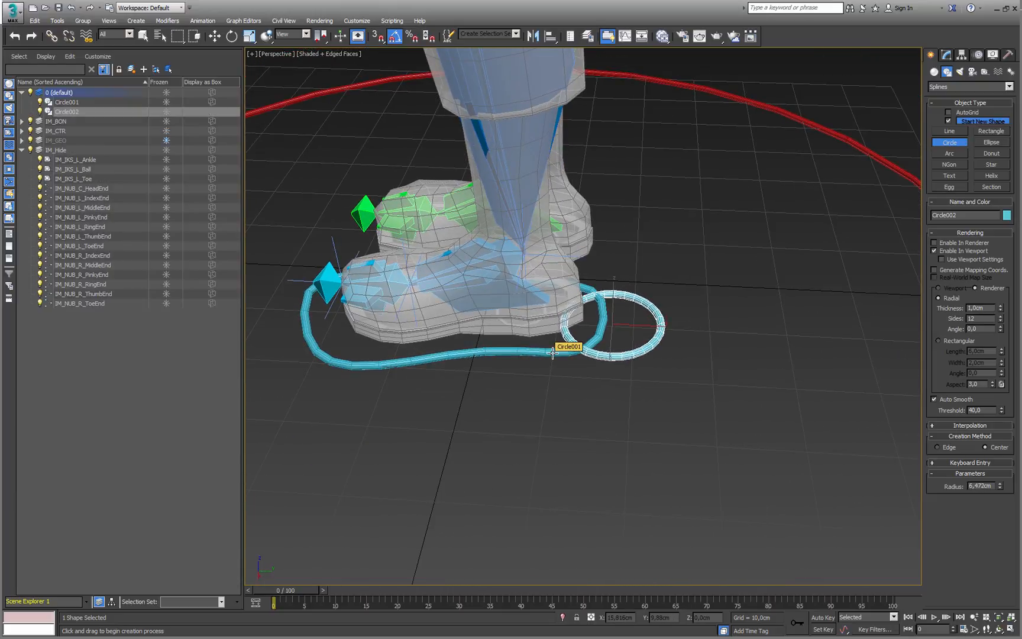
pyautogui.click(551, 36)
pyautogui.click(487, 294)
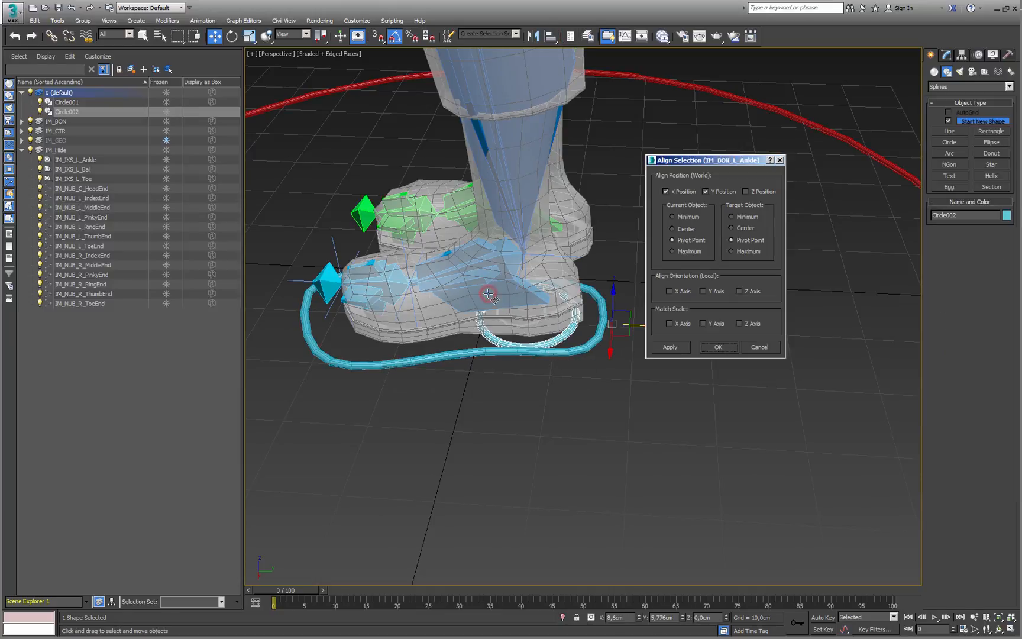
pyautogui.click(718, 347)
pyautogui.moveTo(558, 320); pyautogui.dragTo(648, 335)
pyautogui.moveTo(649, 335)
pyautogui.keyDown('alt'); pyautogui.mouseDown(button='middle')
pyautogui.moveTo(664, 328)
pyautogui.moveTo(646, 320)
pyautogui.mouseUp(button='middle'); pyautogui.keyUp('alt')
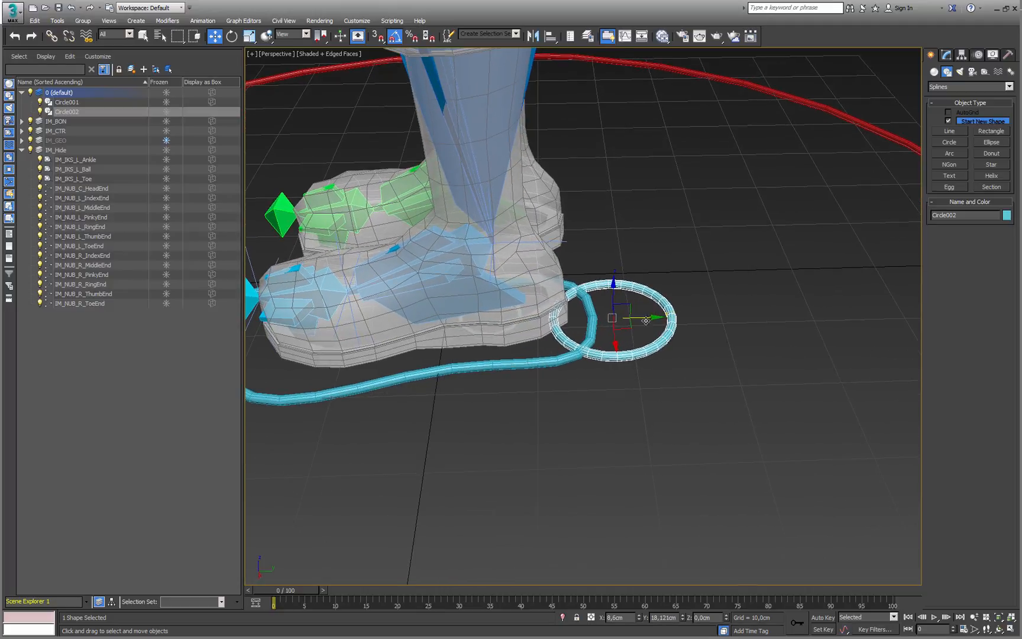
# Move the foot outline's heel vertex back to about Y 18.3 cm and finish vertex editing
pyautogui.click(566, 359)
pyautogui.click(946, 54)
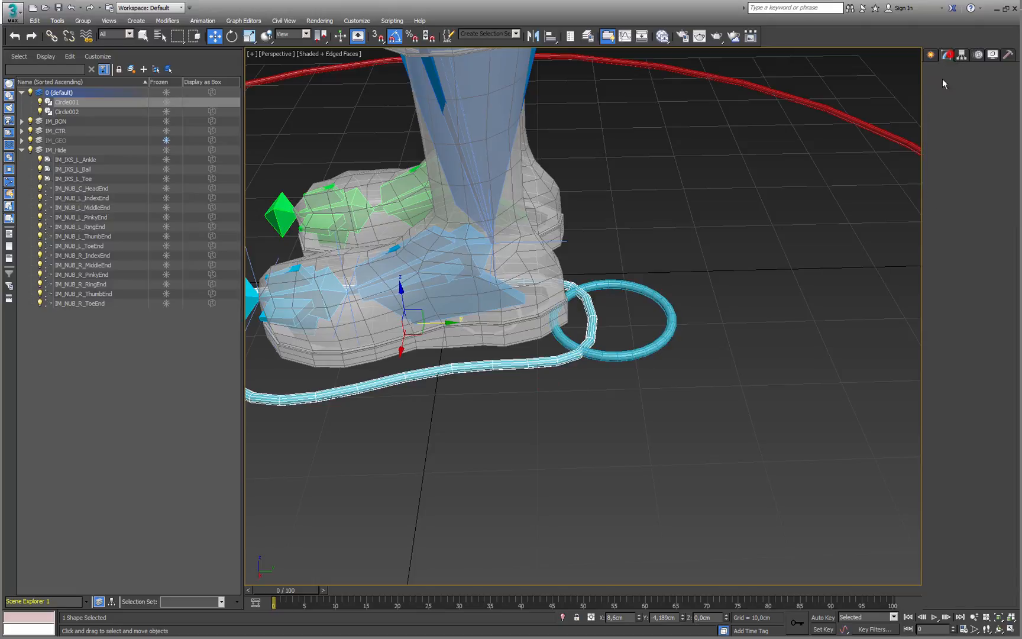
pyautogui.click(957, 475)
pyautogui.moveTo(629, 317)
pyautogui.mouseDown()
pyautogui.moveTo(579, 334)
pyautogui.moveTo(649, 317)
pyautogui.mouseUp()
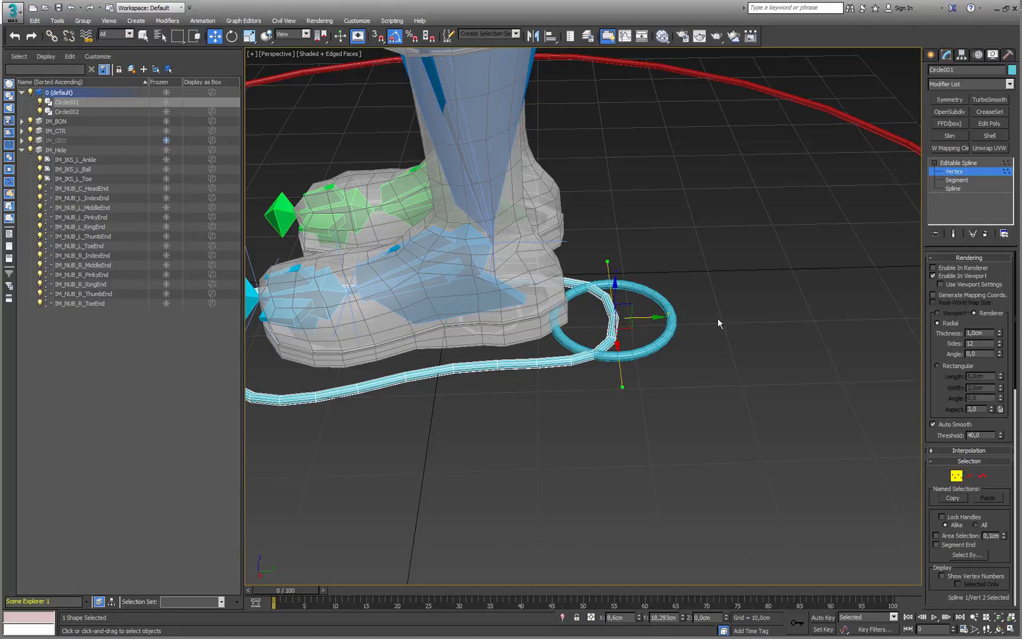
pyautogui.click(956, 475)
# Convert the circle behind the heel to an editable spline
pyautogui.moveTo(733, 314); pyautogui.dragTo(661, 344)
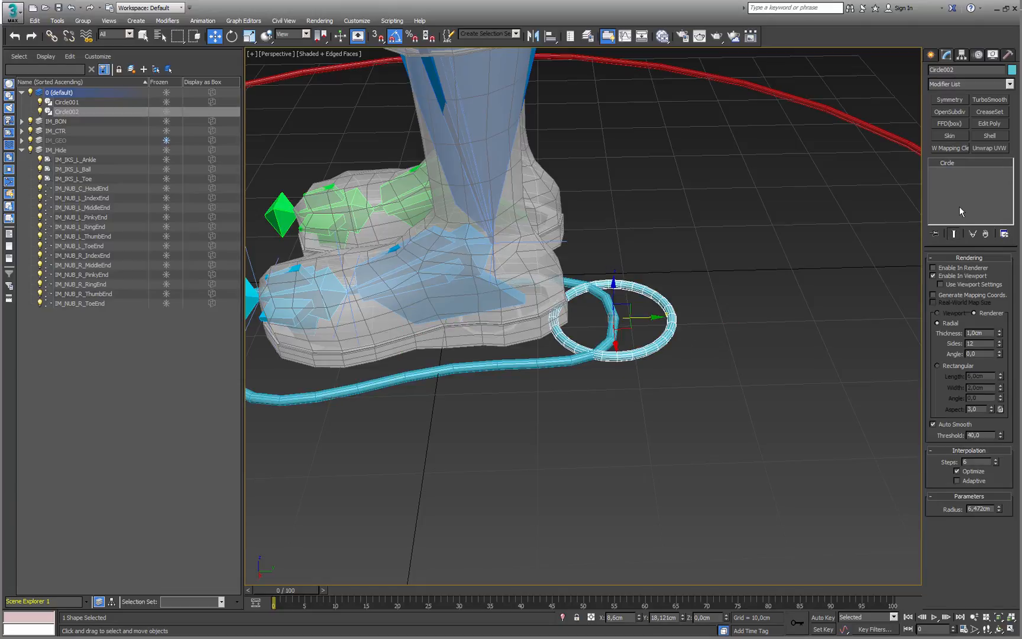
pyautogui.rightClick(625, 290)
pyautogui.moveTo(645, 400)
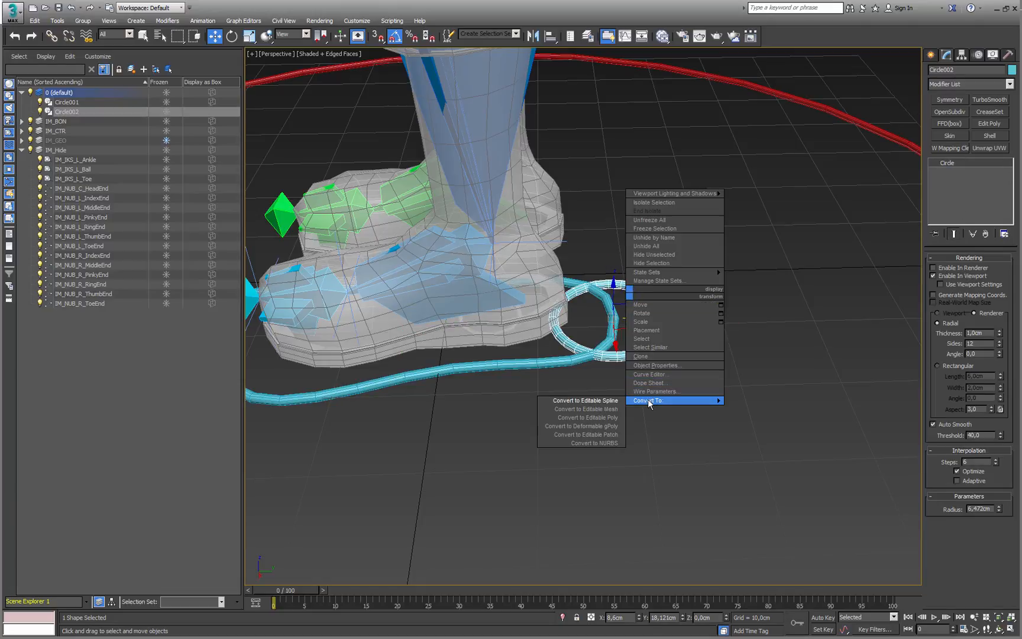
pyautogui.click(612, 402)
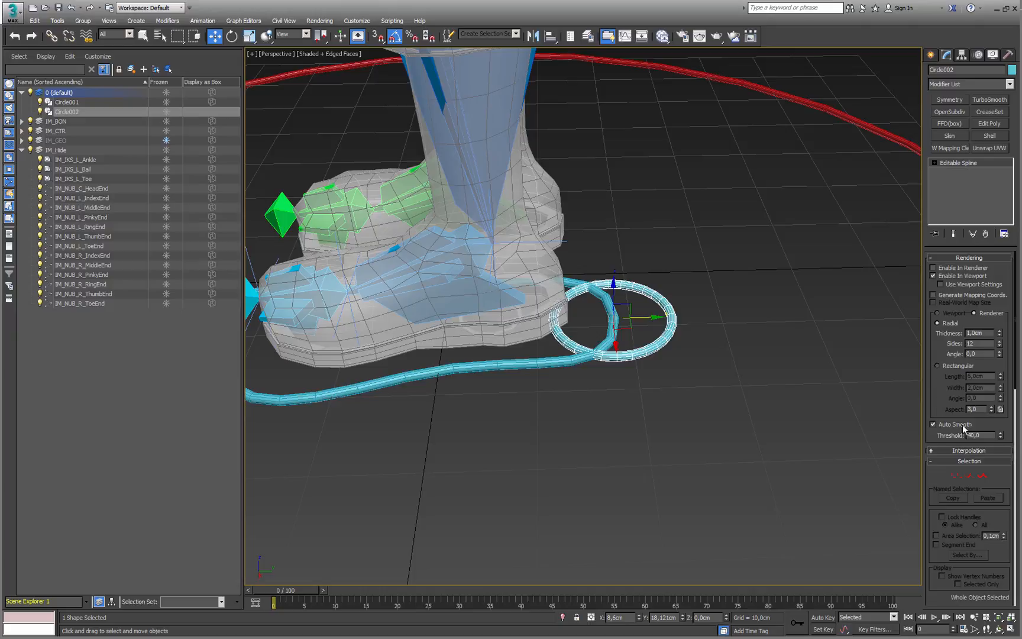
# Rotate the heel circle at spline level 90° about the Y axis so it stands upright
pyautogui.click(981, 475)
pyautogui.click(743, 400)
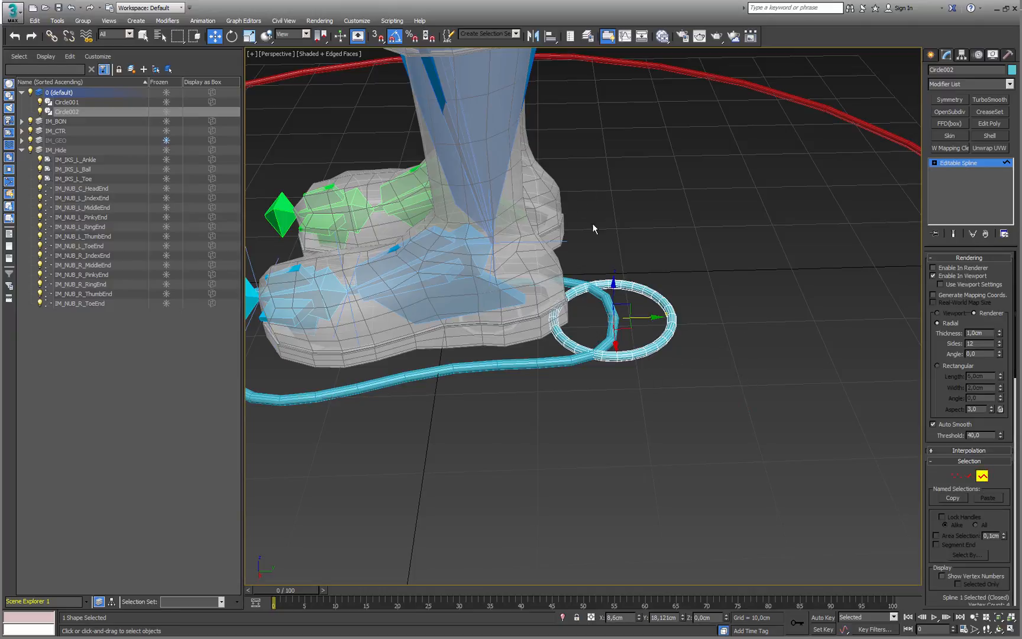
pyautogui.press('r')
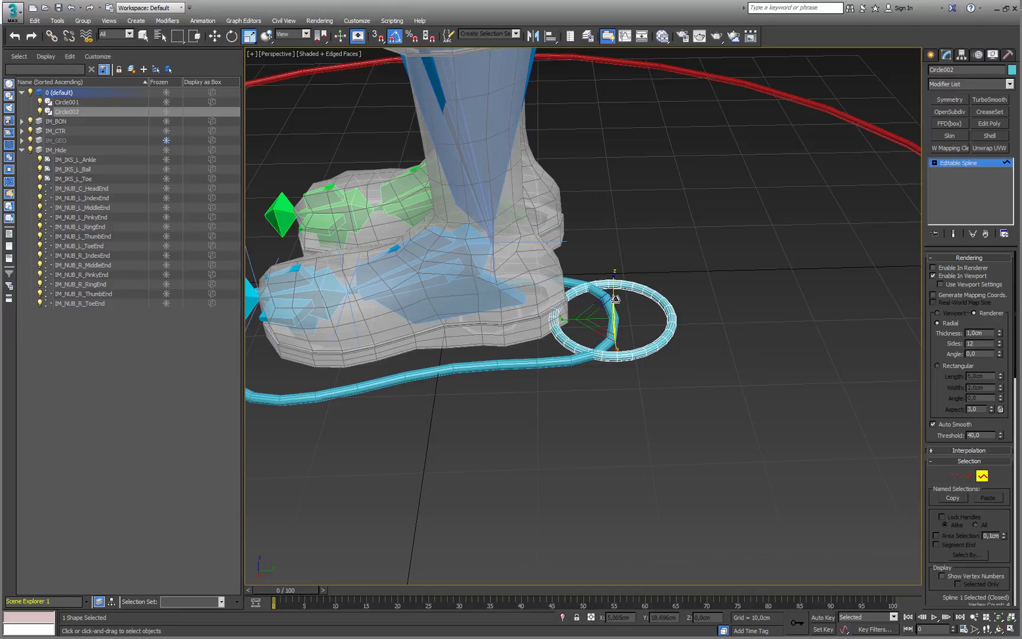
pyautogui.press('e')
pyautogui.moveTo(615, 299); pyautogui.dragTo(611, 344)
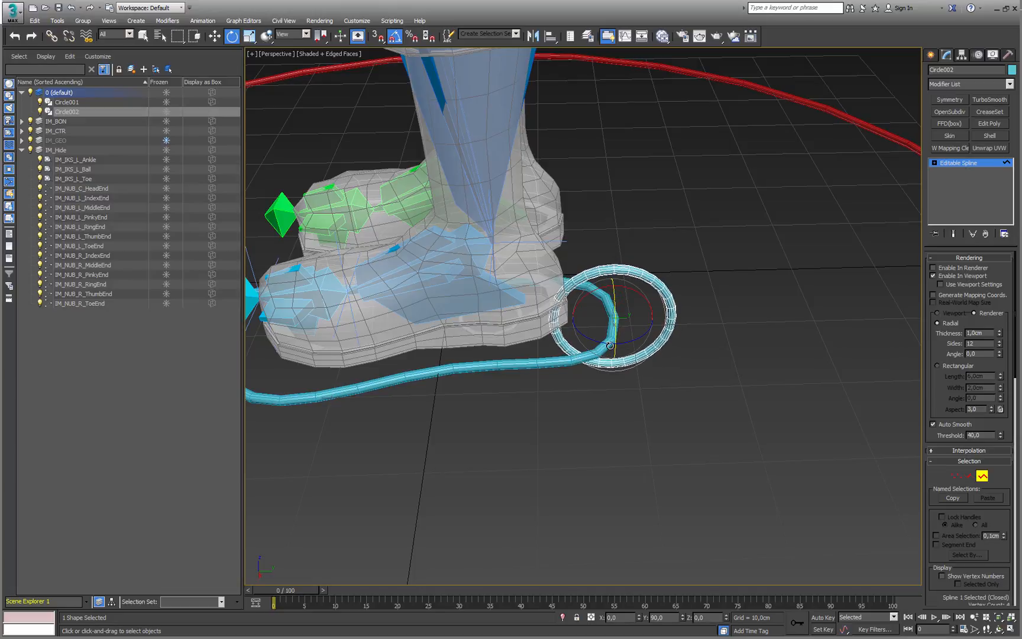
# Scale the heel circle's spline down uniformly and move the circle farther back to about Y 20.1 cm
pyautogui.keyDown('alt'); pyautogui.moveTo(609, 346); pyautogui.dragTo(596, 287, button='middle'); pyautogui.keyUp('alt')
pyautogui.press('r')
pyautogui.moveTo(618, 316); pyautogui.dragTo(612, 349)
pyautogui.press('w')
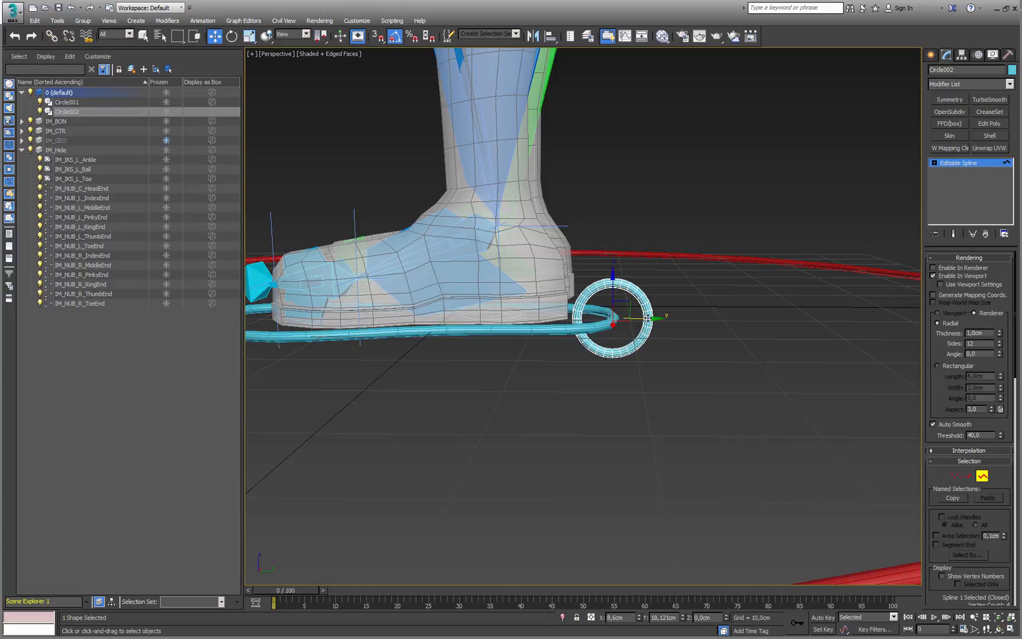
pyautogui.click(981, 475)
pyautogui.keyDown('alt'); pyautogui.moveTo(743, 349); pyautogui.dragTo(670, 338, button='middle'); pyautogui.keyUp('alt')
pyautogui.moveTo(644, 313); pyautogui.dragTo(659, 309)
pyautogui.keyDown('alt'); pyautogui.moveTo(659, 308); pyautogui.dragTo(713, 320, button='middle'); pyautogui.keyUp('alt')
# Clone the heel circle as a copy placed in front of the left toes at about Y -26.8 cm
pyautogui.scroll(-3, 721, 326)
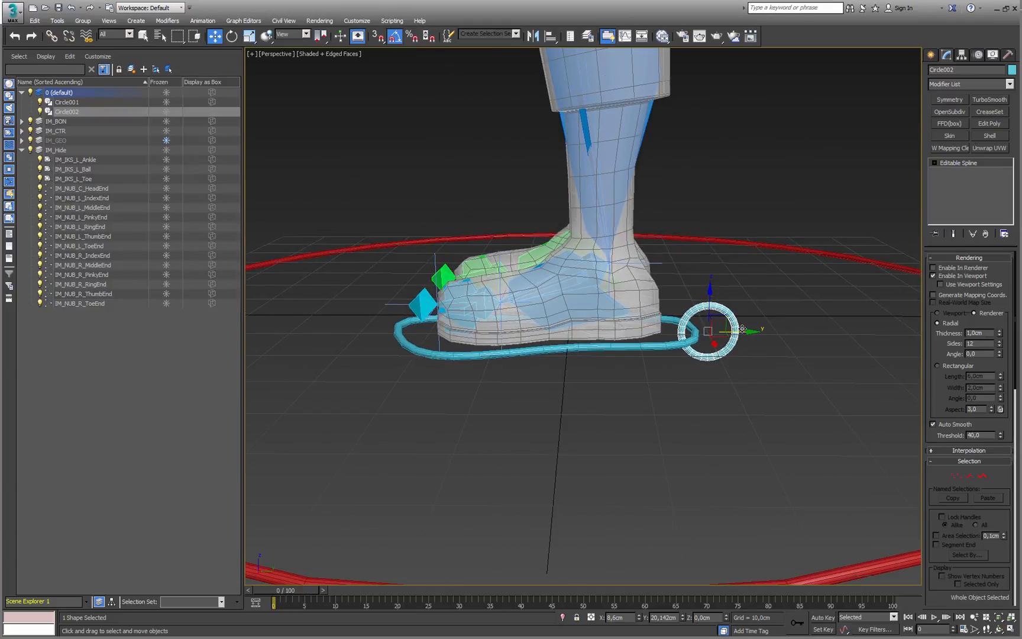
pyautogui.moveTo(741, 332)
pyautogui.keyDown('shift'); pyautogui.mouseDown()
pyautogui.moveTo(410, 329)
pyautogui.moveTo(417, 332)
pyautogui.mouseUp(); pyautogui.keyUp('shift')
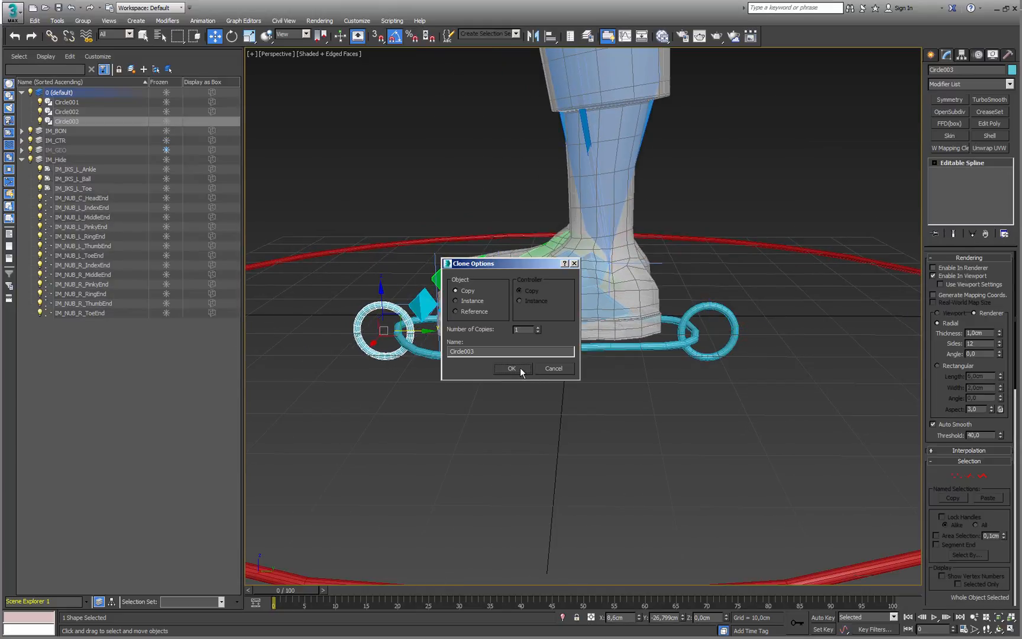
pyautogui.click(520, 368)
# Clone the front circle as a copy at about Y -12.9 cm and raise it above the foot to about Z 16.9 cm
pyautogui.moveTo(473, 361)
pyautogui.keyDown('alt'); pyautogui.mouseDown(button='middle')
pyautogui.moveTo(527, 369)
pyautogui.moveTo(476, 360)
pyautogui.moveTo(515, 383)
pyautogui.moveTo(484, 372)
pyautogui.mouseUp(button='middle'); pyautogui.keyUp('alt')
pyautogui.keyDown('shift'); pyautogui.moveTo(477, 358); pyautogui.dragTo(536, 359); pyautogui.keyUp('shift')
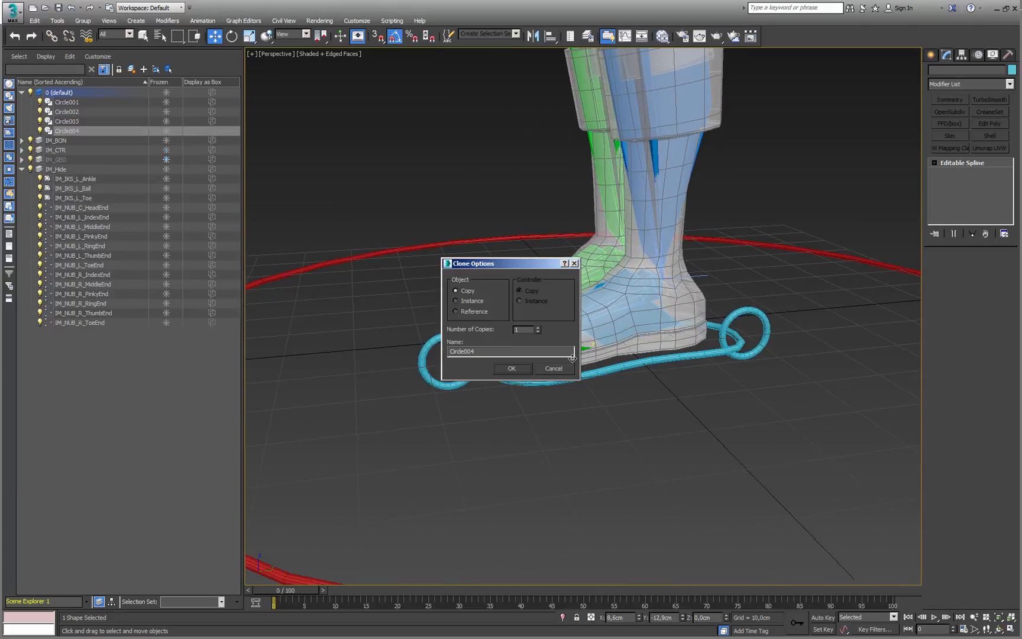
pyautogui.click(511, 368)
pyautogui.keyDown('alt'); pyautogui.moveTo(514, 363); pyautogui.dragTo(539, 331, button='middle'); pyautogui.keyUp('alt')
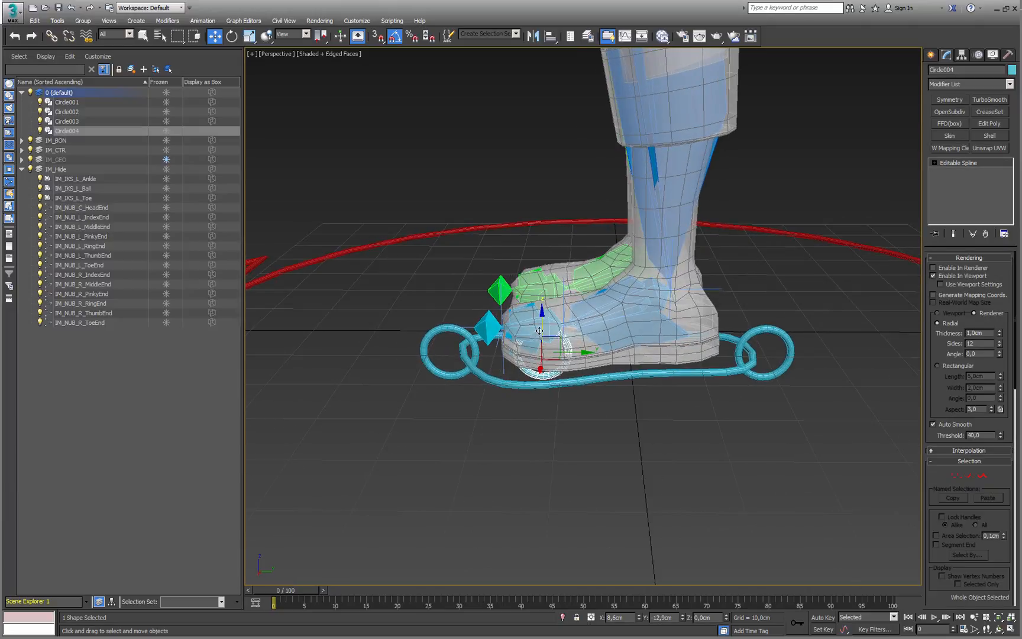
pyautogui.moveTo(540, 331); pyautogui.dragTo(539, 214)
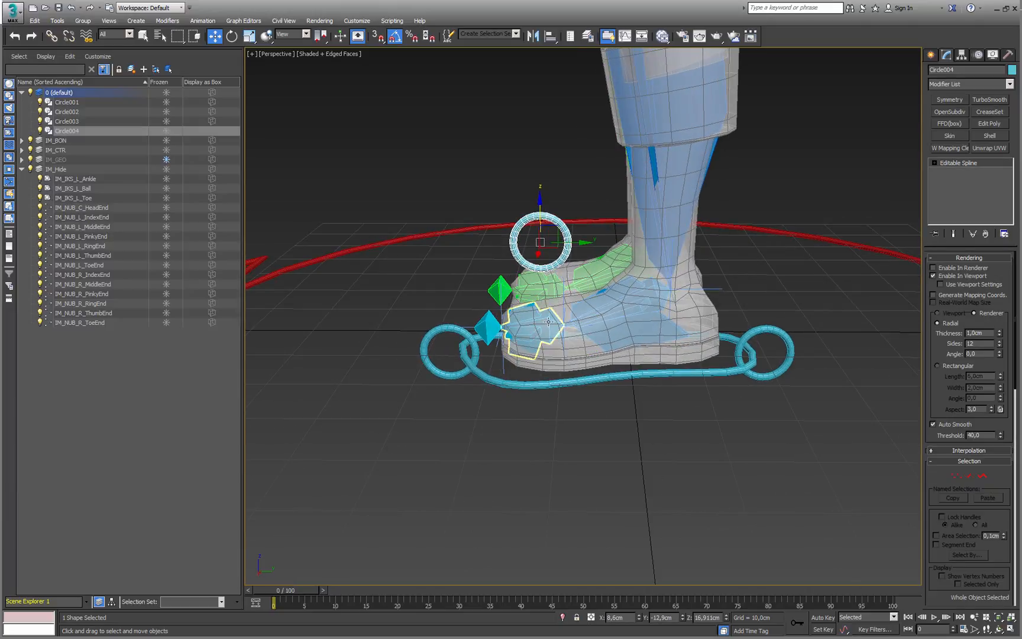
pyautogui.click(550, 36)
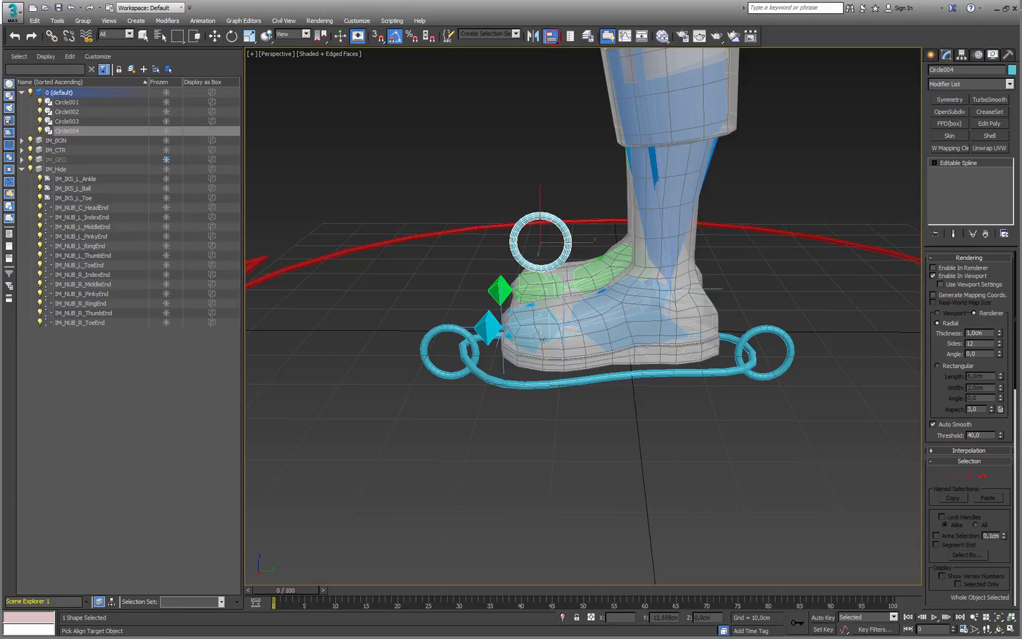
pyautogui.click(547, 330)
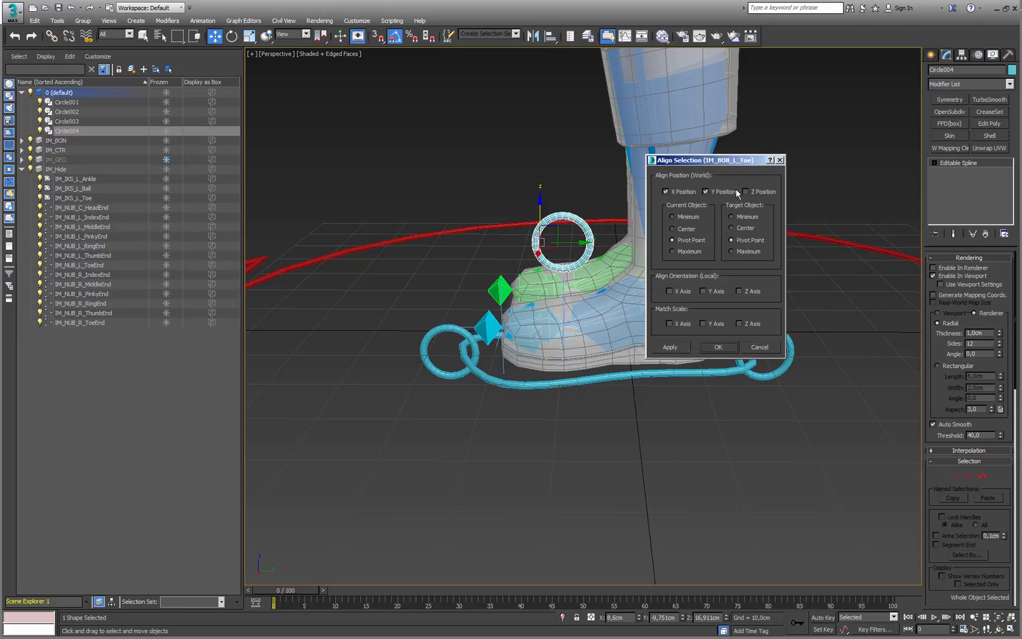
pyautogui.click(759, 346)
# Align the raised circle to IM_BON_L_Toe in X, Y and Z position, matching pivot point to pivot point
pyautogui.keyDown('alt'); pyautogui.moveTo(597, 284); pyautogui.dragTo(634, 309, button='middle'); pyautogui.keyUp('alt')
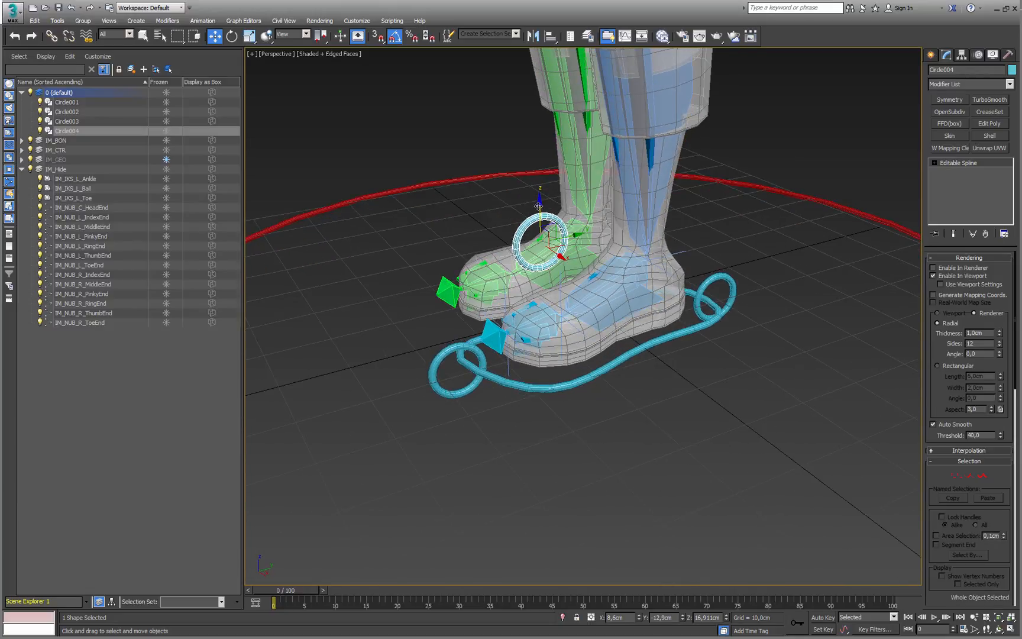
pyautogui.moveTo(540, 207); pyautogui.dragTo(540, 218)
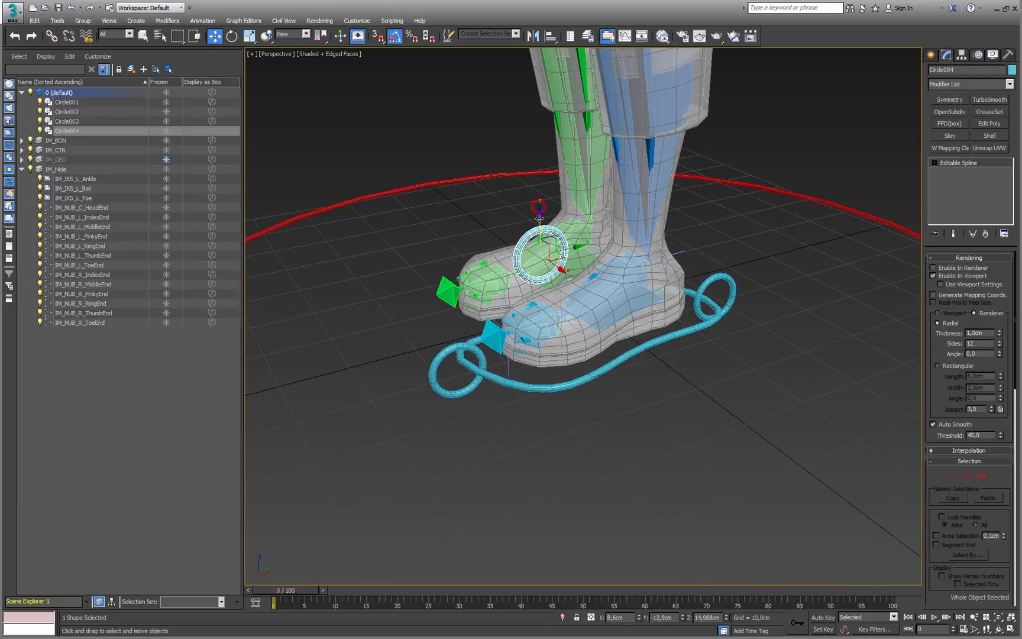
pyautogui.click(556, 37)
pyautogui.click(545, 320)
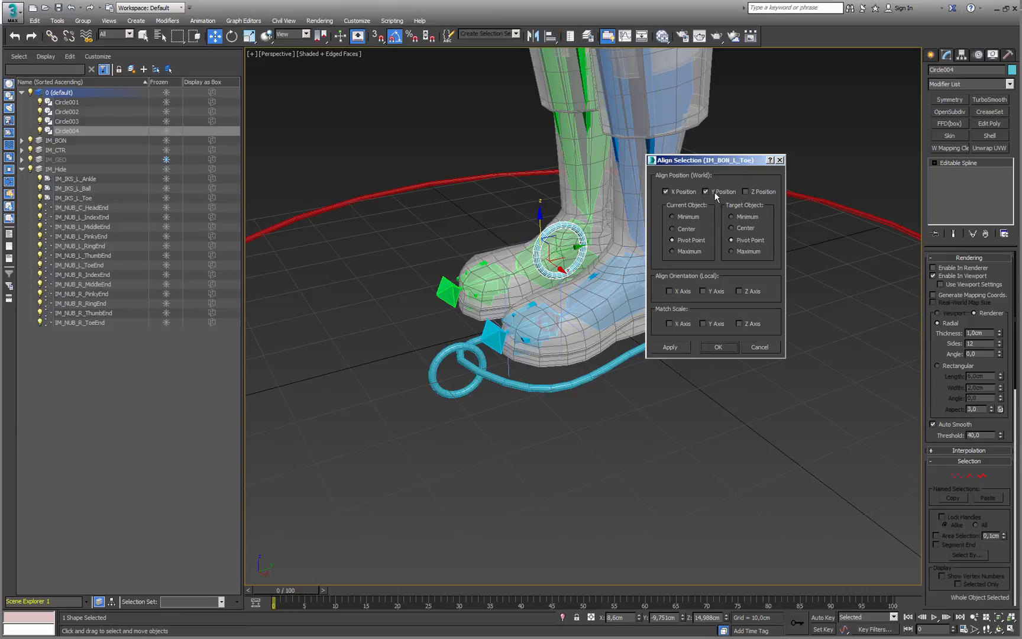
pyautogui.click(758, 191)
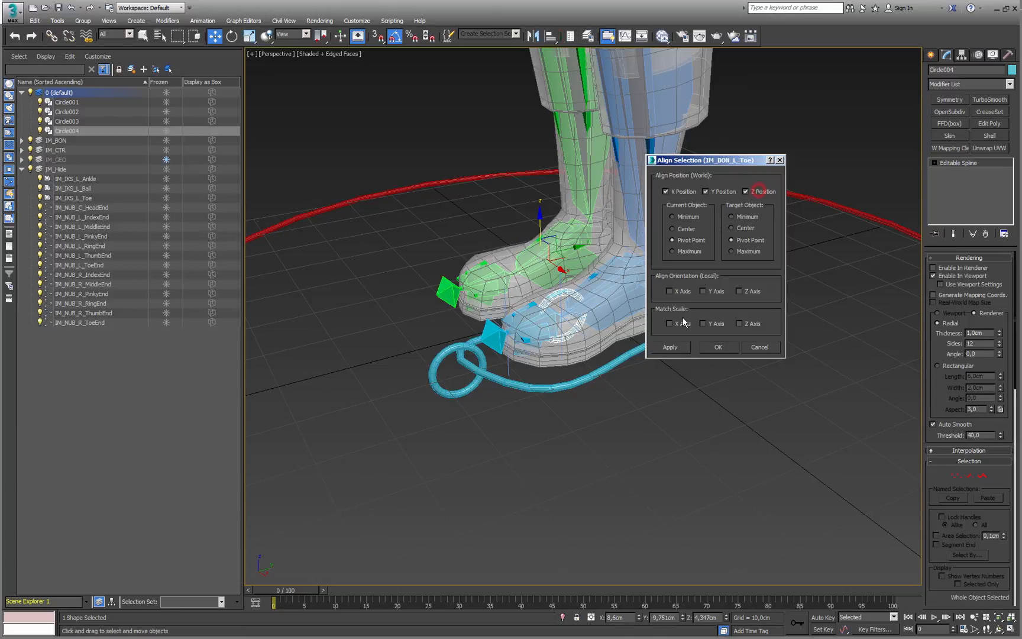
pyautogui.click(717, 346)
# Scale the toe-joint circle uniformly at spline level until it encircles the front of the left foot, and leave spline editing
pyautogui.keyDown('alt'); pyautogui.moveTo(646, 338); pyautogui.dragTo(667, 306, button='middle'); pyautogui.keyUp('alt')
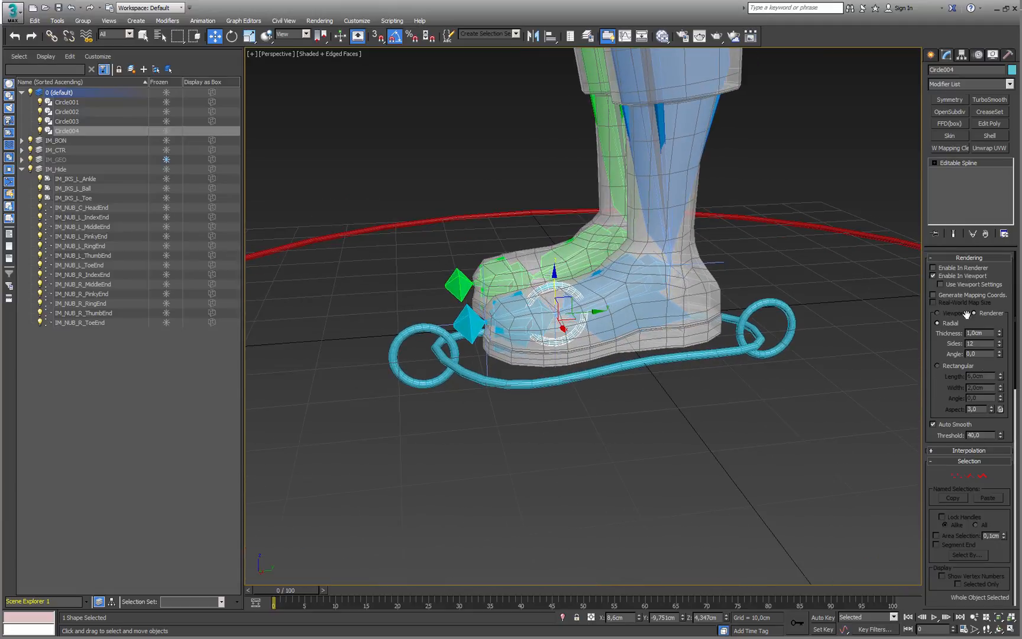
pyautogui.click(981, 476)
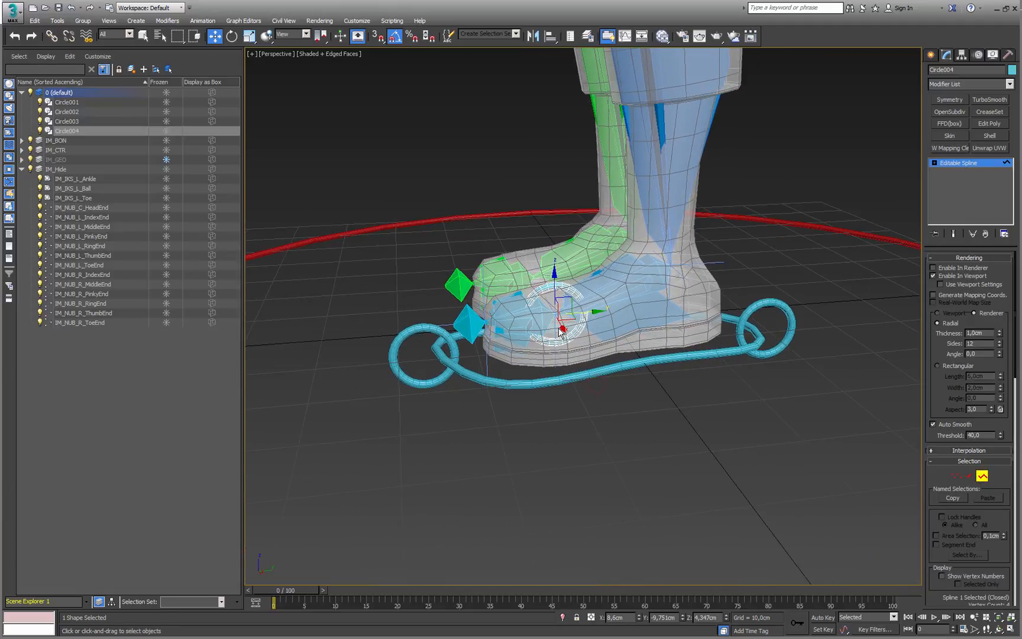
pyautogui.press('r')
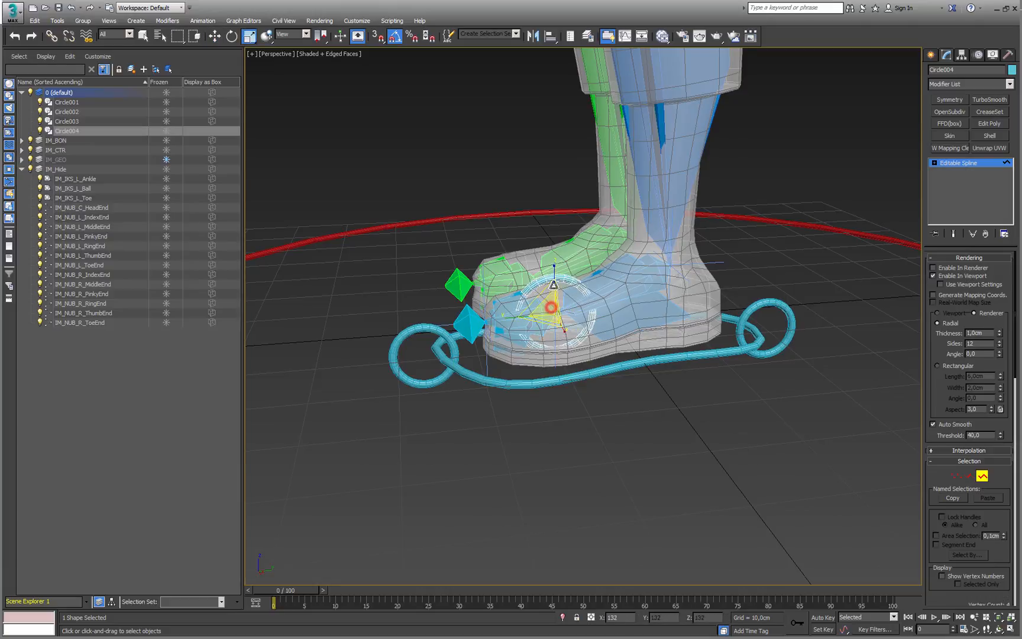
pyautogui.moveTo(551, 306); pyautogui.dragTo(565, 237)
pyautogui.moveTo(565, 250)
pyautogui.keyDown('alt'); pyautogui.mouseDown(button='middle')
pyautogui.moveTo(598, 262)
pyautogui.moveTo(689, 246)
pyautogui.moveTo(558, 247)
pyautogui.mouseUp(button='middle'); pyautogui.keyUp('alt')
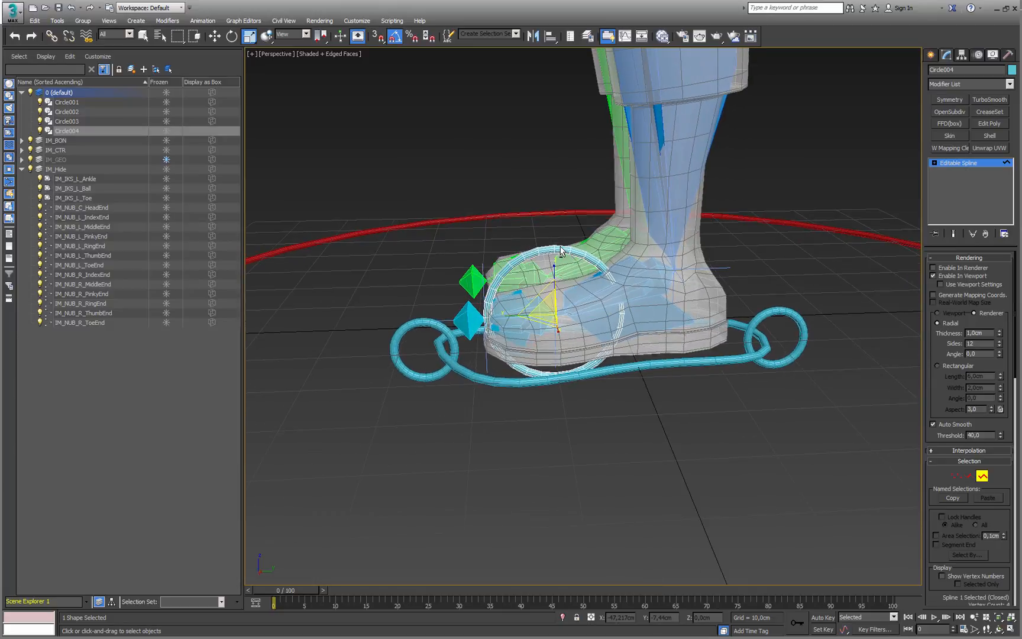
pyautogui.click(981, 476)
pyautogui.keyDown('alt'); pyautogui.moveTo(618, 324); pyautogui.dragTo(638, 323, button='middle'); pyautogui.keyUp('alt')
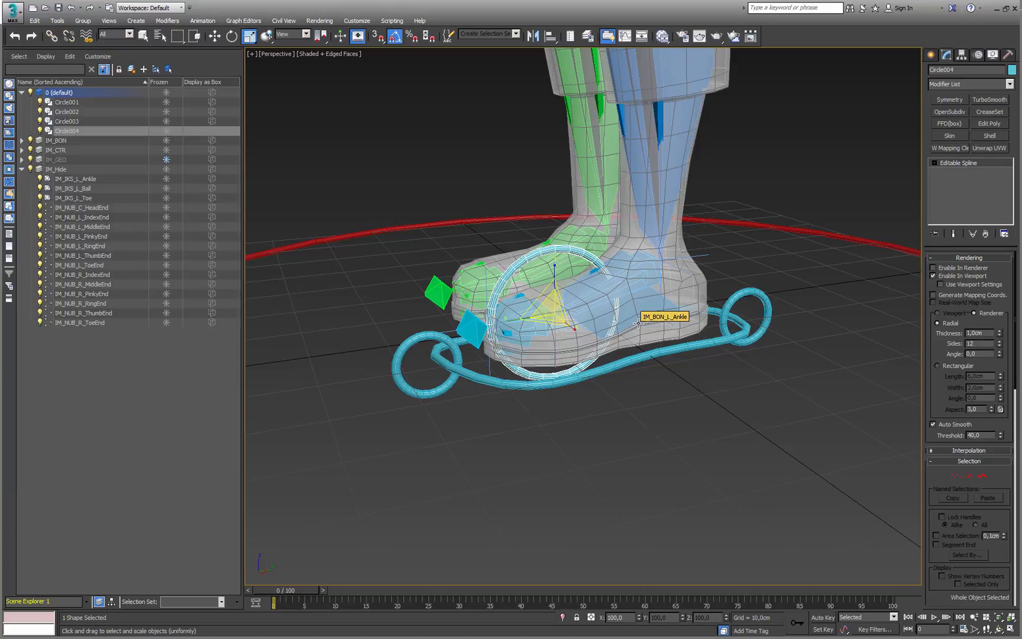
# Rename the left foot-shaped control IM_CTR_L_Foot, reusing the IM_CTR_ prefix from the global control's name
pyautogui.moveTo(698, 406); pyautogui.dragTo(665, 364)
pyautogui.keyDown('alt'); pyautogui.moveTo(666, 364); pyautogui.dragTo(677, 377, button='middle'); pyautogui.keyUp('alt')
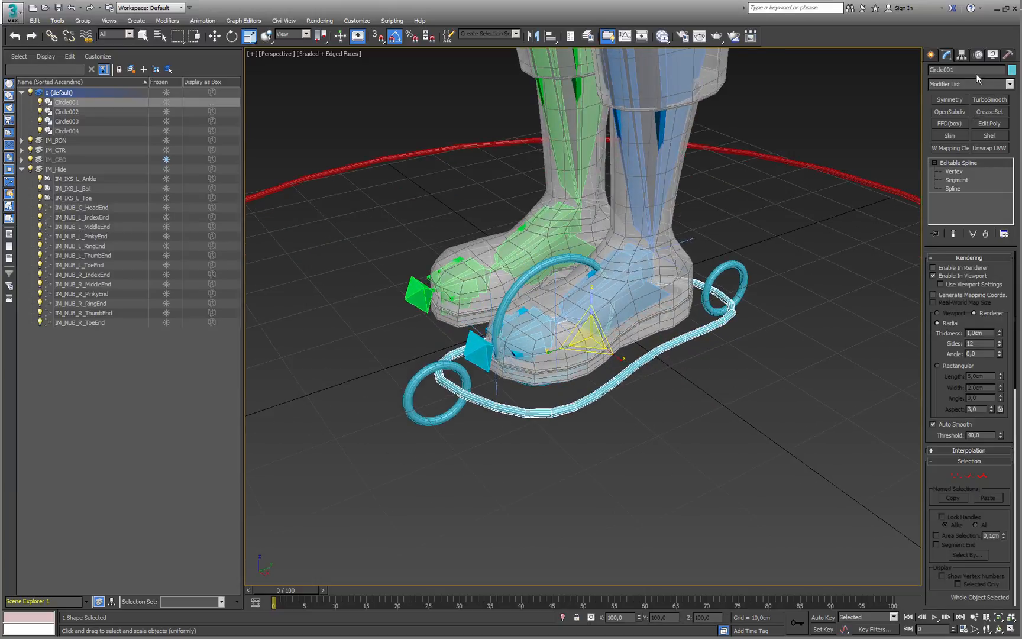
pyautogui.moveTo(844, 141); pyautogui.dragTo(815, 187)
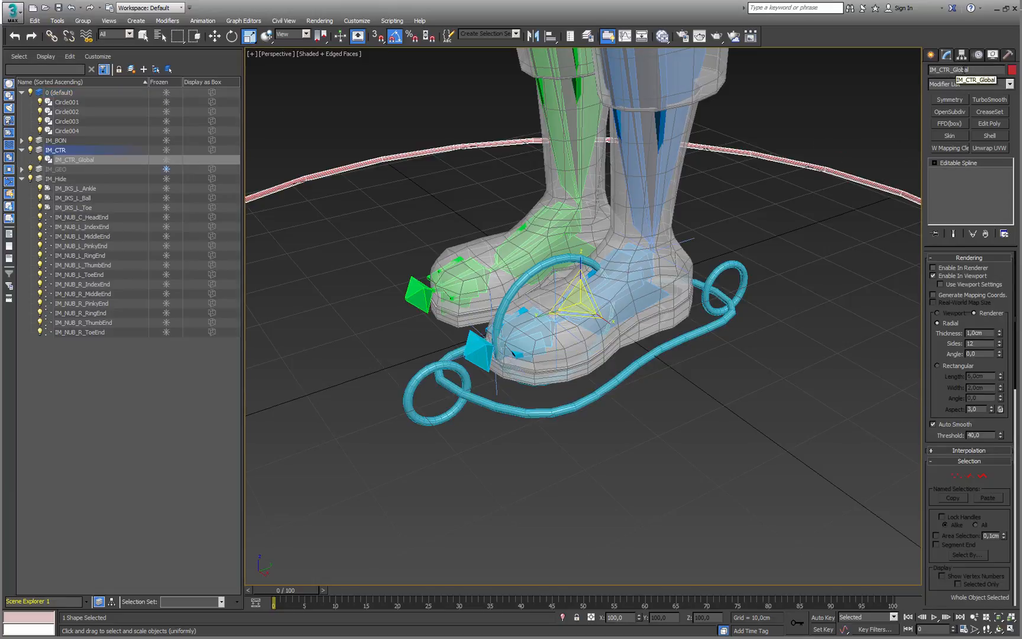
pyautogui.moveTo(953, 69); pyautogui.dragTo(908, 69)
pyautogui.hotkey('ctrl', 'c')
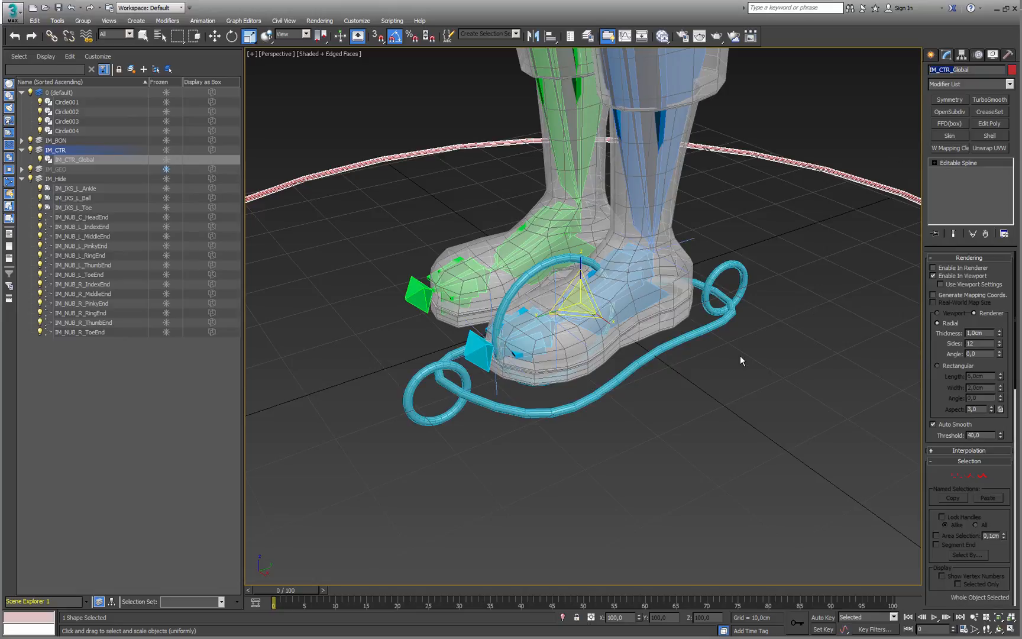
pyautogui.click(700, 327)
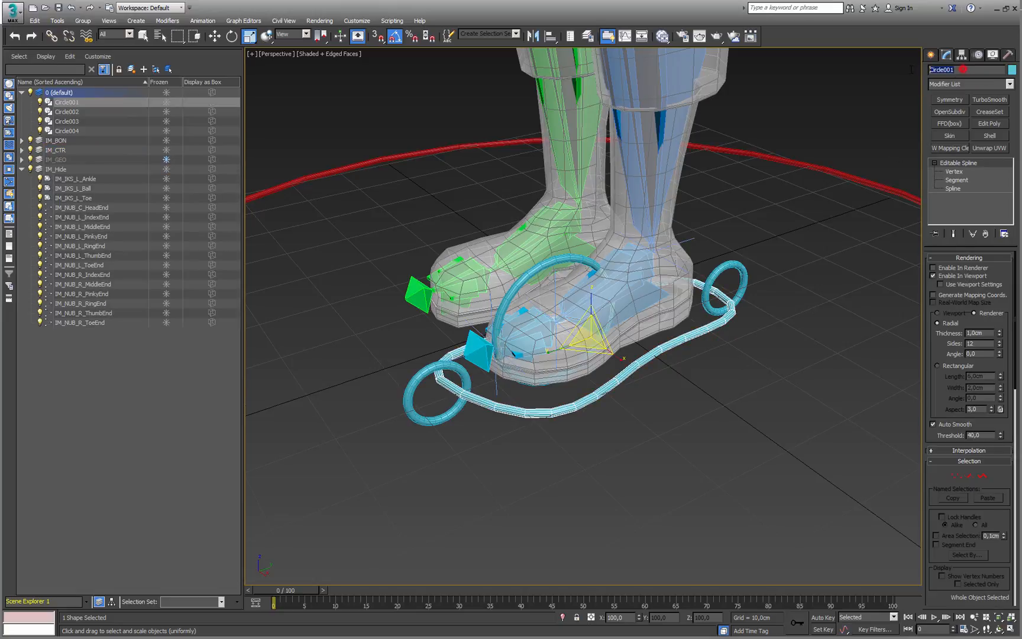
pyautogui.hotkey('ctrl', 'v')
pyautogui.write('L_Foot')
pyautogui.doubleClick(957, 69)
# Rename the circle at the left heel IM_CTR_L_Ankle
pyautogui.moveTo(785, 228); pyautogui.dragTo(718, 281)
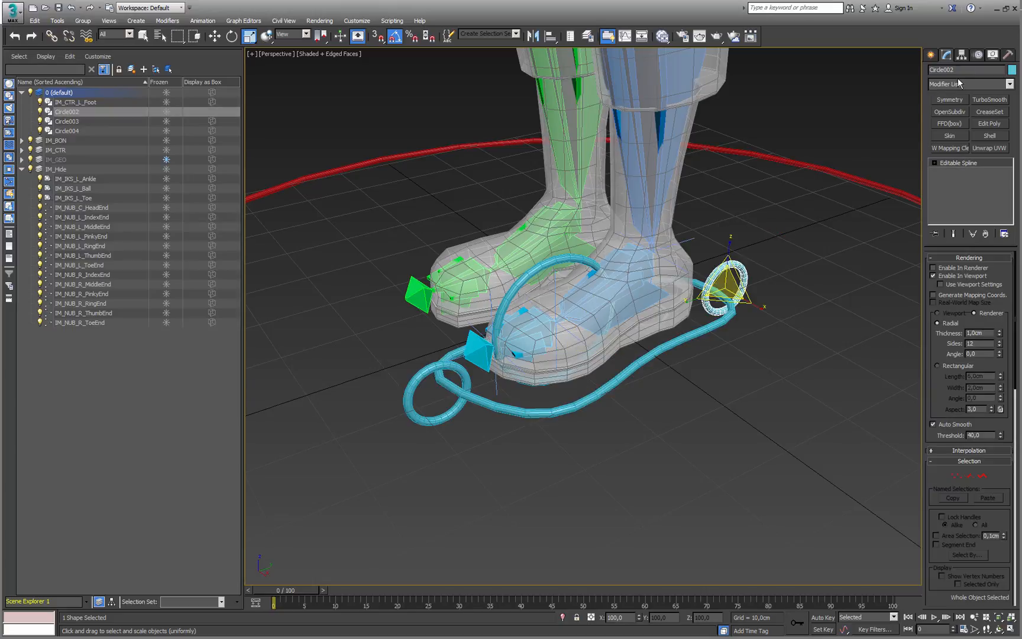
pyautogui.doubleClick(938, 70)
pyautogui.write('IM_CTR_L_Ankle')
pyautogui.press('Return')
# Rename the large circle around the front of the left foot IM_CTR_L_Ball
pyautogui.click(510, 292)
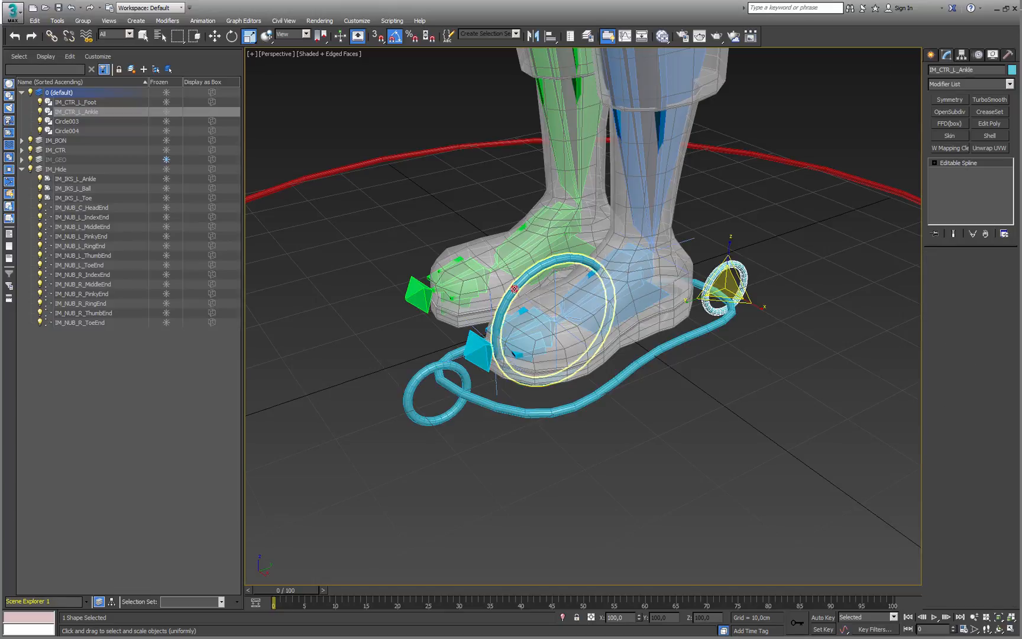
pyautogui.doubleClick(969, 70)
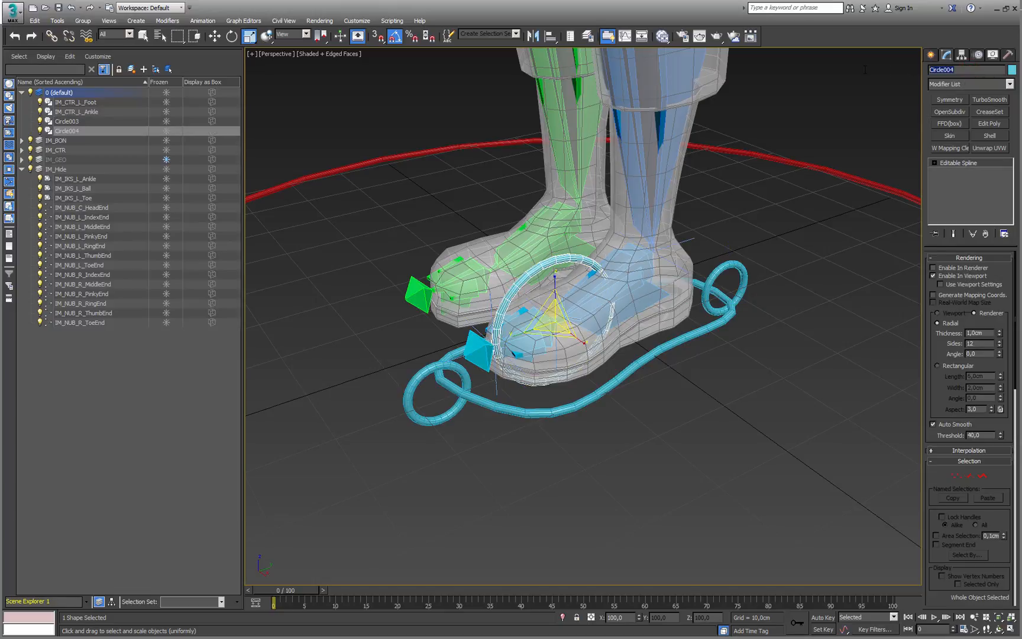
pyautogui.write('IM_CTR_L_Ball')
pyautogui.press('Return')
# Rename the small circle in front of the left toes IM_CTR_L_Toe
pyautogui.click(442, 415)
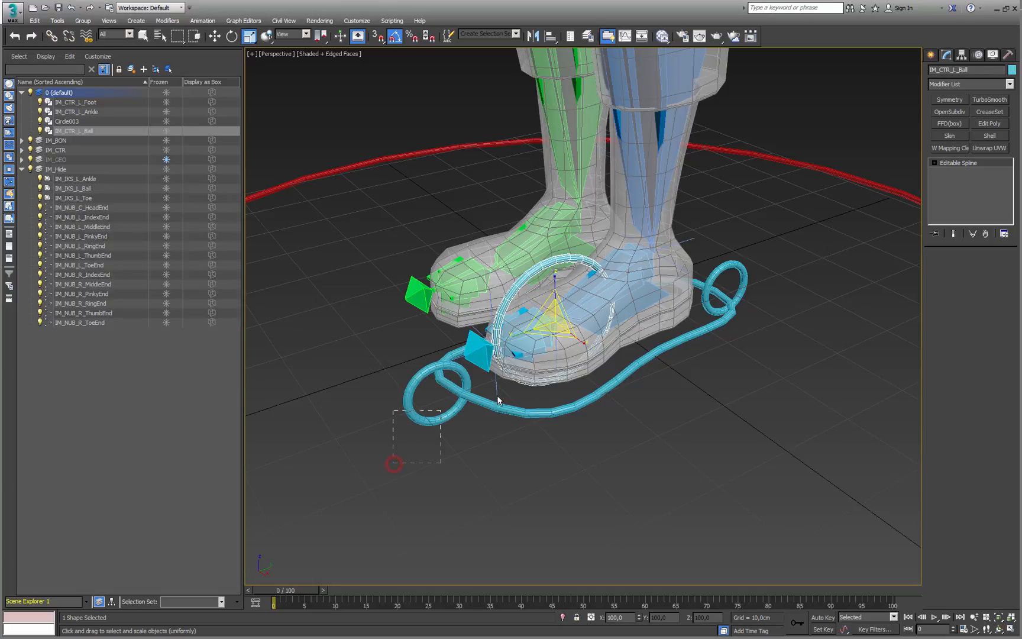
pyautogui.click(964, 69)
pyautogui.write('IM_CTR_L_Toe')
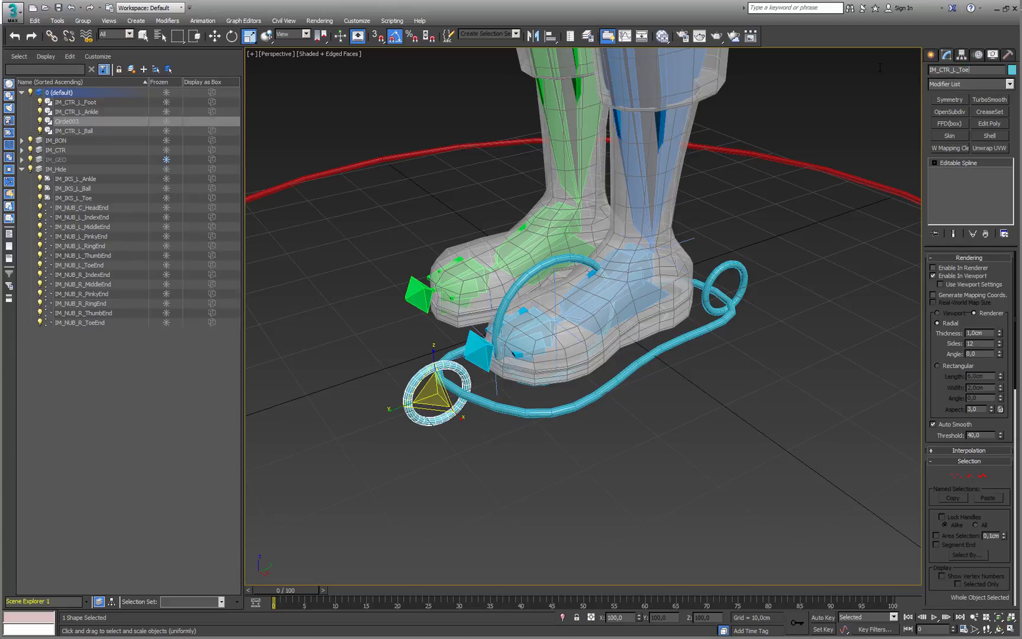
pyautogui.press('Return')
# Mirror the four left foot controls as copies across the X axis, offset to the outer side of the right foot
pyautogui.keyDown('alt'); pyautogui.moveTo(713, 306); pyautogui.dragTo(740, 313, button='middle'); pyautogui.keyUp('alt')
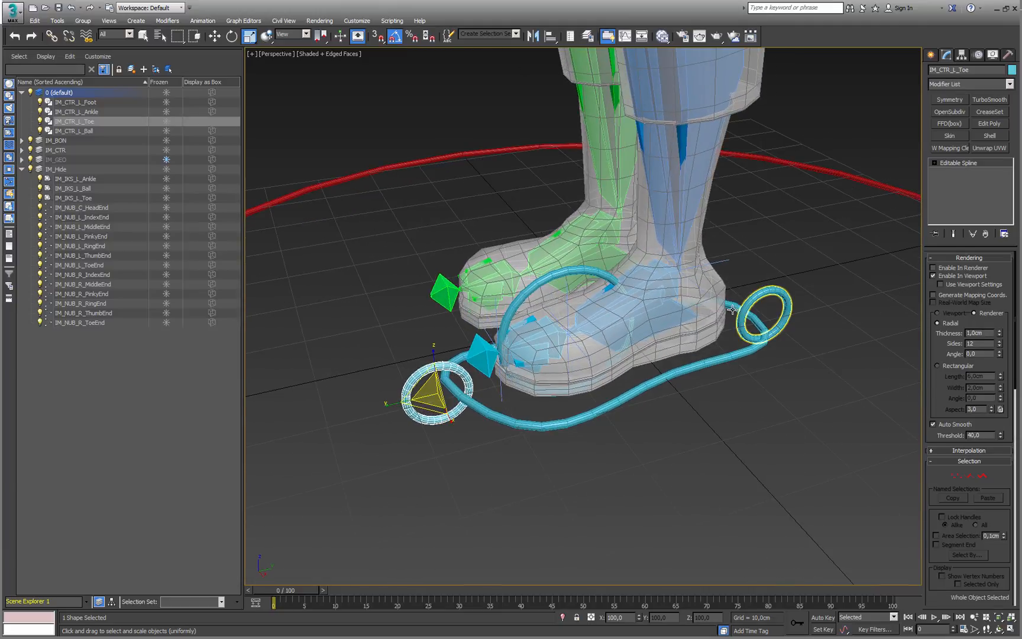
pyautogui.click(55, 102)
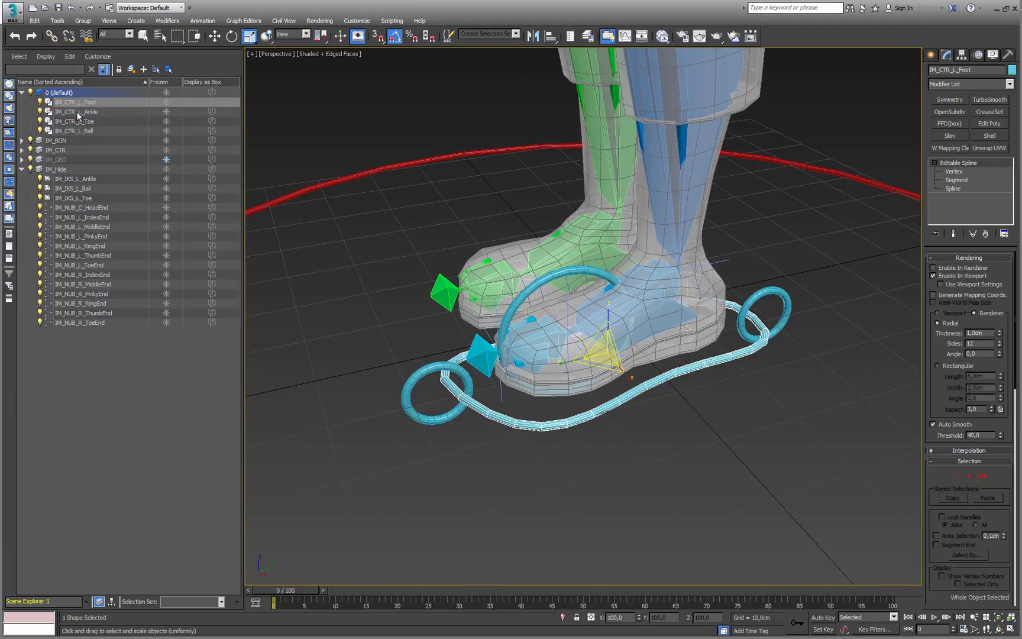
pyautogui.keyDown('shift'); pyautogui.click(52, 131); pyautogui.keyUp('shift')
pyautogui.keyDown('alt'); pyautogui.moveTo(426, 290); pyautogui.dragTo(467, 296, button='middle'); pyautogui.keyUp('alt')
pyautogui.press('w')
pyautogui.moveTo(476, 353)
pyautogui.keyDown('alt'); pyautogui.mouseDown(button='middle')
pyautogui.moveTo(516, 363)
pyautogui.moveTo(484, 356)
pyautogui.mouseUp(button='middle'); pyautogui.keyUp('alt')
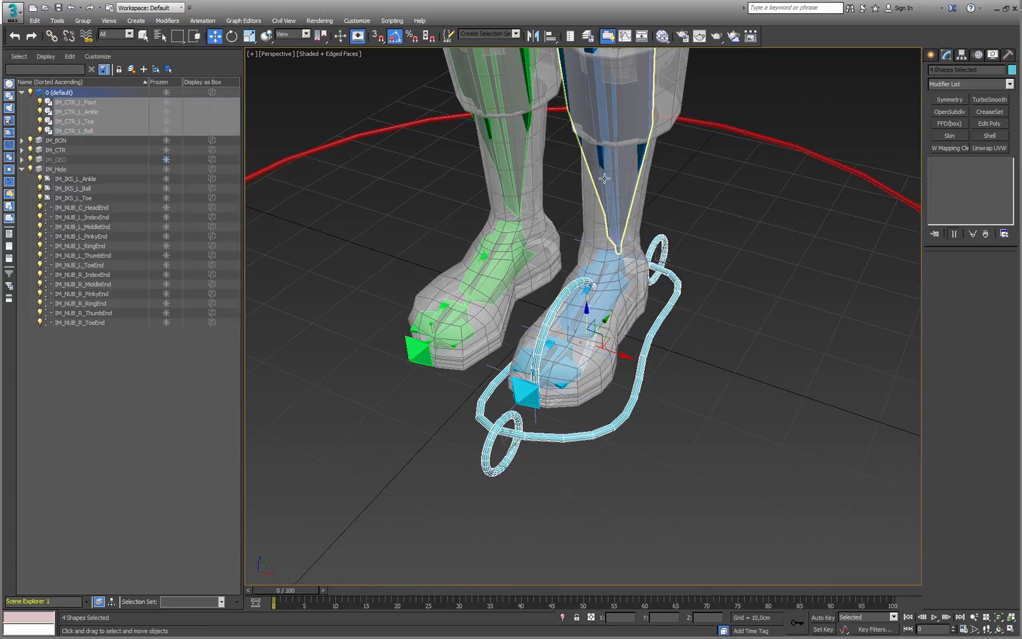
pyautogui.click(533, 36)
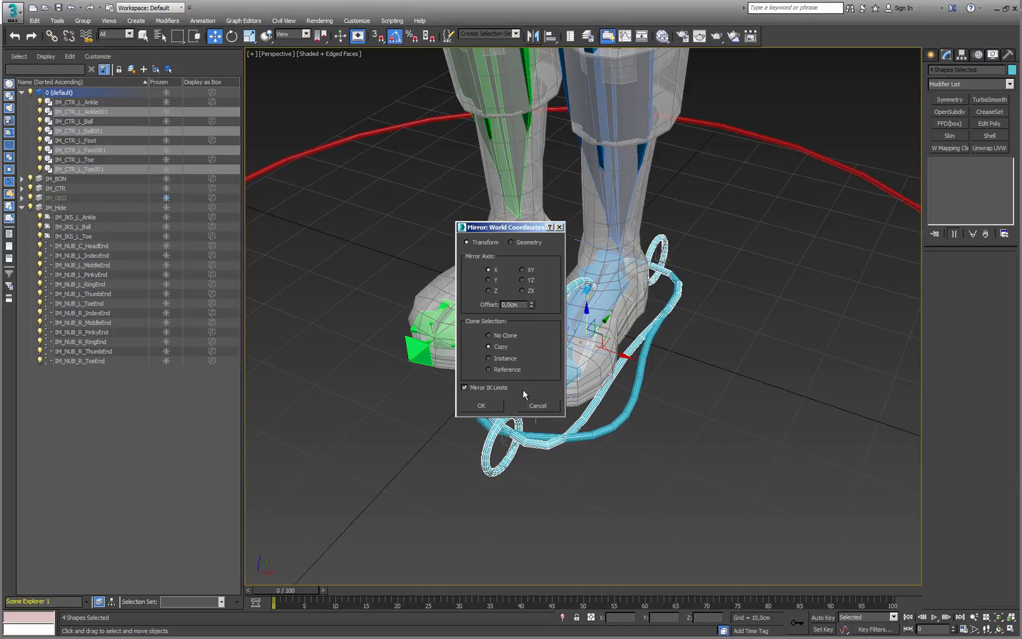
pyautogui.moveTo(530, 227); pyautogui.dragTo(773, 228)
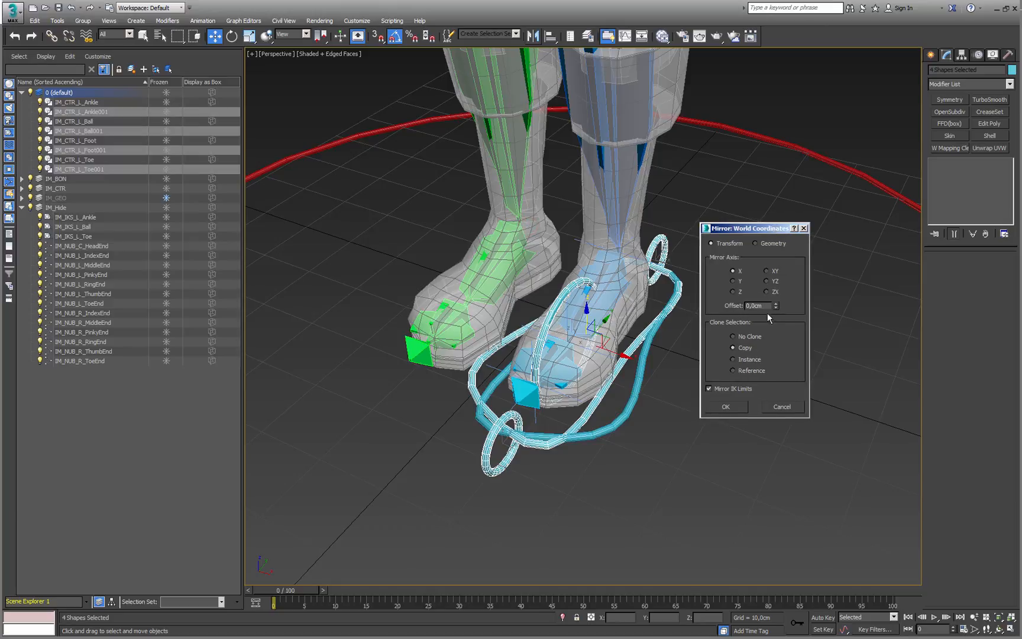
pyautogui.moveTo(776, 306); pyautogui.dragTo(199, 272)
pyautogui.moveTo(776, 306); pyautogui.dragTo(749, 435)
pyautogui.click(734, 406)
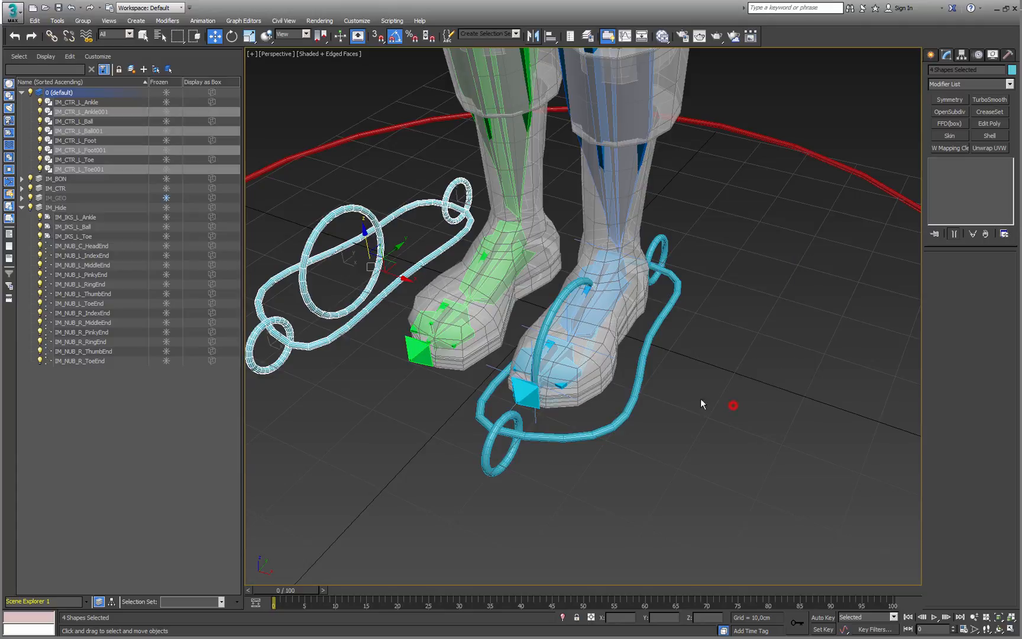
# Change the object color of the four mirrored controls to green and deselect them
pyautogui.moveTo(516, 354); pyautogui.dragTo(543, 355, button='middle')
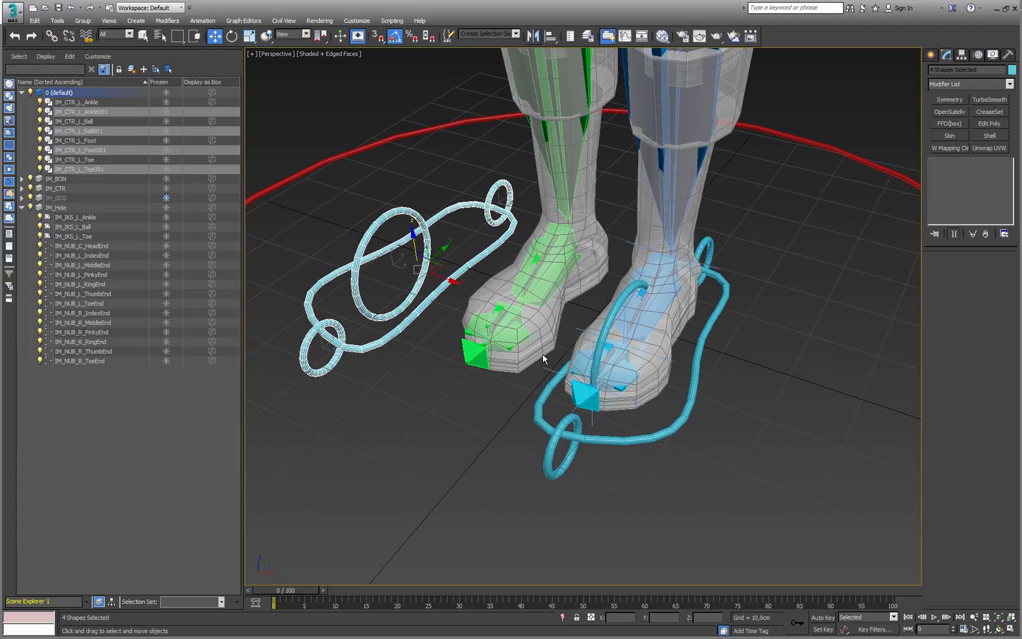
pyautogui.click(1012, 70)
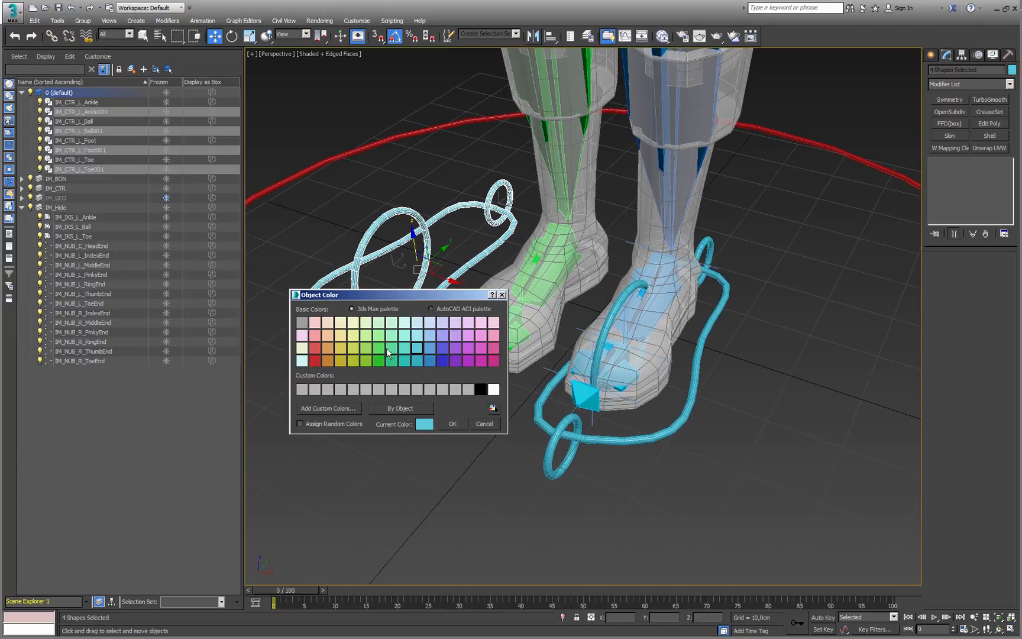
pyautogui.click(452, 424)
pyautogui.click(417, 395)
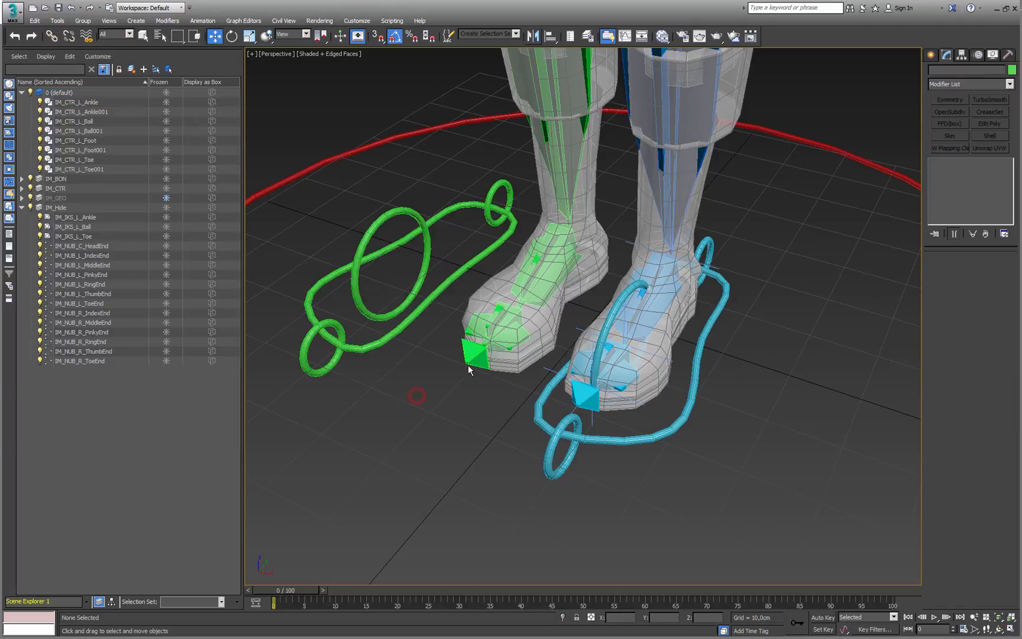
# Rename the mirrored foot-shaped control IM_CTR_R_Foot and the mirrored heel circle IM_CTR_R_Ankle
pyautogui.keyDown('alt'); pyautogui.moveTo(429, 353); pyautogui.dragTo(435, 356, button='middle'); pyautogui.keyUp('alt')
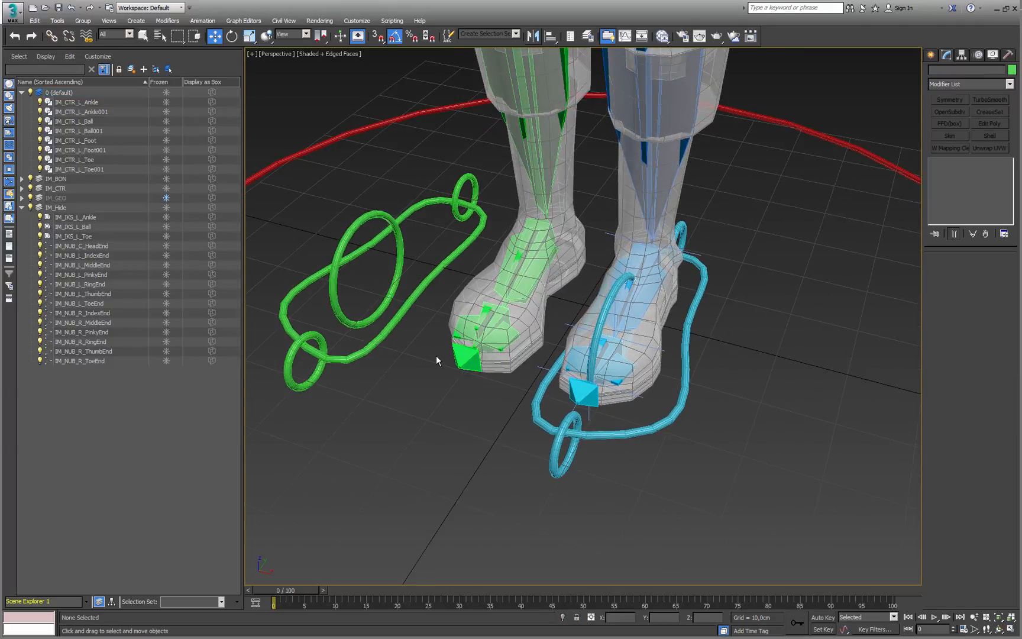
pyautogui.click(371, 345)
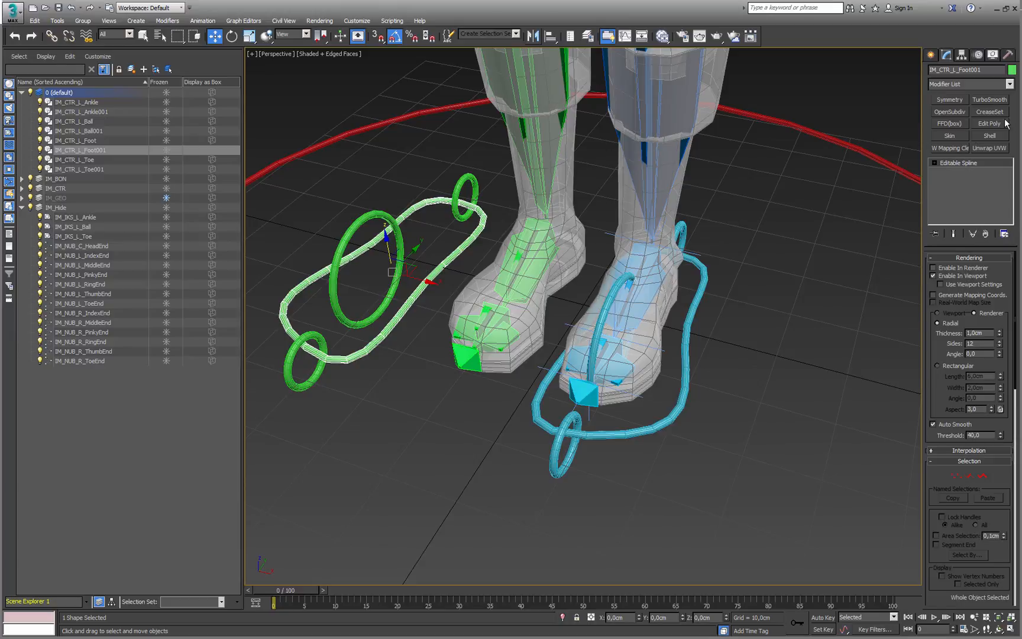
pyautogui.moveTo(970, 70); pyautogui.dragTo(1020, 68)
pyautogui.press('BackSpace')
pyautogui.click(468, 188)
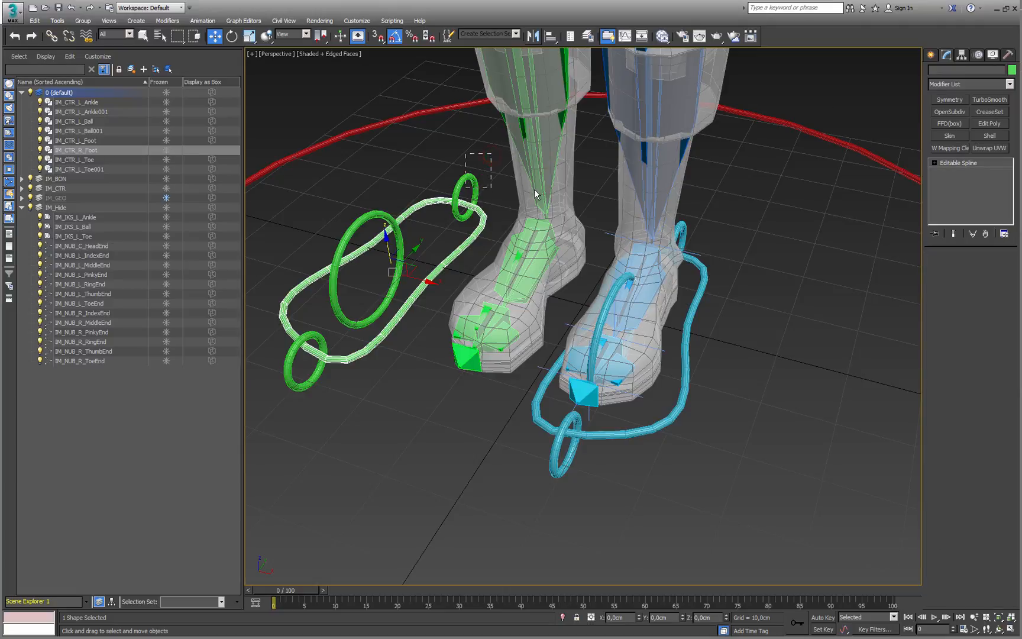
pyautogui.moveTo(972, 69); pyautogui.dragTo(1005, 70)
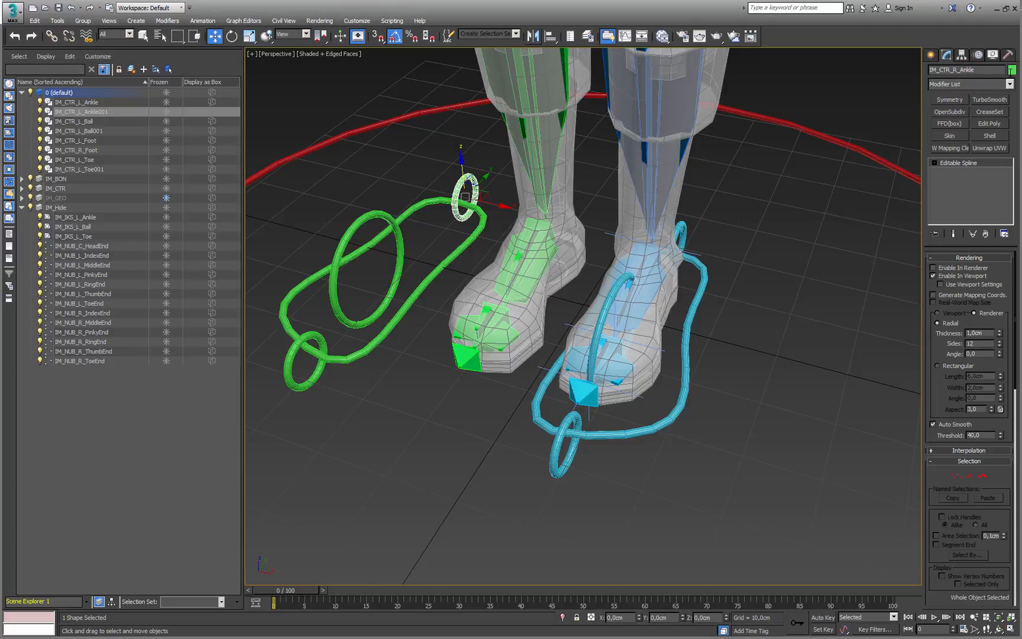
# Rename the large mirrored circle IM_CTR_R_Ball and the small mirrored front circle IM_CTR_R_Toe
pyautogui.click(404, 254)
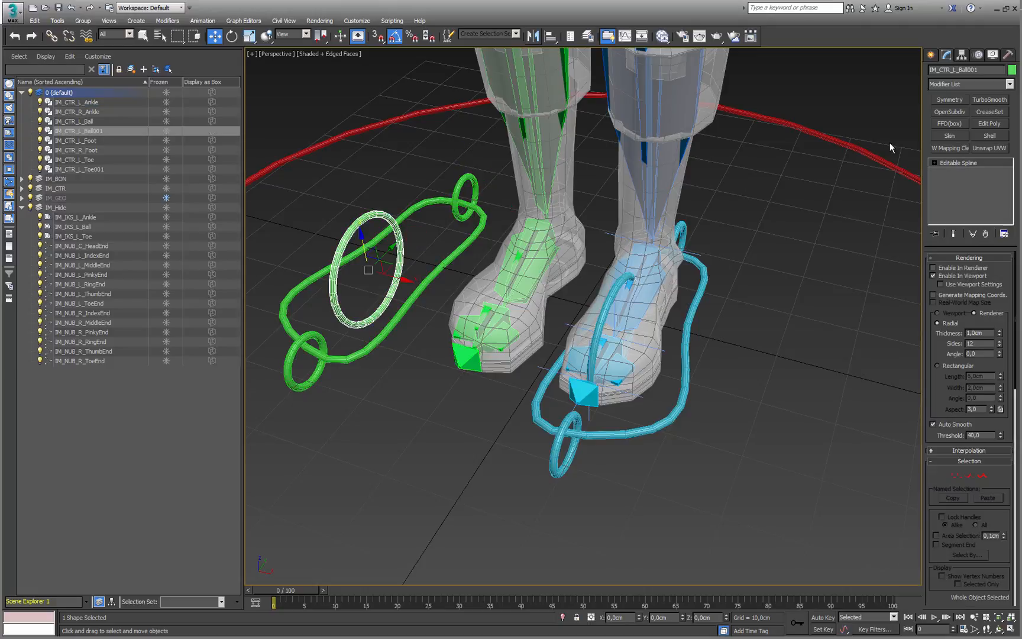
pyautogui.moveTo(967, 69); pyautogui.dragTo(979, 69)
pyautogui.click(290, 381)
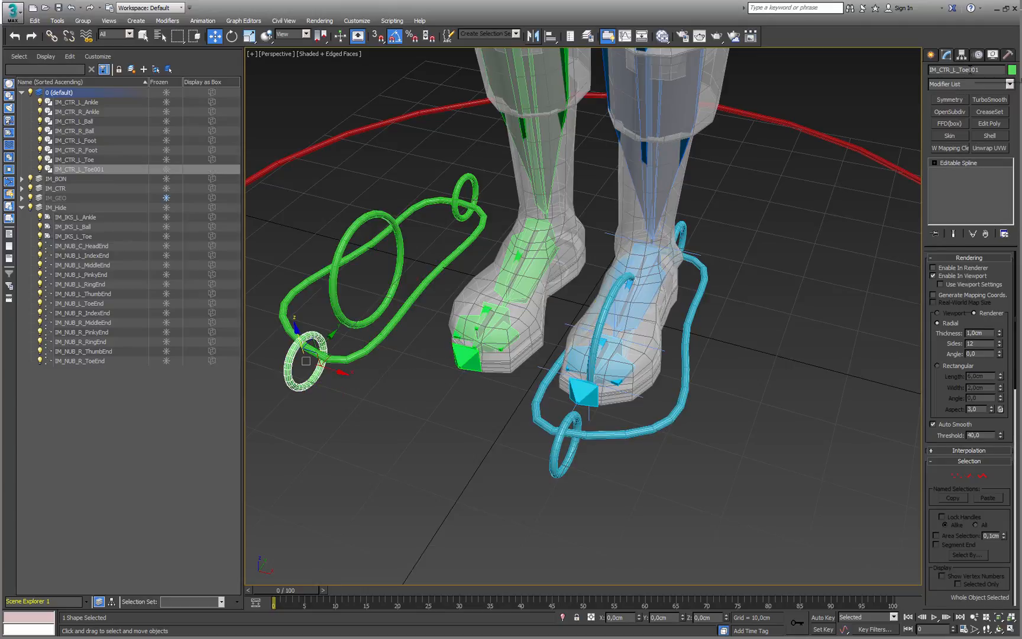
pyautogui.moveTo(969, 70); pyautogui.dragTo(979, 70)
# Move all eight left and right foot controls from the default layer into the IM_CTR layer
pyautogui.scroll(-1, 507, 402)
pyautogui.keyDown('alt'); pyautogui.moveTo(501, 413); pyautogui.dragTo(514, 414, button='middle'); pyautogui.keyUp('alt')
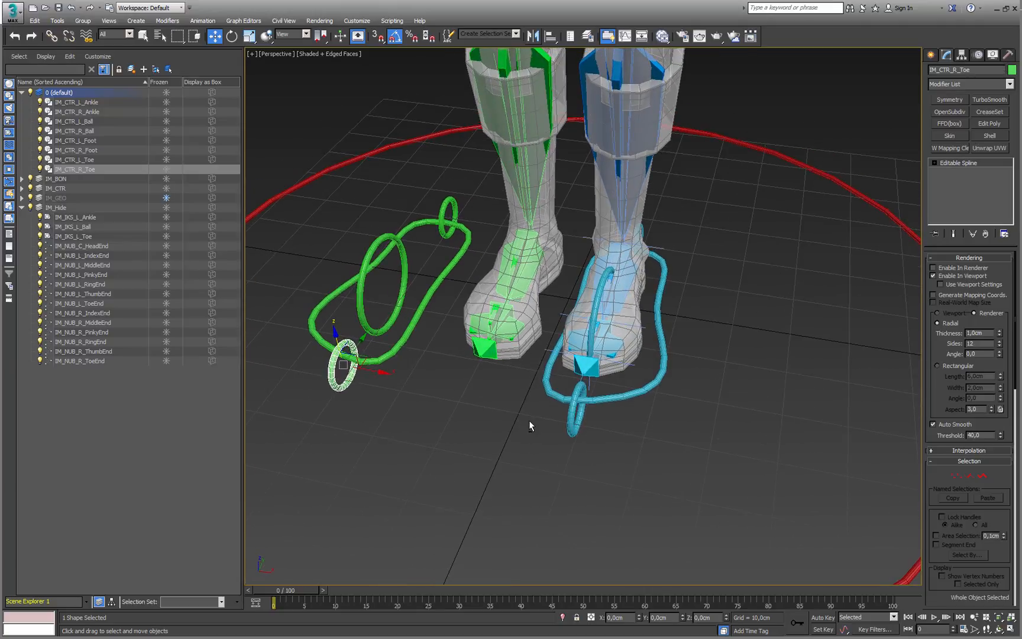
pyautogui.click(49, 103)
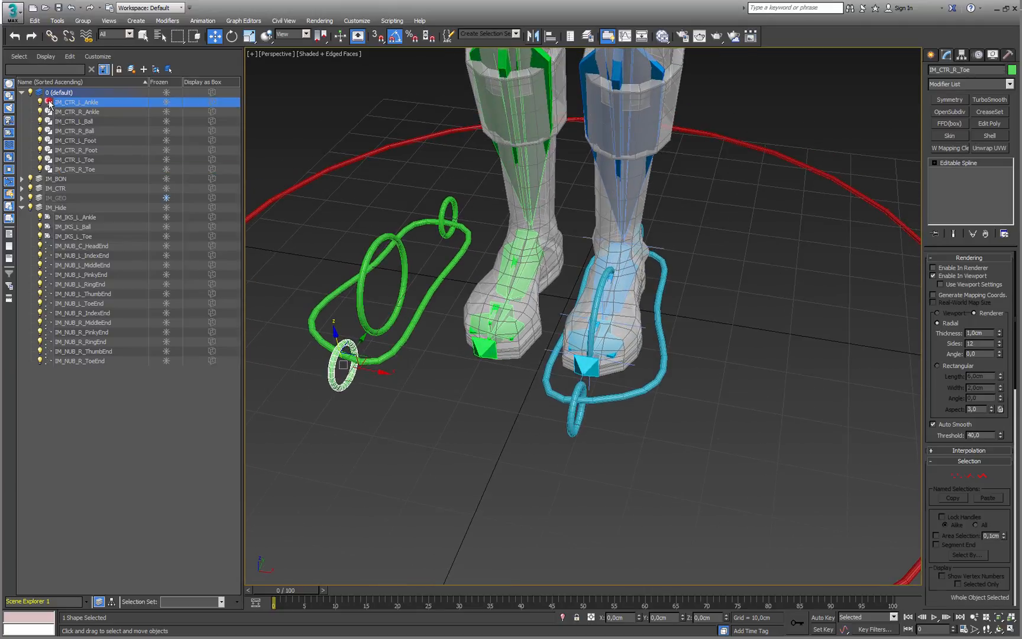
pyautogui.keyDown('shift'); pyautogui.click(49, 169); pyautogui.keyUp('shift')
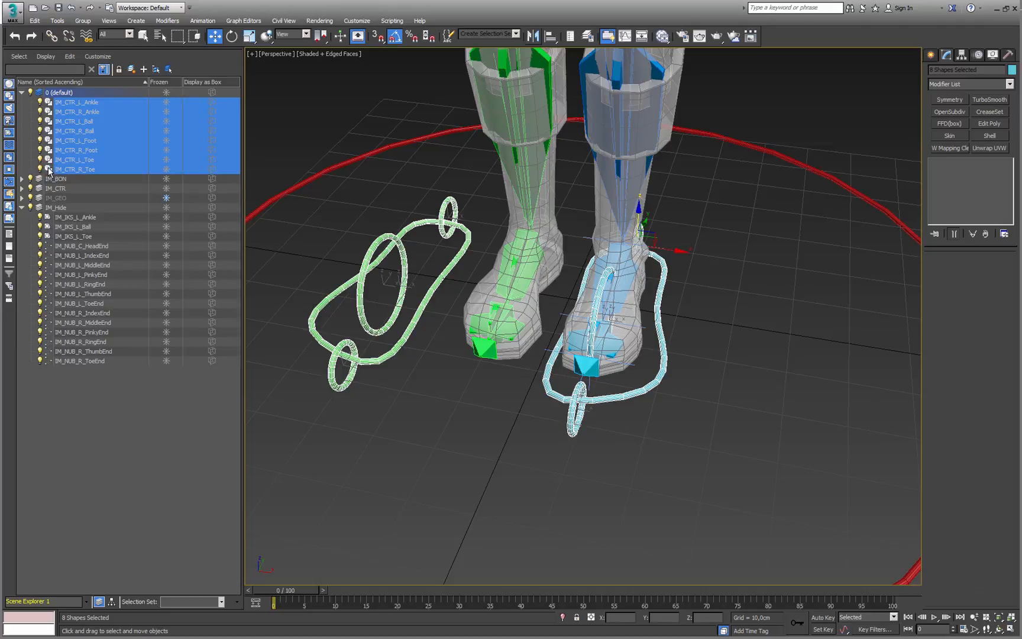
pyautogui.moveTo(50, 171)
pyautogui.mouseDown()
pyautogui.moveTo(76, 187)
pyautogui.moveTo(59, 189)
pyautogui.mouseUp()
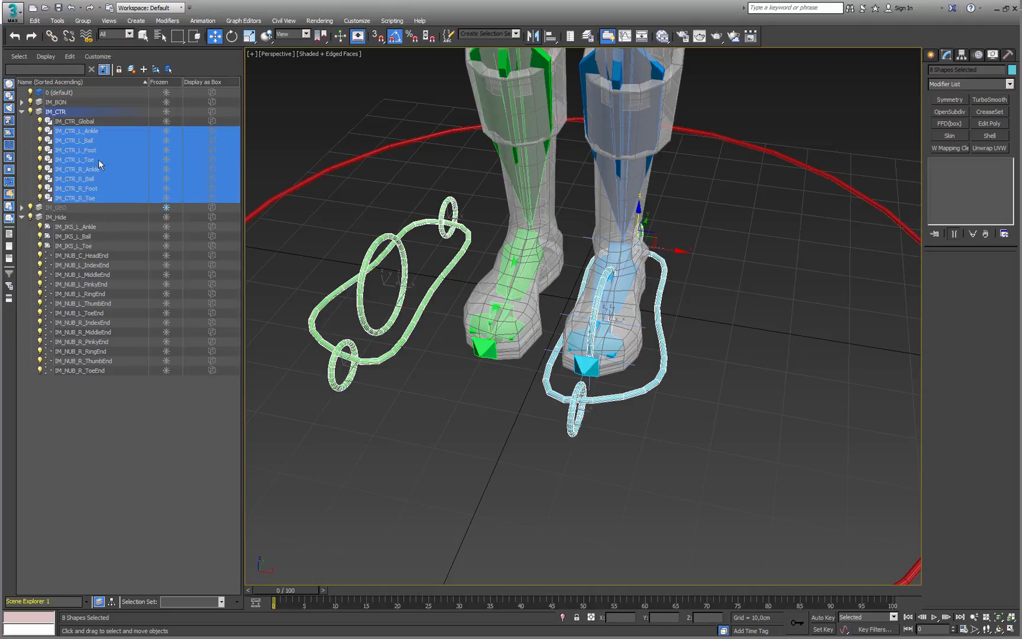
# Deselect the controls and hide the IM_GEO layer so only bones and controls are displayed
pyautogui.moveTo(512, 376)
pyautogui.keyDown('alt'); pyautogui.mouseDown(button='middle')
pyautogui.moveTo(414, 364)
pyautogui.moveTo(519, 366)
pyautogui.moveTo(512, 371)
pyautogui.mouseUp(button='middle'); pyautogui.keyUp('alt')
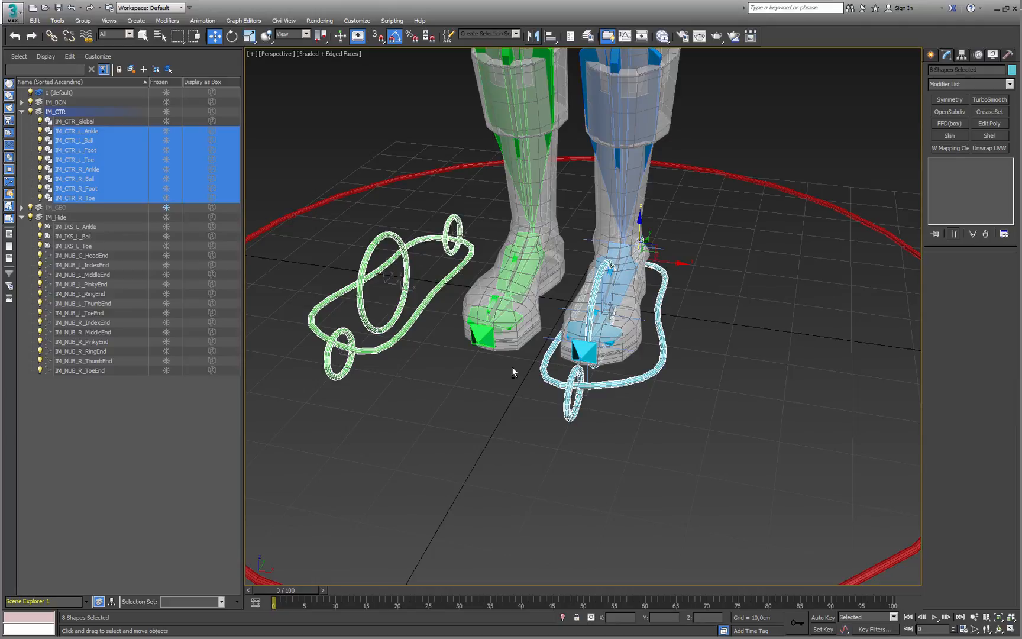
pyautogui.click(695, 422)
pyautogui.keyDown('alt'); pyautogui.moveTo(683, 361); pyautogui.dragTo(592, 363, button='middle'); pyautogui.keyUp('alt')
pyautogui.moveTo(591, 363); pyautogui.dragTo(503, 368, button='middle')
pyautogui.scroll(2, 514, 370)
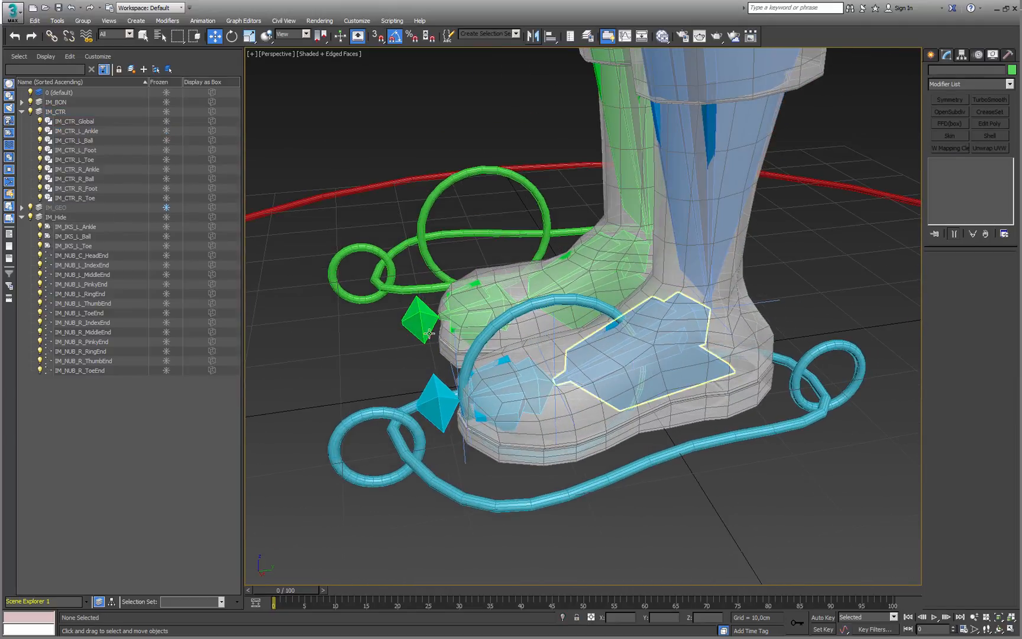
pyautogui.click(30, 208)
pyautogui.keyDown('alt'); pyautogui.moveTo(605, 315); pyautogui.dragTo(649, 319, button='middle'); pyautogui.keyUp('alt')
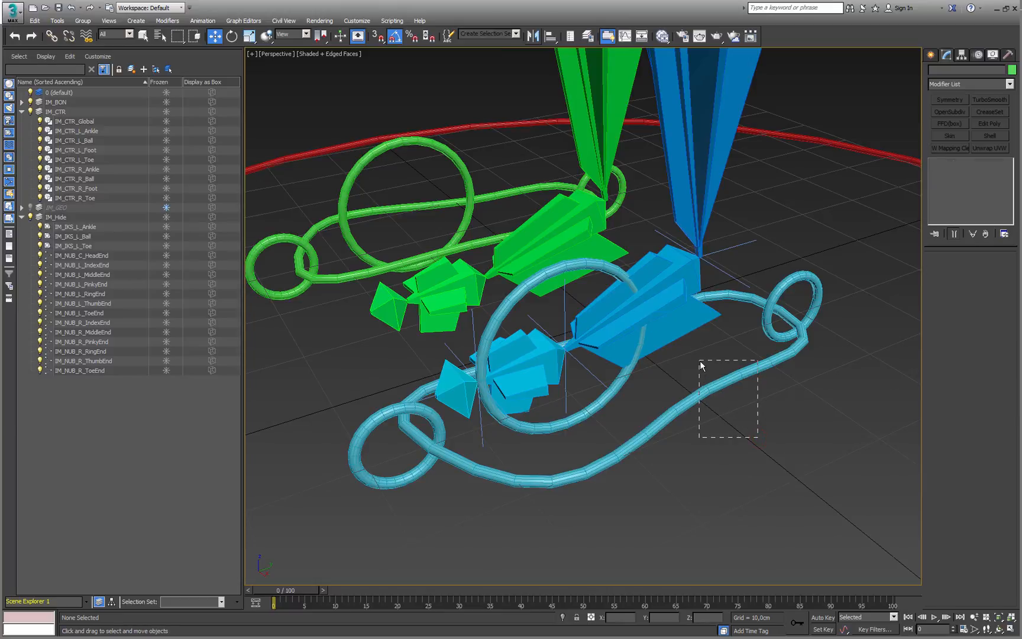
# Align only the pivot of the left foot-shaped control IM_CTR_L_Foot to the pivot point of IM_BON_L_Ankle in X, Y and Z position
pyautogui.moveTo(699, 360); pyautogui.dragTo(699, 360)
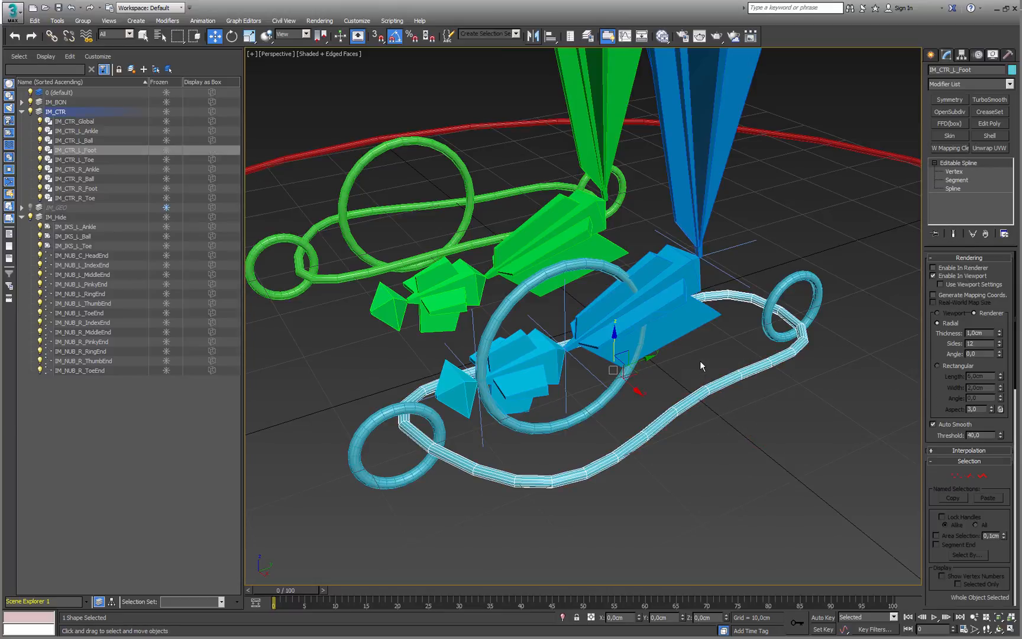
pyautogui.click(961, 55)
pyautogui.click(961, 123)
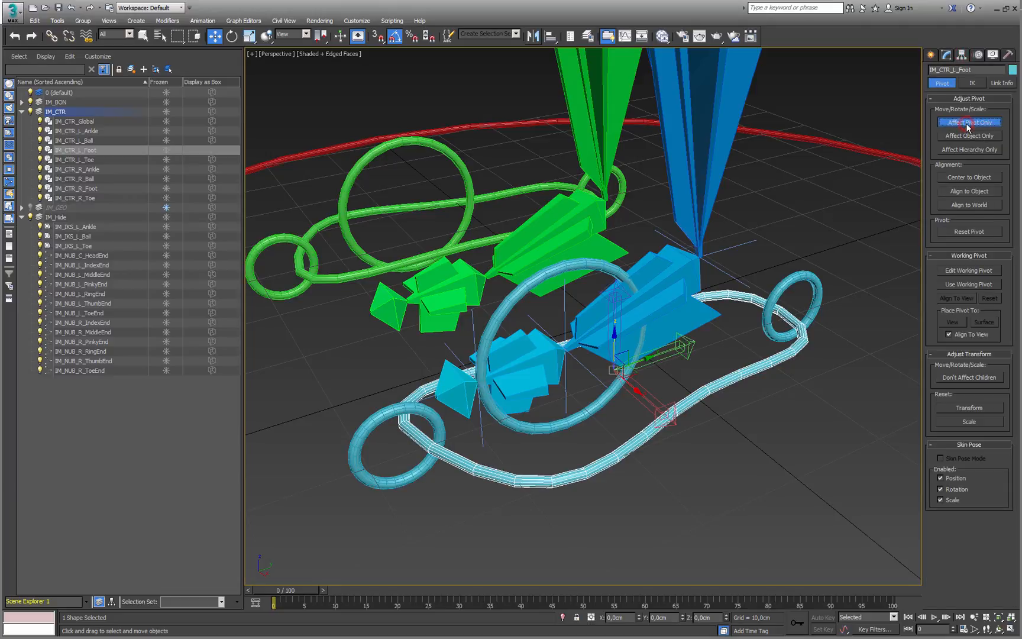
pyautogui.click(550, 36)
pyautogui.moveTo(678, 270)
pyautogui.keyDown('alt'); pyautogui.mouseDown(button='middle')
pyautogui.moveTo(665, 264)
pyautogui.moveTo(685, 276)
pyautogui.mouseUp(button='middle'); pyautogui.keyUp('alt')
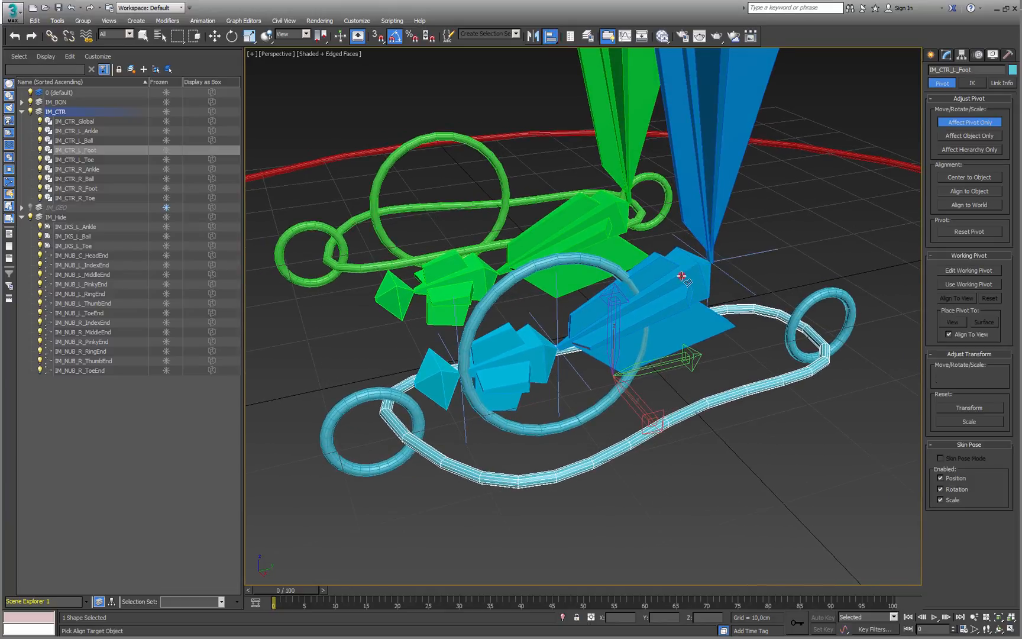
pyautogui.click(681, 276)
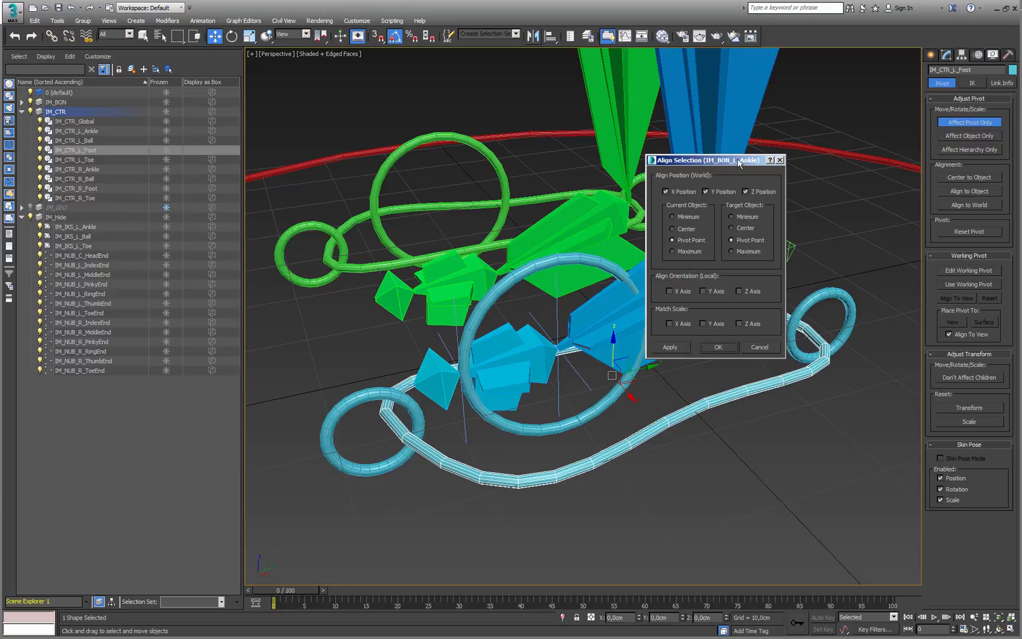
pyautogui.moveTo(739, 162); pyautogui.dragTo(824, 282)
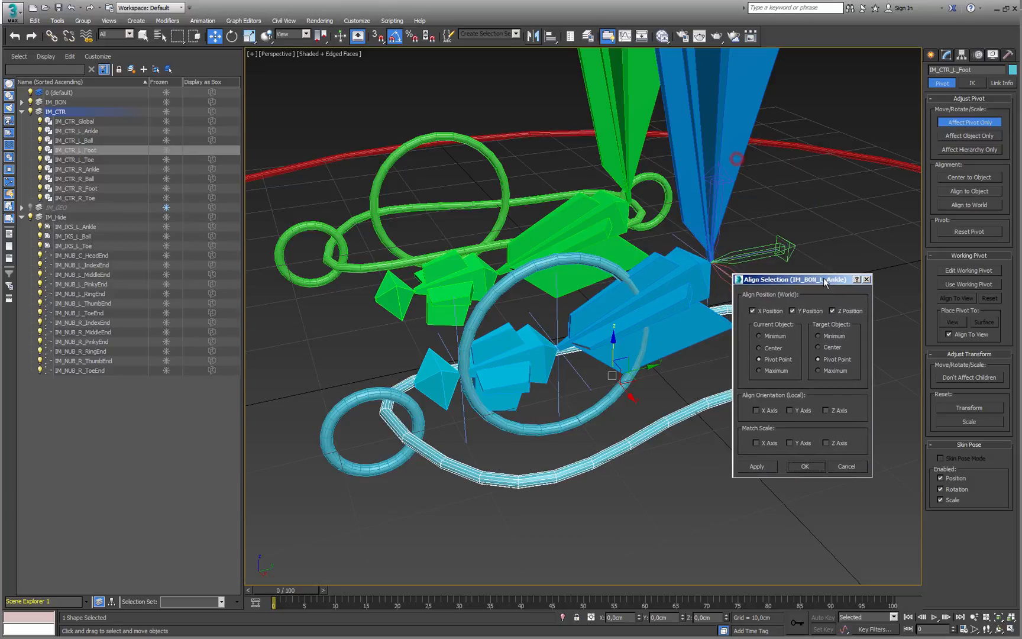
pyautogui.click(803, 467)
# Align the pivot of the heel circle IM_CTR_L_Ankle to the pivot point of the IM_BON_L_Toe bone in X, Y and Z position
pyautogui.moveTo(735, 329)
pyautogui.keyDown('alt'); pyautogui.mouseDown(button='middle')
pyautogui.moveTo(715, 317)
pyautogui.moveTo(738, 314)
pyautogui.mouseUp(button='middle'); pyautogui.keyUp('alt')
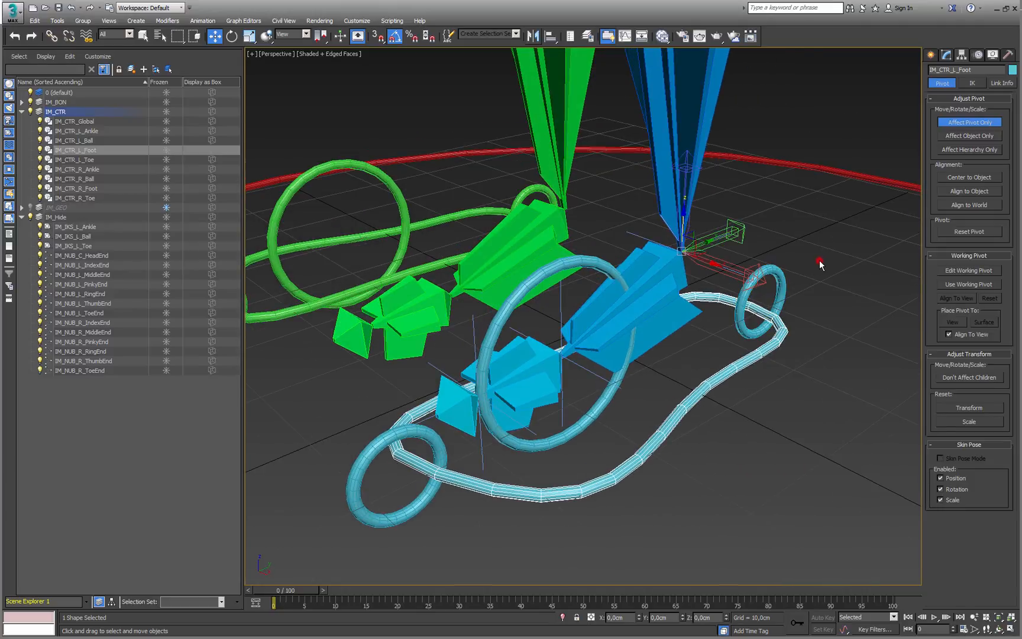
pyautogui.click(746, 299)
pyautogui.click(783, 285)
pyautogui.moveTo(789, 286)
pyautogui.keyDown('alt'); pyautogui.mouseDown(button='middle')
pyautogui.moveTo(800, 285)
pyautogui.moveTo(780, 293)
pyautogui.mouseUp(button='middle'); pyautogui.keyUp('alt')
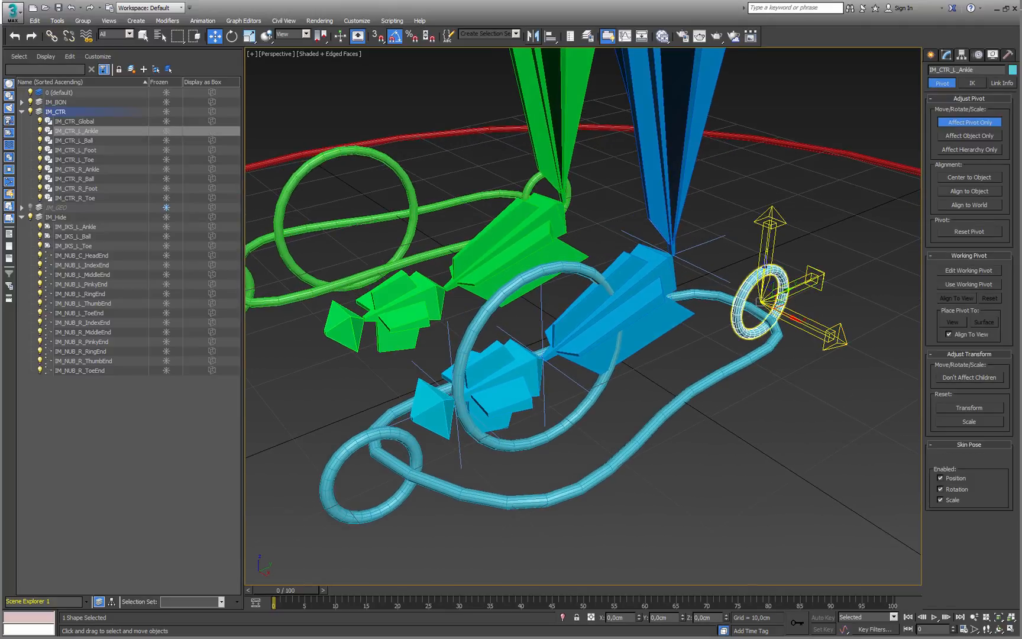
pyautogui.click(550, 36)
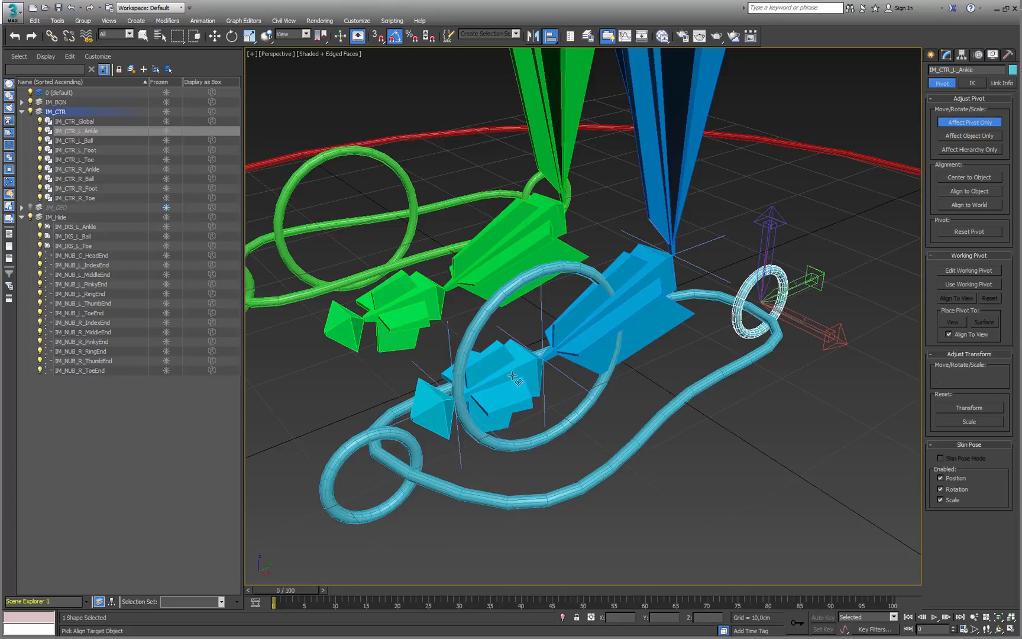
pyautogui.click(513, 375)
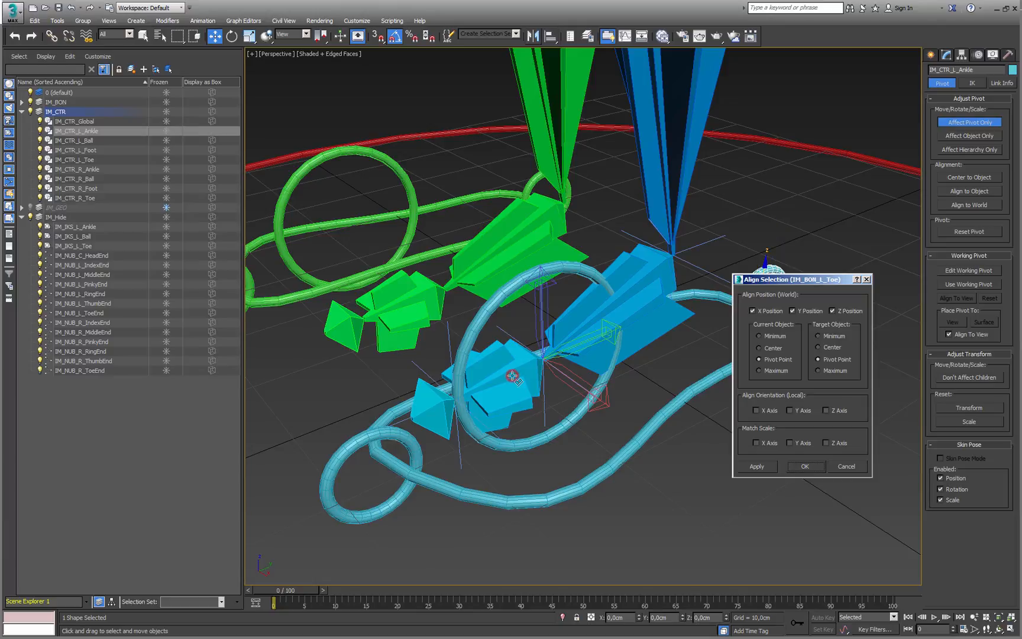
pyautogui.click(809, 466)
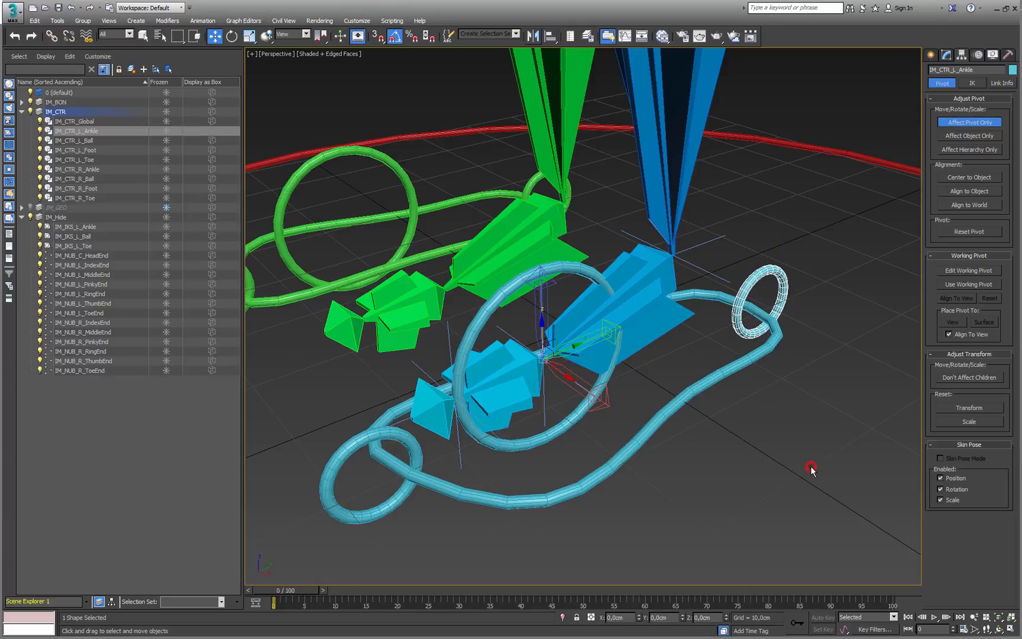
# Align the pivot of the large circle IM_CTR_L_Ball to the pivot point of IM_BON_L_Toe in X, Y and Z position
pyautogui.click(574, 417)
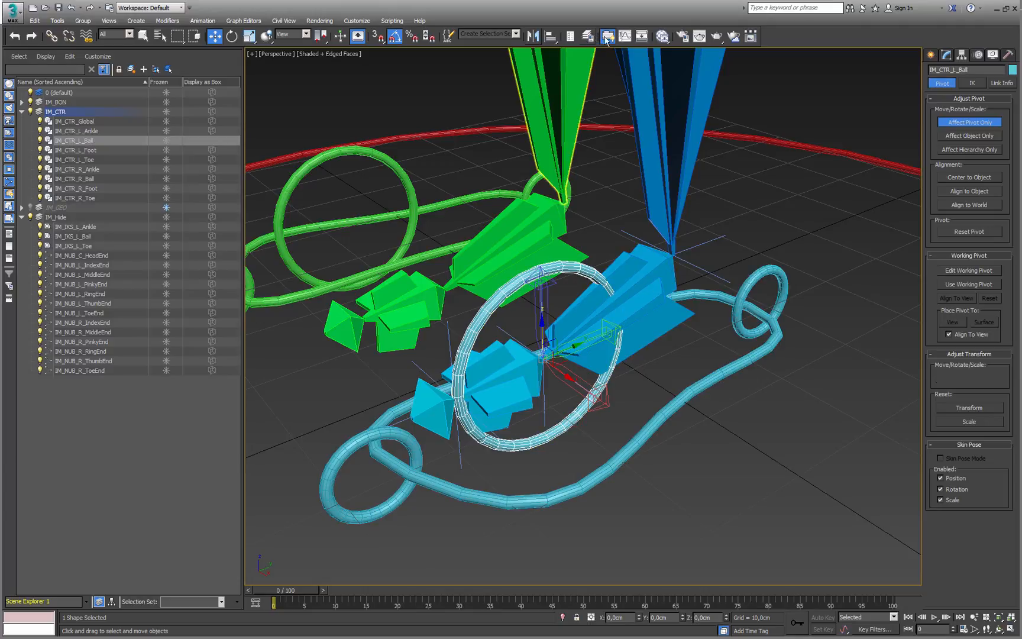
pyautogui.click(551, 36)
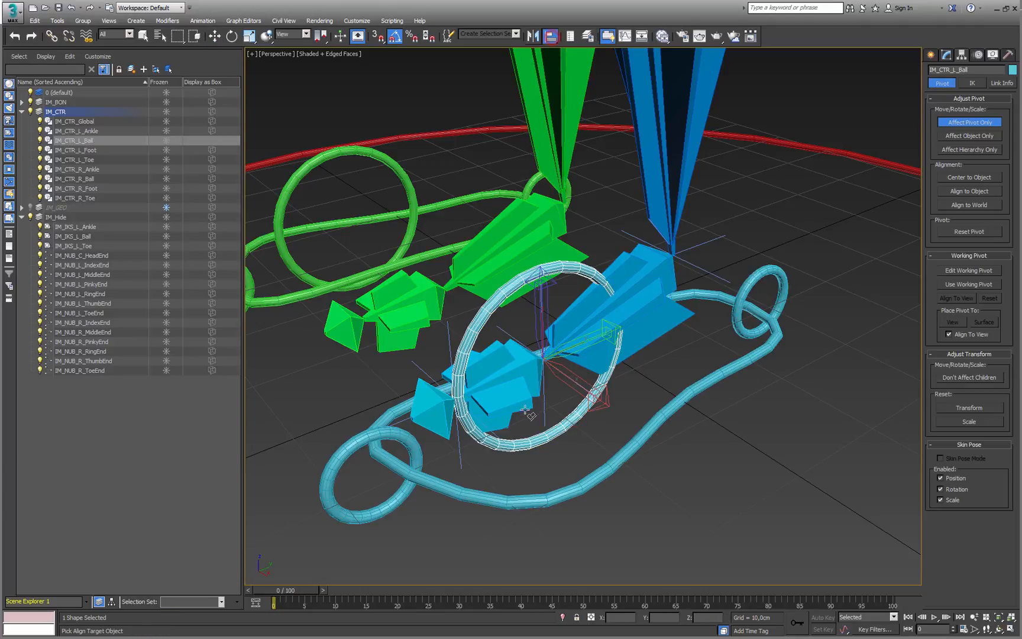
pyautogui.click(518, 378)
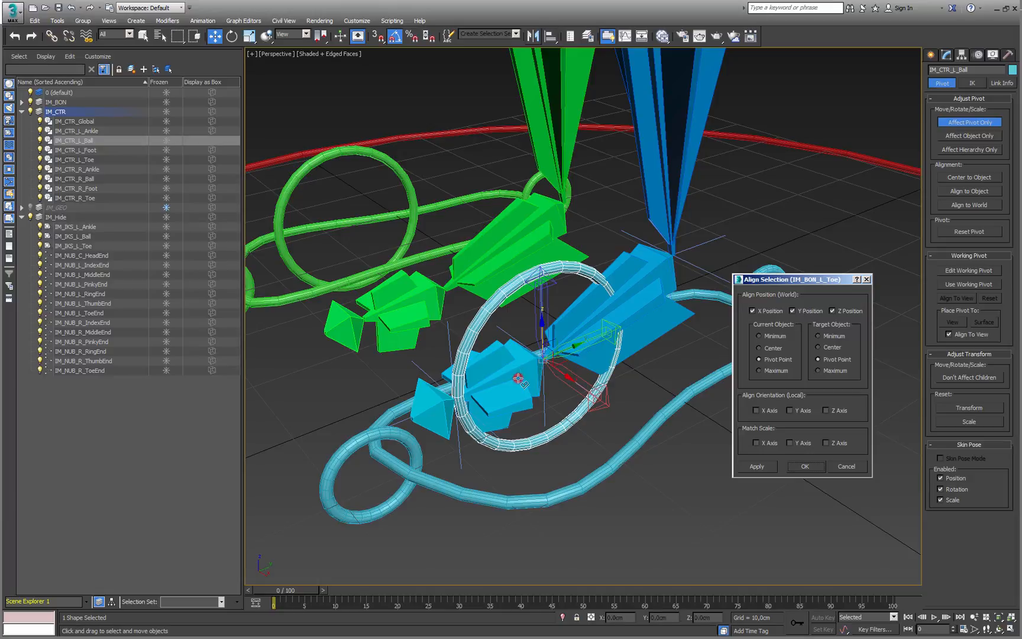
pyautogui.click(806, 467)
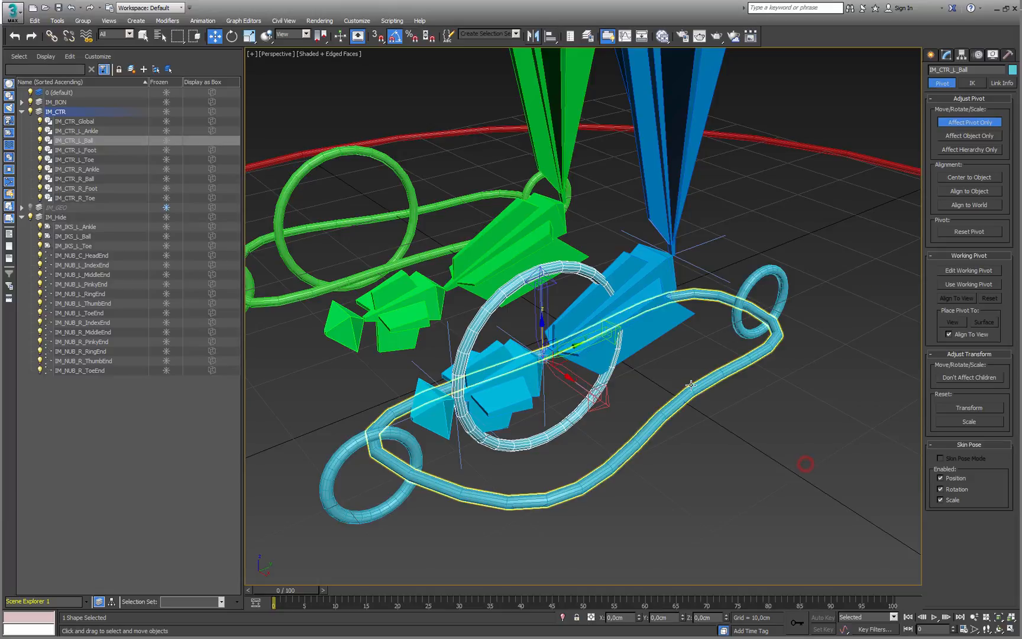
pyautogui.rightClick(775, 414)
pyautogui.click(822, 230)
pyautogui.click(785, 272)
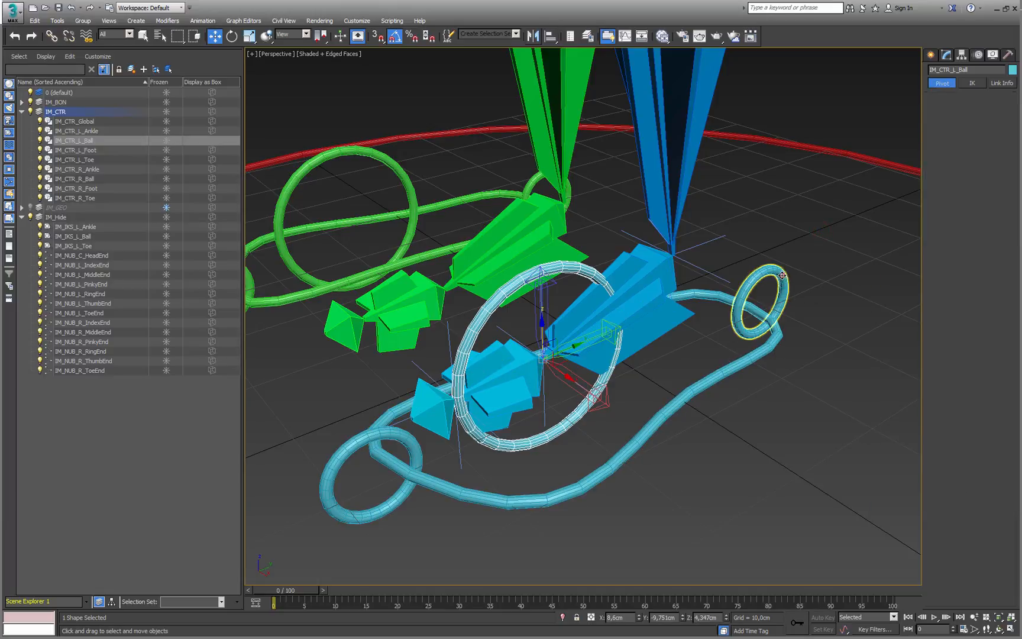
pyautogui.click(566, 420)
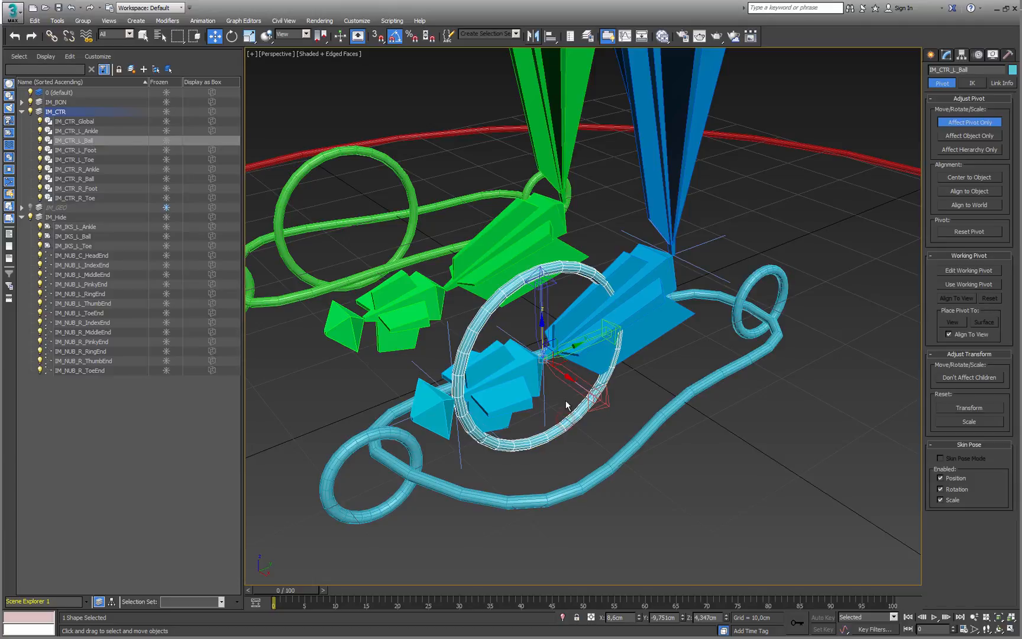
# Align the pivot of the front circle IM_CTR_L_Toe to the pivot point of IM_NUB_L_ToeEnd, and turn off pivot-only editing
pyautogui.click(379, 508)
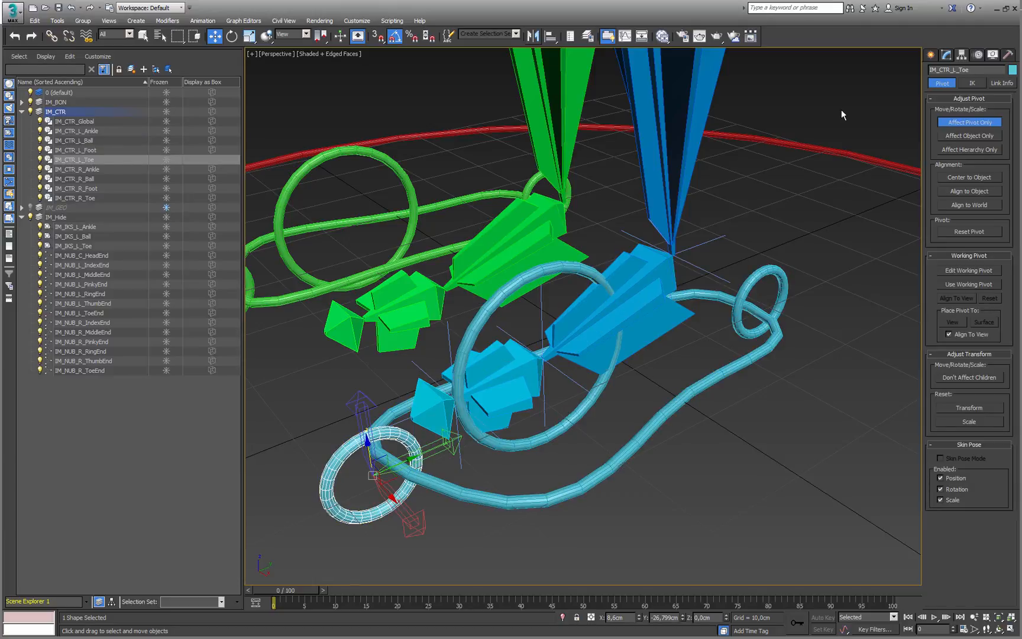
pyautogui.click(550, 36)
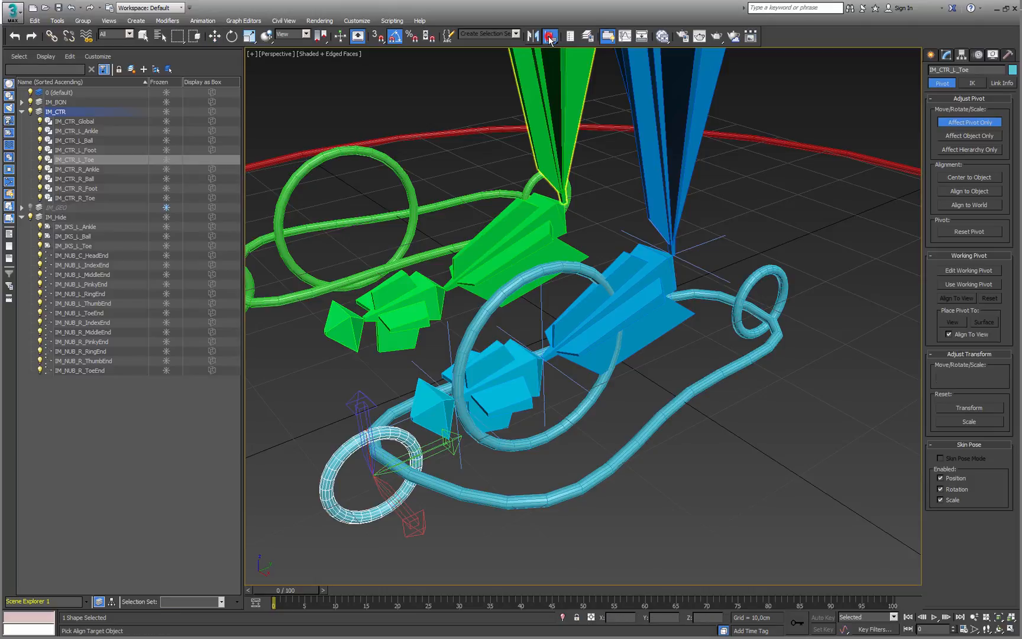
pyautogui.click(436, 412)
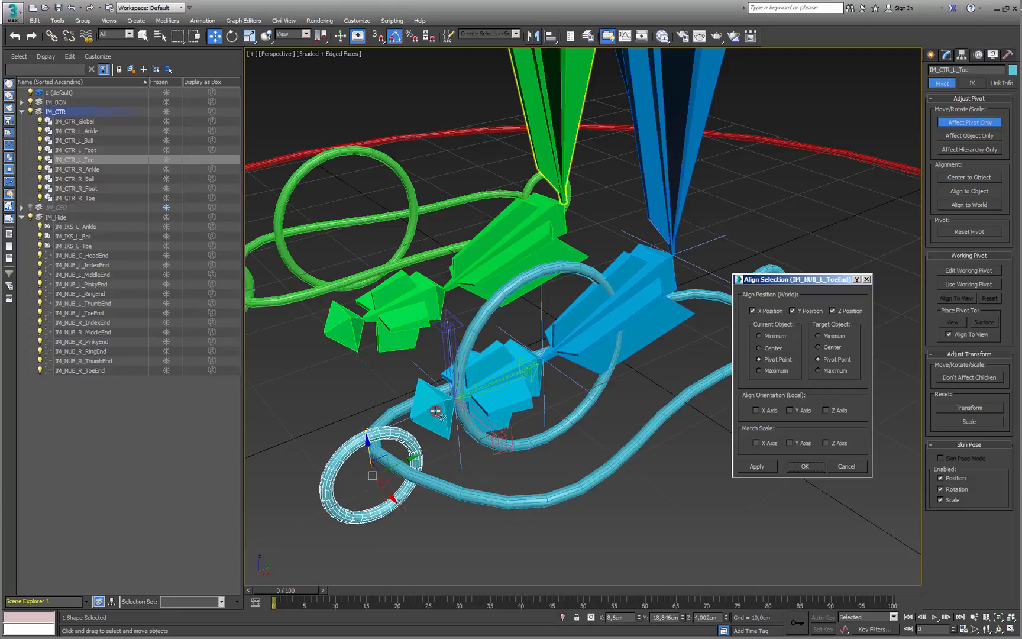
pyautogui.click(805, 467)
pyautogui.keyDown('alt'); pyautogui.moveTo(772, 429); pyautogui.dragTo(541, 375, button='middle'); pyautogui.keyUp('alt')
pyautogui.click(978, 123)
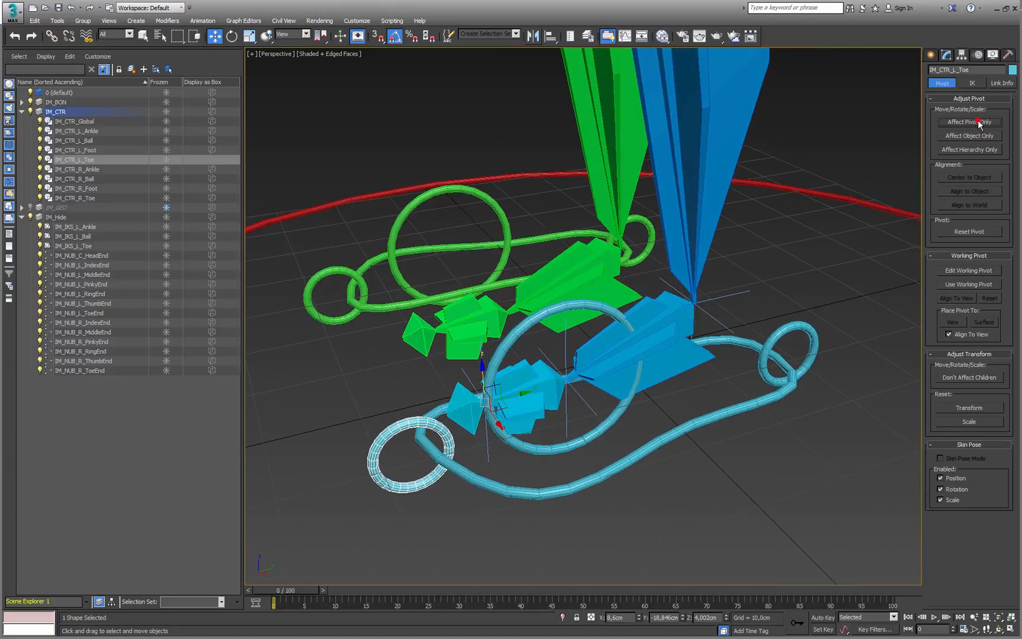
# Link the ankle IK helper IM_IKS_L_Ankle to the heel circle IM_CTR_L_Ankle as its parent
pyautogui.scroll(-1, 582, 328)
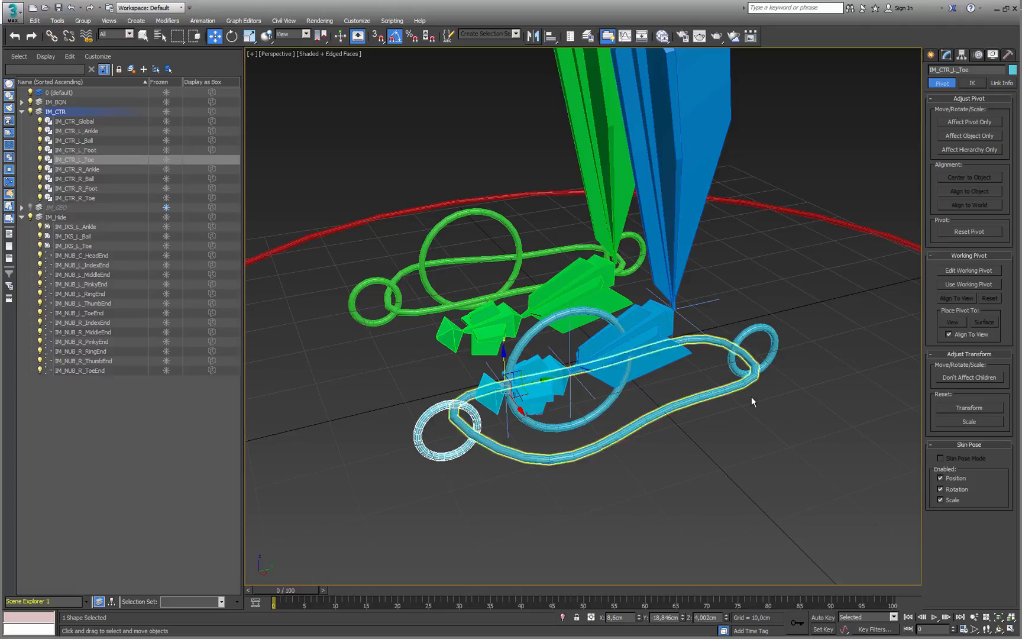
pyautogui.click(702, 302)
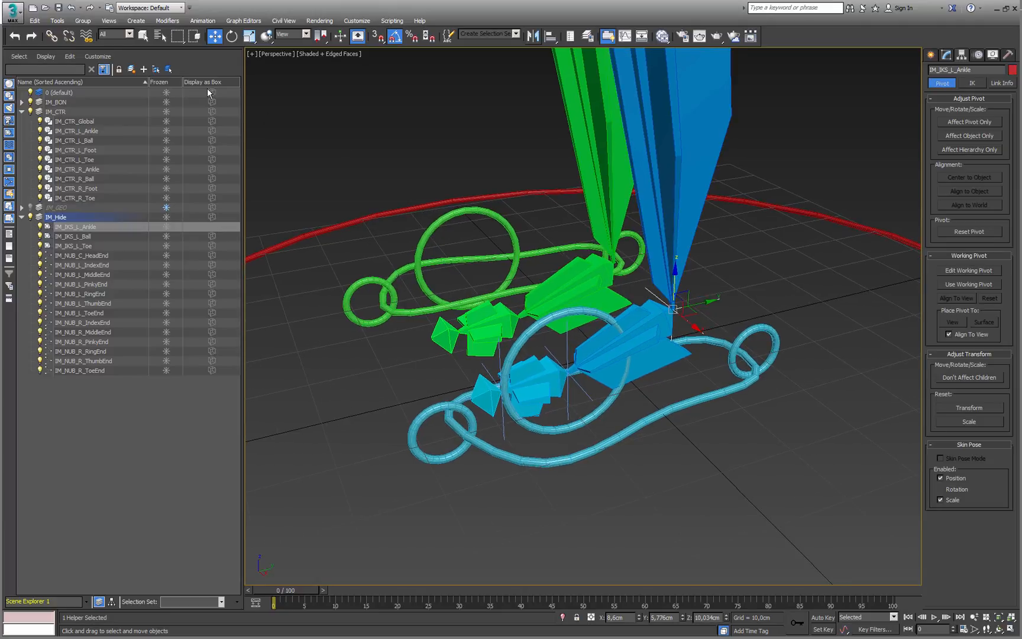
pyautogui.click(52, 36)
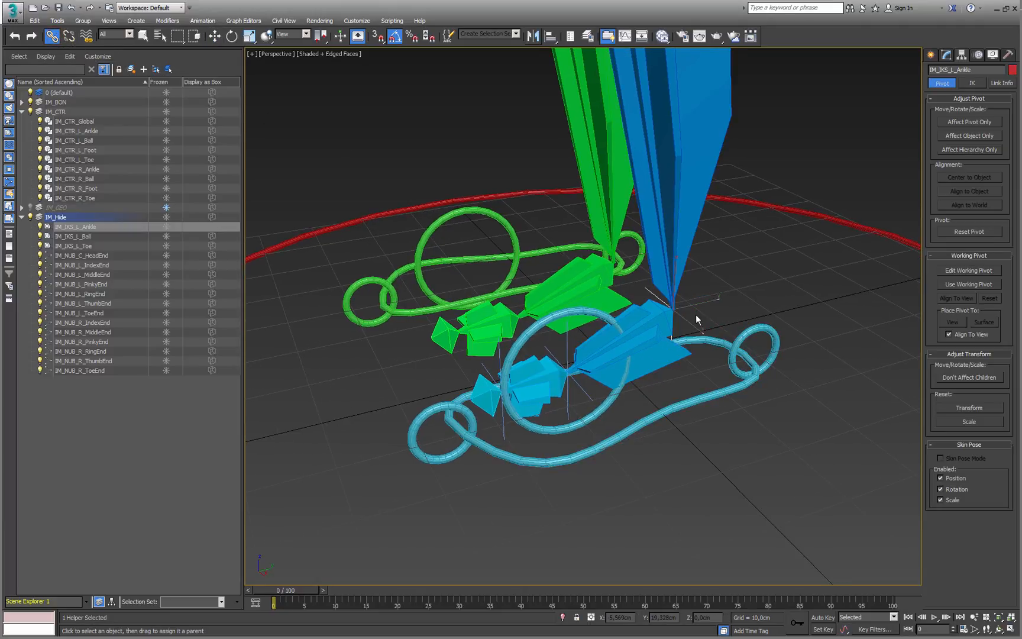
pyautogui.scroll(3, 700, 304)
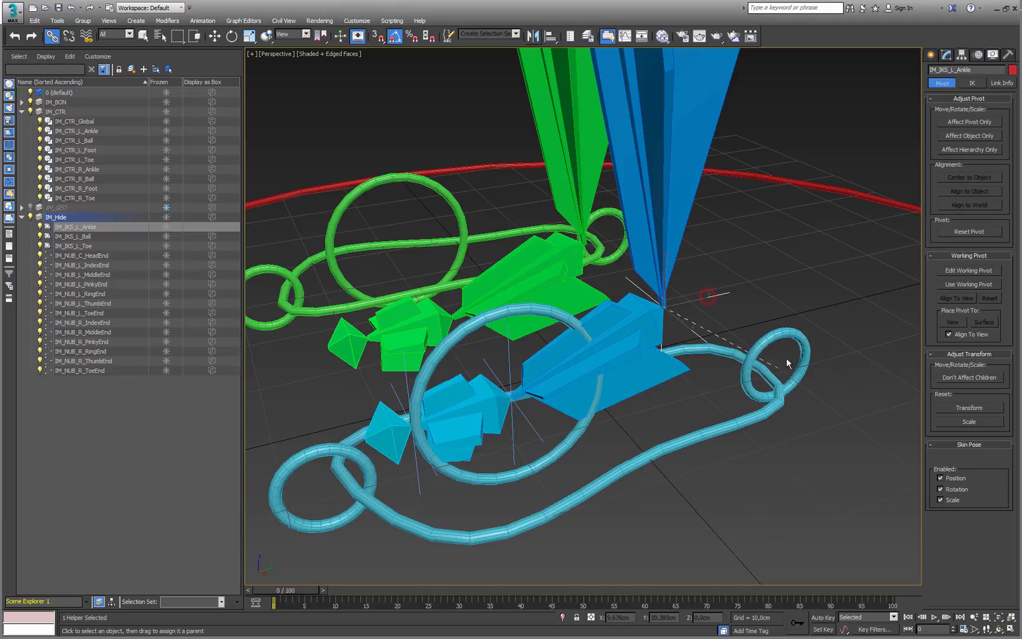
pyautogui.moveTo(786, 362); pyautogui.dragTo(790, 332)
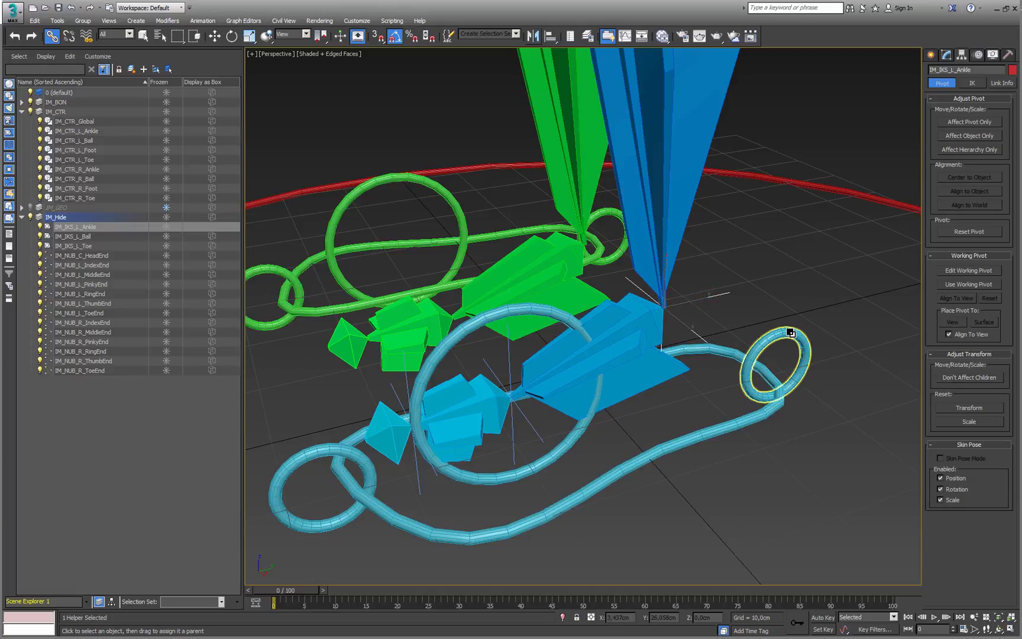
pyautogui.press('e')
pyautogui.rightClick(790, 332)
pyautogui.press('Escape')
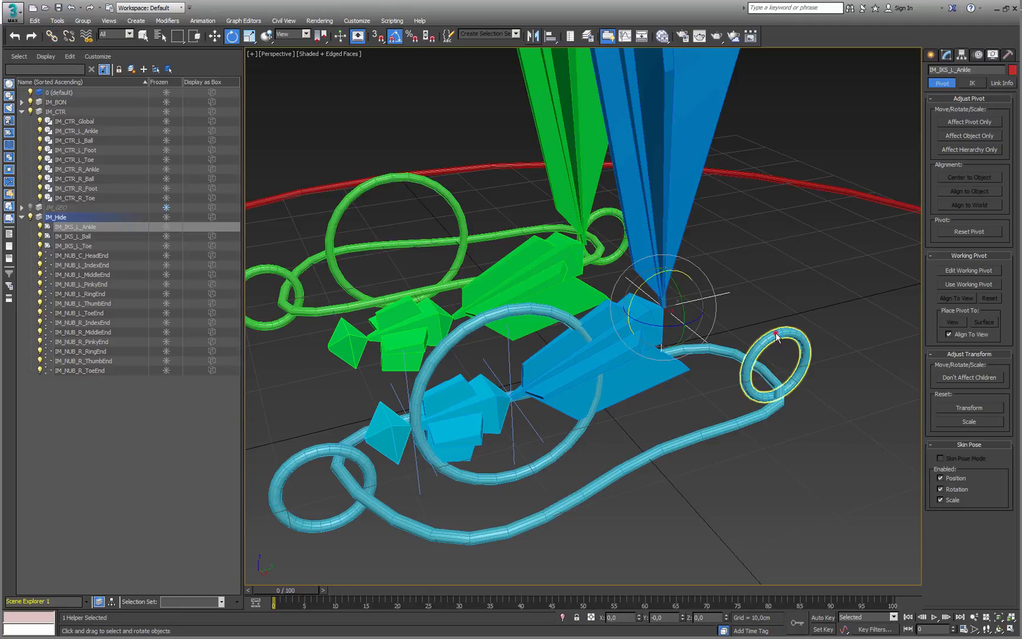
# Test-rotate the heel circle IM_CTR_L_Ankle around its pivot and undo the rotation
pyautogui.click(776, 337)
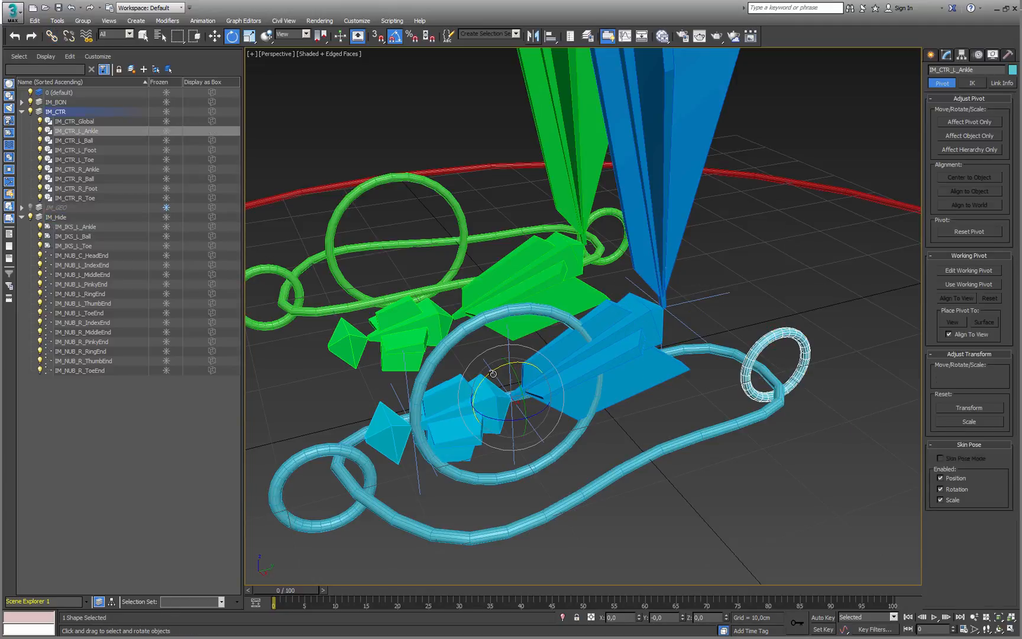
pyautogui.moveTo(491, 373); pyautogui.dragTo(470, 394)
pyautogui.hotkey('ctrl', 'z')
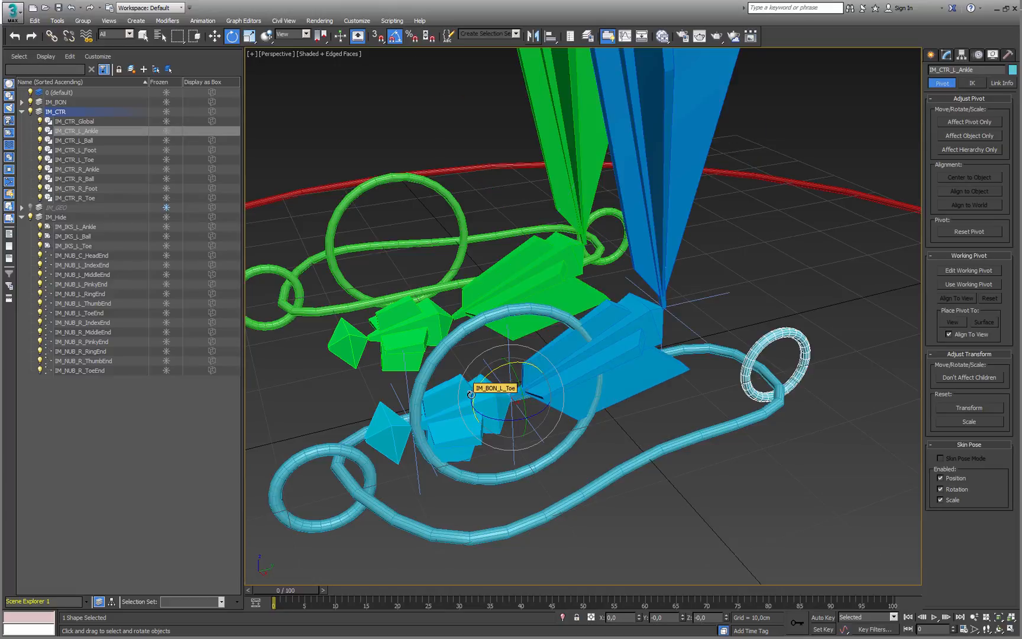
# Link the toe IK helper IM_IKS_L_Toe to the large circle IM_CTR_L_Ball as its parent
pyautogui.click(713, 302)
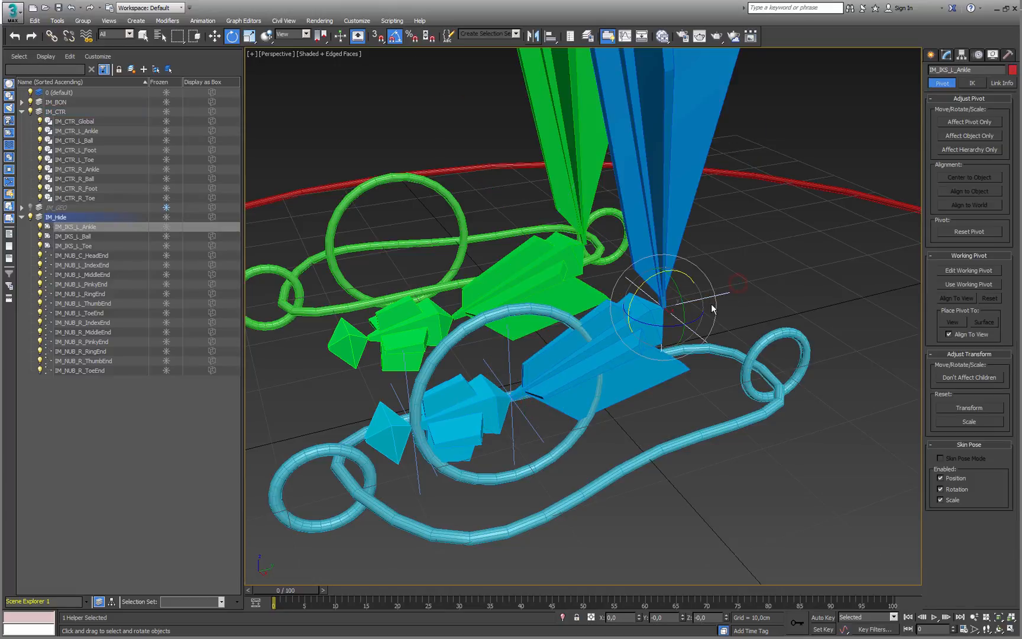
pyautogui.click(509, 357)
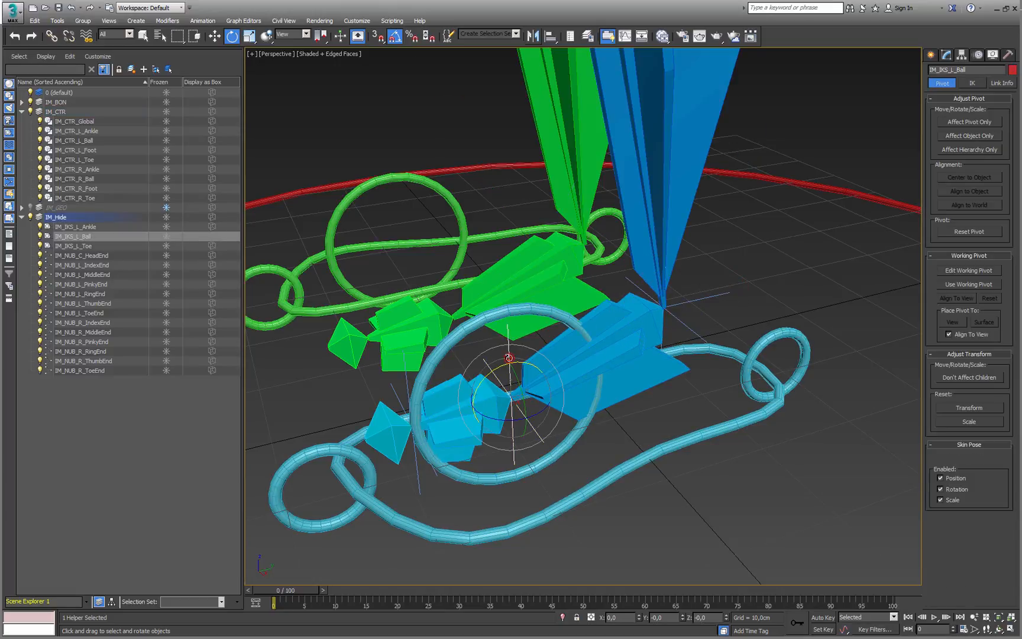
pyautogui.click(406, 378)
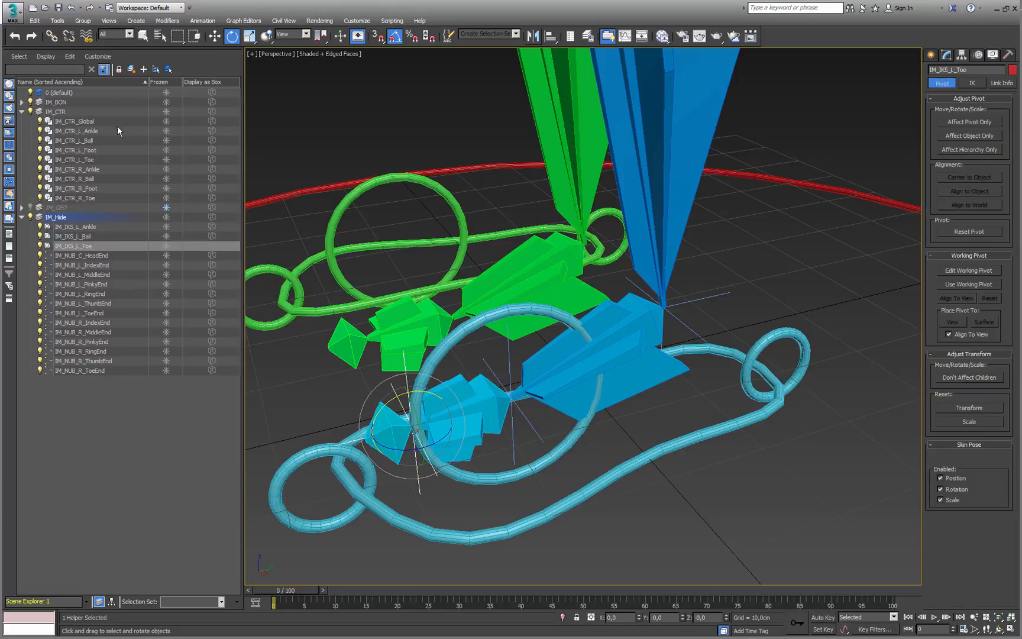
pyautogui.click(51, 36)
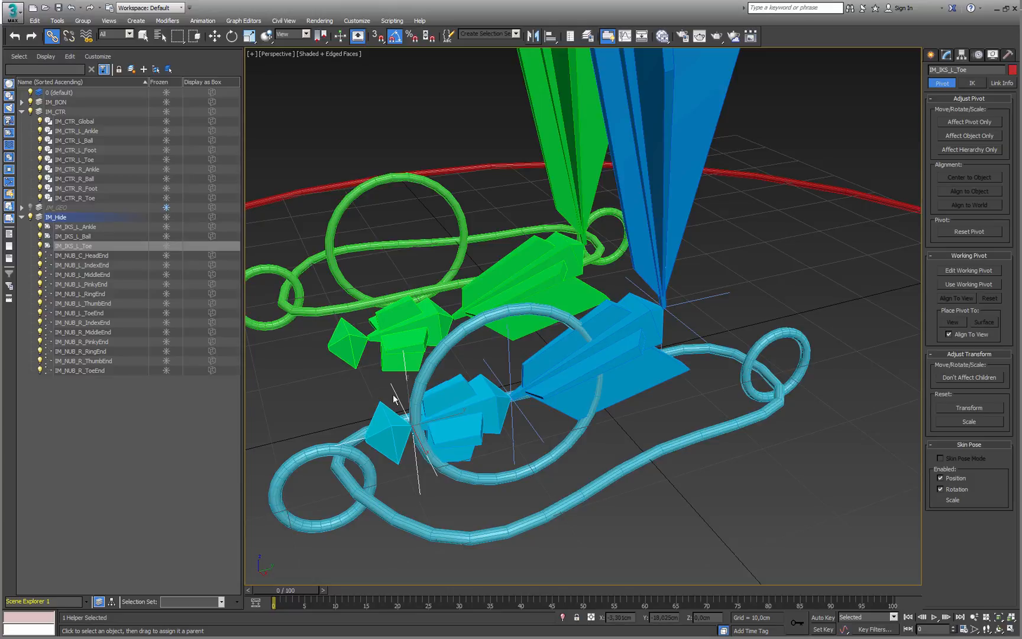
pyautogui.moveTo(395, 391); pyautogui.dragTo(473, 327)
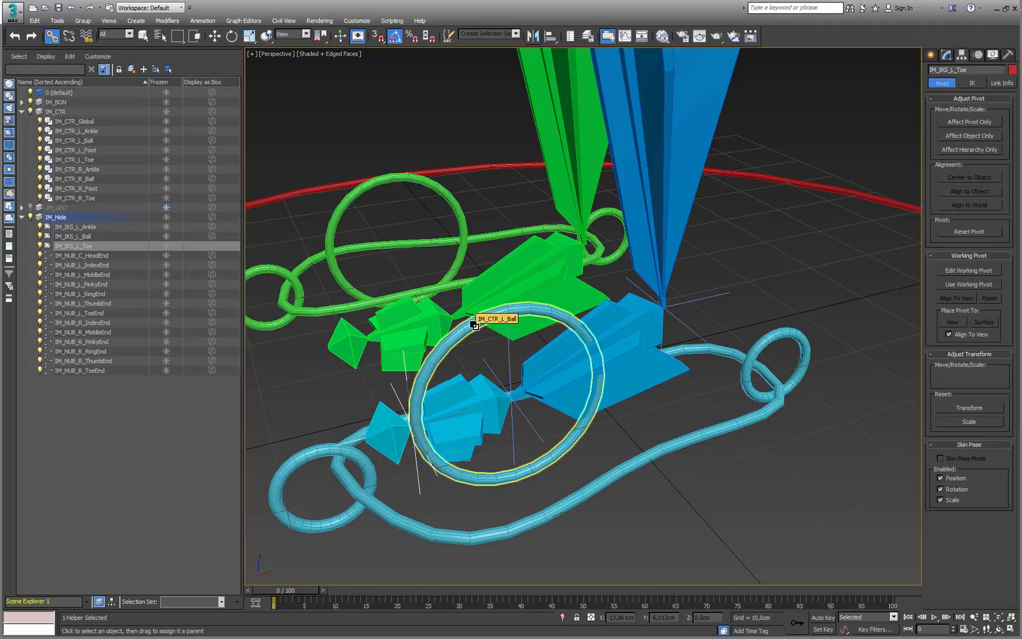
pyautogui.press('w')
pyautogui.rightClick(471, 324)
# Test-rotate the large circle IM_CTR_L_Ball around its pivot and undo the rotation
pyautogui.click(456, 342)
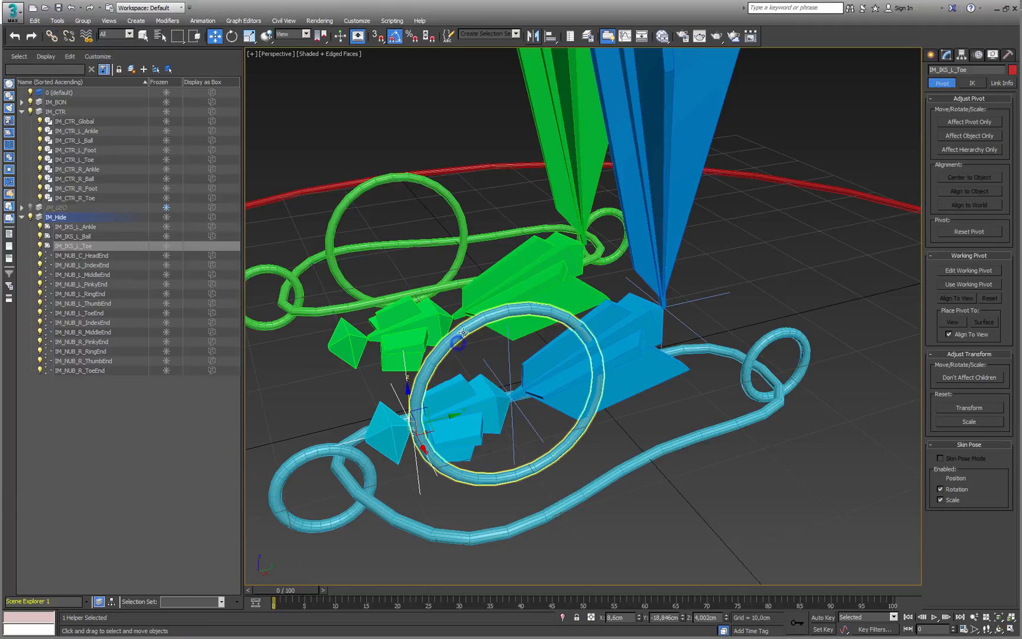
pyautogui.press('e')
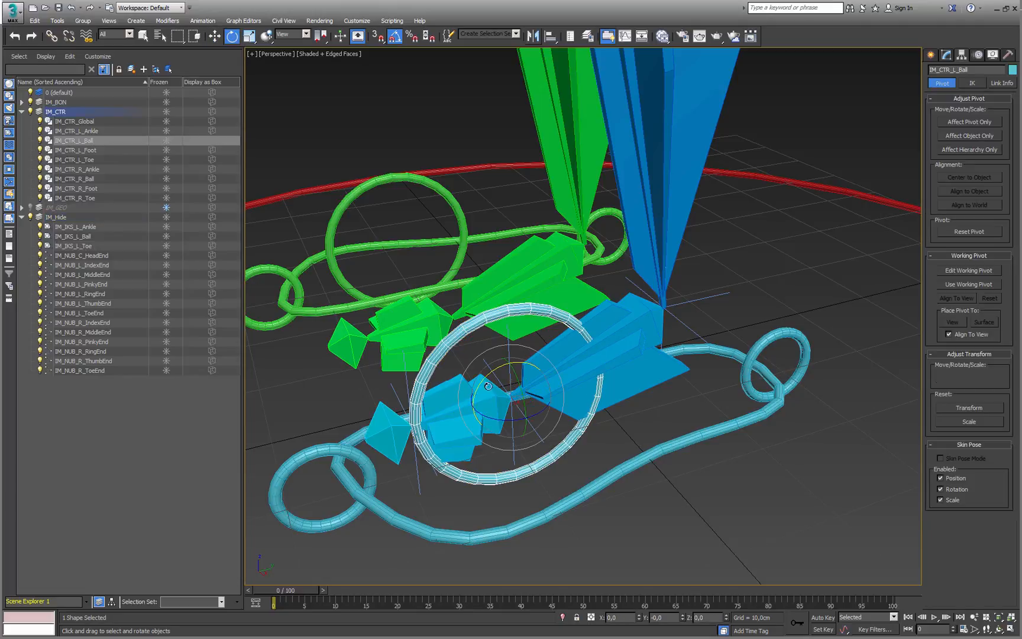
pyautogui.moveTo(492, 377); pyautogui.dragTo(499, 345)
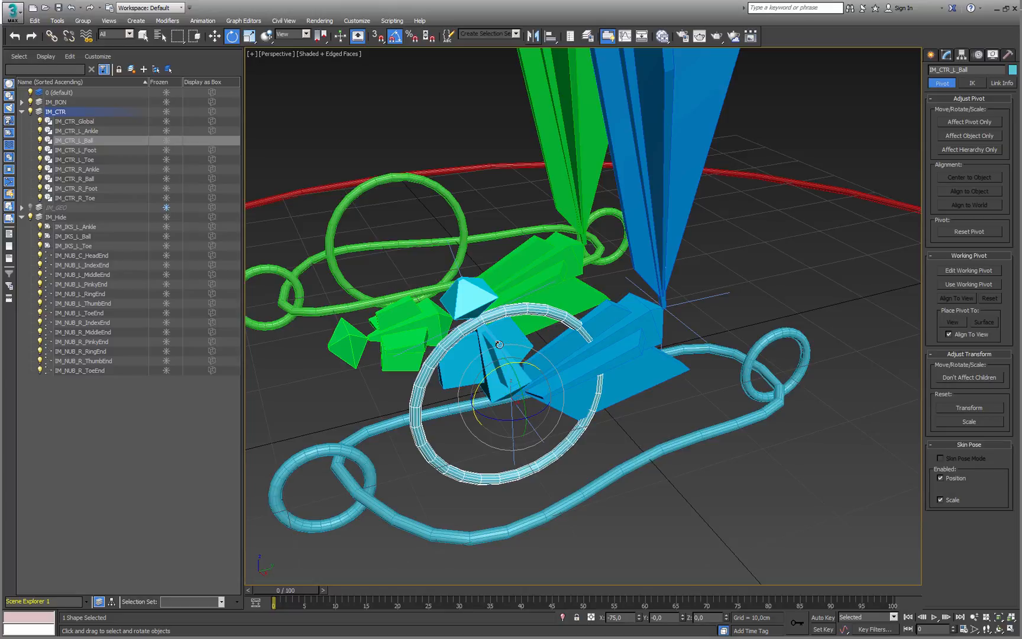
pyautogui.hotkey('ctrl', 'z')
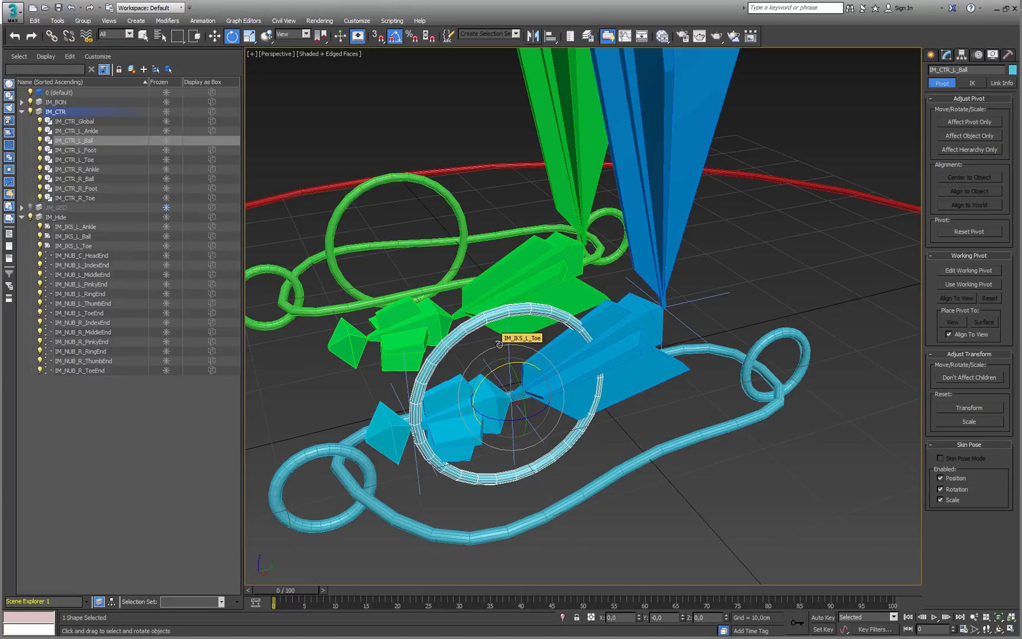
# Link the ball IK helper IM_IKS_L_Ball to the front circle IM_CTR_L_Toe as its parent
pyautogui.click(504, 345)
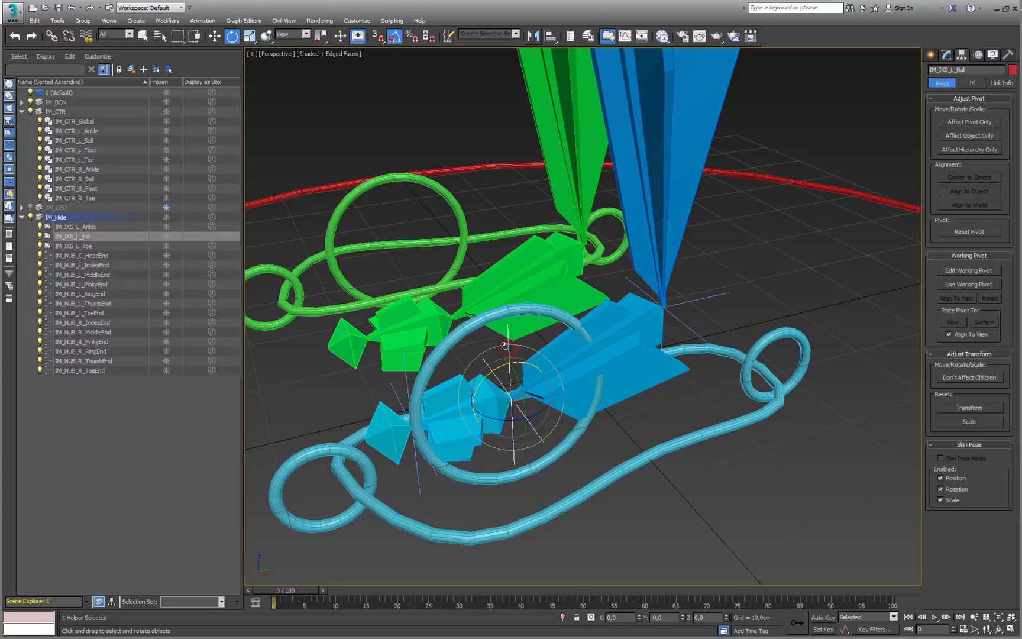
pyautogui.click(52, 36)
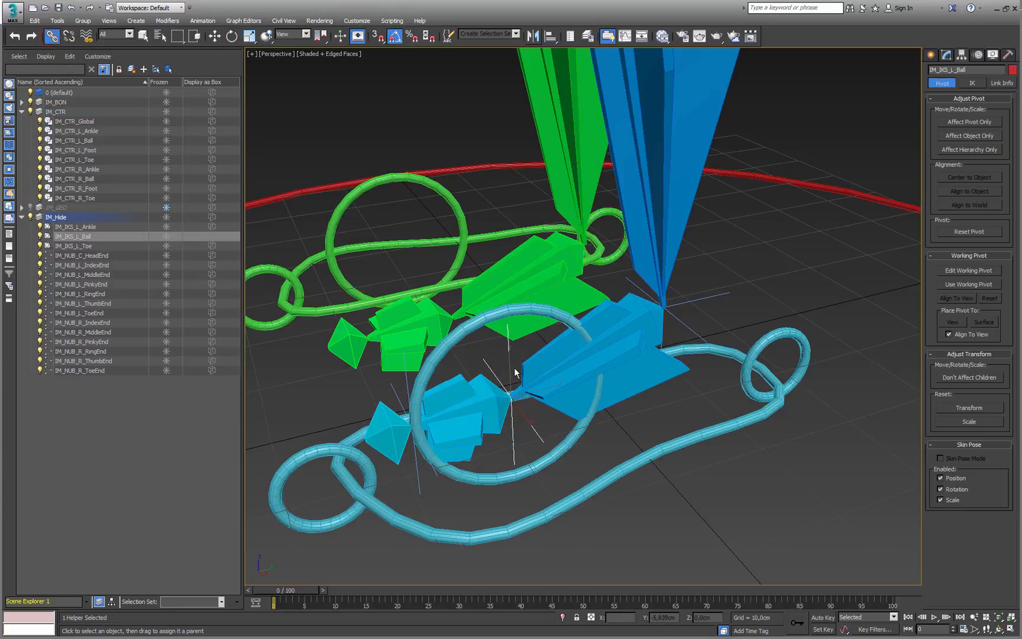
pyautogui.moveTo(508, 348); pyautogui.dragTo(424, 353)
pyautogui.moveTo(301, 451); pyautogui.dragTo(294, 461)
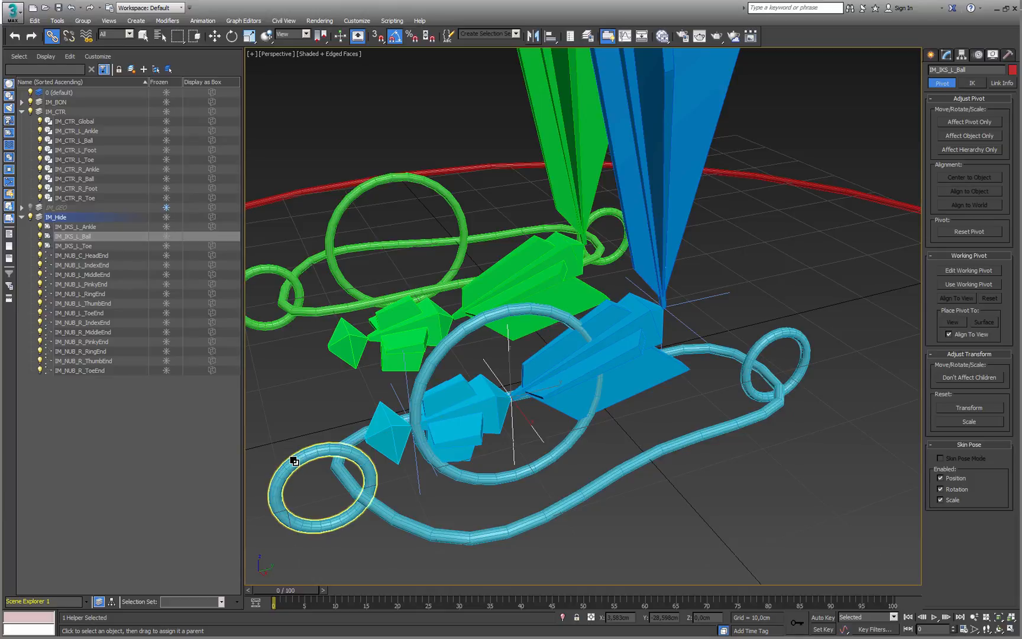
# Test-rotate the front circle IM_CTR_L_Toe to check the linked ball IK helper, and undo the rotation
pyautogui.press('e')
pyautogui.click(303, 476)
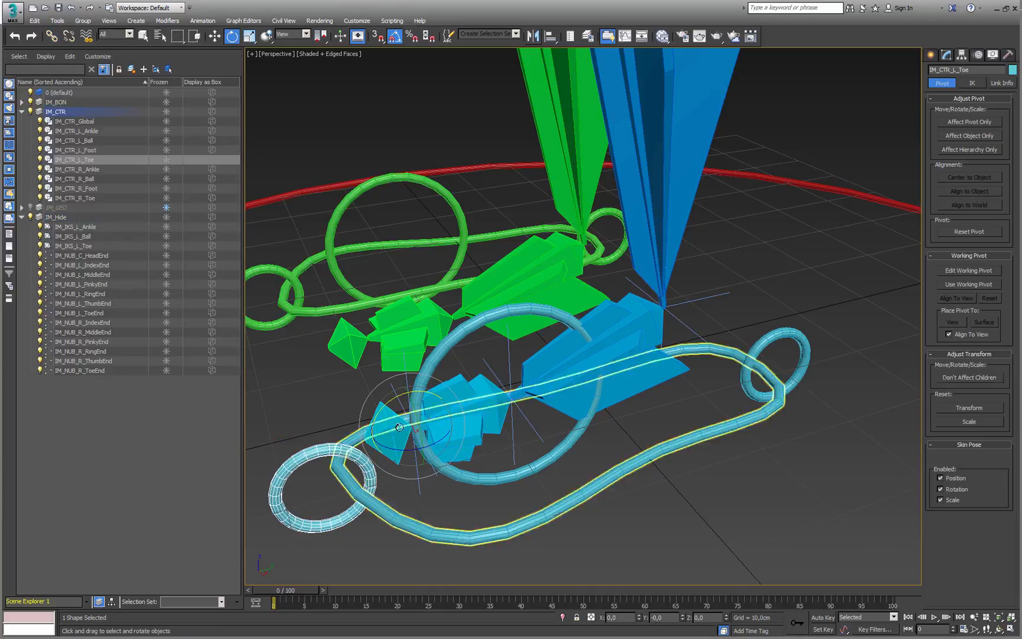
pyautogui.moveTo(397, 400); pyautogui.dragTo(377, 410)
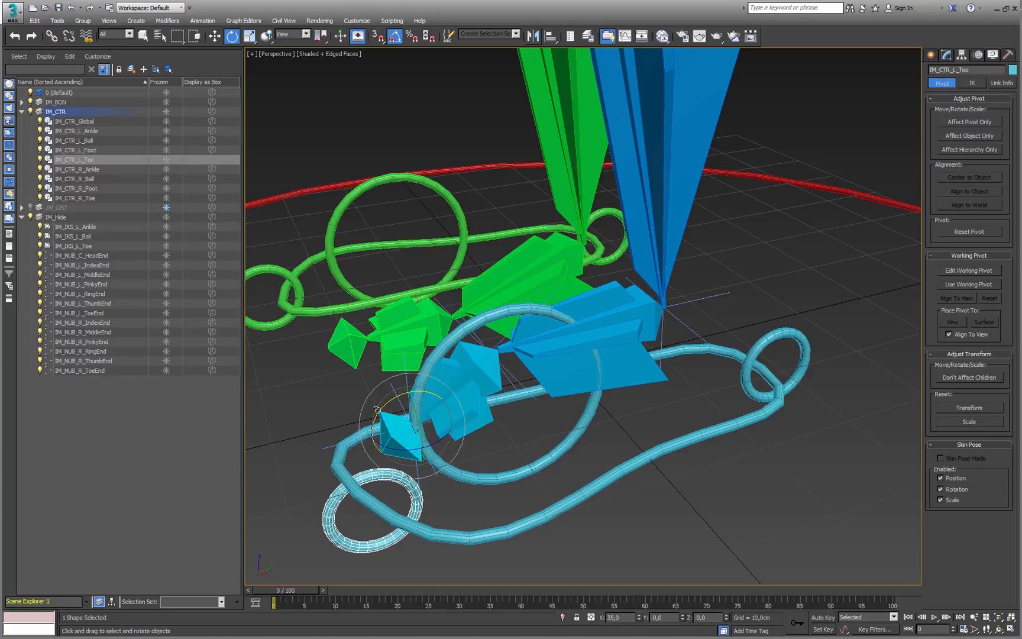
pyautogui.hotkey('ctrl', 'z')
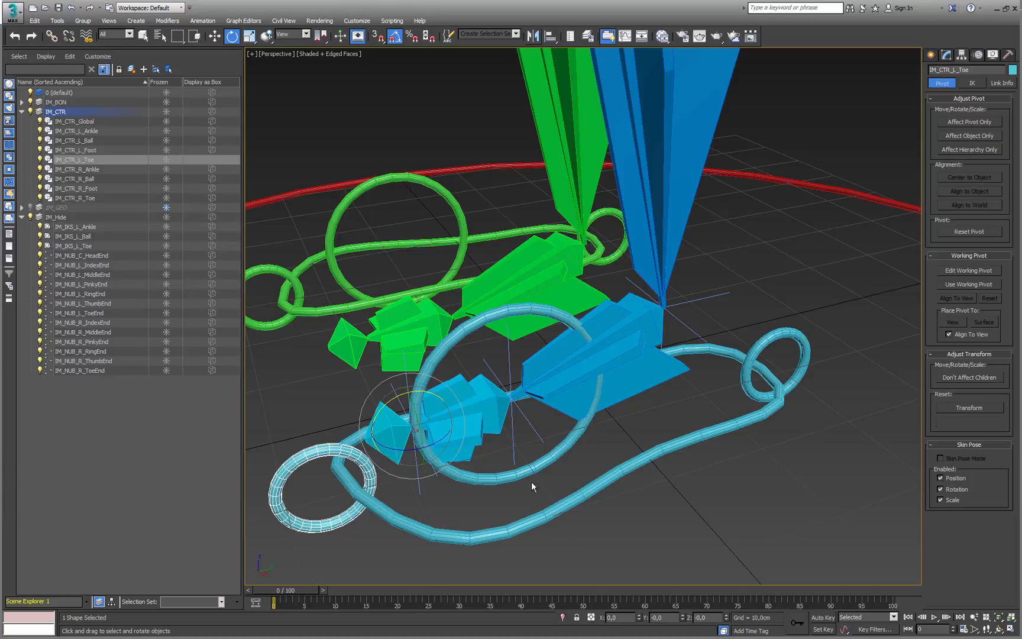
# Link the large circle IM_CTR_L_Ball and the heel circle IM_CTR_L_Ankle together to the front circle IM_CTR_L_Toe as their parent
pyautogui.click(548, 456)
pyautogui.keyDown('ctrl'); pyautogui.click(805, 355); pyautogui.keyUp('ctrl')
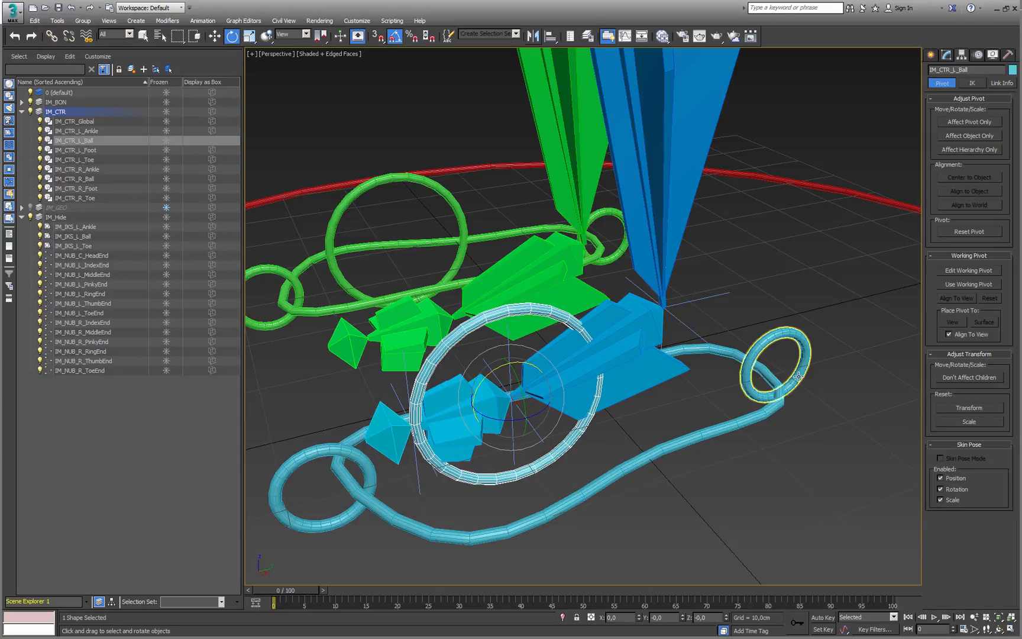
pyautogui.click(52, 36)
pyautogui.moveTo(512, 481); pyautogui.dragTo(356, 563)
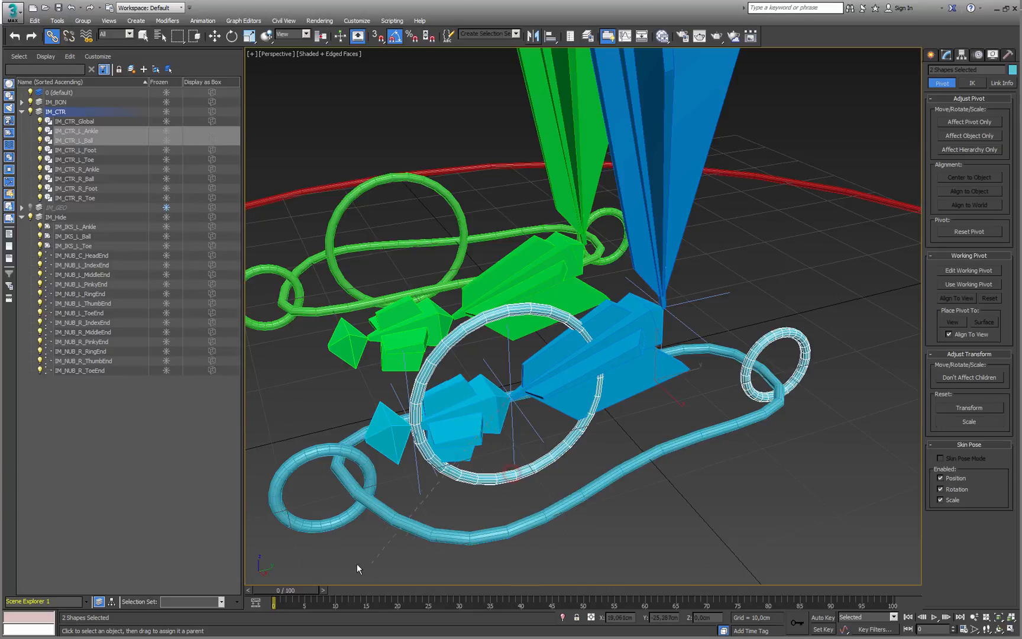
pyautogui.moveTo(329, 527); pyautogui.dragTo(329, 523)
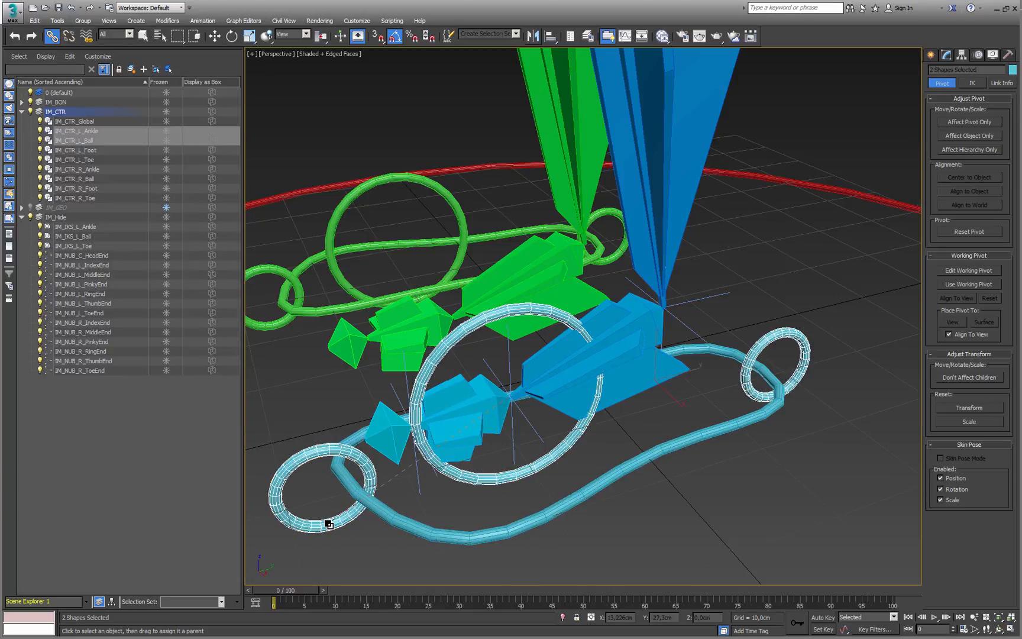
pyautogui.rightClick(329, 523)
pyautogui.click(293, 548)
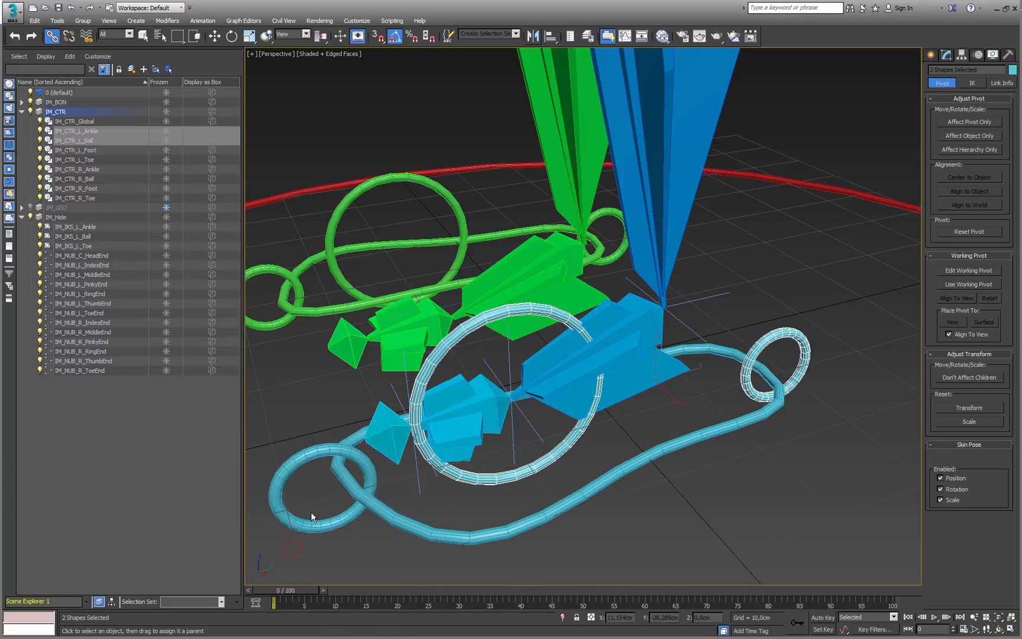
# Test-rotate the front circle IM_CTR_L_Toe with the ball and heel circles attached, and undo the rotation
pyautogui.click(310, 514)
pyautogui.press('e')
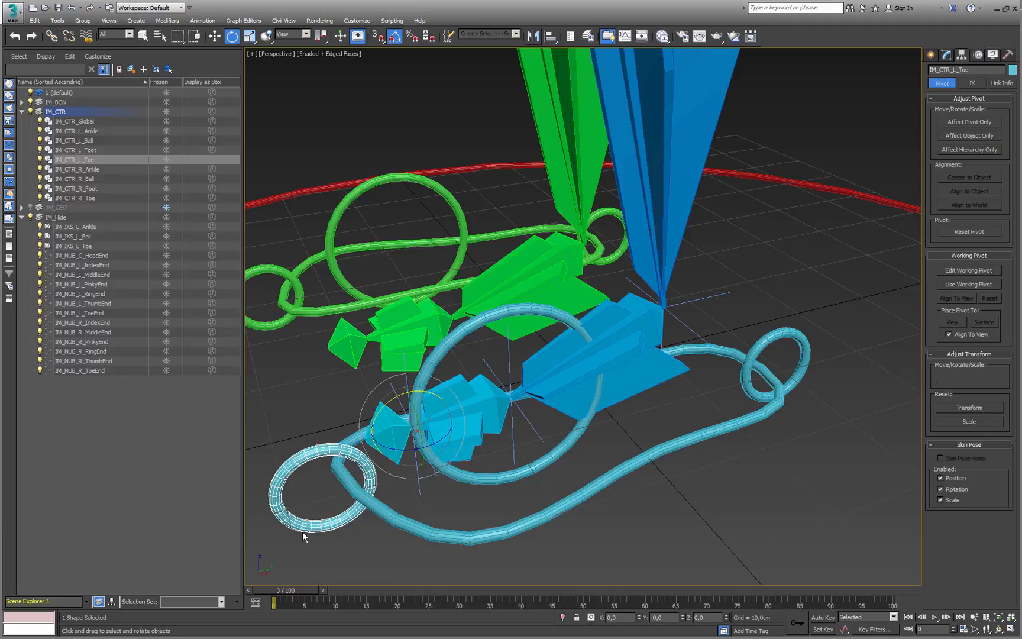
pyautogui.moveTo(378, 412); pyautogui.dragTo(413, 416)
pyautogui.scroll(-2, 427, 420)
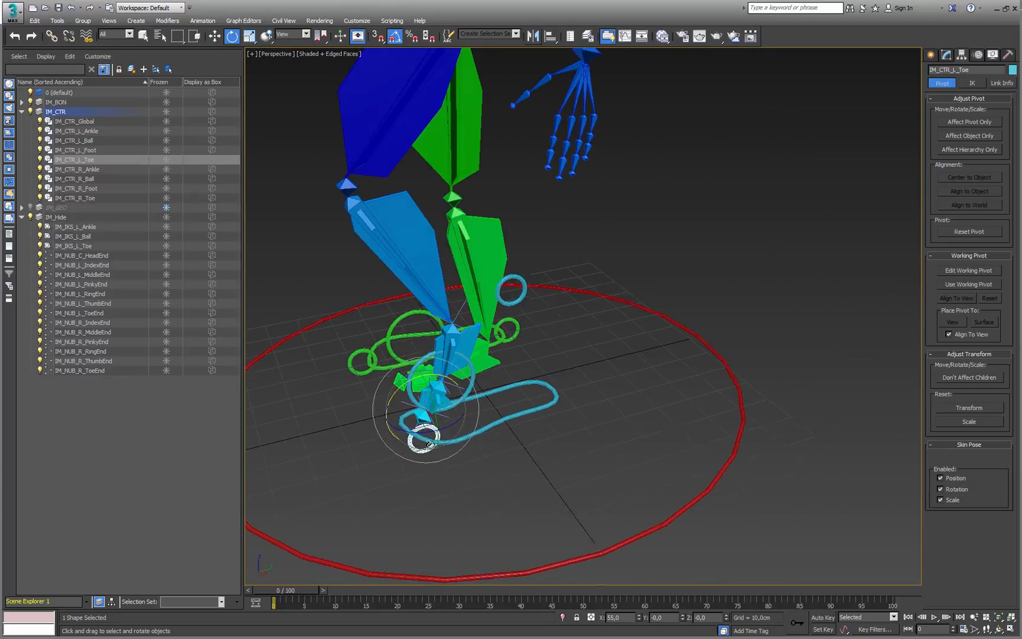
pyautogui.moveTo(419, 457)
pyautogui.keyDown('alt'); pyautogui.mouseDown(button='middle')
pyautogui.moveTo(438, 443)
pyautogui.moveTo(440, 456)
pyautogui.moveTo(419, 470)
pyautogui.moveTo(431, 458)
pyautogui.mouseUp(button='middle'); pyautogui.keyUp('alt')
pyautogui.hotkey('ctrl', 'z')
pyautogui.scroll(3, 418, 470)
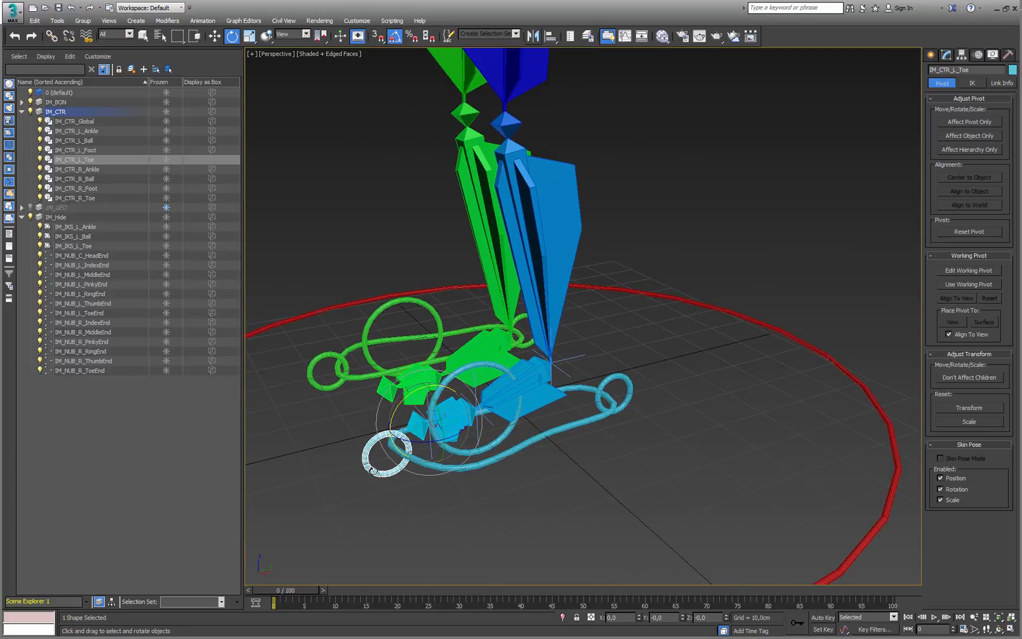
# Link the front circle IM_CTR_L_Toe to the foot outline IM_CTR_L_Foot, and link the foot outline to the red circle IM_CTR_Global
pyautogui.click(53, 39)
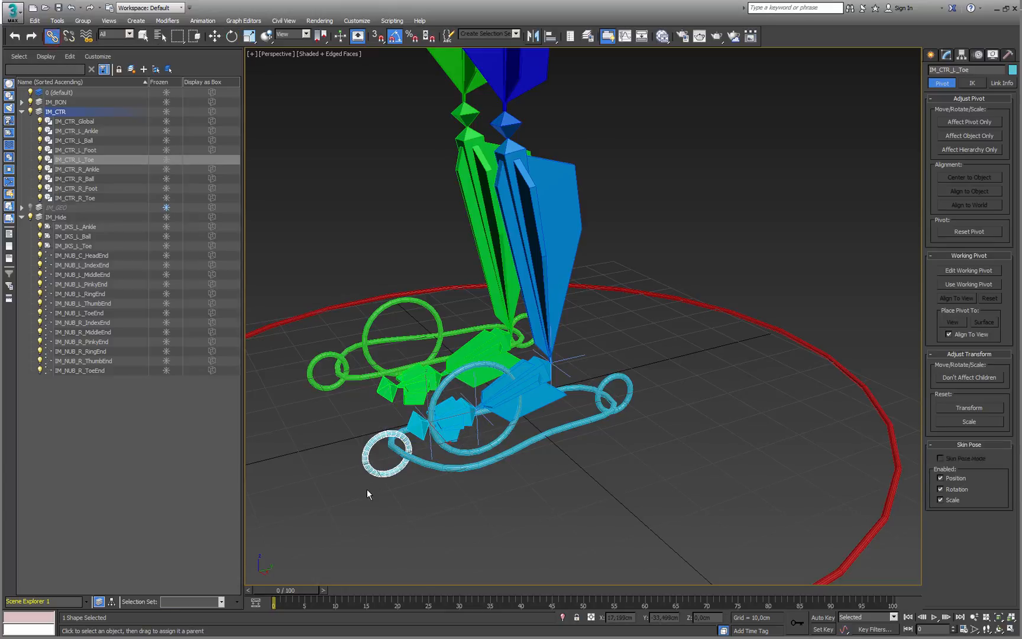
pyautogui.moveTo(547, 446); pyautogui.dragTo(754, 460)
pyautogui.moveTo(862, 409); pyautogui.dragTo(873, 402)
# Test-move the foot outline IM_CTR_L_Foot to check the whole left foot hierarchy, and undo the move
pyautogui.press('w')
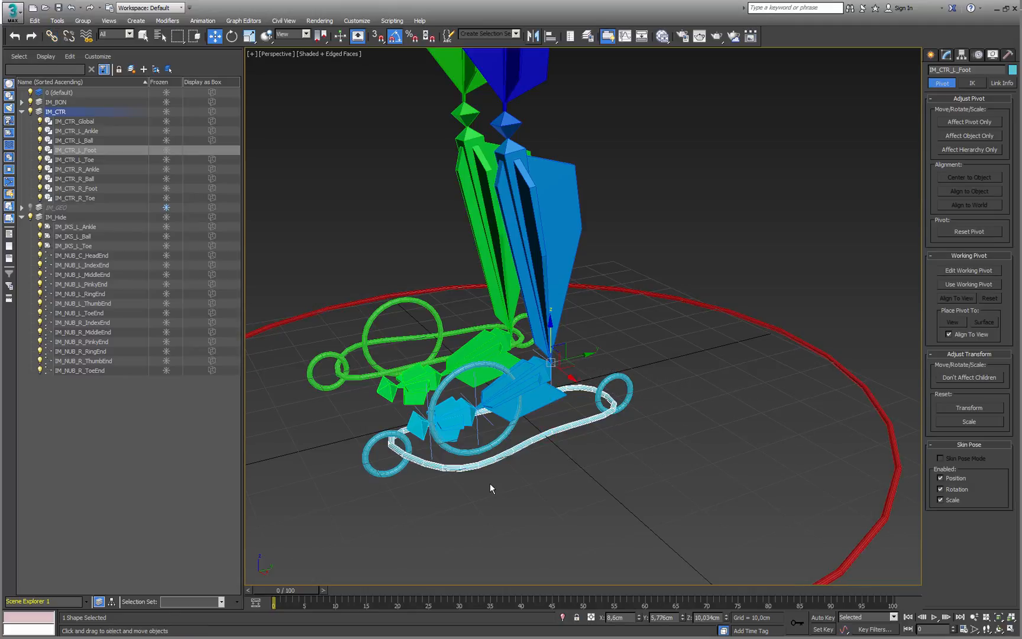
pyautogui.scroll(2, 546, 438)
pyautogui.keyDown('alt'); pyautogui.moveTo(545, 439); pyautogui.dragTo(525, 429, button='middle'); pyautogui.keyUp('alt')
pyautogui.keyDown('alt'); pyautogui.moveTo(591, 359); pyautogui.dragTo(627, 376, button='middle'); pyautogui.keyUp('alt')
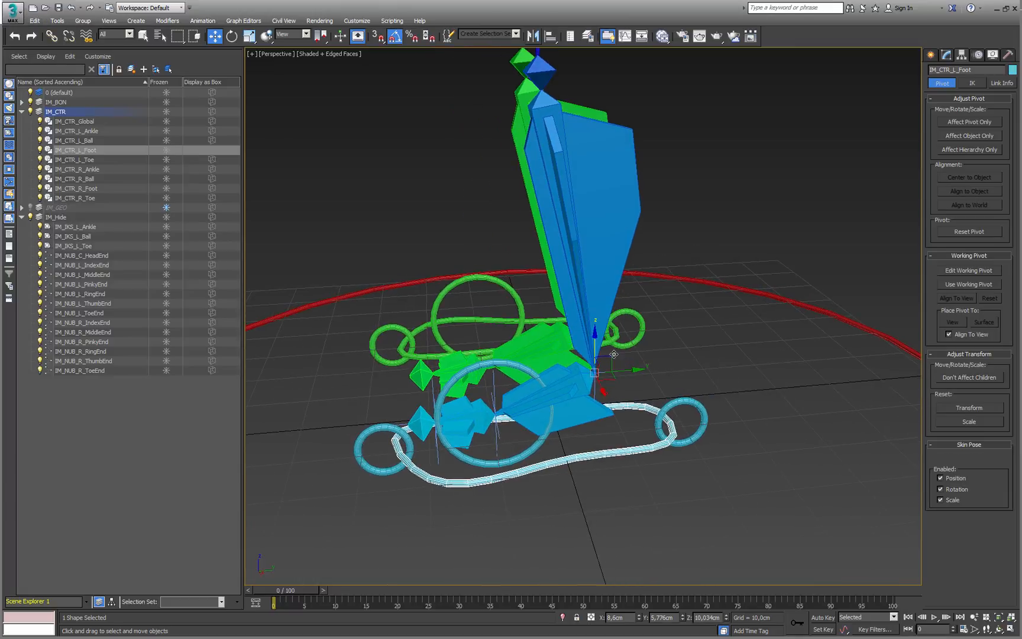
pyautogui.moveTo(612, 356); pyautogui.dragTo(480, 233)
pyautogui.hotkey('ctrl', 'z')
# Test-rotate the foot outline IM_CTR_L_Foot around the ankle and undo the rotation
pyautogui.keyDown('alt'); pyautogui.moveTo(503, 310); pyautogui.dragTo(557, 326, button='middle'); pyautogui.keyUp('alt')
pyautogui.press('e')
pyautogui.moveTo(589, 344); pyautogui.dragTo(543, 337)
pyautogui.hotkey('ctrl', 'z')
pyautogui.hotkey('ctrl', 'z')
# Test-rotate the heel circle IM_CTR_L_Ankle to lift the heel, check the leg from the side, and undo the rotation
pyautogui.click(622, 359)
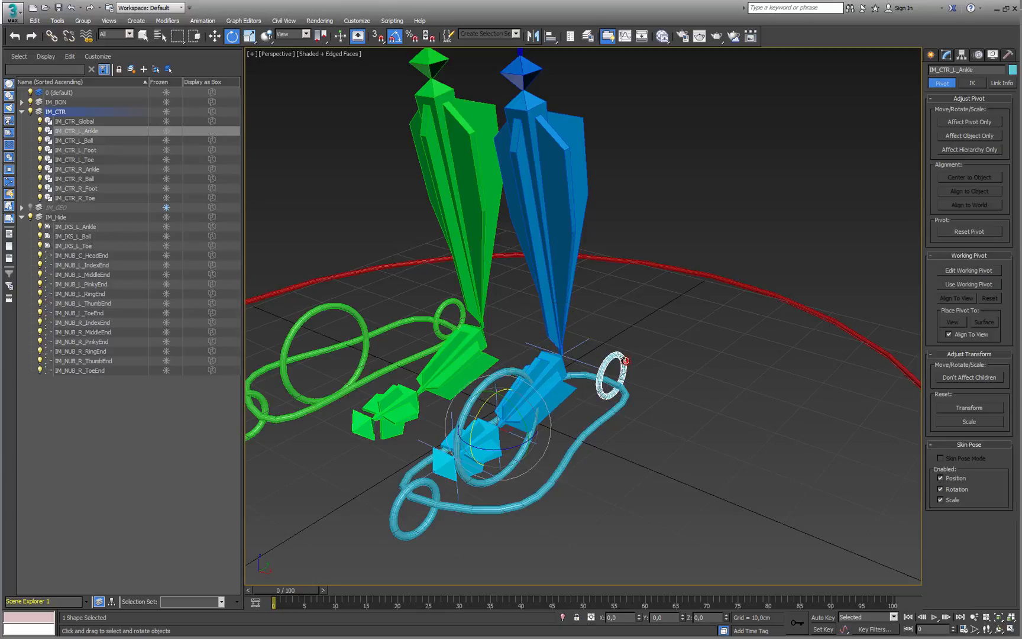
pyautogui.moveTo(482, 408); pyautogui.dragTo(458, 441)
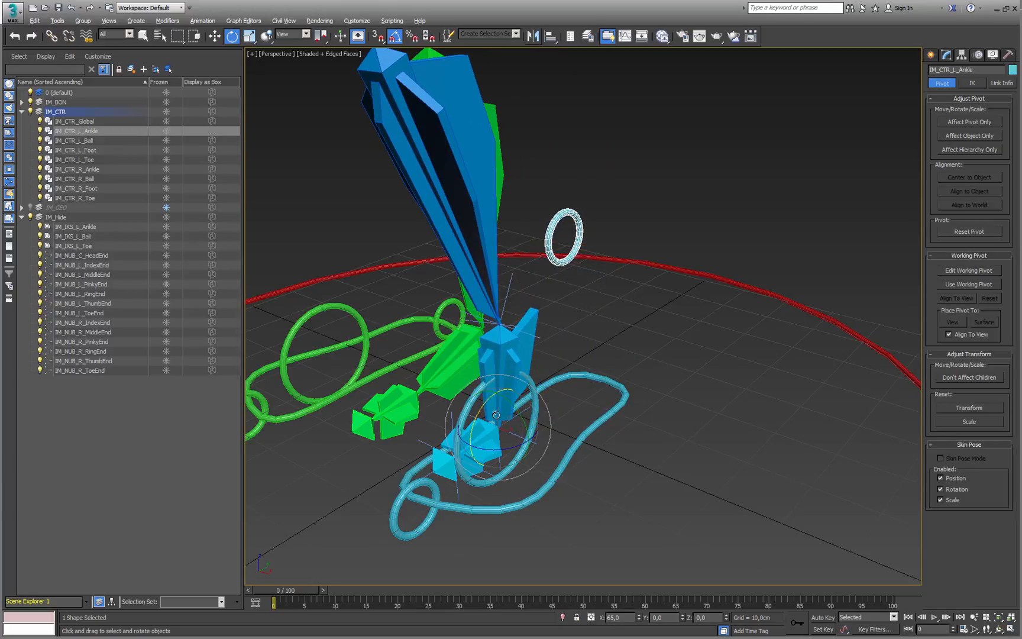
pyautogui.scroll(-3, 458, 442)
pyautogui.keyDown('alt'); pyautogui.moveTo(458, 442); pyautogui.dragTo(412, 408, button='middle'); pyautogui.keyUp('alt')
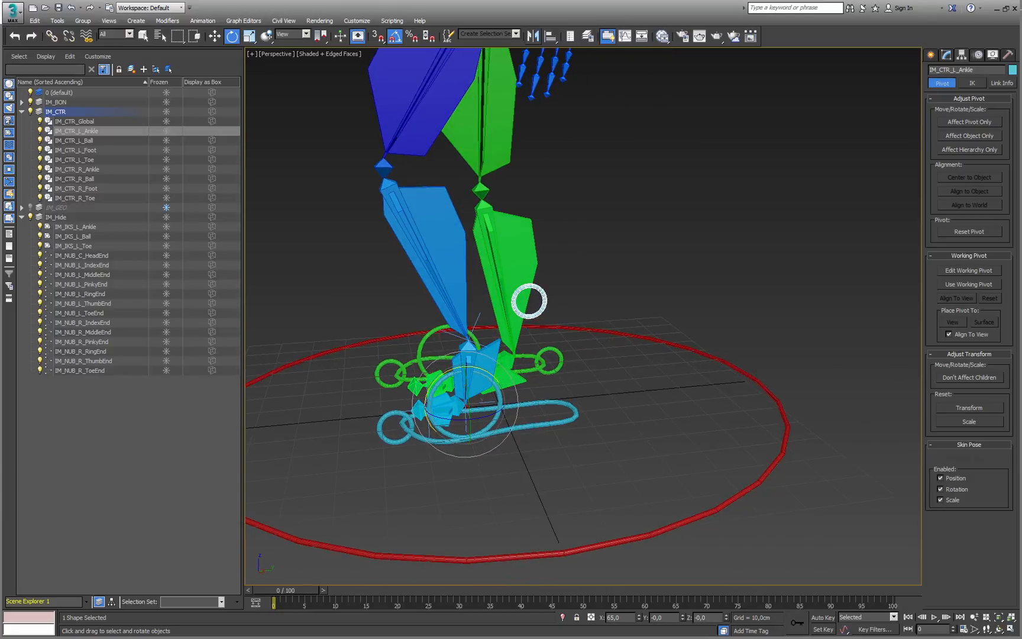
pyautogui.hotkey('ctrl', 'z')
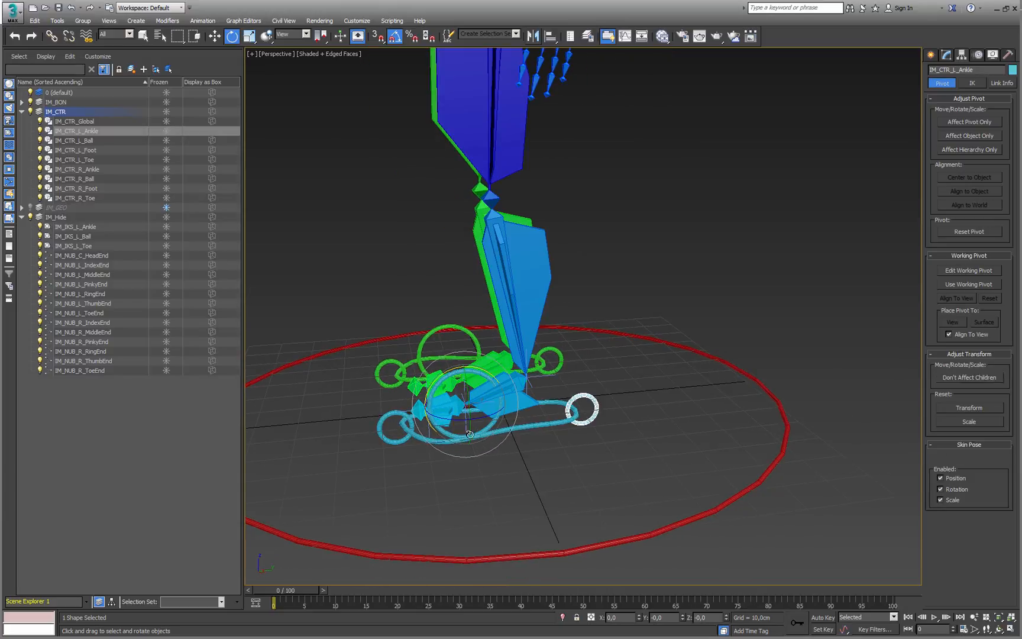
# Test-rotate the large circle IM_CTR_L_Ball and the front circle IM_CTR_L_Toe in turn, undoing each rotation
pyautogui.click(441, 379)
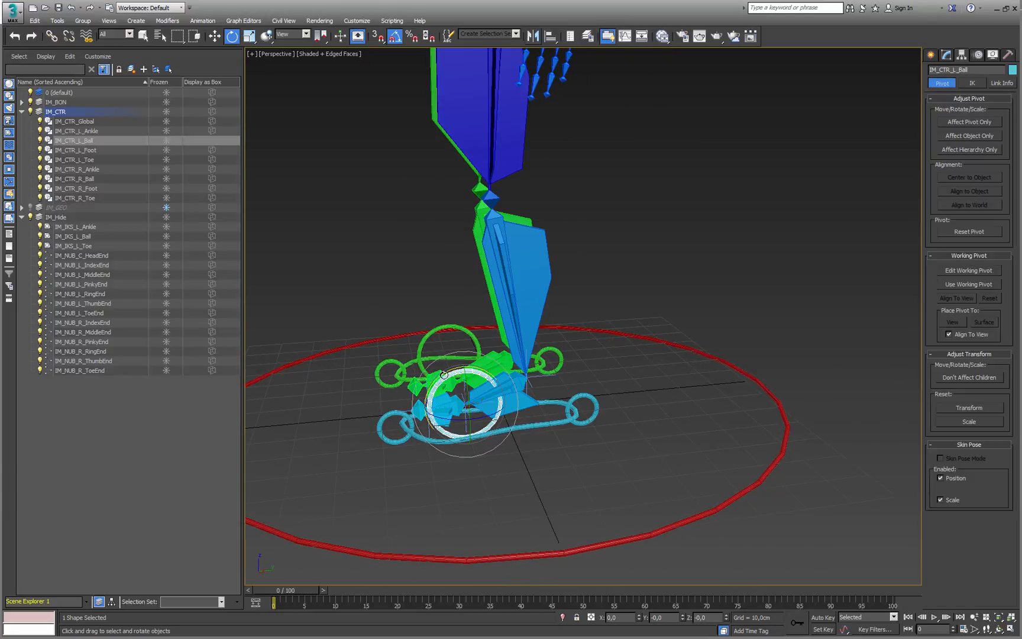
pyautogui.moveTo(440, 379); pyautogui.dragTo(477, 348)
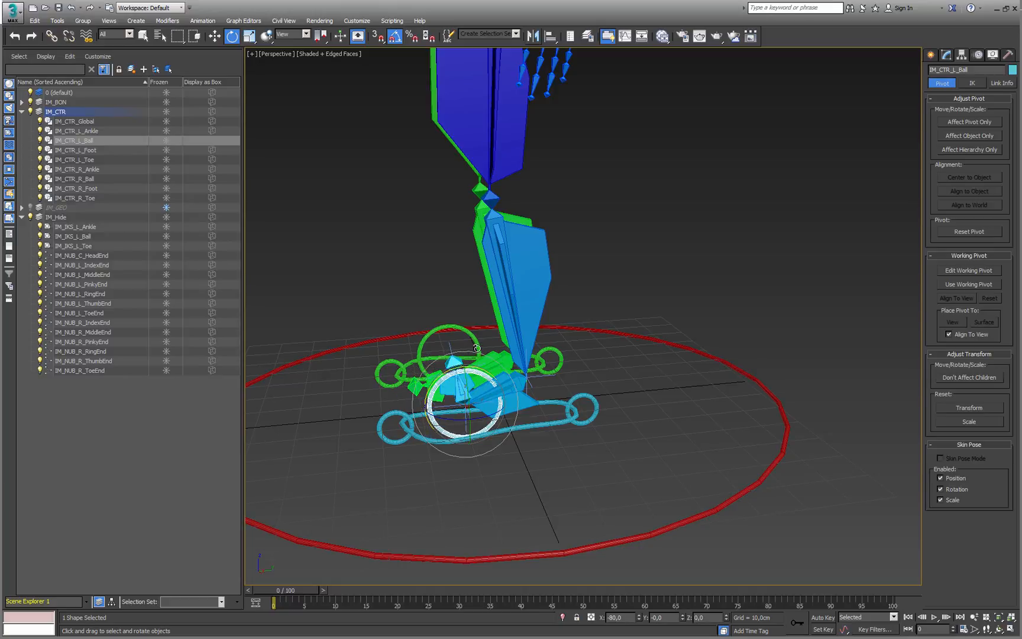
pyautogui.hotkey('ctrl', 'z')
pyautogui.click(386, 414)
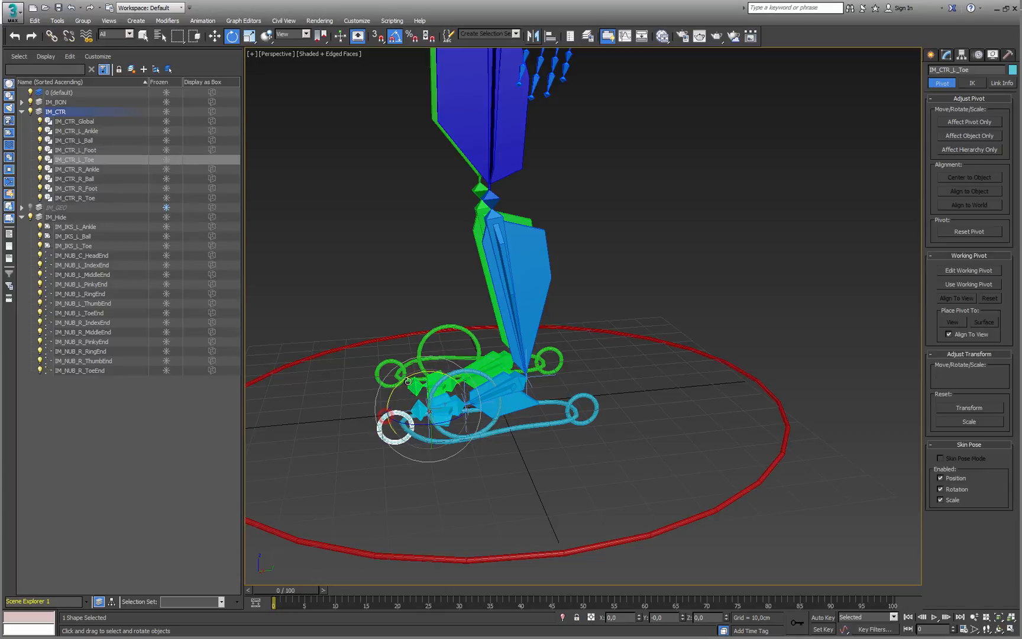
pyautogui.moveTo(384, 411)
pyautogui.mouseDown()
pyautogui.moveTo(380, 396)
pyautogui.moveTo(408, 374)
pyautogui.moveTo(383, 408)
pyautogui.mouseUp()
pyautogui.hotkey('ctrl', 'z')
# Create a cube with sides of about 6.7 cm on the ground in front of the feet
pyautogui.scroll(-2, 443, 379)
pyautogui.keyDown('alt'); pyautogui.moveTo(424, 383); pyautogui.dragTo(494, 489, button='middle'); pyautogui.keyUp('alt')
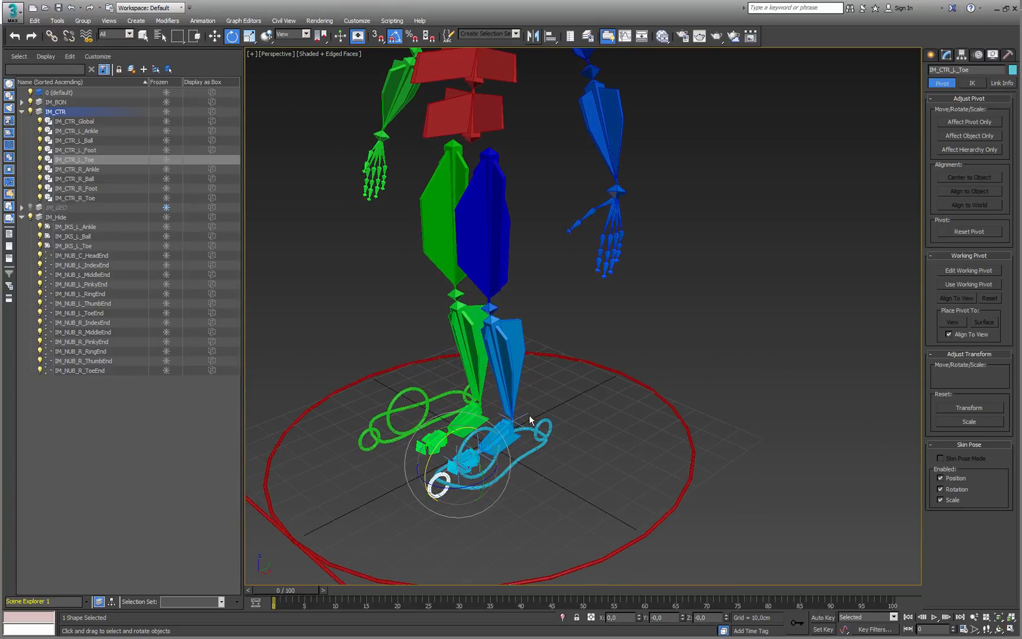
pyautogui.click(932, 54)
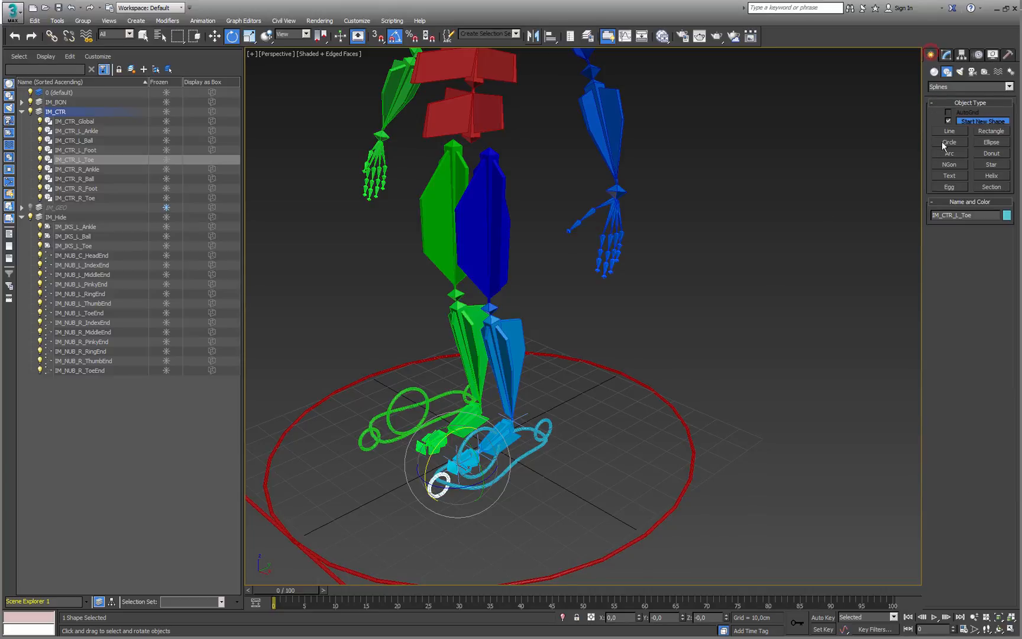
pyautogui.click(934, 71)
pyautogui.click(951, 122)
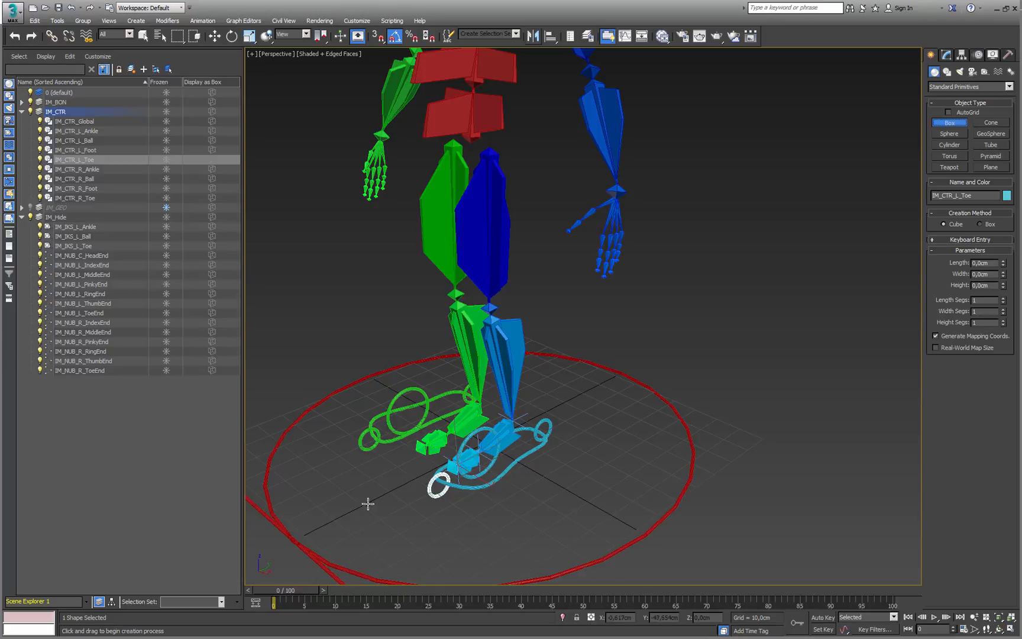
pyautogui.moveTo(379, 518)
pyautogui.mouseDown()
pyautogui.moveTo(395, 527)
pyautogui.moveTo(388, 520)
pyautogui.mouseUp()
pyautogui.moveTo(387, 520); pyautogui.dragTo(462, 508, button='middle')
pyautogui.moveTo(462, 507)
pyautogui.keyDown('alt'); pyautogui.mouseDown(button='middle')
pyautogui.moveTo(500, 502)
pyautogui.moveTo(463, 502)
pyautogui.mouseUp(button='middle'); pyautogui.keyUp('alt')
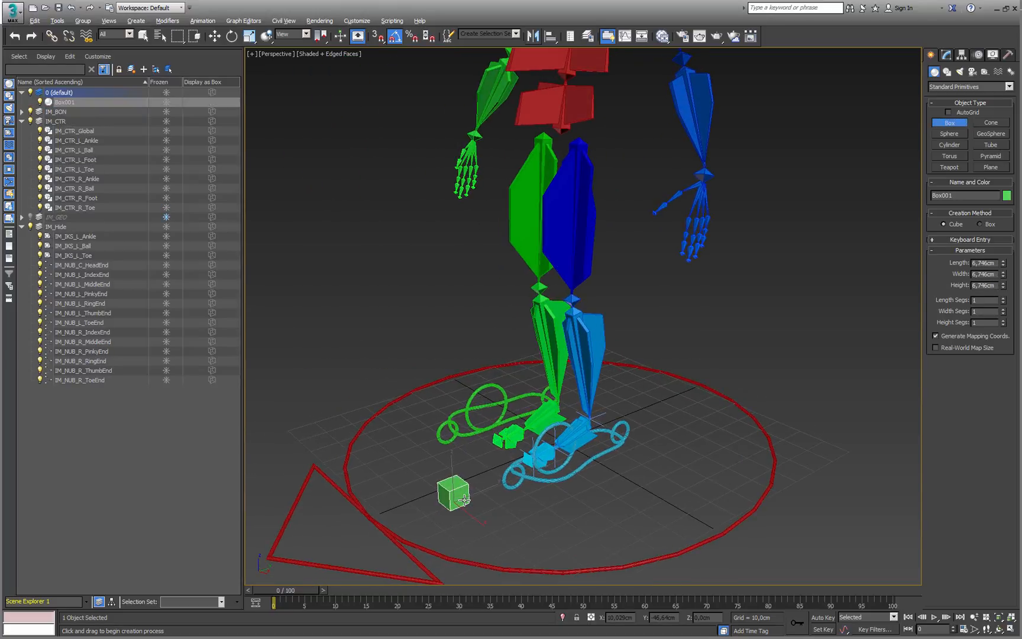
# Convert the cube Box001 in front of the feet to an Editable Poly
pyautogui.scroll(1, 463, 502)
pyautogui.press('e')
pyautogui.rightClick(456, 482)
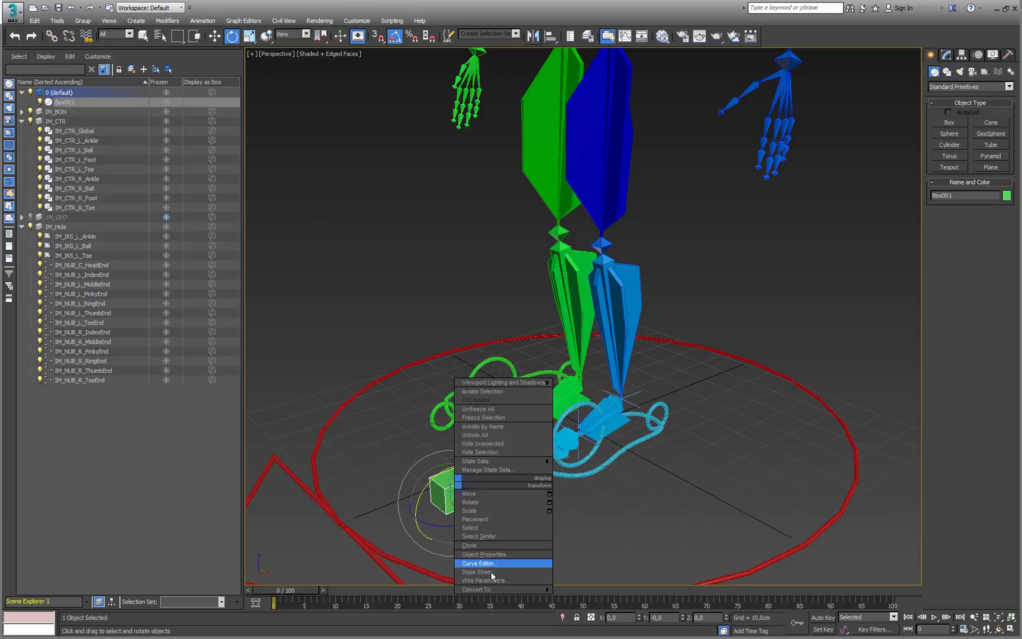
pyautogui.moveTo(491, 589)
pyautogui.click(417, 597)
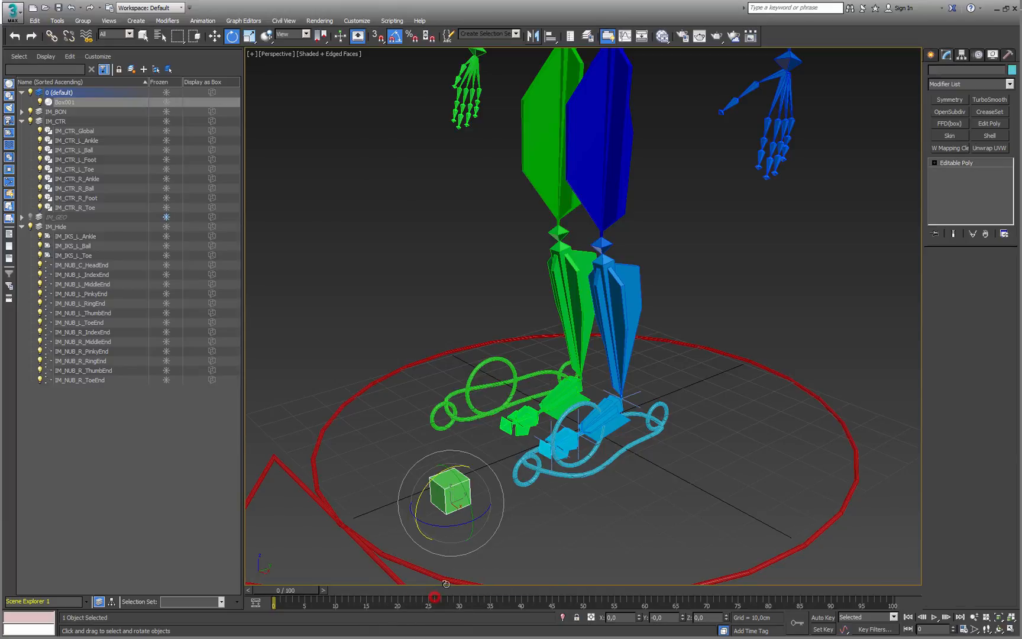
# Create a linear shape named IM_CTR_L_Knee from all the edges of the cube Box001
pyautogui.click(955, 269)
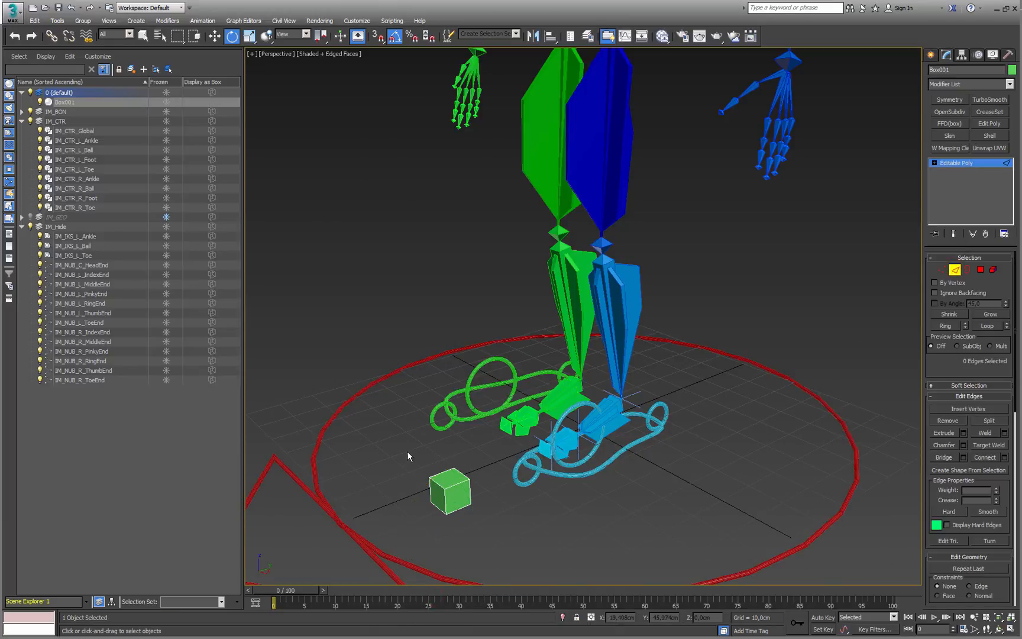
pyautogui.moveTo(511, 547); pyautogui.dragTo(543, 541)
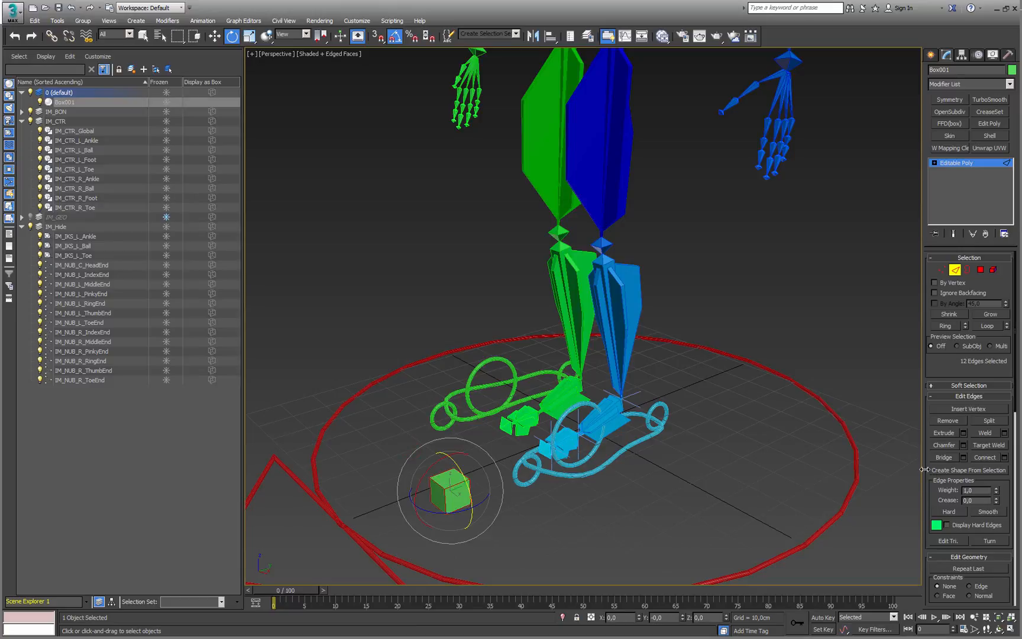
pyautogui.click(999, 471)
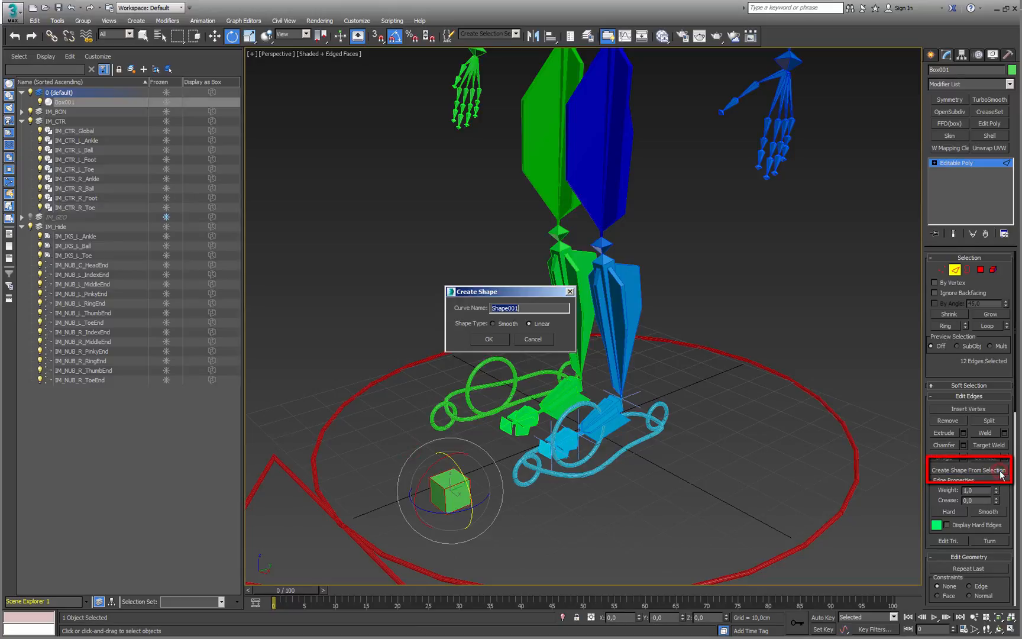
pyautogui.click(548, 324)
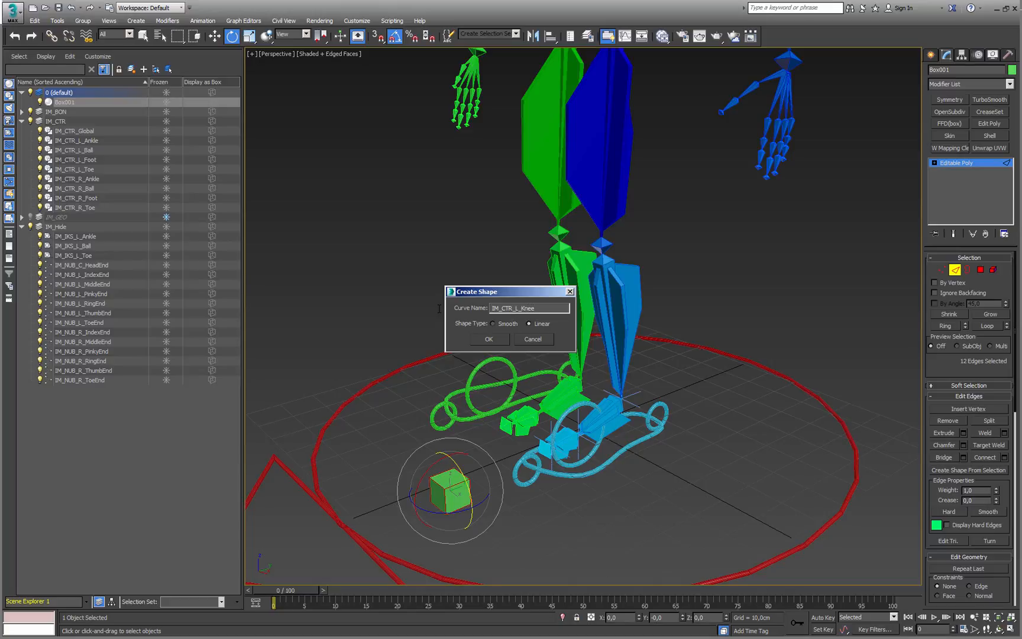
pyautogui.click(489, 340)
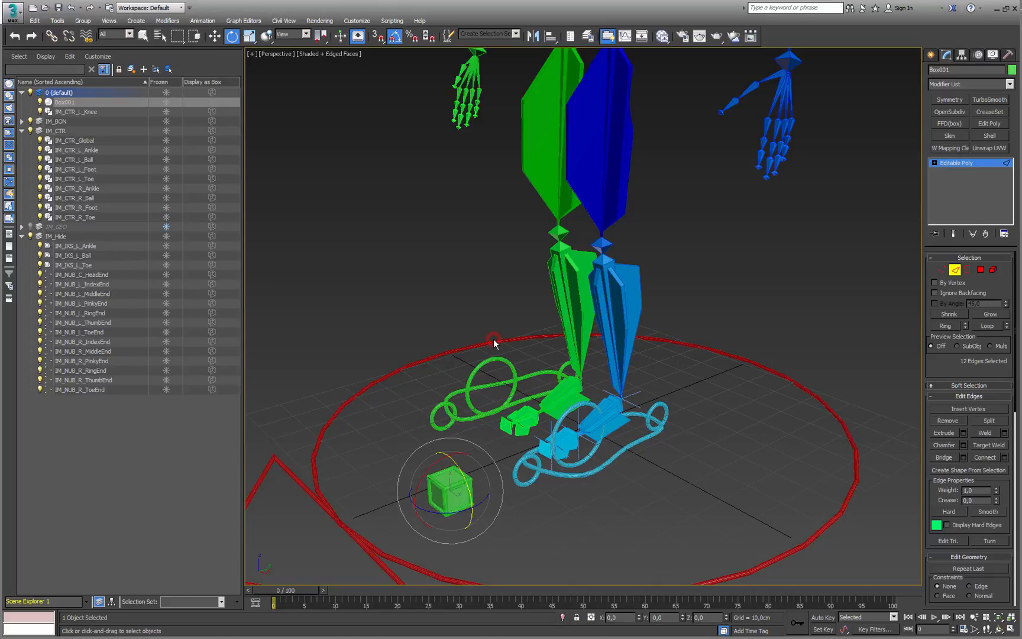
# Leave edge editing, pull the solid cube Box001 away from the new spline cube and delete it
pyautogui.click(954, 270)
pyautogui.scroll(4, 493, 506)
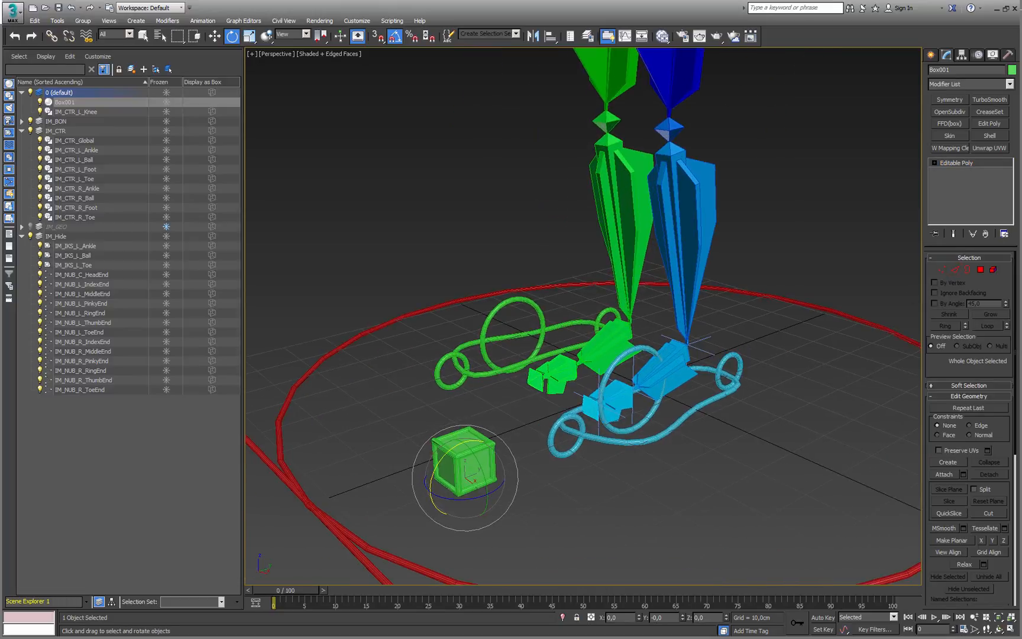
pyautogui.press('w')
pyautogui.keyDown('shift'); pyautogui.moveTo(485, 478); pyautogui.dragTo(596, 519); pyautogui.keyUp('shift')
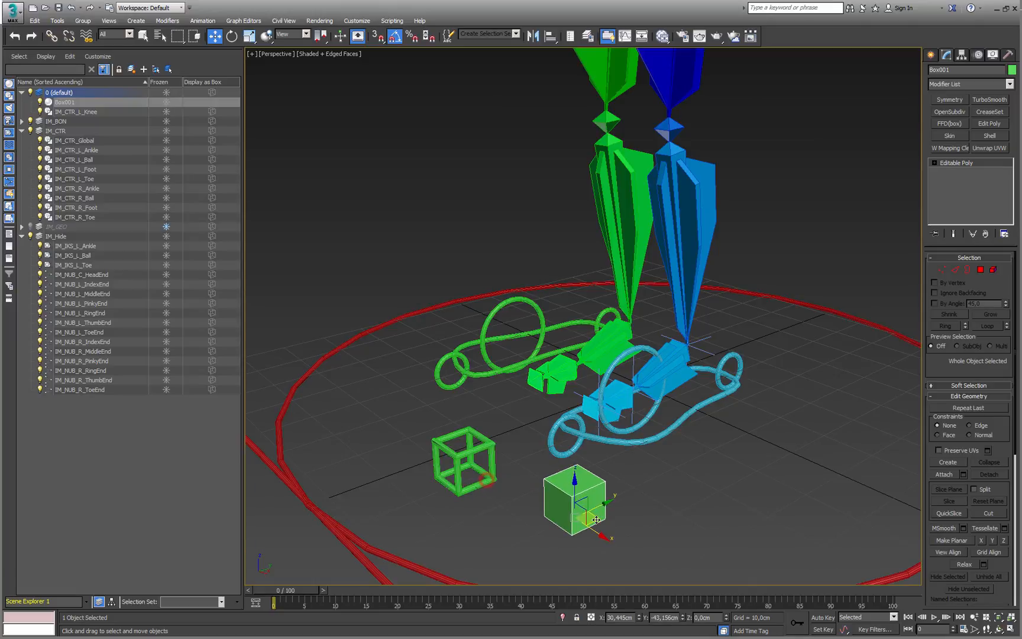
pyautogui.press('Delete')
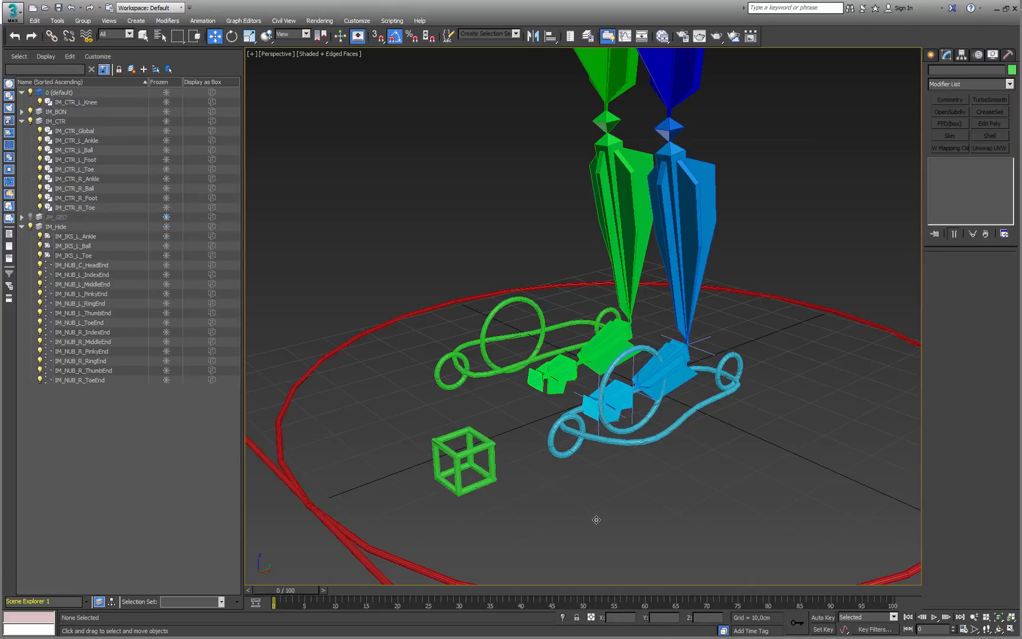
# Change the spline cube IM_CTR_L_Knee's object colour to the light blue of the left foot controls
pyautogui.click(469, 470)
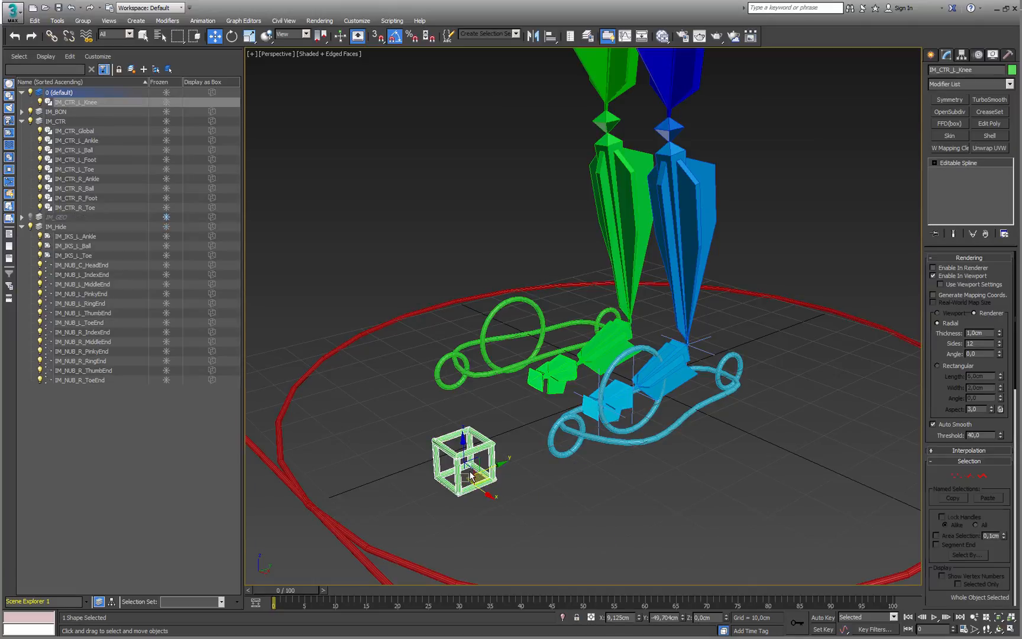
pyautogui.click(1012, 70)
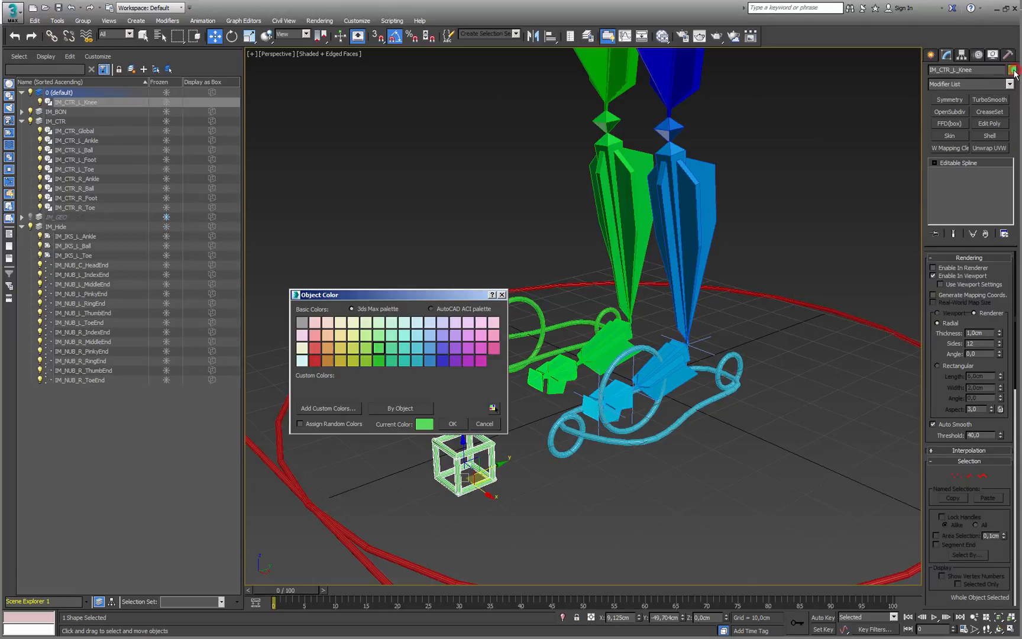
pyautogui.click(416, 359)
pyautogui.click(452, 423)
pyautogui.click(548, 486)
pyautogui.keyDown('alt'); pyautogui.moveTo(522, 465); pyautogui.dragTo(558, 476, button='middle'); pyautogui.keyUp('alt')
pyautogui.click(551, 479)
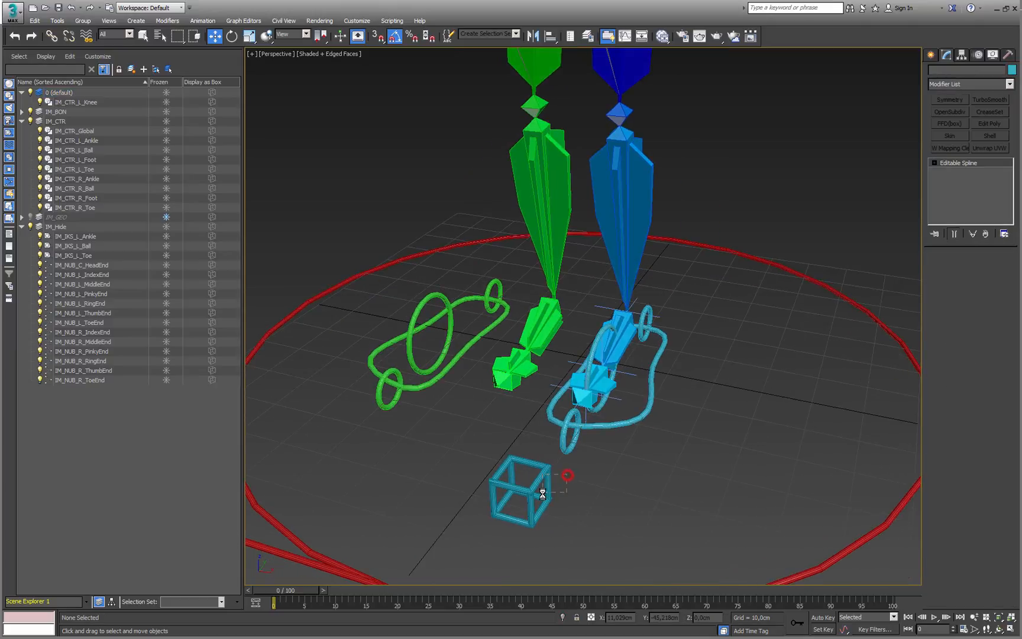
pyautogui.click(1012, 70)
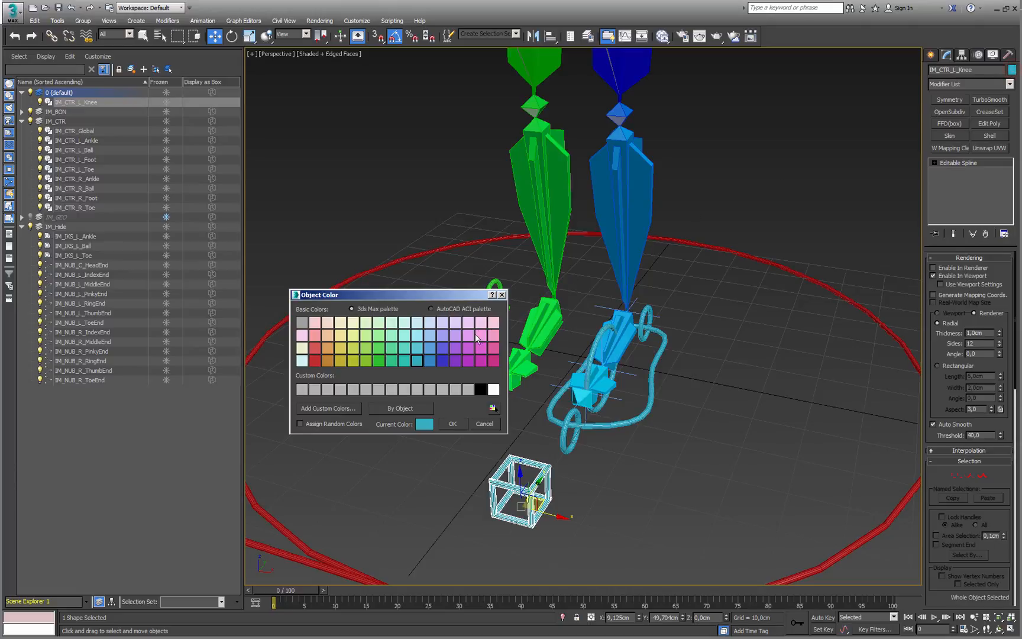
pyautogui.click(453, 423)
# Align IM_CTR_L_Knee to the bone IM_BON_L_Knee by pivot point and move it about 31 cm forward
pyautogui.click(622, 492)
pyautogui.keyDown('alt'); pyautogui.moveTo(622, 492); pyautogui.dragTo(453, 168, button='middle'); pyautogui.keyUp('alt')
pyautogui.click(486, 497)
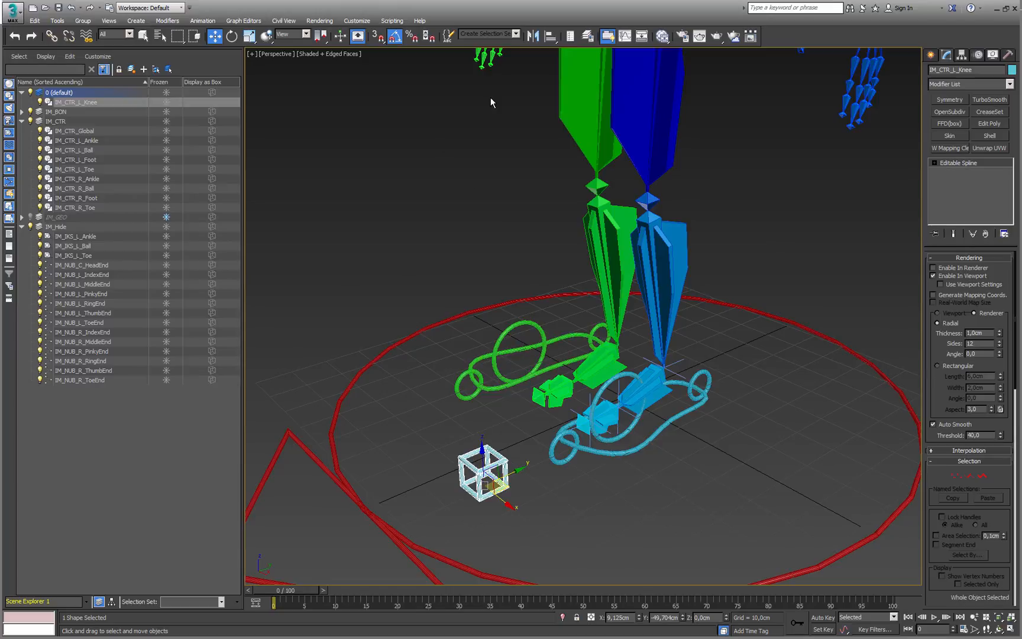
pyautogui.click(551, 36)
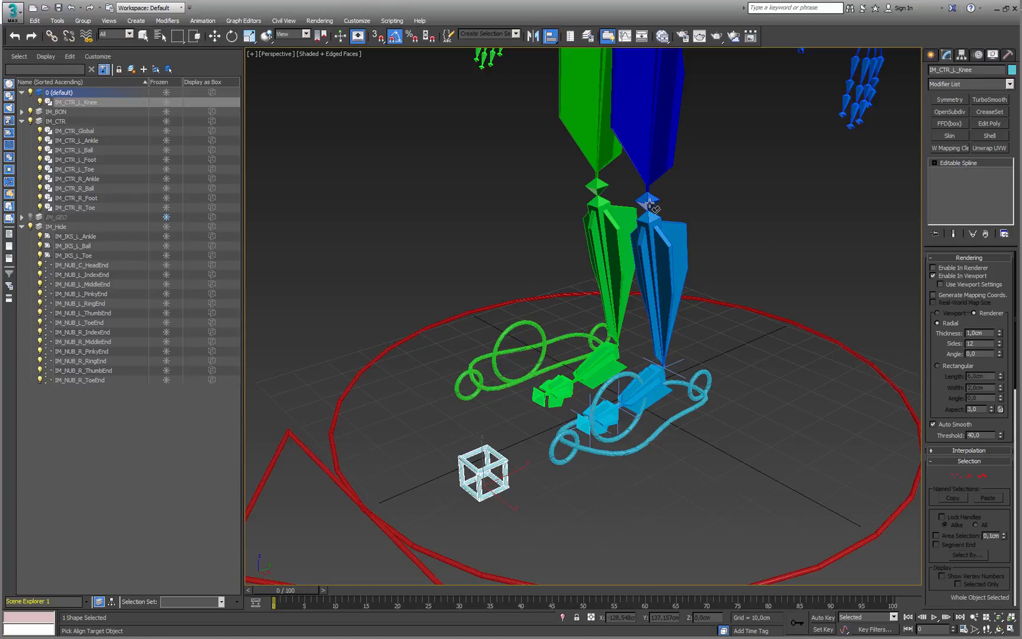
pyautogui.click(649, 204)
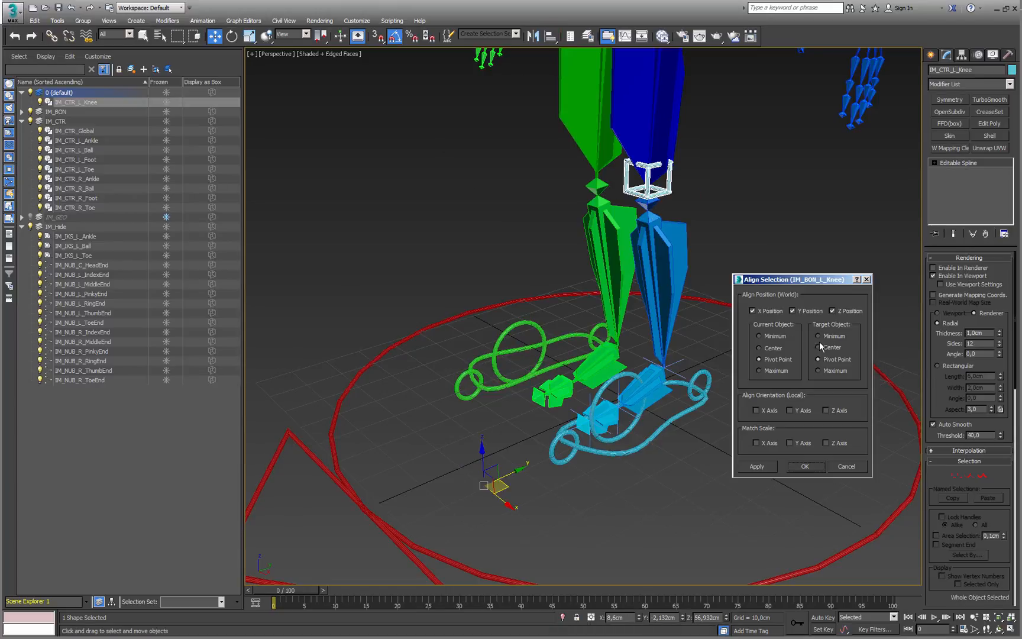
pyautogui.click(806, 466)
pyautogui.hotkey('ctrl', 'z')
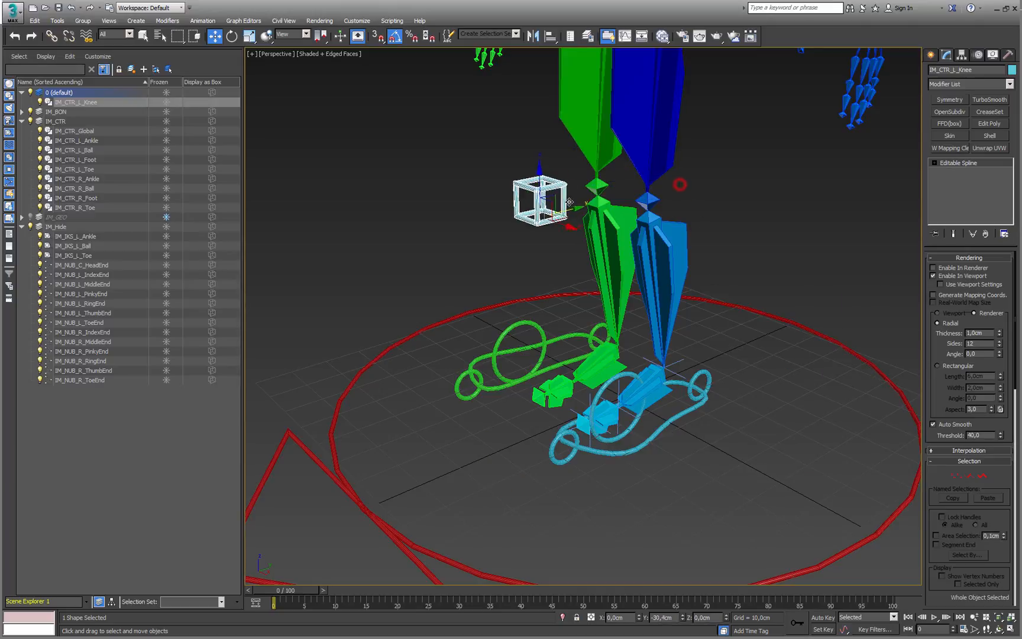
# Centre the pivot of IM_CTR_L_Knee on the object by affecting the pivot only
pyautogui.click(961, 55)
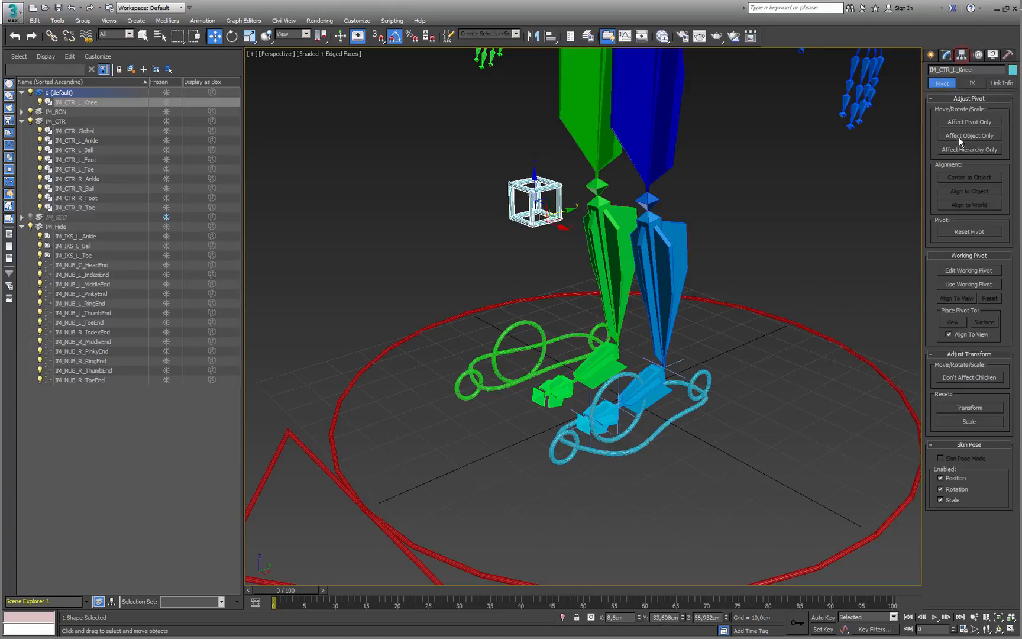
pyautogui.click(965, 122)
pyautogui.click(963, 175)
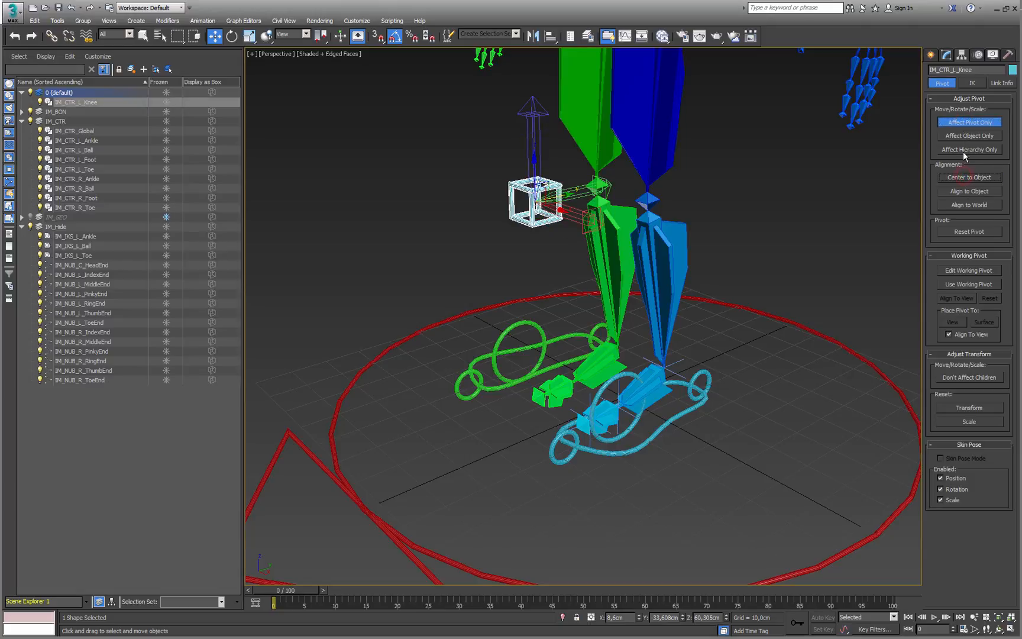
pyautogui.click(964, 122)
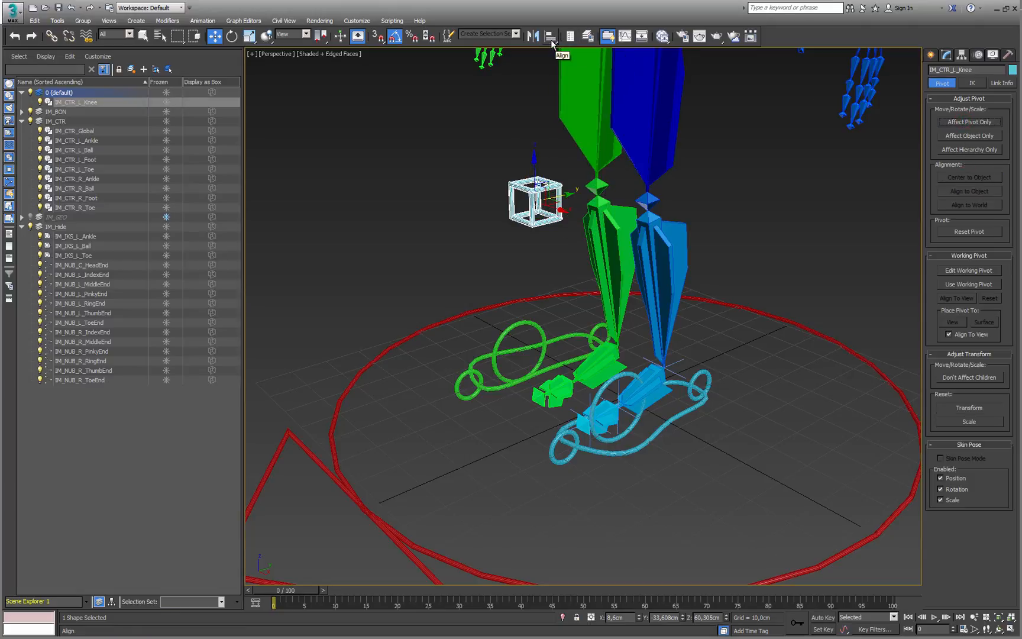
# Align IM_CTR_L_Knee to IM_BON_L_Knee pivot to pivot in X, Y and Z, and move it about 58 cm straight in front of the knee
pyautogui.click(550, 36)
pyautogui.click(648, 201)
pyautogui.click(804, 466)
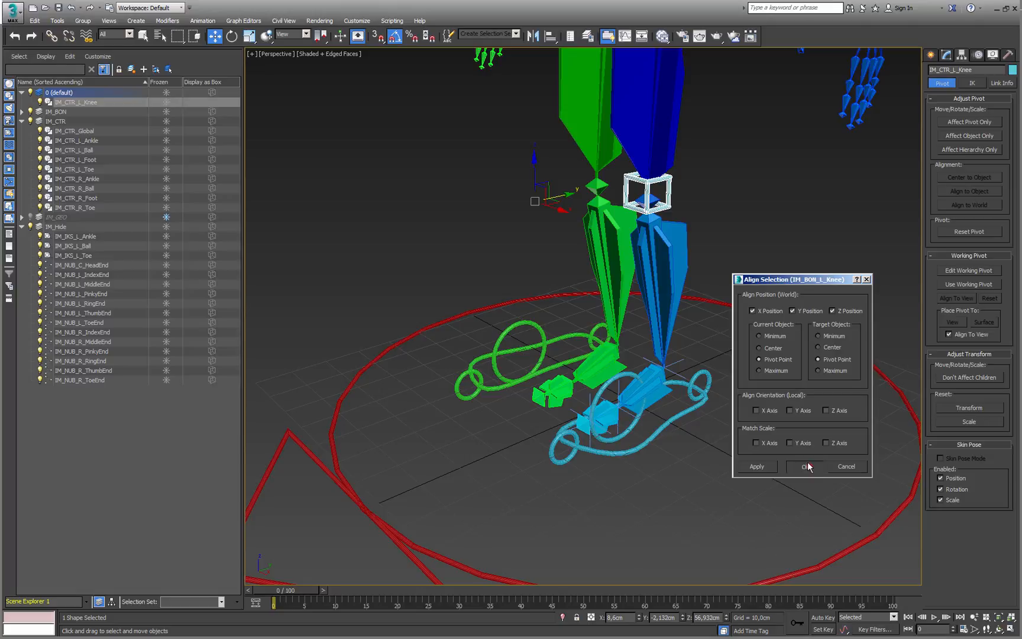
pyautogui.press('z')
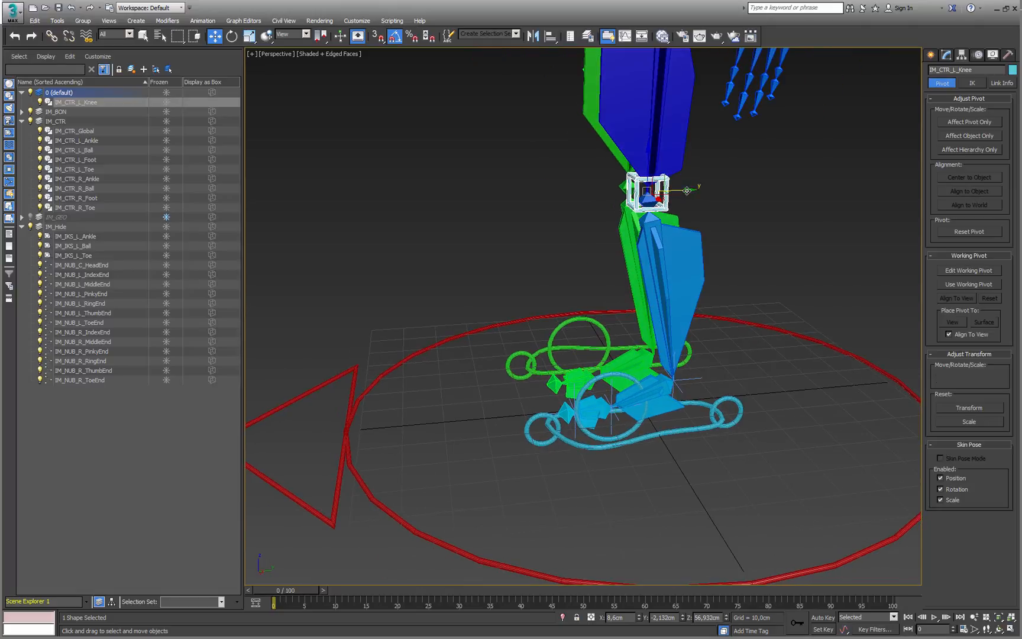
pyautogui.moveTo(690, 189); pyautogui.dragTo(435, 195)
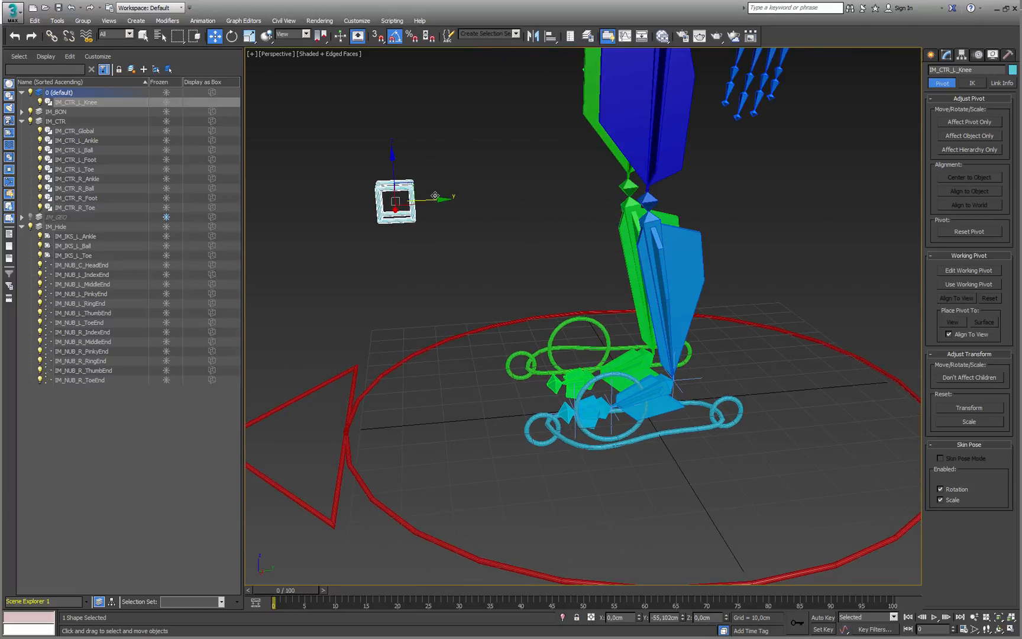
# Assign IM_CTR_L_Knee as the IK solver plane target of the IK goal IM_IKS_L_Ankle
pyautogui.keyDown('alt'); pyautogui.moveTo(435, 195); pyautogui.dragTo(834, 346, button='middle'); pyautogui.keyUp('alt')
pyautogui.click(588, 313)
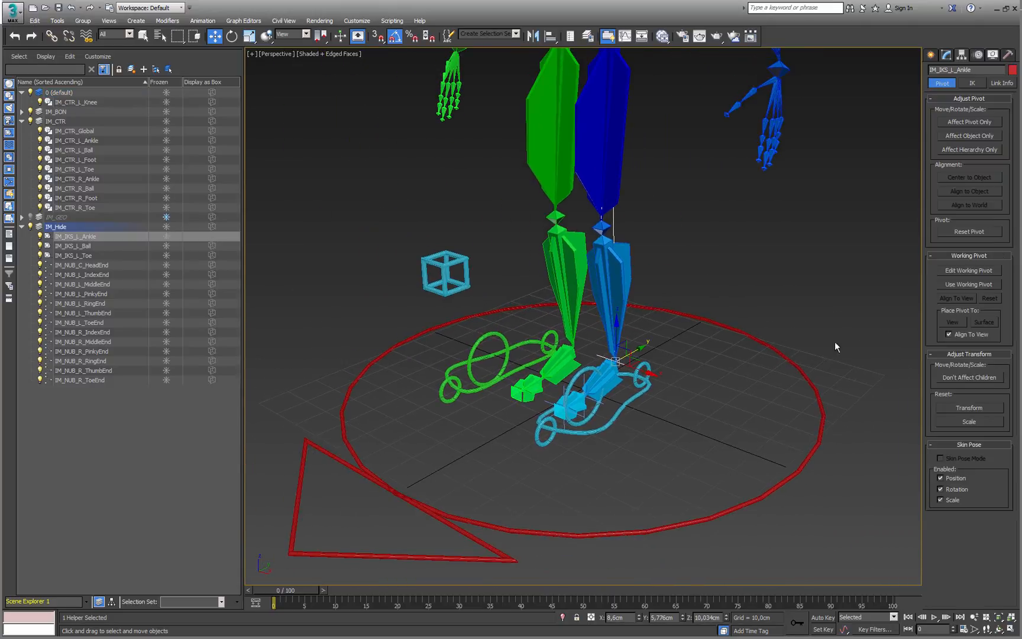
pyautogui.click(976, 55)
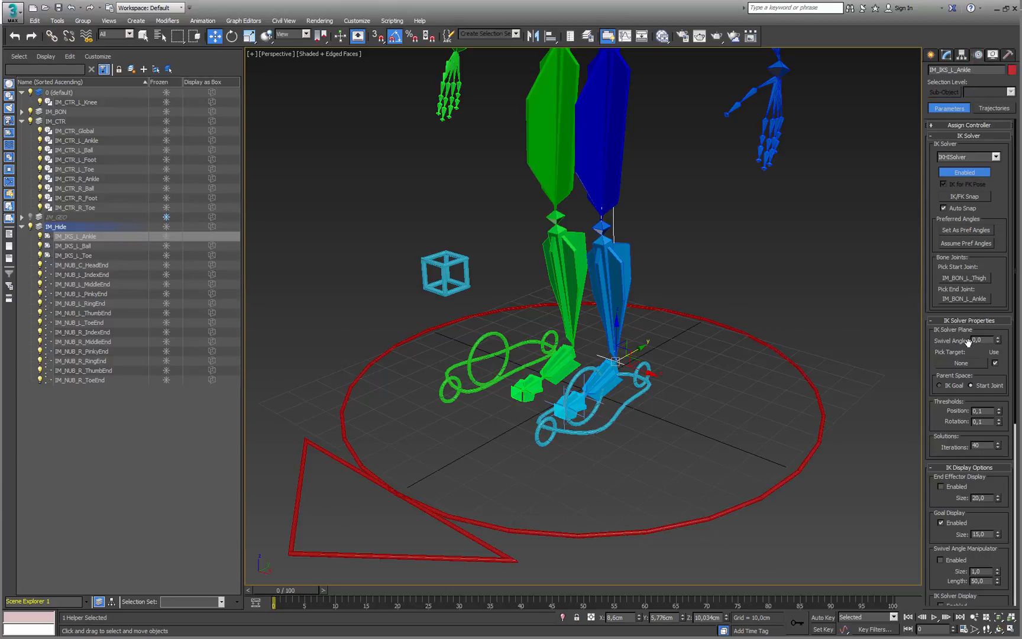
pyautogui.moveTo(997, 333); pyautogui.dragTo(984, 362)
pyautogui.keyDown('alt'); pyautogui.moveTo(615, 302); pyautogui.dragTo(524, 299, button='middle'); pyautogui.keyUp('alt')
pyautogui.keyDown('alt'); pyautogui.moveTo(472, 254); pyautogui.dragTo(428, 250, button='middle'); pyautogui.keyUp('alt')
pyautogui.click(428, 250)
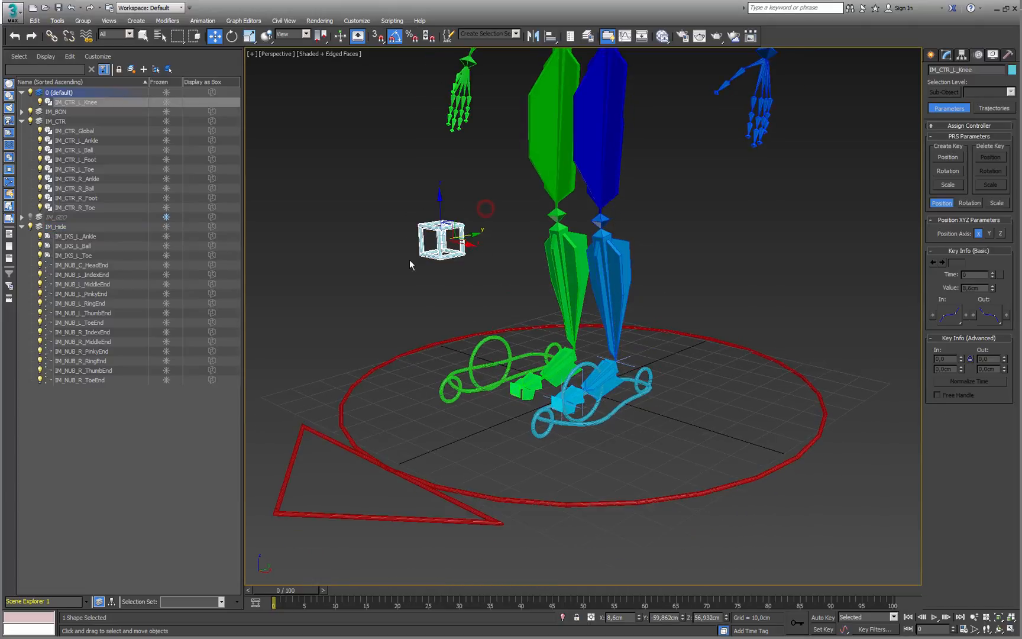
pyautogui.click(629, 358)
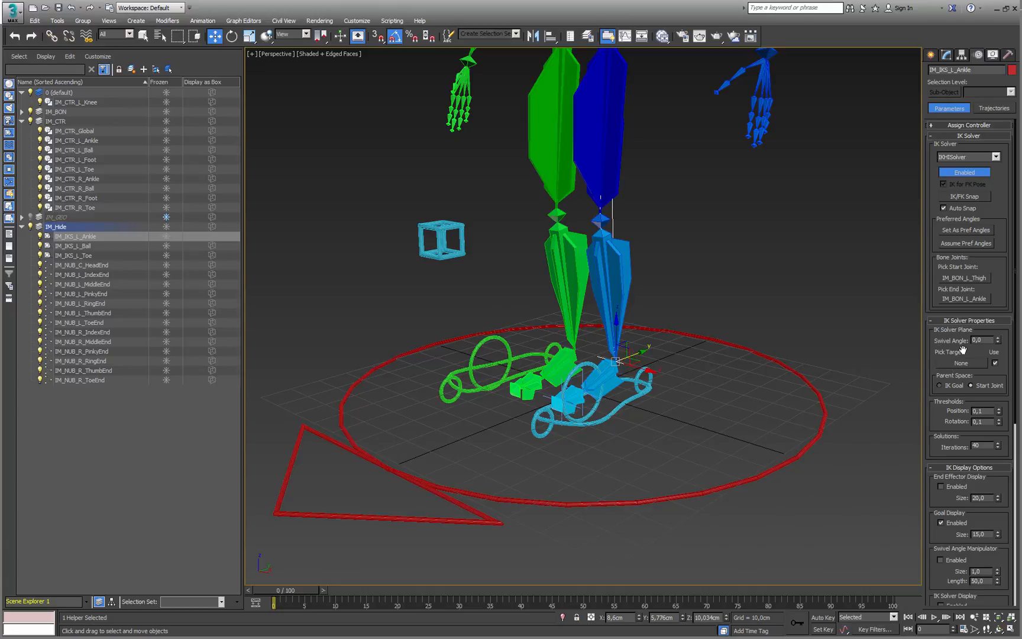
pyautogui.click(963, 363)
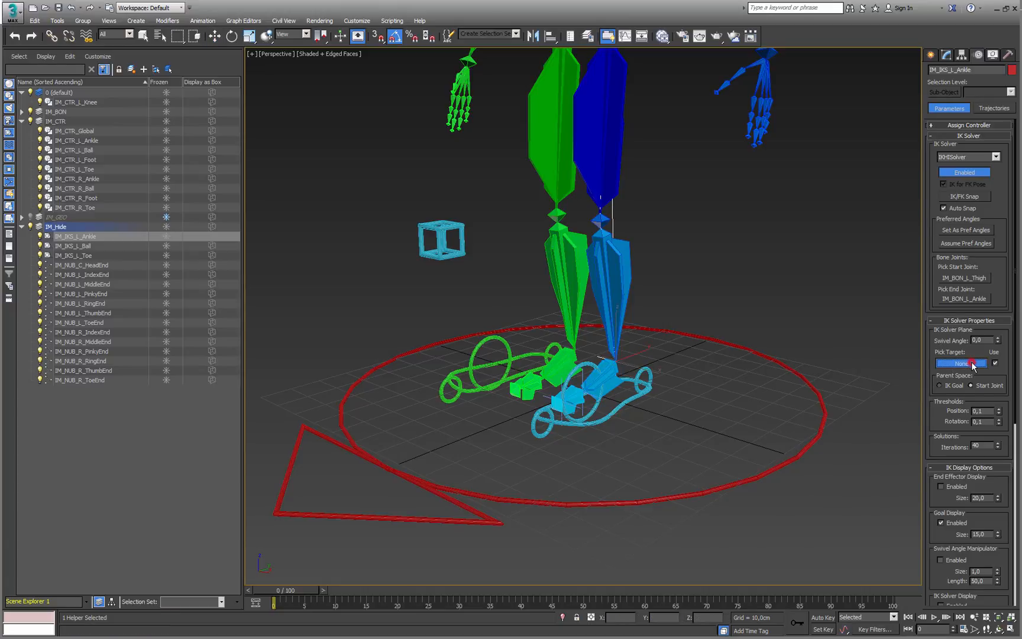
pyautogui.click(451, 227)
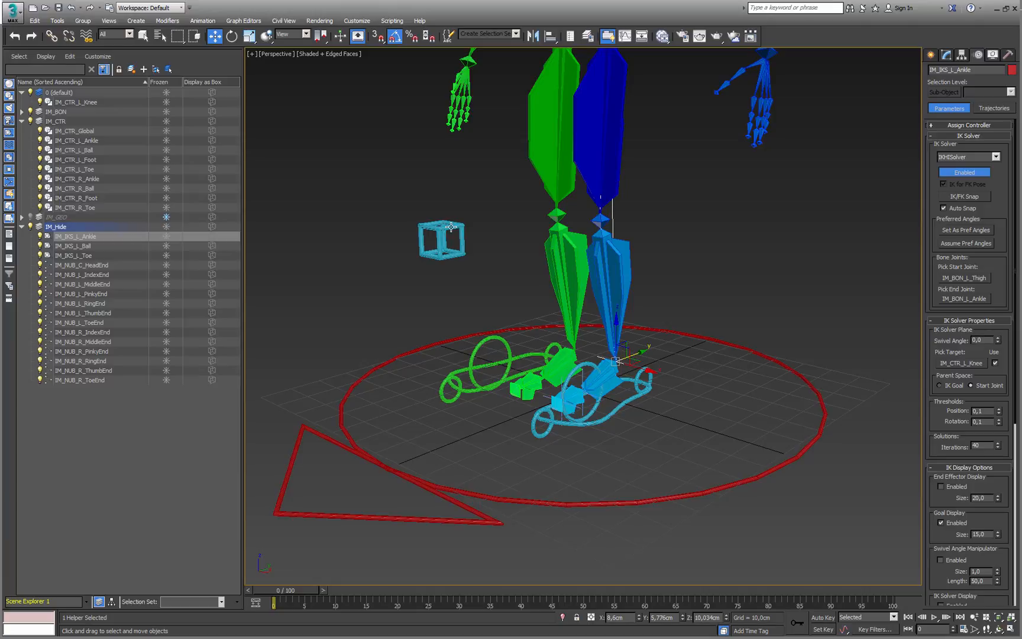
pyautogui.rightClick(482, 233)
pyautogui.click(398, 189)
# Test-move the knee cube and the foot control IM_CTR_L_Foot to see how the left leg swivels, and undo the moves
pyautogui.click(440, 236)
pyautogui.keyDown('alt'); pyautogui.moveTo(440, 235); pyautogui.dragTo(475, 246, button='middle'); pyautogui.keyUp('alt')
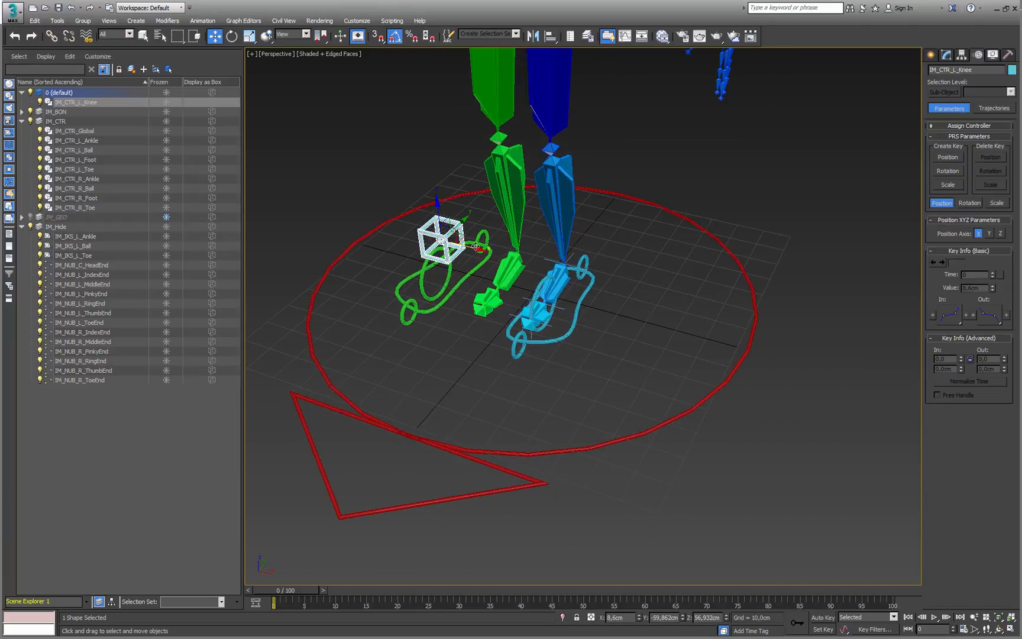
pyautogui.moveTo(476, 246)
pyautogui.mouseDown()
pyautogui.moveTo(528, 249)
pyautogui.moveTo(589, 289)
pyautogui.moveTo(357, 213)
pyautogui.moveTo(510, 259)
pyautogui.moveTo(605, 312)
pyautogui.moveTo(491, 252)
pyautogui.mouseUp()
pyautogui.keyDown('alt'); pyautogui.moveTo(491, 252); pyautogui.dragTo(668, 306, button='middle'); pyautogui.keyUp('alt')
pyautogui.click(656, 360)
pyautogui.moveTo(672, 306); pyautogui.dragTo(591, 278)
pyautogui.click(423, 204)
pyautogui.keyDown('alt'); pyautogui.moveTo(422, 204); pyautogui.dragTo(461, 212, button='middle'); pyautogui.keyUp('alt')
pyautogui.moveTo(428, 199); pyautogui.dragTo(561, 229)
pyautogui.hotkey('ctrl', 'z')
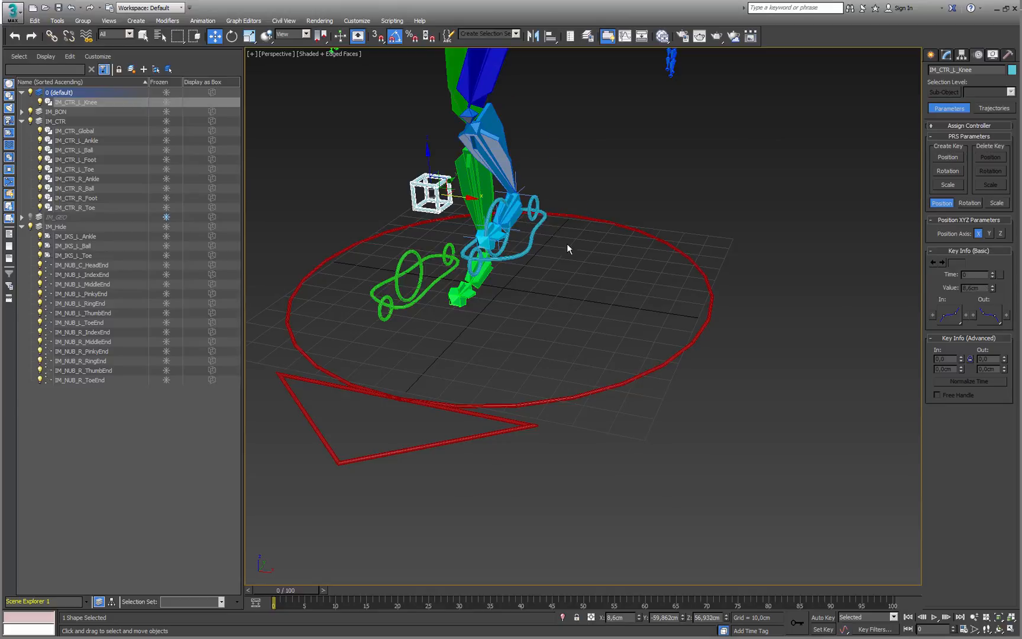
pyautogui.hotkey('ctrl', 'z')
pyautogui.hotkey('ctrl', 'z')
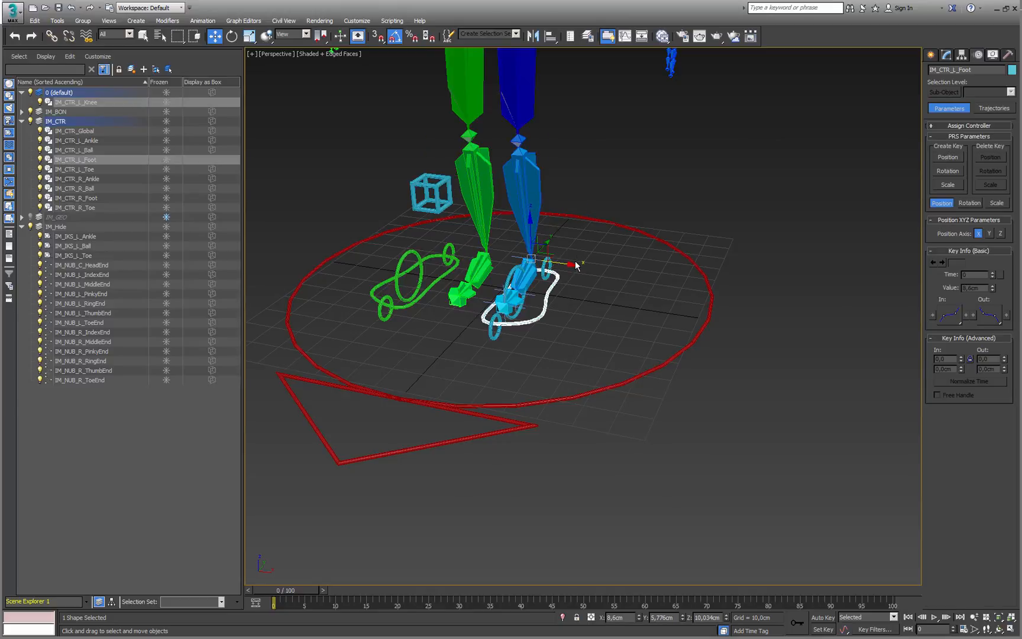
# Test-lift IM_CTR_L_Foot up and forward to the height of the knee cube, viewed from the side, and undo it
pyautogui.keyDown('alt'); pyautogui.moveTo(577, 263); pyautogui.dragTo(510, 270, button='middle'); pyautogui.keyUp('alt')
pyautogui.moveTo(562, 260); pyautogui.dragTo(389, 118)
pyautogui.moveTo(458, 201); pyautogui.dragTo(459, 241, button='middle')
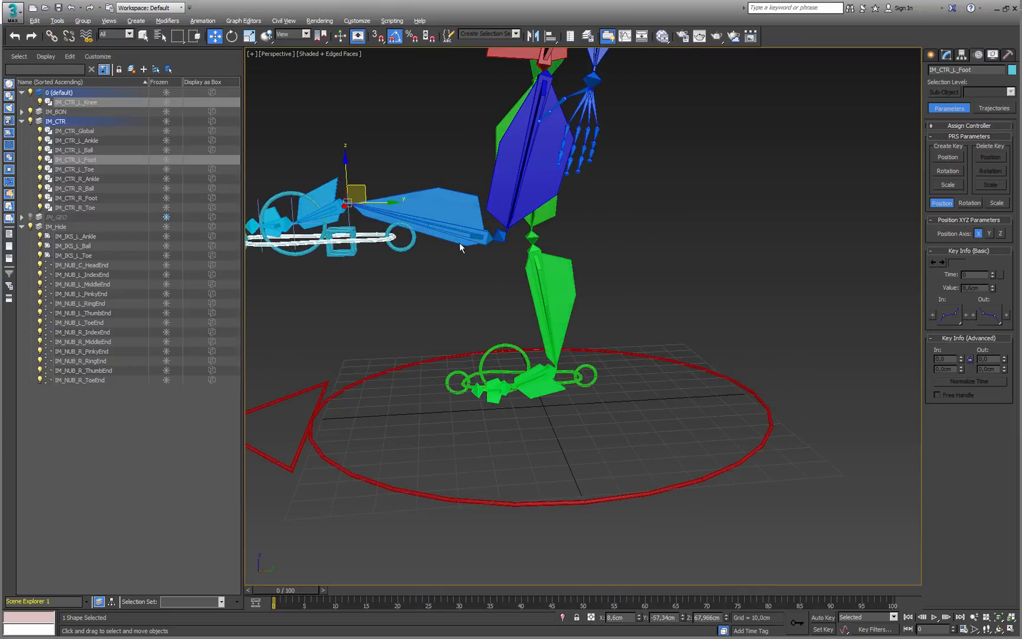
pyautogui.scroll(-2, 459, 241)
pyautogui.hotkey('ctrl', 'z')
# Link the knee cube IM_CTR_L_Knee to the foot control IM_CTR_L_Foot as its parent
pyautogui.click(371, 244)
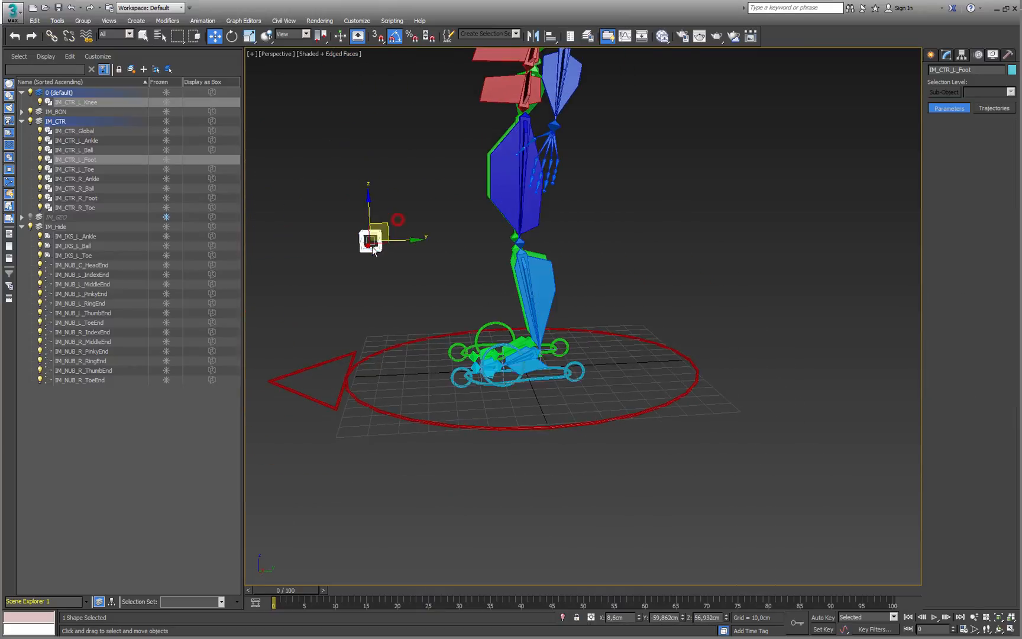
pyautogui.click(53, 36)
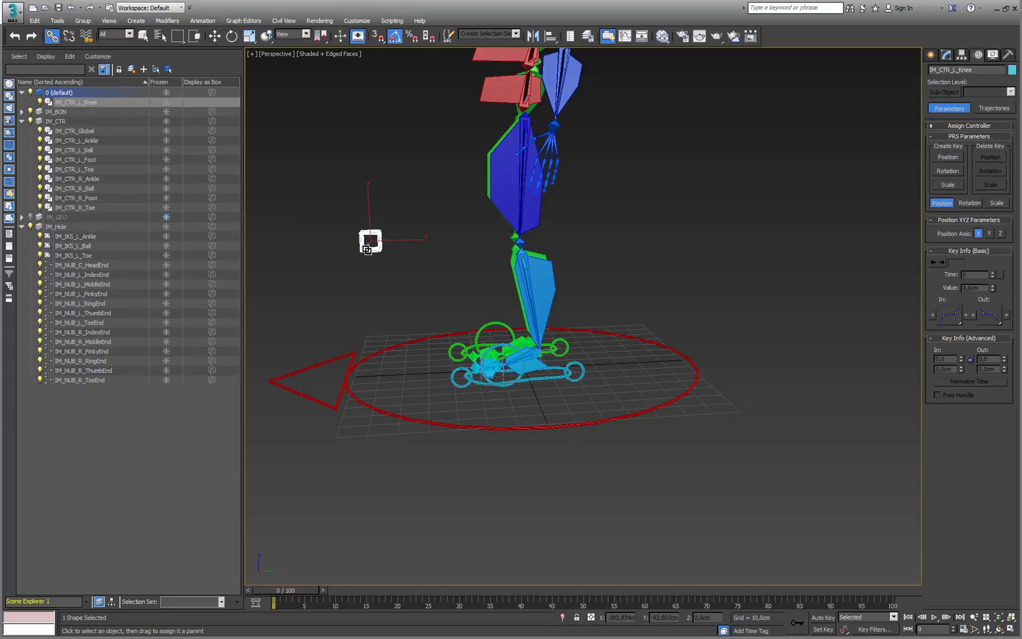
pyautogui.moveTo(545, 388); pyautogui.dragTo(546, 377)
pyautogui.rightClick(523, 398)
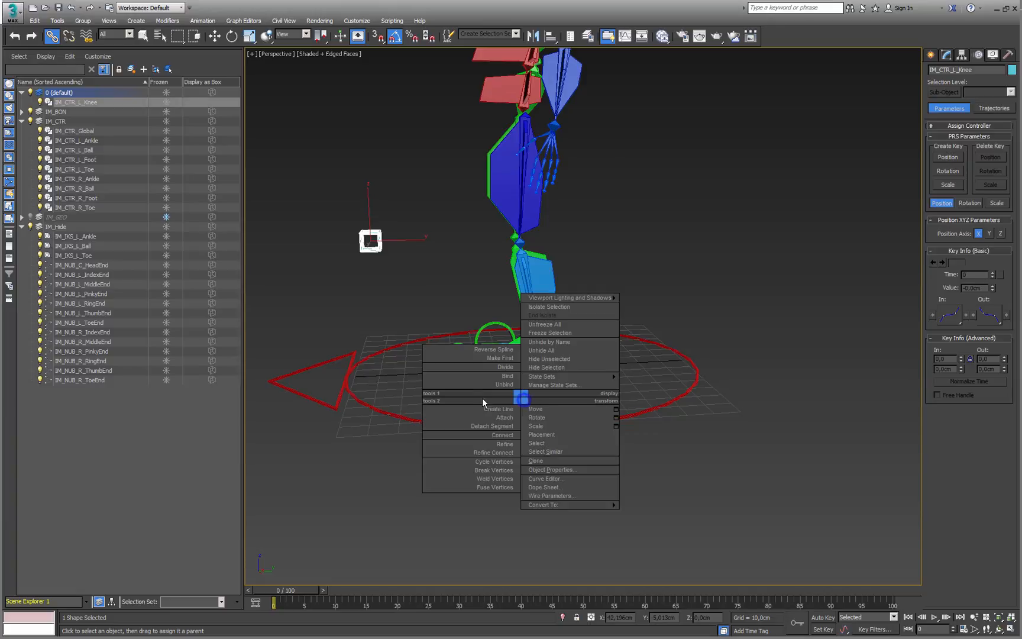
# Test-move the foot control IM_CTR_L_Foot up and forward, shift the knee cube IM_CTR_L_Knee sideways, and undo the moves
pyautogui.rightClick(386, 379)
pyautogui.click(338, 188)
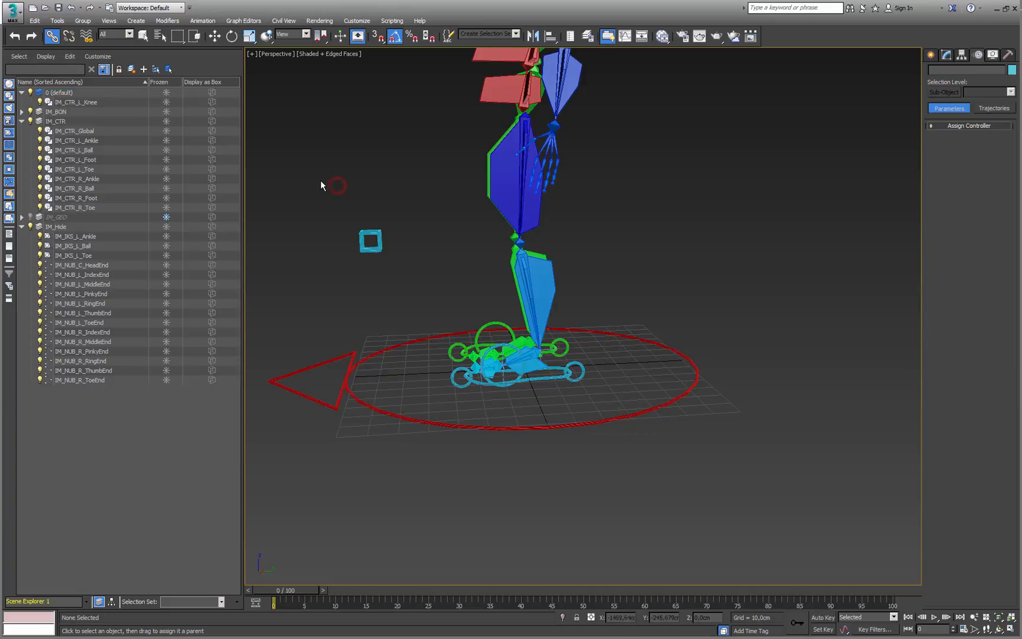
pyautogui.click(554, 379)
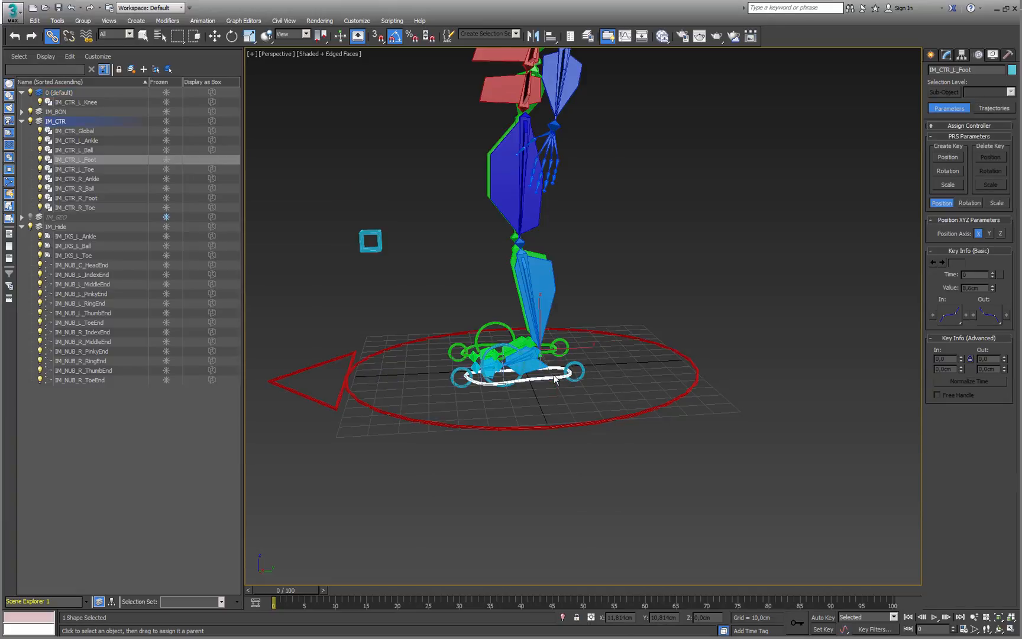
pyautogui.press('w')
pyautogui.moveTo(553, 336); pyautogui.dragTo(449, 214)
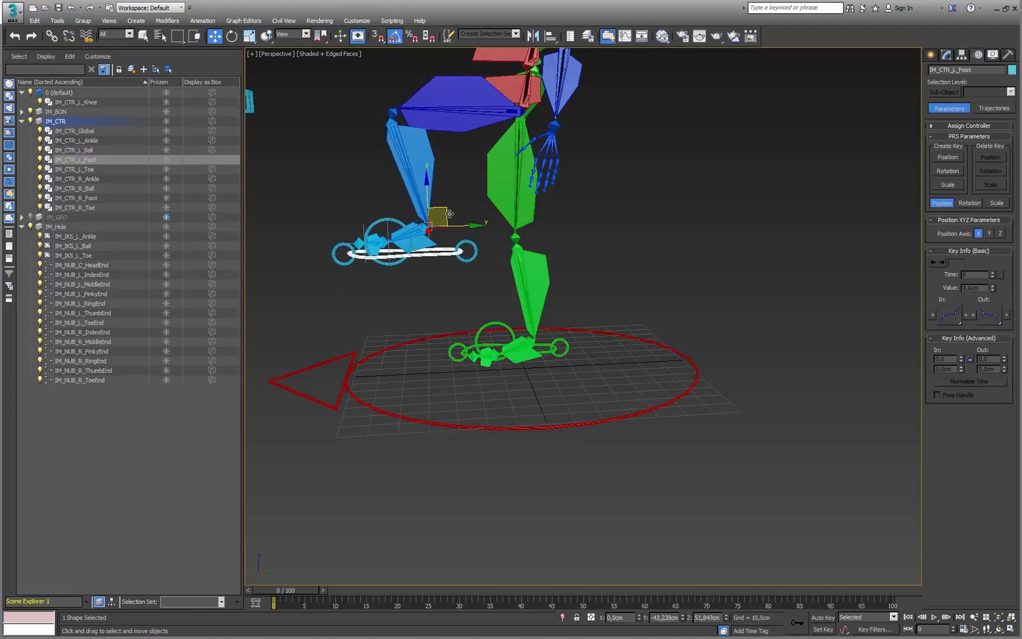
pyautogui.keyDown('alt'); pyautogui.moveTo(380, 193); pyautogui.dragTo(388, 210, button='middle'); pyautogui.keyUp('alt')
pyautogui.click(317, 191)
pyautogui.keyDown('alt'); pyautogui.moveTo(297, 235); pyautogui.dragTo(360, 255, button='middle'); pyautogui.keyUp('alt')
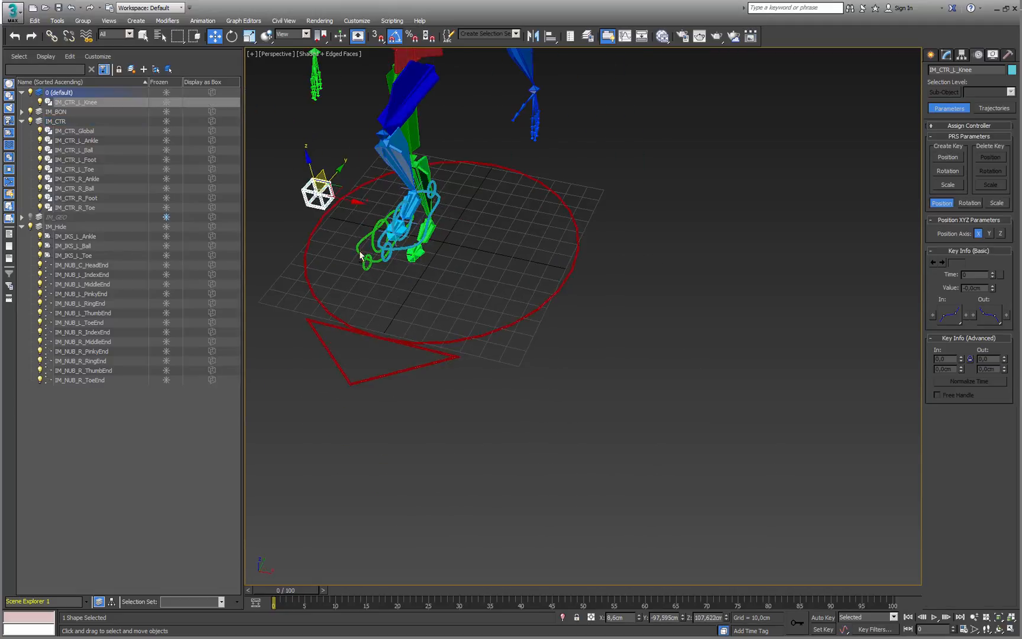
pyautogui.moveTo(350, 201); pyautogui.dragTo(457, 249)
pyautogui.hotkey('ctrl', 'z')
pyautogui.hotkey('ctrl', 'z')
pyautogui.hotkey('ctrl', 'z')
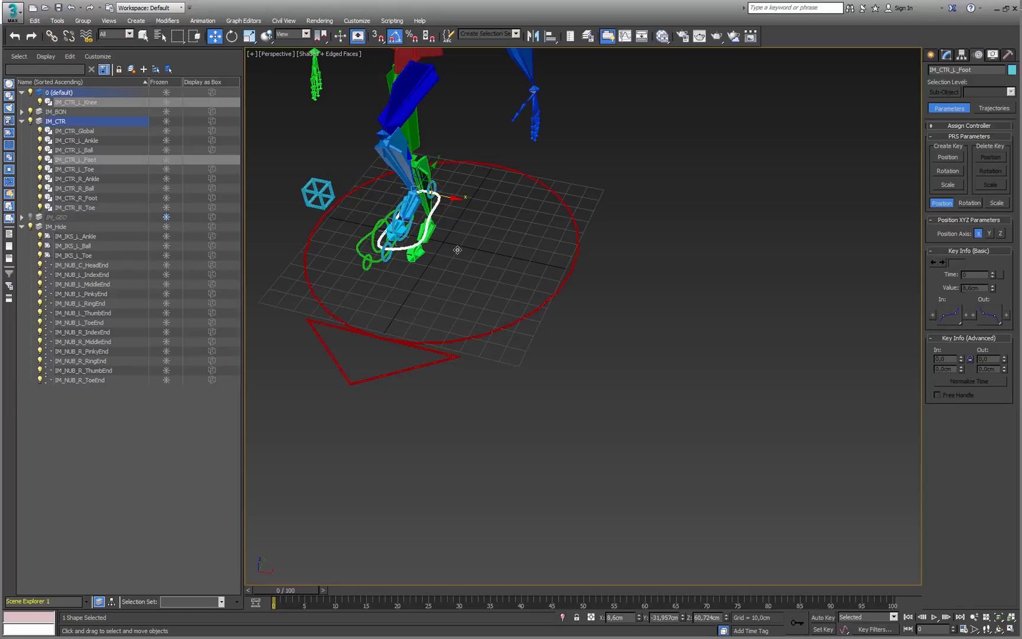
# Show the scene list as a parent-child hierarchy, expand all branches and collapse the IM_BON_C_Hip branch
pyautogui.keyDown('alt'); pyautogui.moveTo(457, 249); pyautogui.dragTo(538, 406, button='middle'); pyautogui.keyUp('alt')
pyautogui.scroll(4, 539, 406)
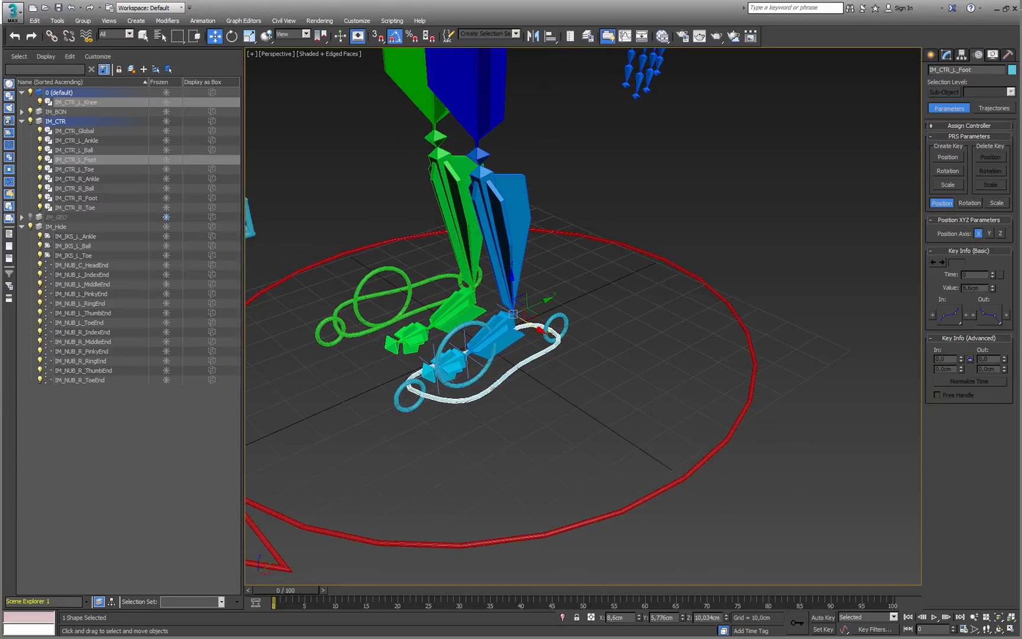
pyautogui.click(111, 601)
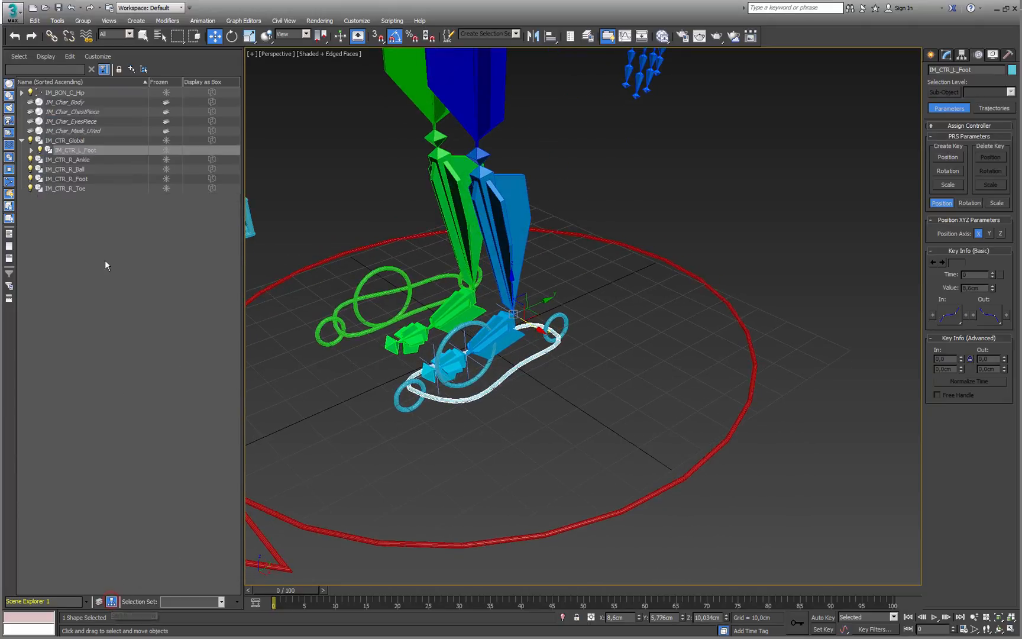
pyautogui.click(65, 141)
pyautogui.rightClick(51, 141)
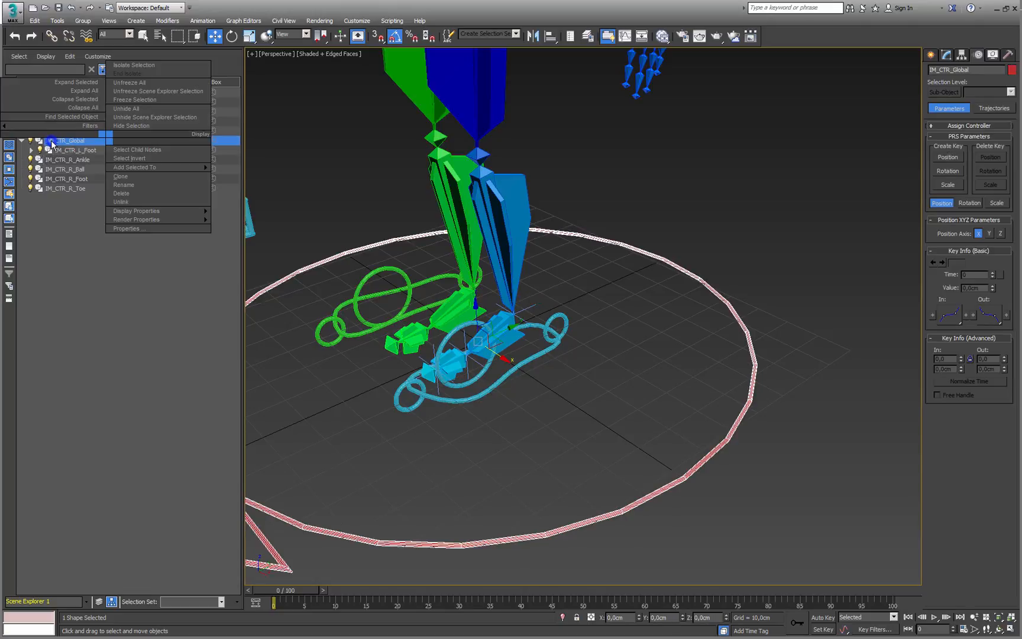
pyautogui.click(91, 92)
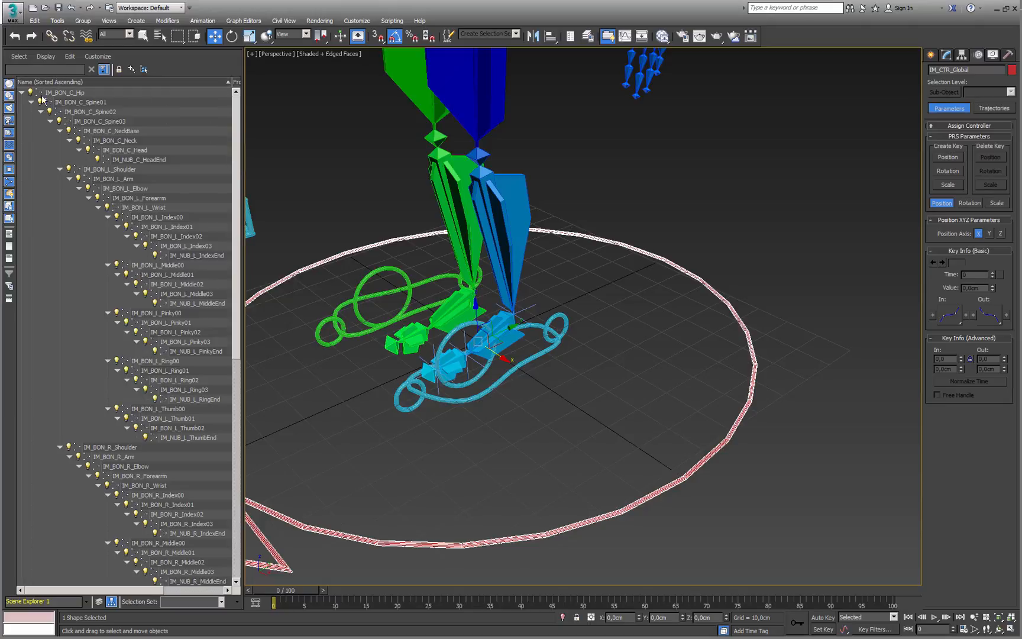
pyautogui.click(21, 93)
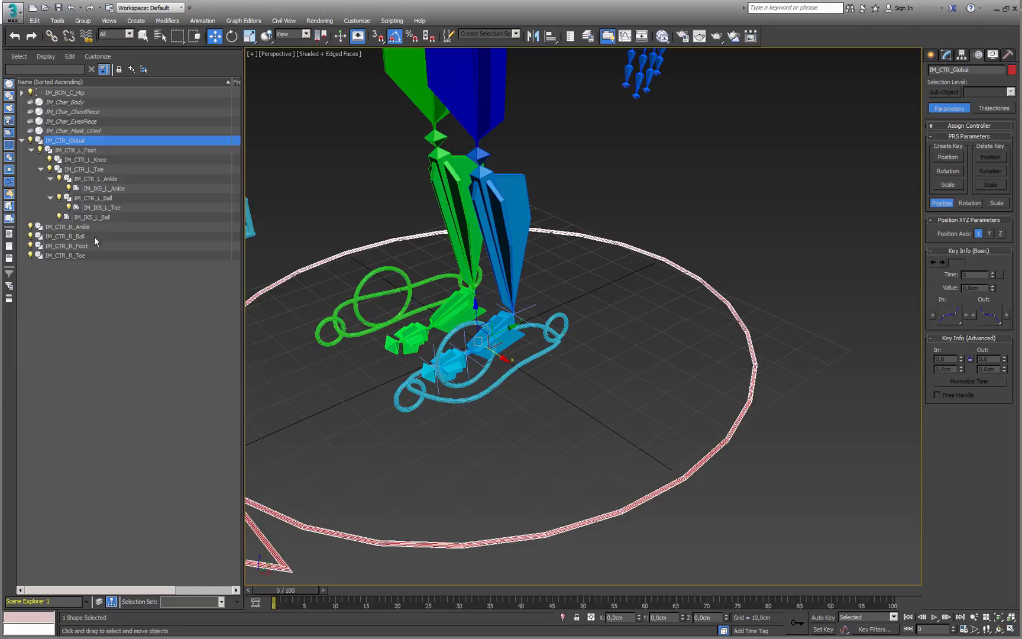
# Freeze the transforms of IM_CTR_Global, IM_CTR_L_Knee, the four left foot controls and the left ankle, ball and toe IK goals
pyautogui.moveTo(562, 403); pyautogui.dragTo(574, 412, button='middle')
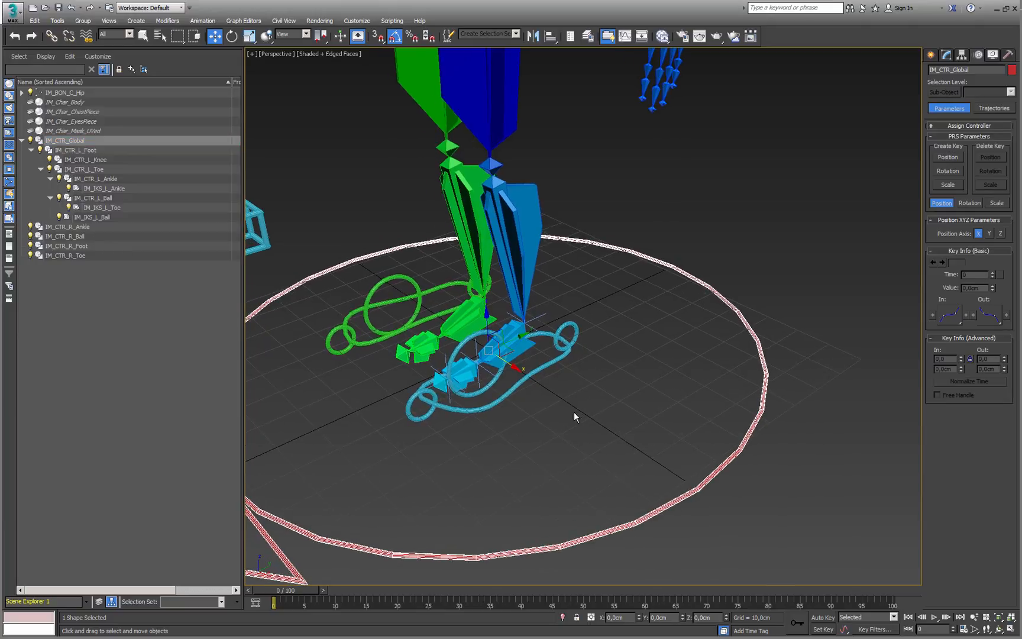
pyautogui.keyDown('ctrl'); pyautogui.moveTo(559, 359); pyautogui.dragTo(559, 360); pyautogui.keyUp('ctrl')
pyautogui.scroll(5, 559, 407)
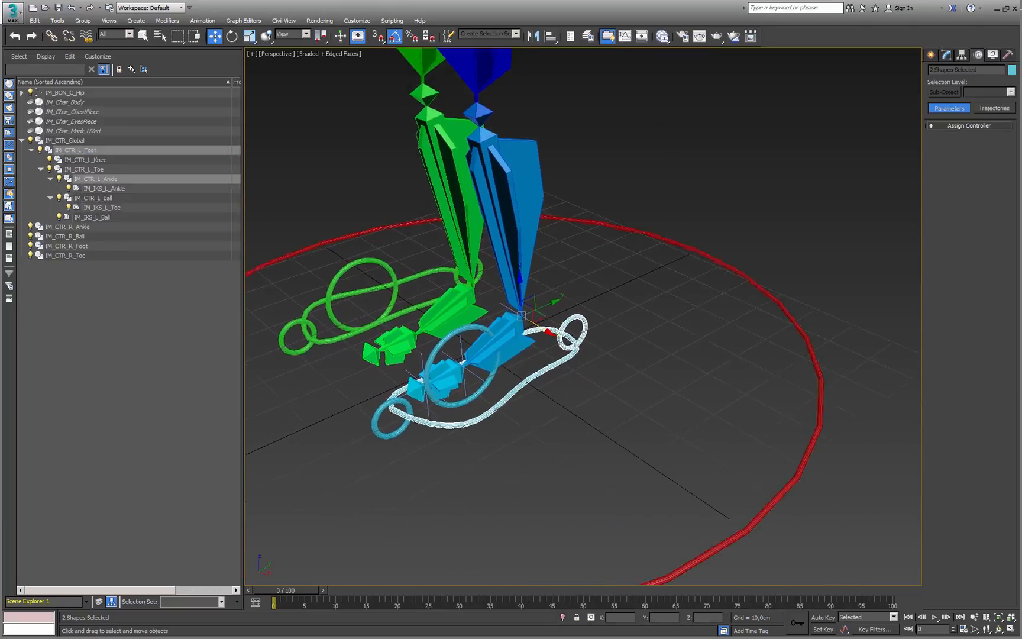
pyautogui.keyDown('ctrl'); pyautogui.click(526, 255); pyautogui.keyUp('ctrl')
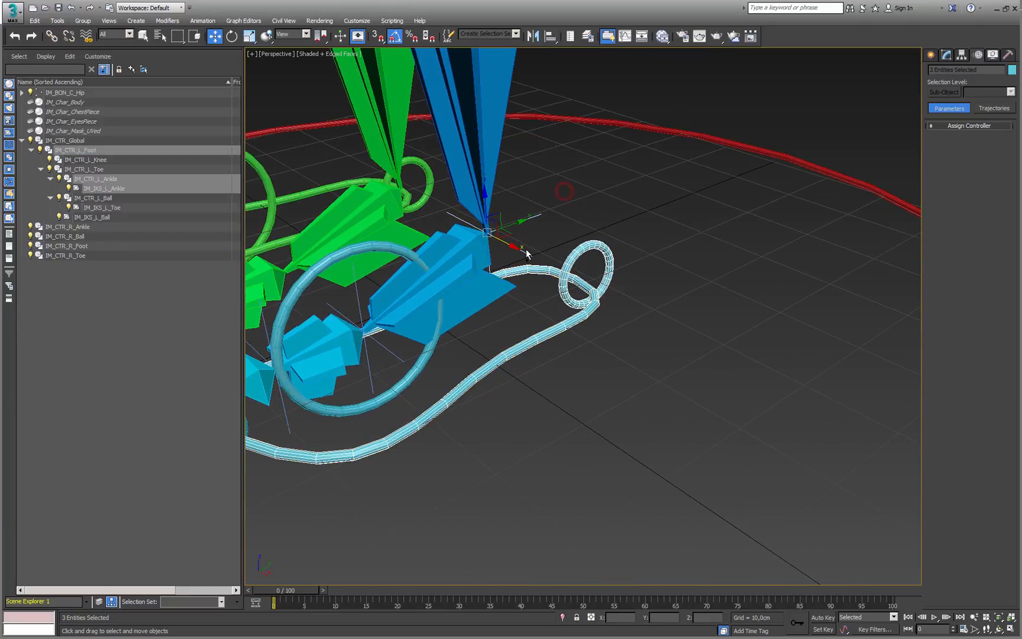
pyautogui.scroll(-5, 527, 254)
pyautogui.scroll(6, 574, 425)
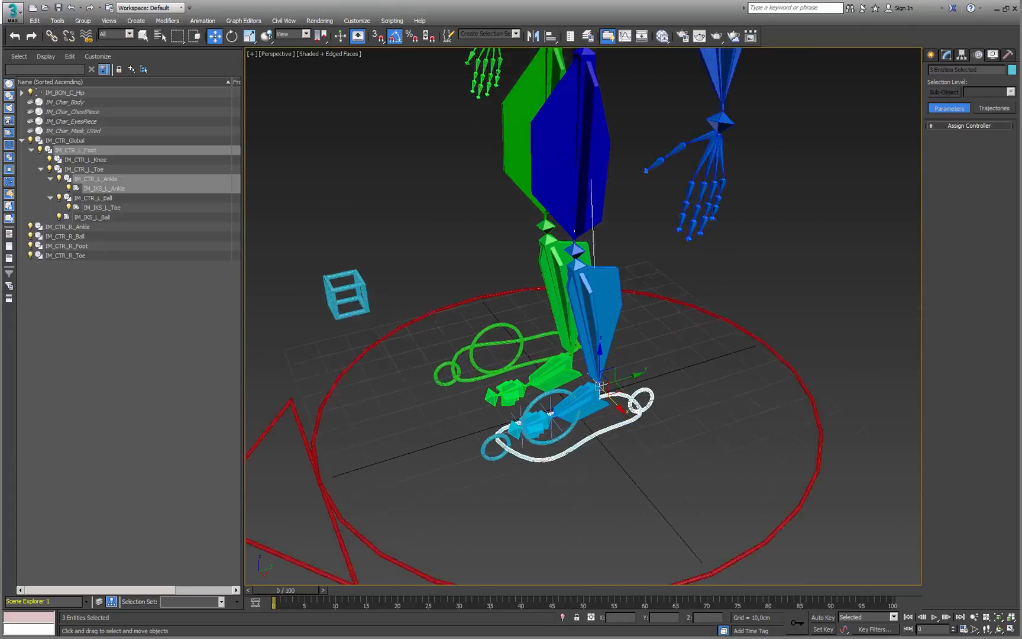
pyautogui.scroll(2, 576, 402)
pyautogui.keyDown('ctrl'); pyautogui.click(493, 448); pyautogui.keyUp('ctrl')
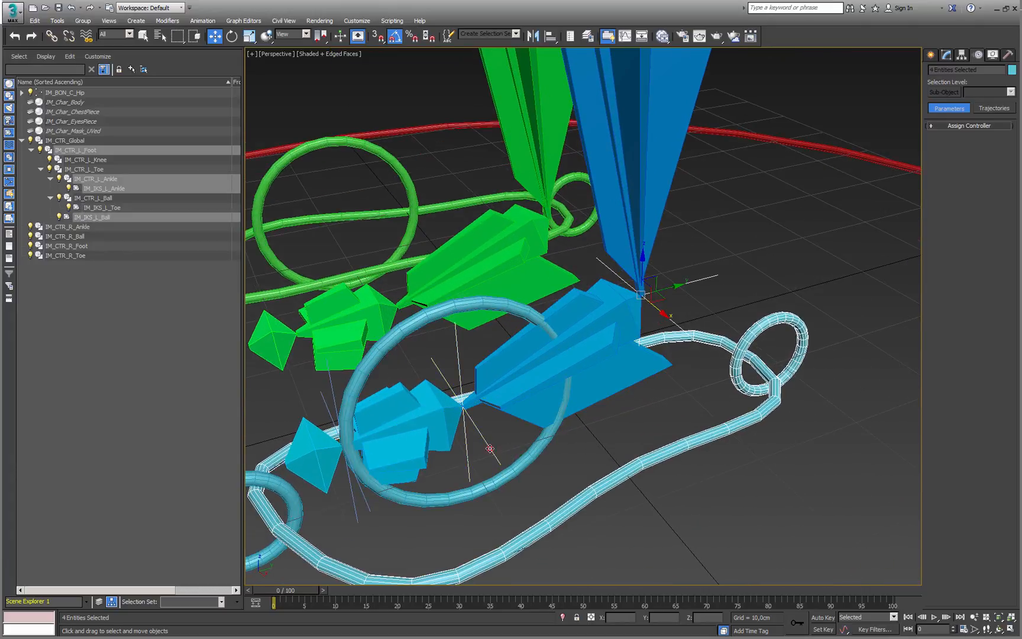
pyautogui.keyDown('ctrl'); pyautogui.click(518, 462); pyautogui.keyUp('ctrl')
pyautogui.scroll(-1, 448, 490)
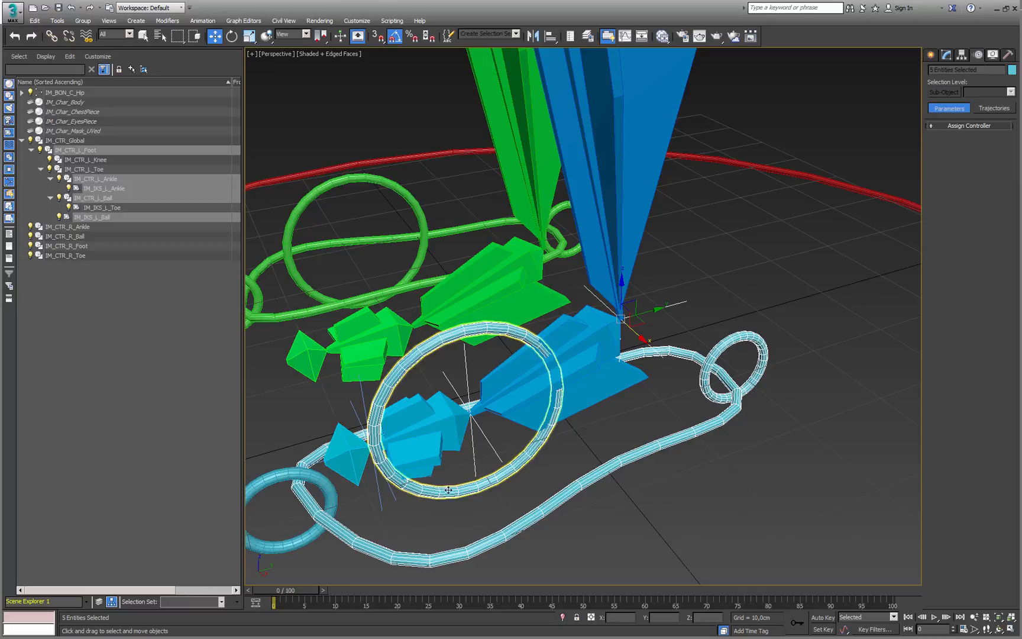
pyautogui.keyDown('ctrl'); pyautogui.click(395, 497); pyautogui.keyUp('ctrl')
pyautogui.moveTo(440, 470); pyautogui.dragTo(572, 433, button='middle')
pyautogui.keyDown('ctrl'); pyautogui.click(394, 486); pyautogui.keyUp('ctrl')
pyautogui.scroll(-4, 497, 423)
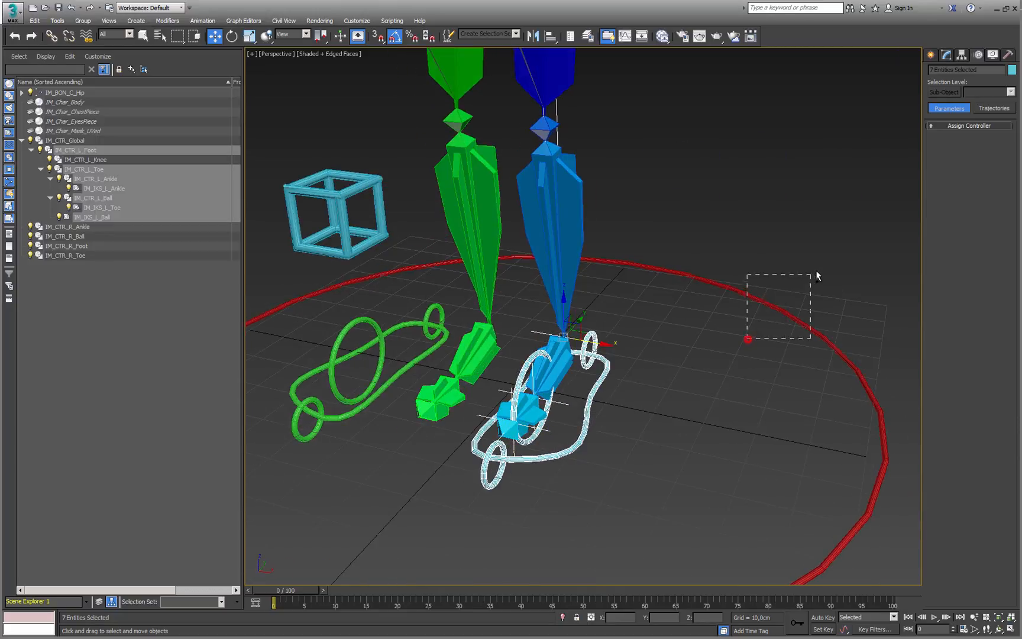
pyautogui.keyDown('ctrl'); pyautogui.moveTo(816, 275); pyautogui.dragTo(816, 276); pyautogui.keyUp('ctrl')
pyautogui.keyDown('alt'); pyautogui.moveTo(702, 342); pyautogui.dragTo(622, 374, button='middle'); pyautogui.keyUp('alt')
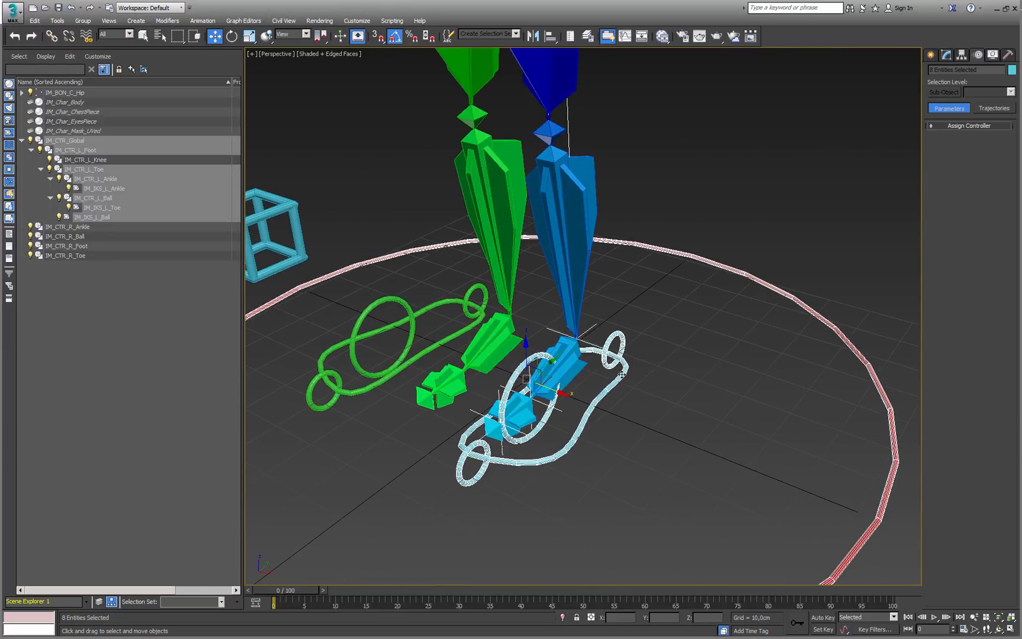
pyautogui.scroll(-3, 426, 329)
pyautogui.keyDown('ctrl'); pyautogui.moveTo(351, 214); pyautogui.dragTo(308, 251); pyautogui.keyUp('ctrl')
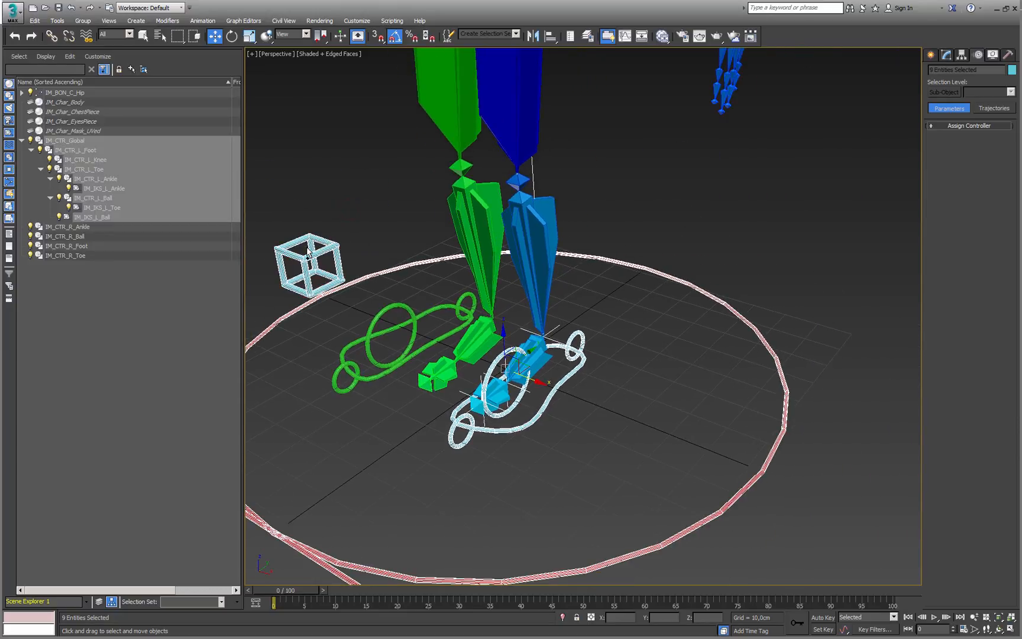
pyautogui.keyDown('alt'); pyautogui.moveTo(485, 327); pyautogui.dragTo(497, 340, button='middle'); pyautogui.keyUp('alt')
pyautogui.rightClick(509, 373)
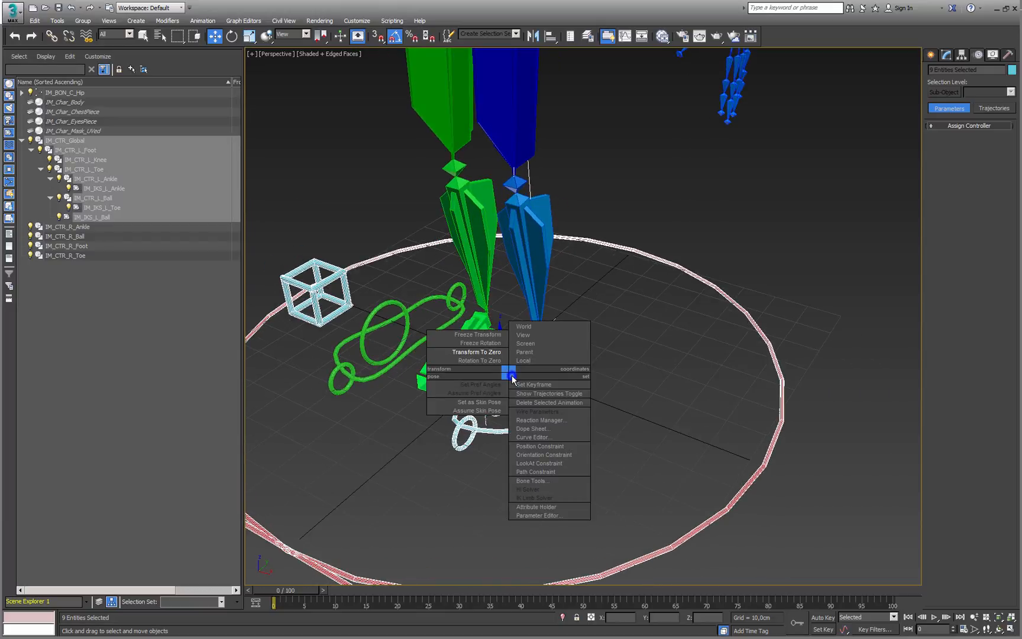
pyautogui.click(477, 334)
pyautogui.click(551, 380)
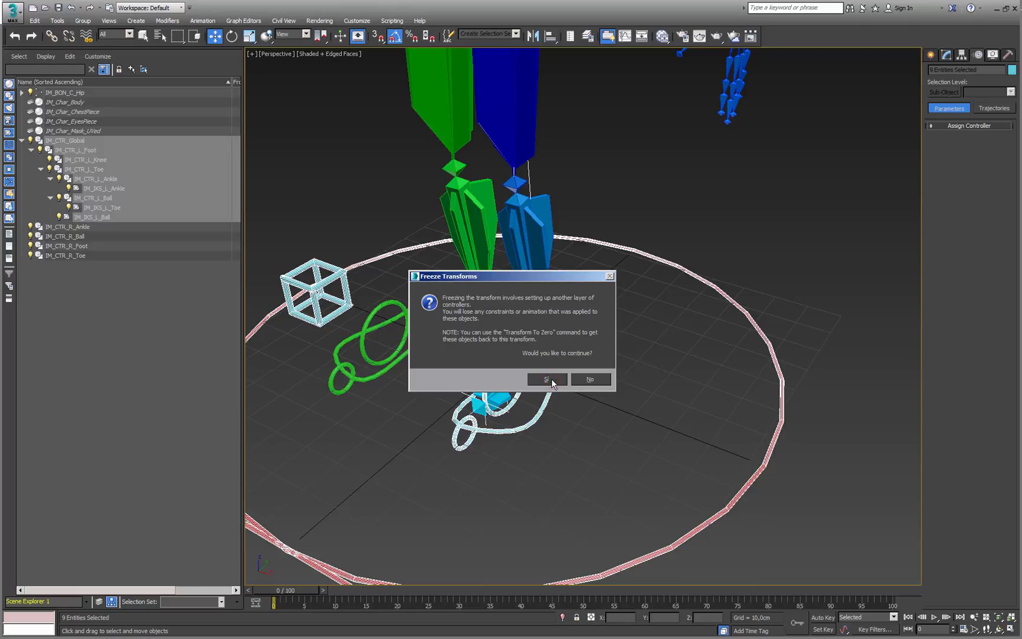
# Test-pose the left leg by lifting the foot control forward, rotating IM_CTR_L_Ball and rotating IM_CTR_L_Ankle -35° about X
pyautogui.keyDown('alt'); pyautogui.moveTo(551, 382); pyautogui.dragTo(535, 393, button='middle'); pyautogui.keyUp('alt')
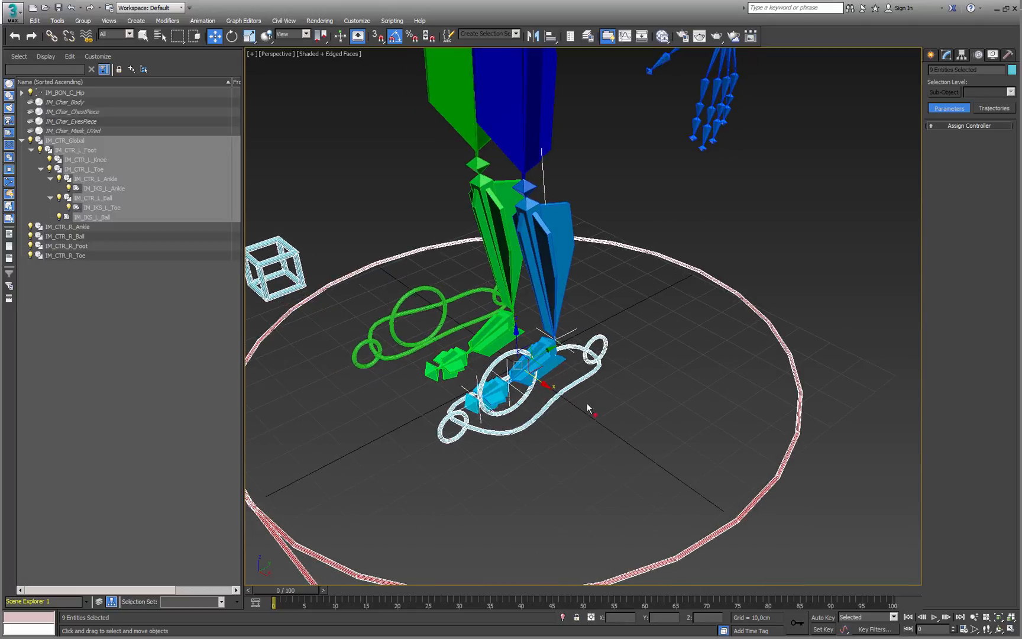
pyautogui.moveTo(594, 413); pyautogui.dragTo(563, 375)
pyautogui.keyDown('alt'); pyautogui.moveTo(586, 392); pyautogui.dragTo(570, 375, button='middle'); pyautogui.keyUp('alt')
pyautogui.moveTo(577, 335); pyautogui.dragTo(461, 202)
pyautogui.click(349, 220)
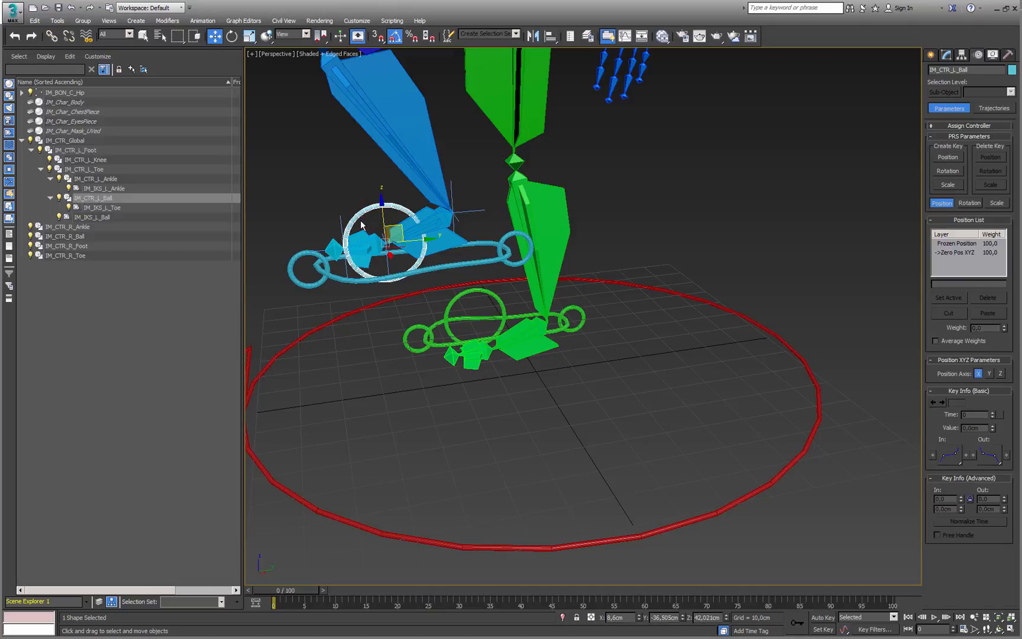
pyautogui.press('e')
pyautogui.moveTo(353, 225); pyautogui.dragTo(358, 260)
pyautogui.click(524, 260)
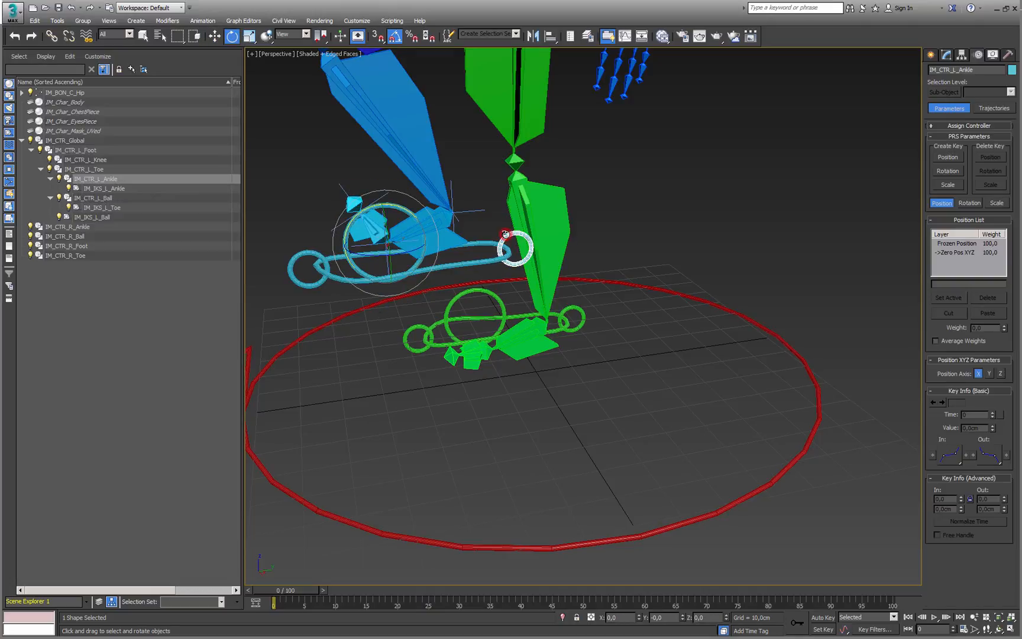
pyautogui.moveTo(397, 207); pyautogui.dragTo(413, 238)
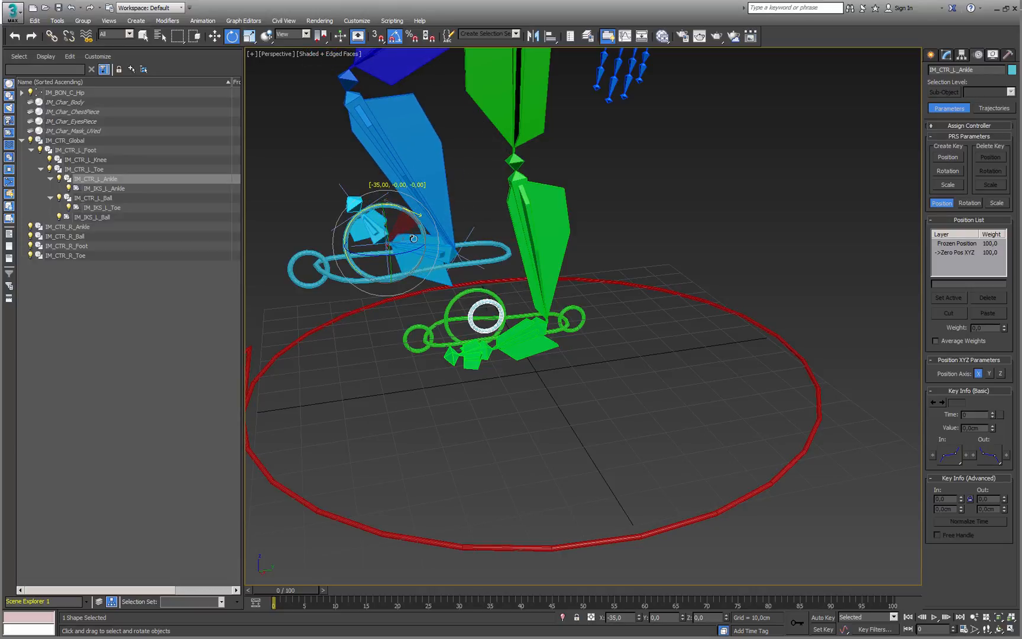
pyautogui.keyDown('alt'); pyautogui.moveTo(428, 290); pyautogui.dragTo(590, 292, button='middle'); pyautogui.keyUp('alt')
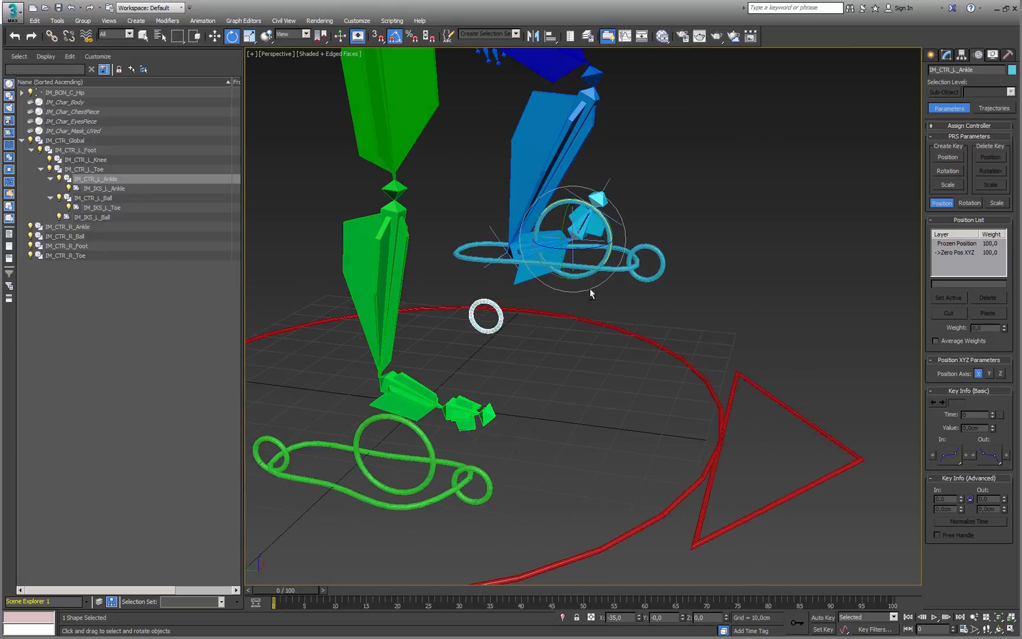
# Reset the left ankle, toe, foot and ball controls together with Transform To Zero and clear the selection
pyautogui.keyDown('ctrl'); pyautogui.click(657, 276); pyautogui.keyUp('ctrl')
pyautogui.keyDown('ctrl'); pyautogui.click(627, 266); pyautogui.keyUp('ctrl')
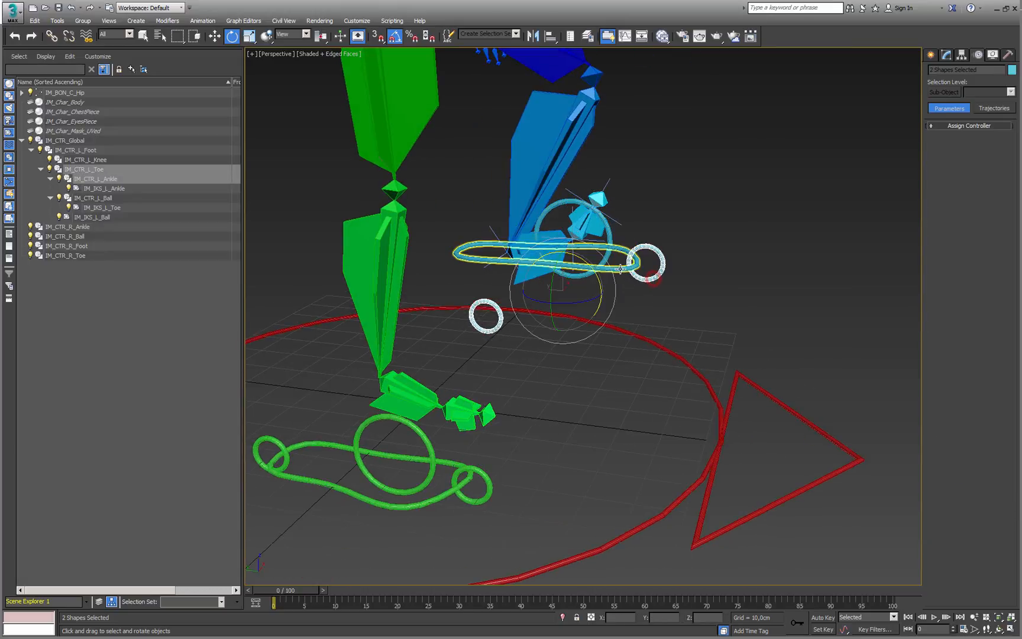
pyautogui.keyDown('ctrl'); pyautogui.click(609, 239); pyautogui.keyUp('ctrl')
pyautogui.rightClick(565, 259)
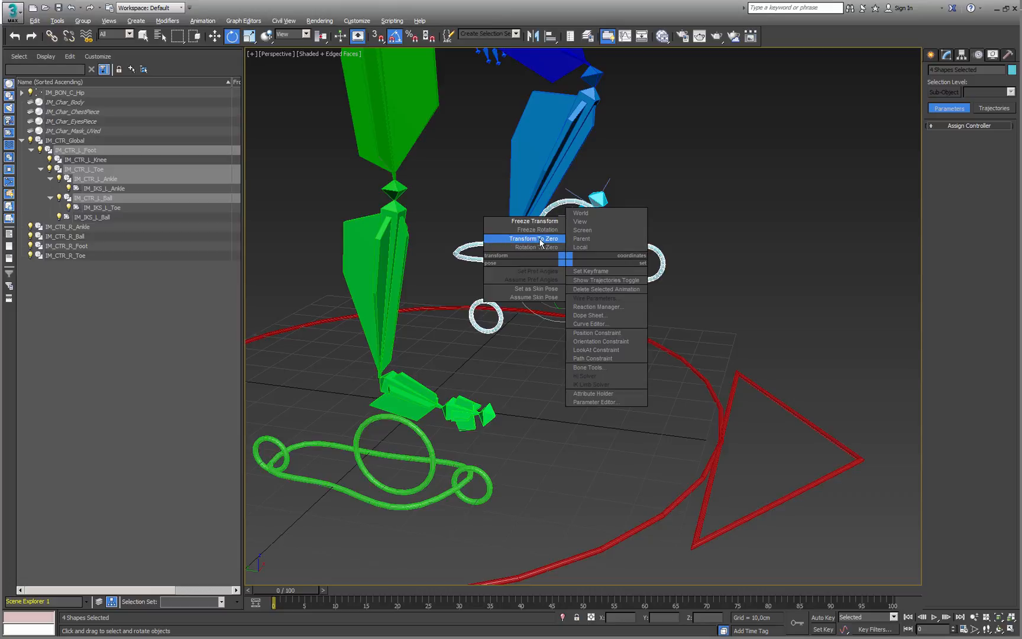
pyautogui.click(540, 239)
pyautogui.keyDown('alt'); pyautogui.moveTo(539, 237); pyautogui.dragTo(485, 304, button='middle'); pyautogui.keyUp('alt')
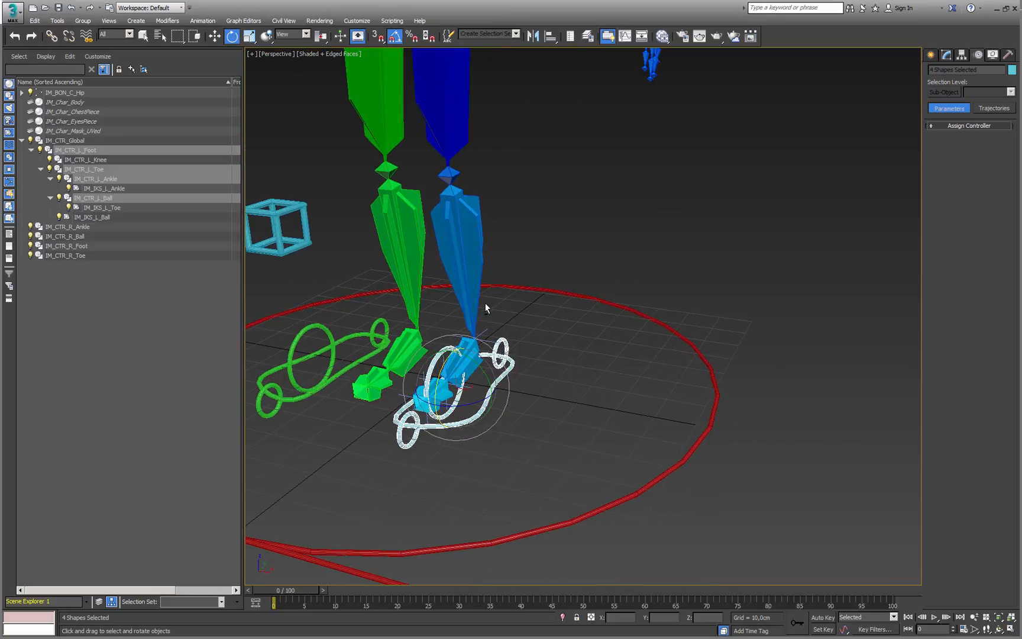
pyautogui.click(566, 375)
# Display the controller tracks of IM_CTR_L_Ankle in the Curve Editor, with its window placed clear of the left foot
pyautogui.moveTo(566, 375)
pyautogui.keyDown('alt'); pyautogui.mouseDown(button='middle')
pyautogui.moveTo(598, 374)
pyautogui.moveTo(554, 372)
pyautogui.mouseUp(button='middle'); pyautogui.keyUp('alt')
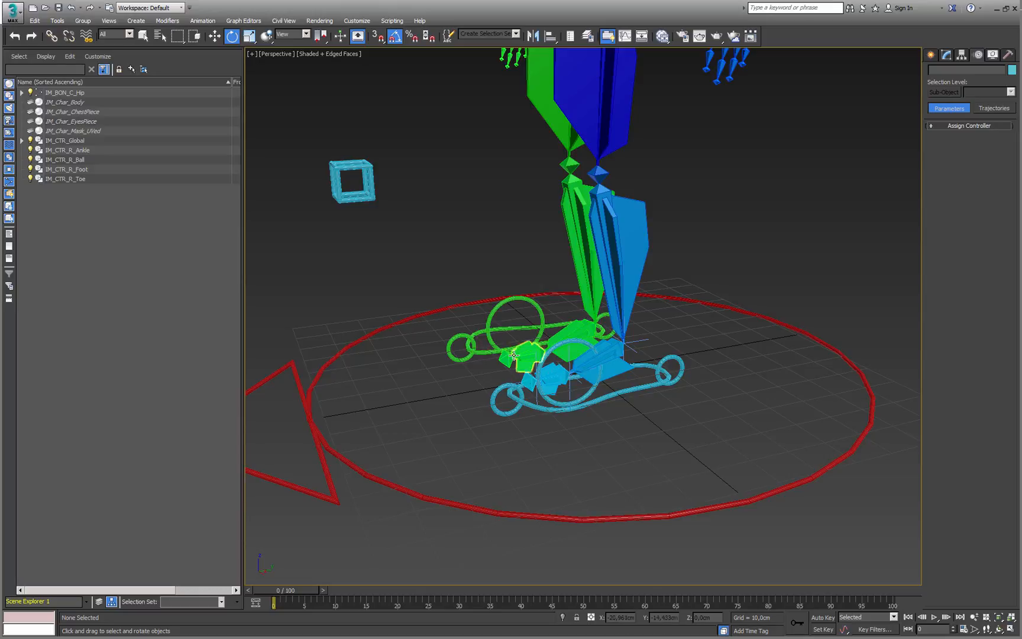
pyautogui.moveTo(610, 406); pyautogui.dragTo(564, 428, button='middle')
pyautogui.scroll(3, 611, 402)
pyautogui.moveTo(682, 335); pyautogui.dragTo(641, 385)
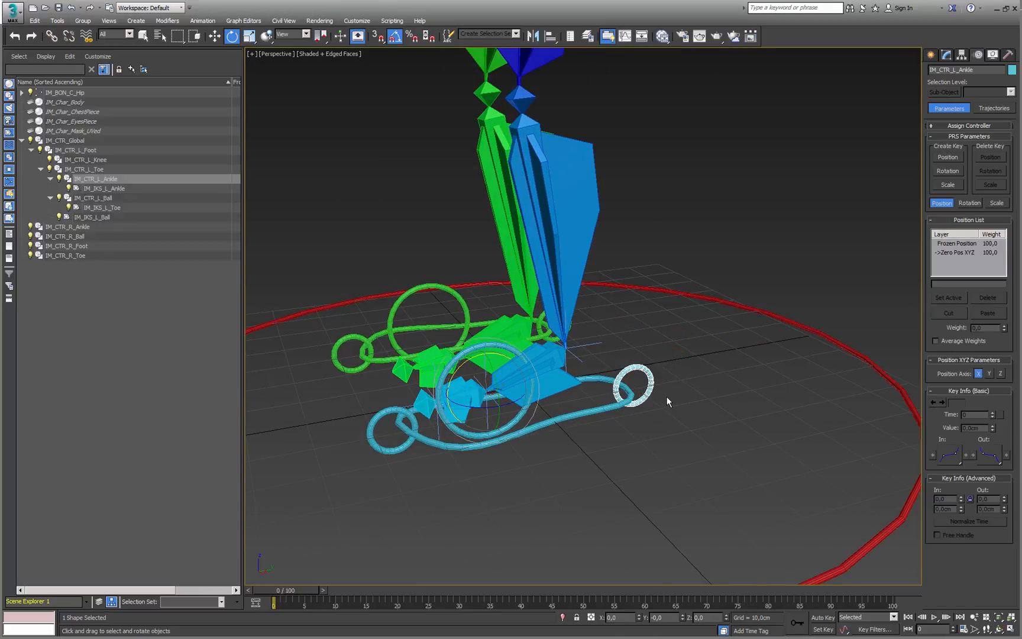
pyautogui.press('w')
pyautogui.moveTo(478, 356); pyautogui.dragTo(490, 378)
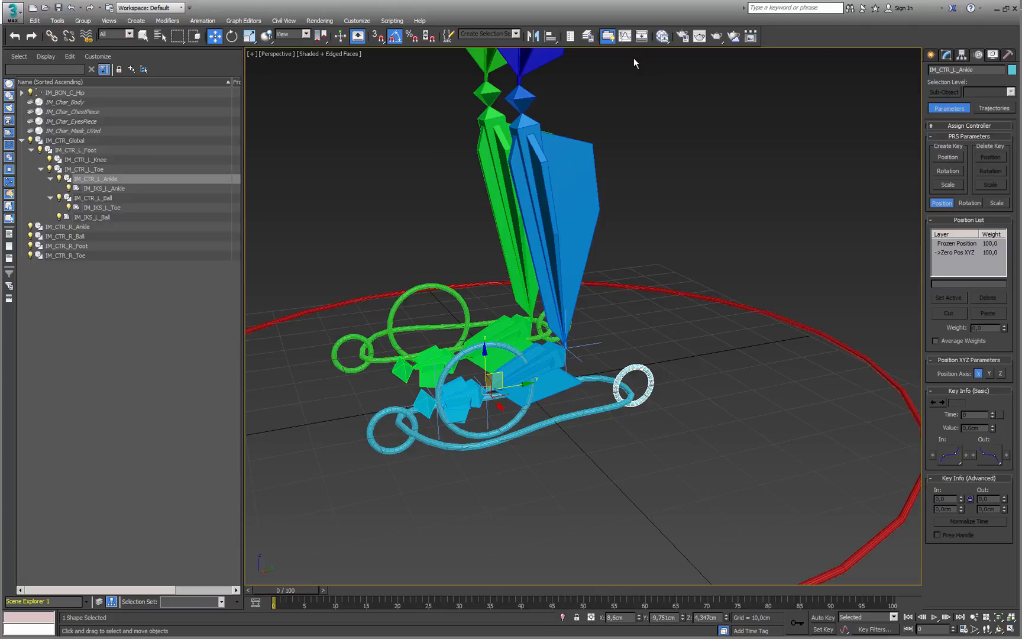
pyautogui.click(625, 38)
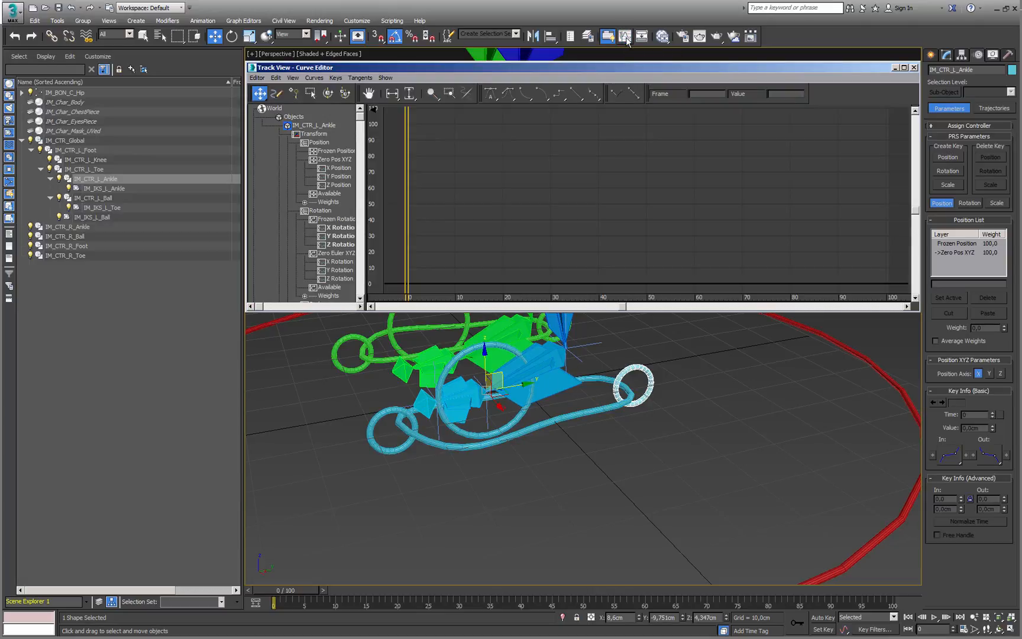
pyautogui.moveTo(583, 71); pyautogui.dragTo(360, 74)
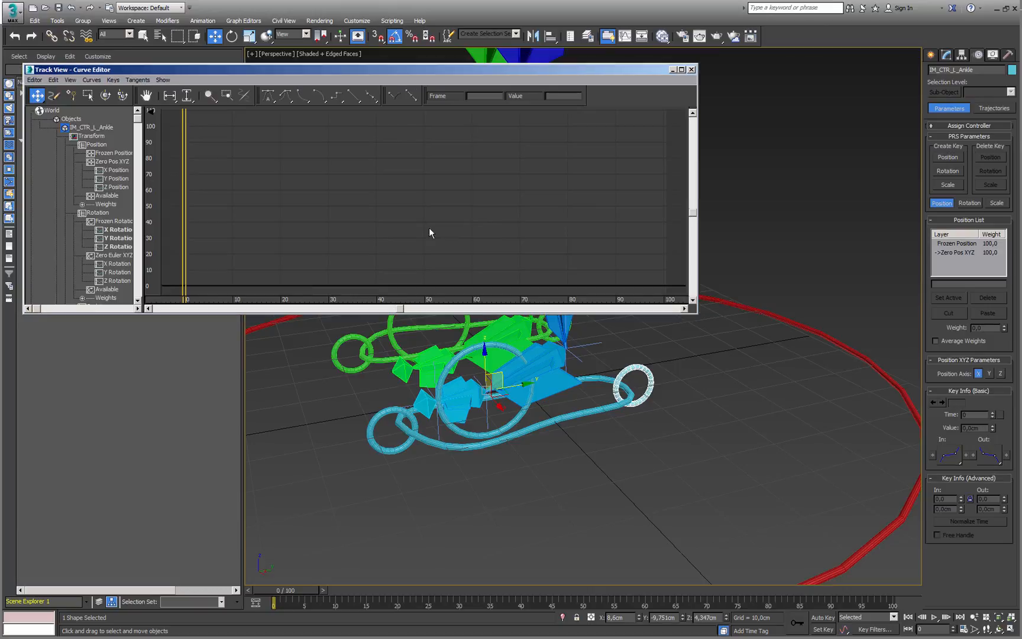
pyautogui.moveTo(548, 386); pyautogui.dragTo(625, 427, button='middle')
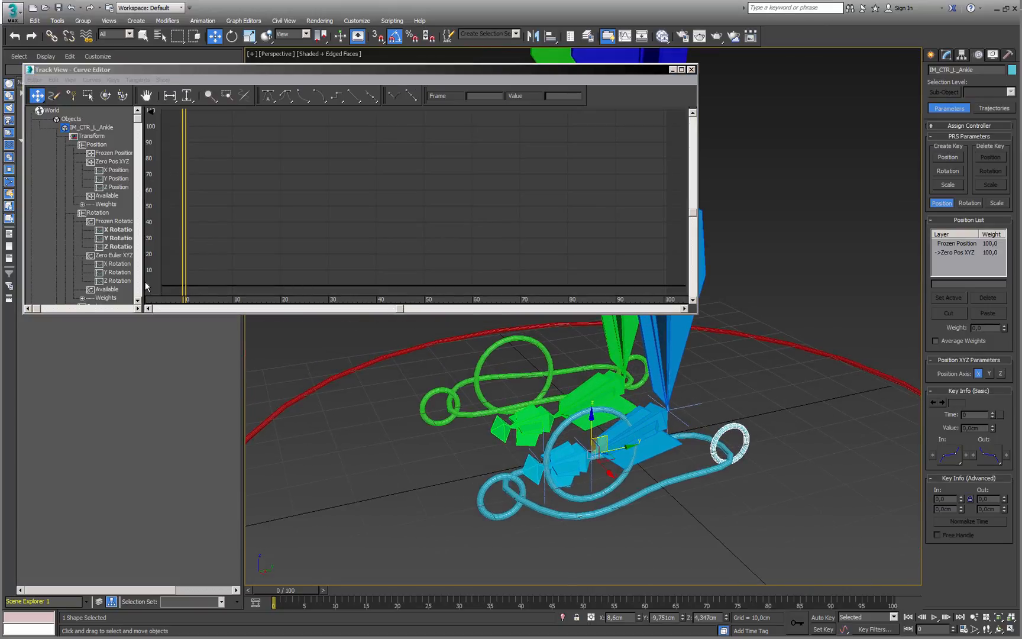
# Lock the X, Y and Z Position tracks under Zero Pos XYZ of IM_CTR_L_Ankle and try moving the control
pyautogui.moveTo(144, 281); pyautogui.dragTo(284, 281)
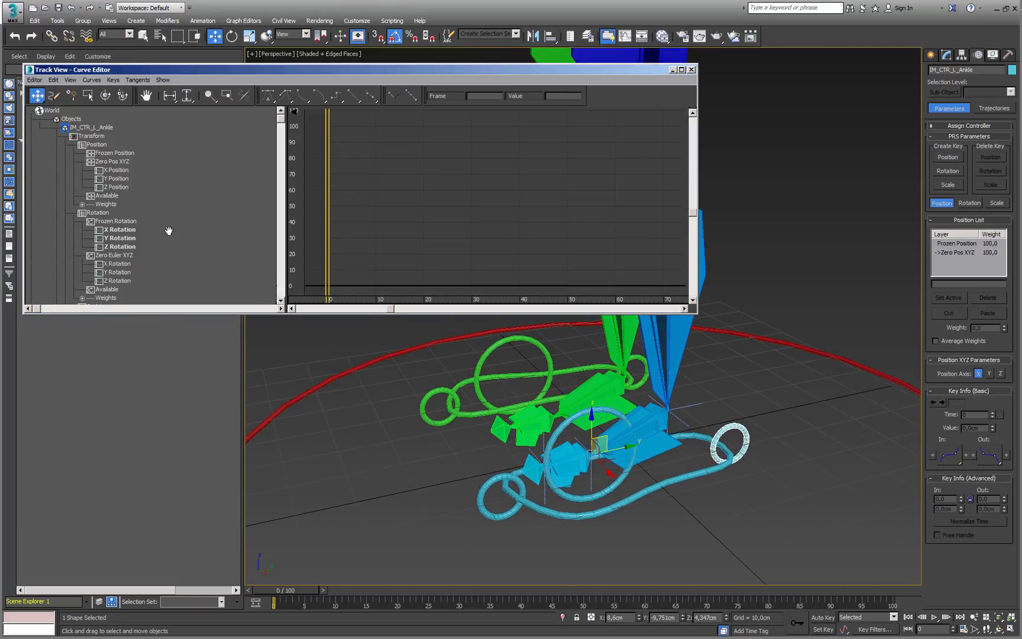
pyautogui.click(117, 170)
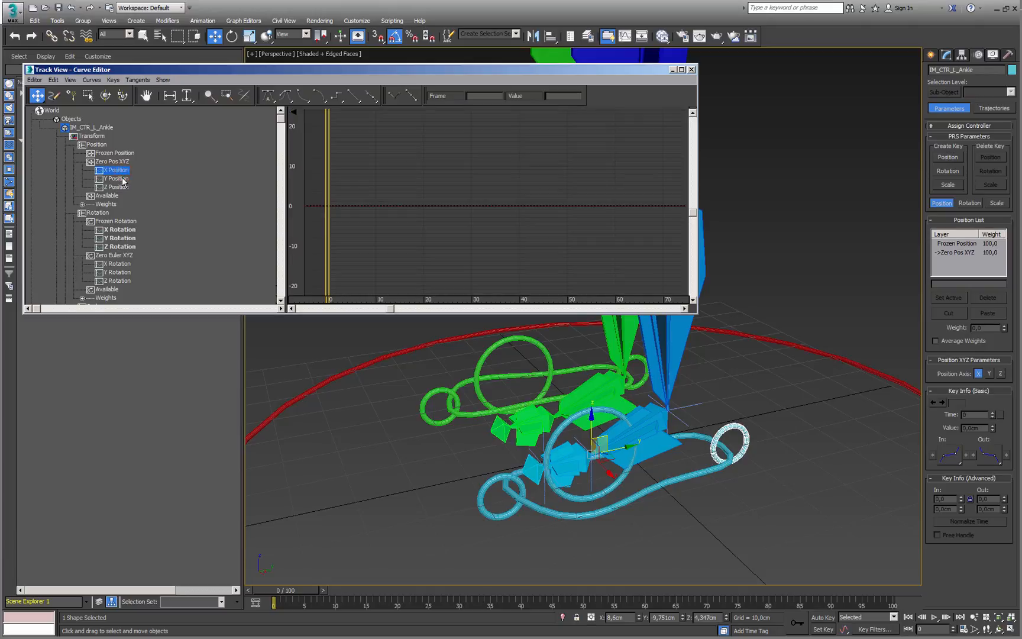
pyautogui.keyDown('shift'); pyautogui.click(118, 186); pyautogui.keyUp('shift')
pyautogui.rightClick(118, 181)
pyautogui.moveTo(125, 154)
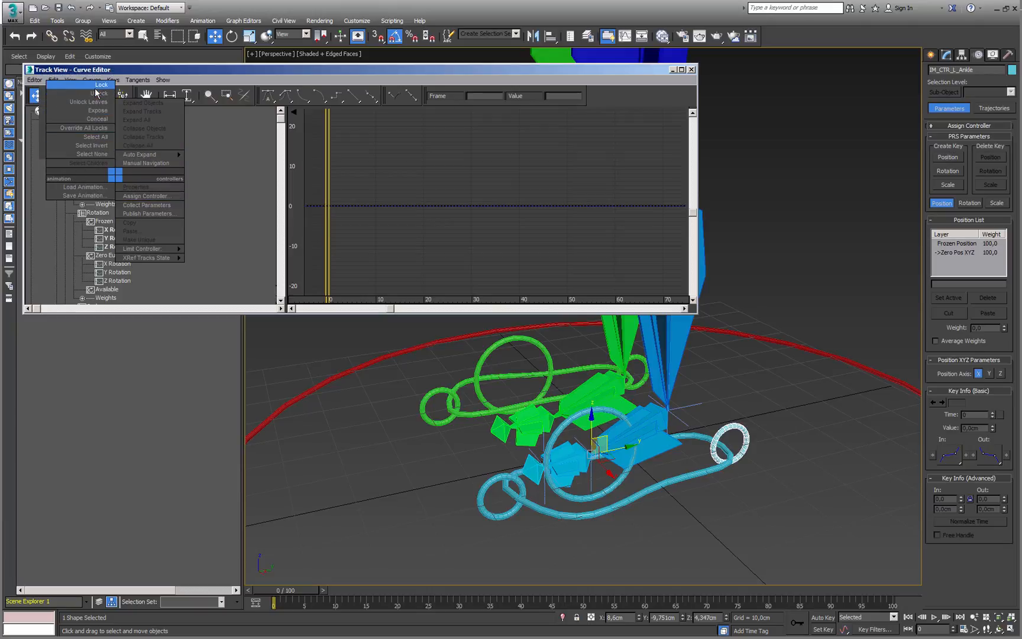
pyautogui.click(94, 85)
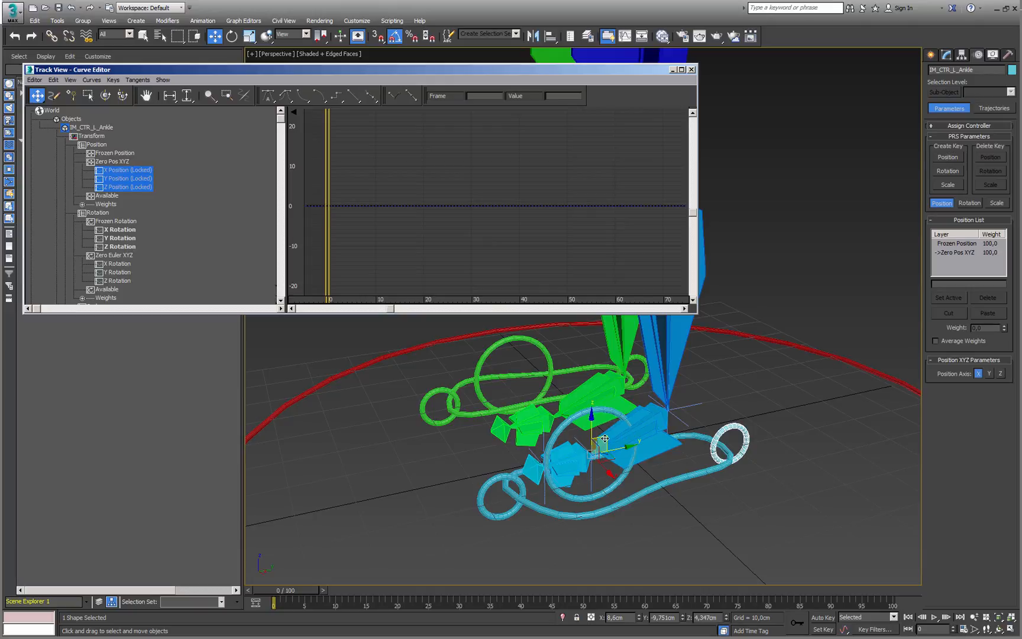
pyautogui.moveTo(604, 439); pyautogui.dragTo(623, 421)
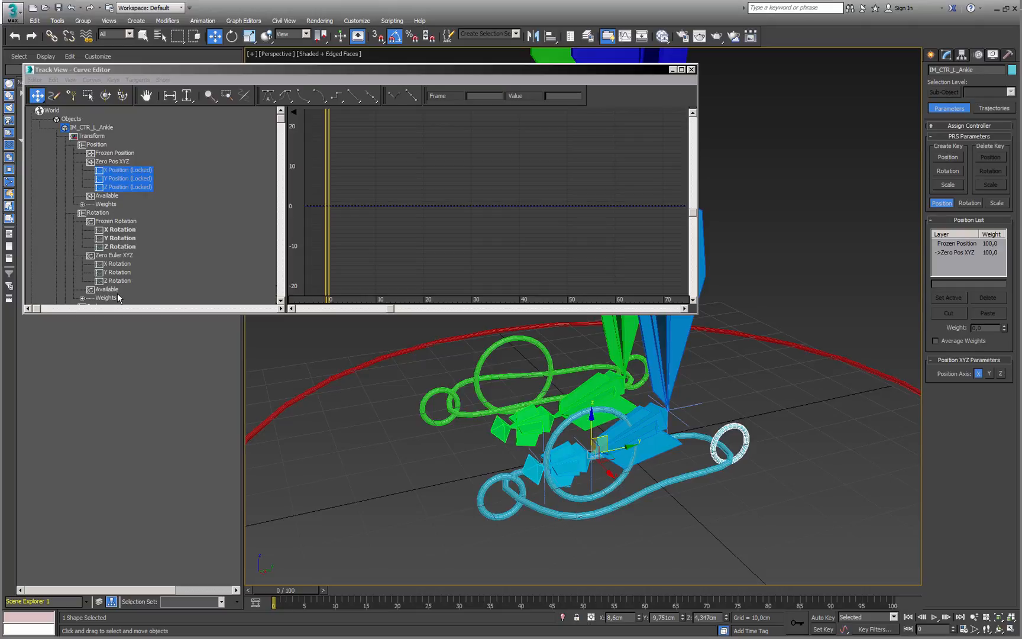
# Enlarge the Curve Editor window downward and lock the Scale track of IM_CTR_L_Ankle
pyautogui.moveTo(280, 122); pyautogui.dragTo(280, 131)
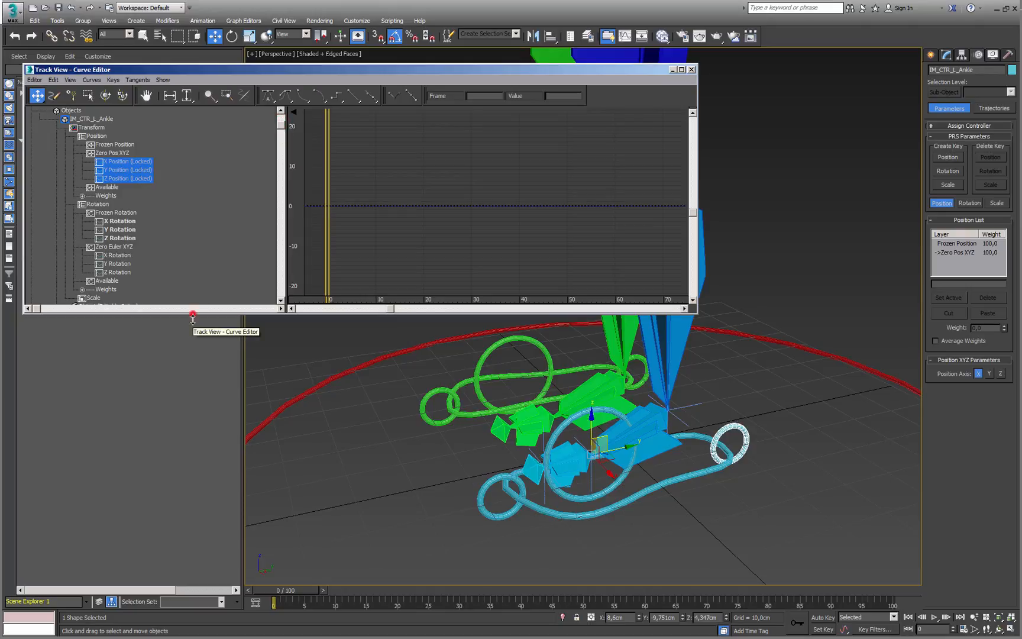
pyautogui.moveTo(192, 314); pyautogui.dragTo(192, 345)
pyautogui.click(95, 299)
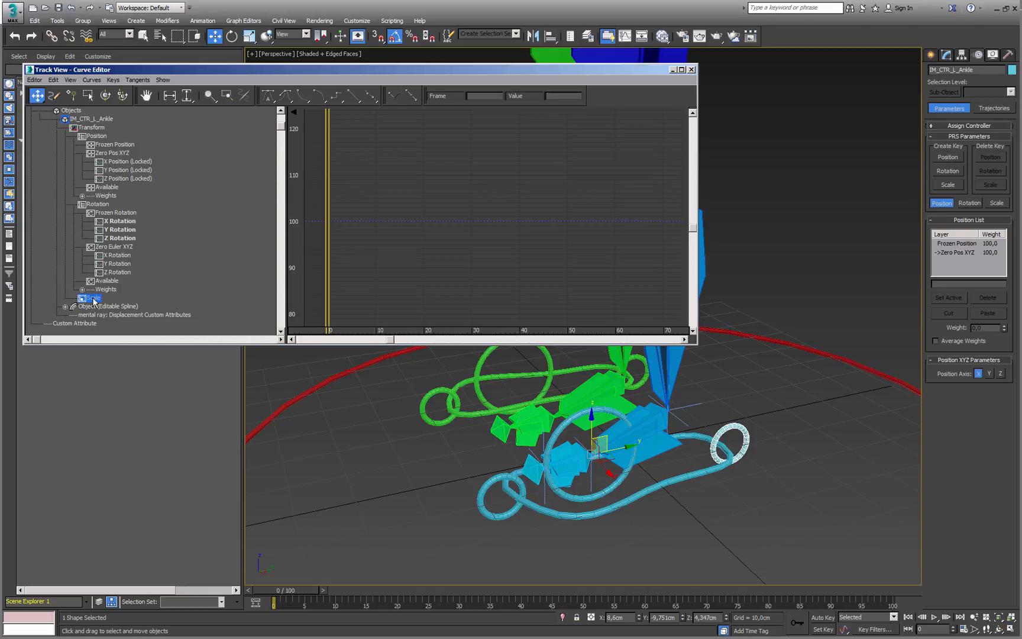
pyautogui.rightClick(93, 299)
pyautogui.moveTo(104, 283)
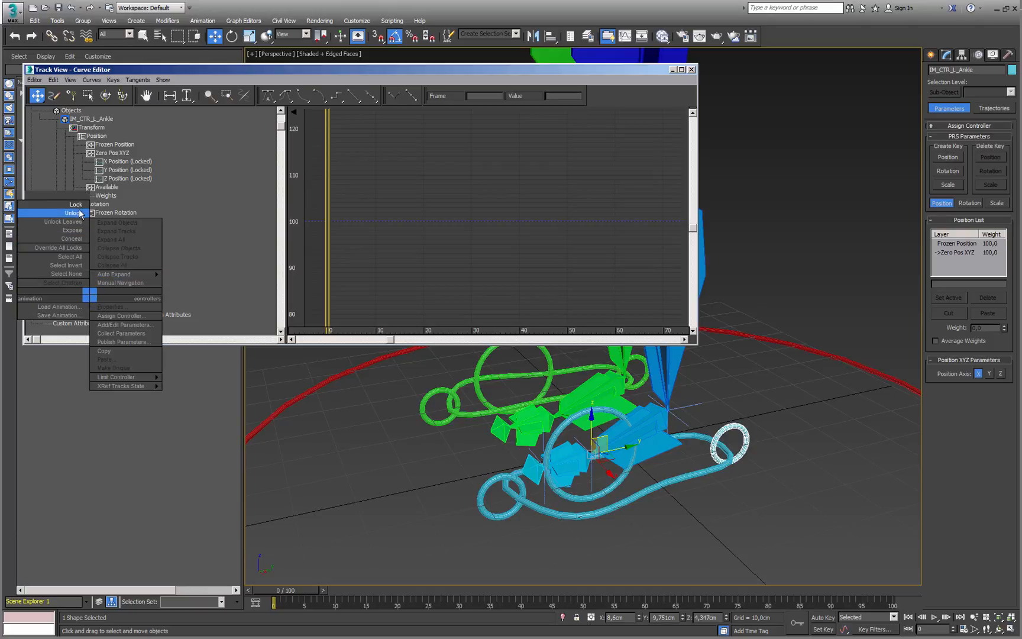
pyautogui.click(80, 207)
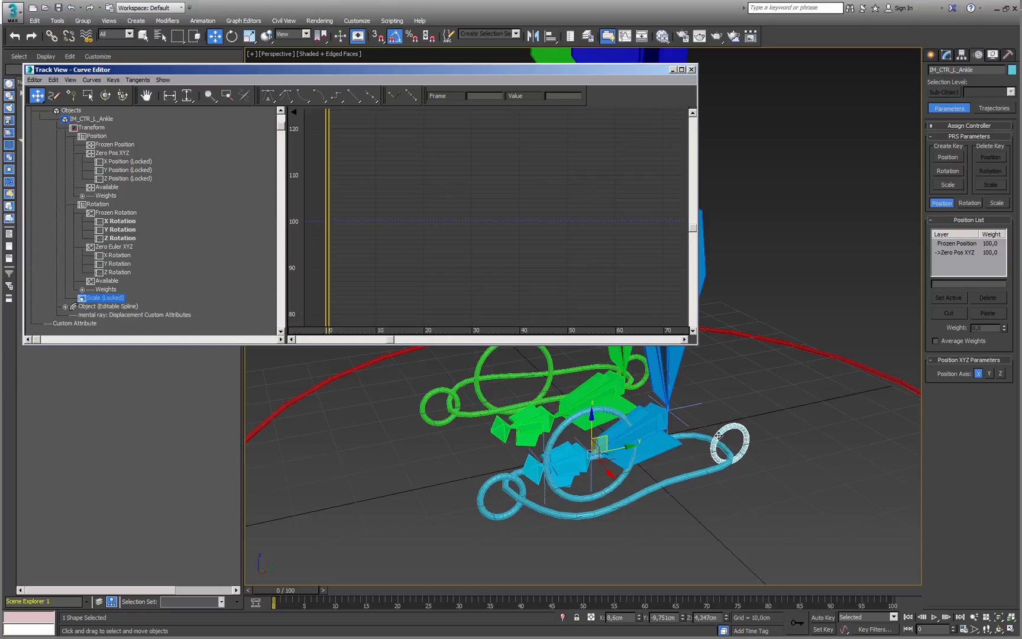
# Test-rotate IM_CTR_L_Ankle 50° about X, about Z, and 65° about Y, restoring zero rotation after each test
pyautogui.press('e')
pyautogui.moveTo(596, 422); pyautogui.dragTo(597, 433, button='middle')
pyautogui.moveTo(580, 435)
pyautogui.mouseDown()
pyautogui.moveTo(567, 448)
pyautogui.moveTo(592, 446)
pyautogui.mouseUp()
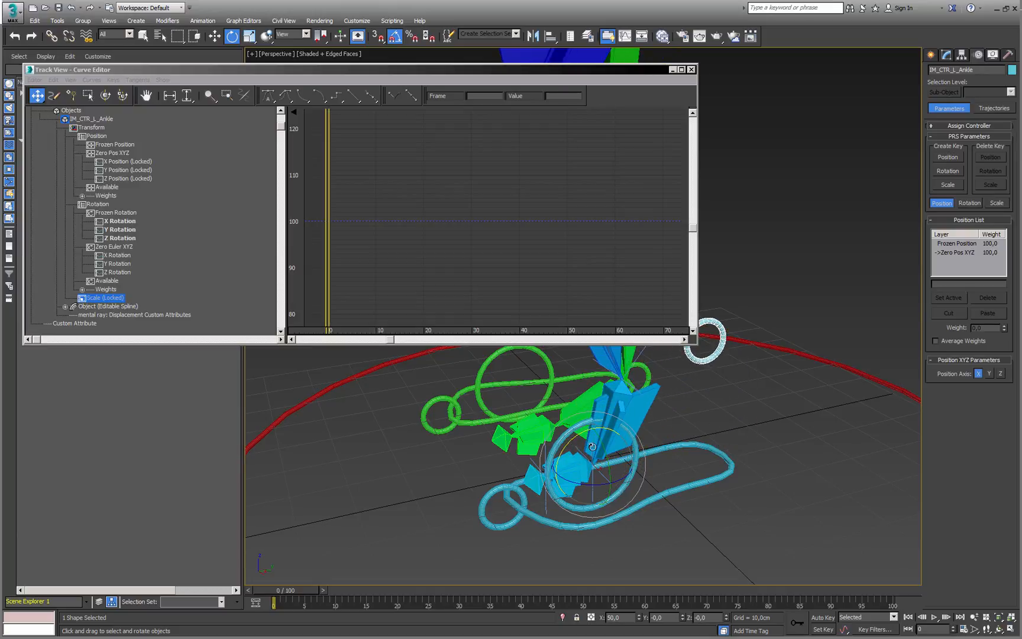
pyautogui.rightClick(638, 617)
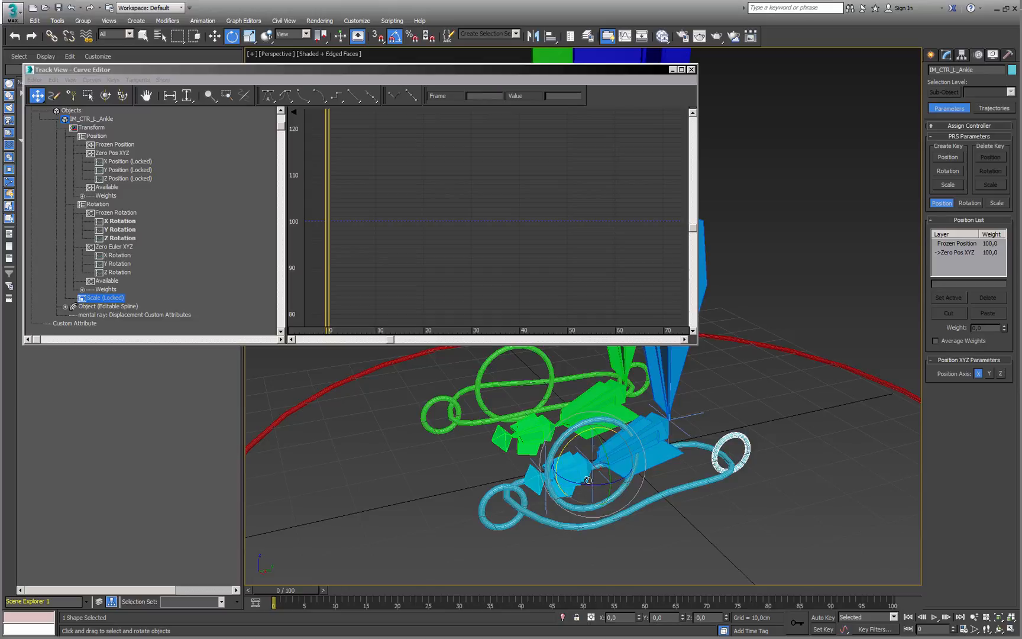
pyautogui.moveTo(588, 481); pyautogui.dragTo(609, 497)
pyautogui.hotkey('ctrl', 'z')
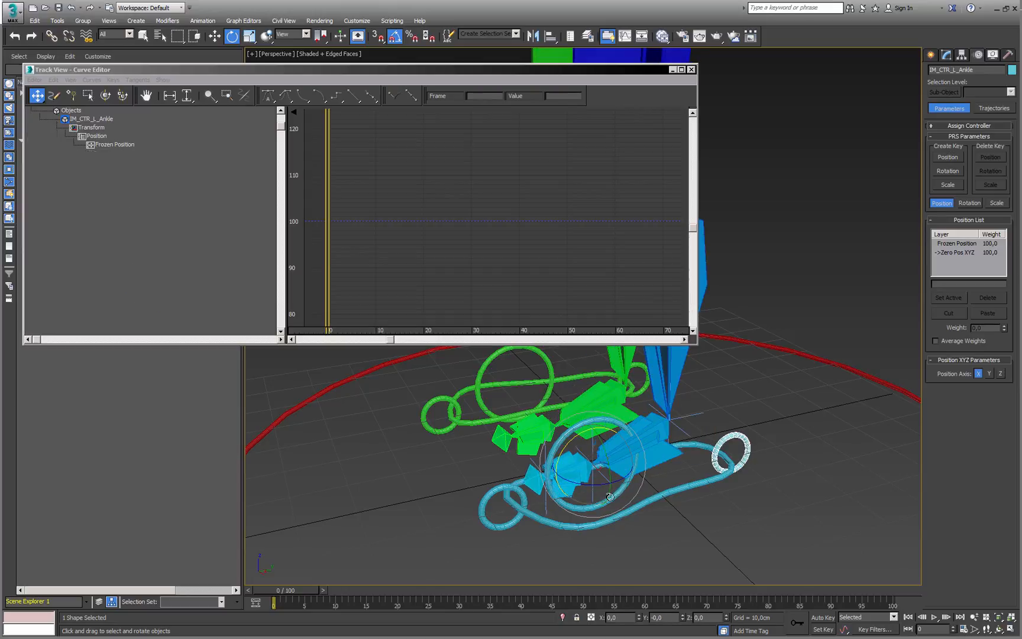
pyautogui.moveTo(606, 454); pyautogui.dragTo(616, 484)
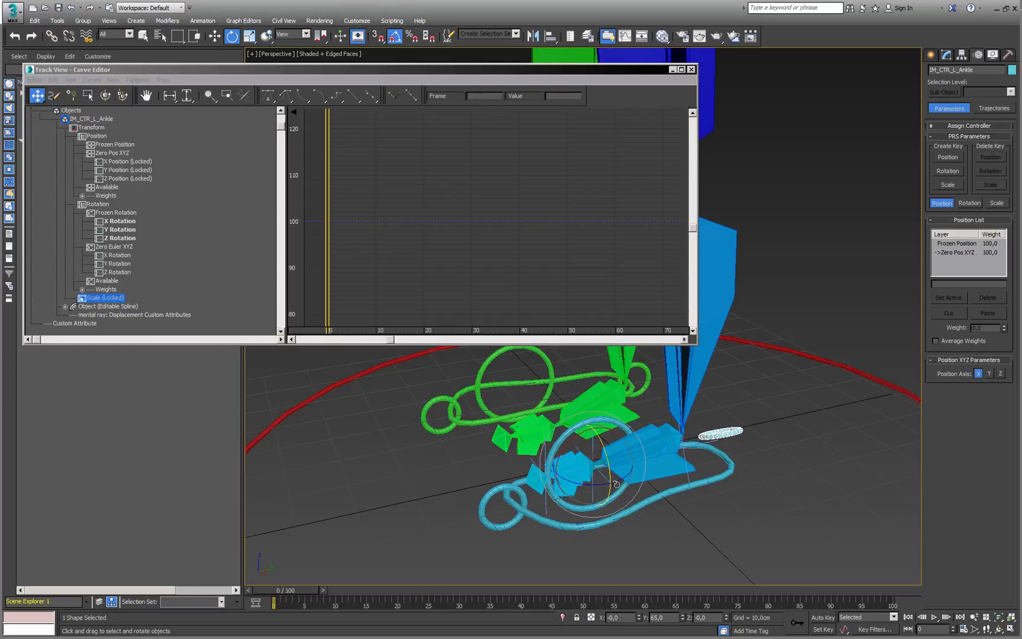
pyautogui.hotkey('ctrl', 'z')
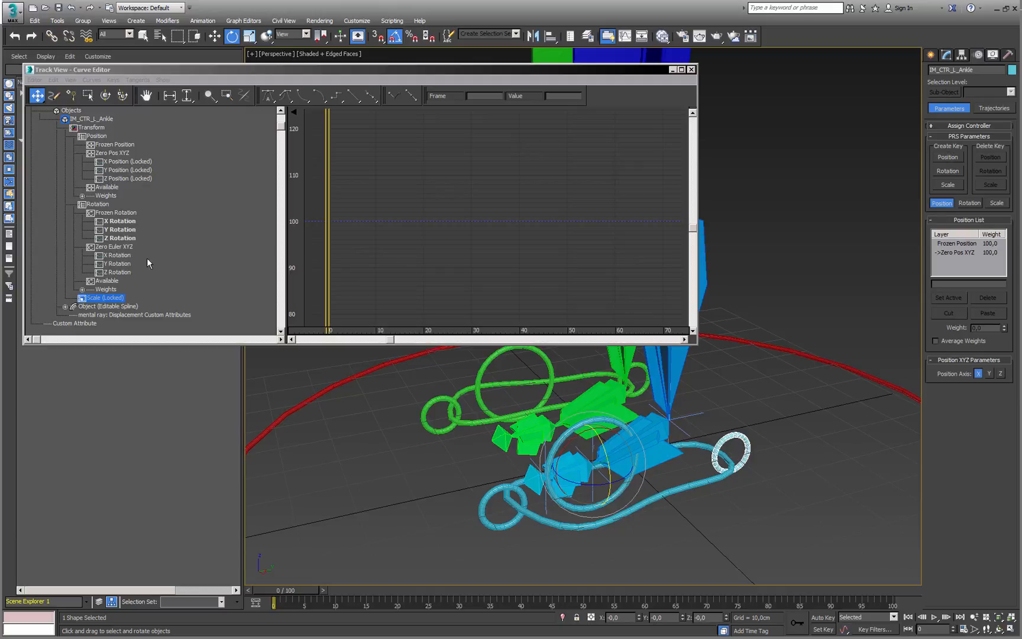
# Lock the Y and Z Rotation tracks under Zero Euler XYZ of IM_CTR_L_Ankle and try rotating the control
pyautogui.click(122, 264)
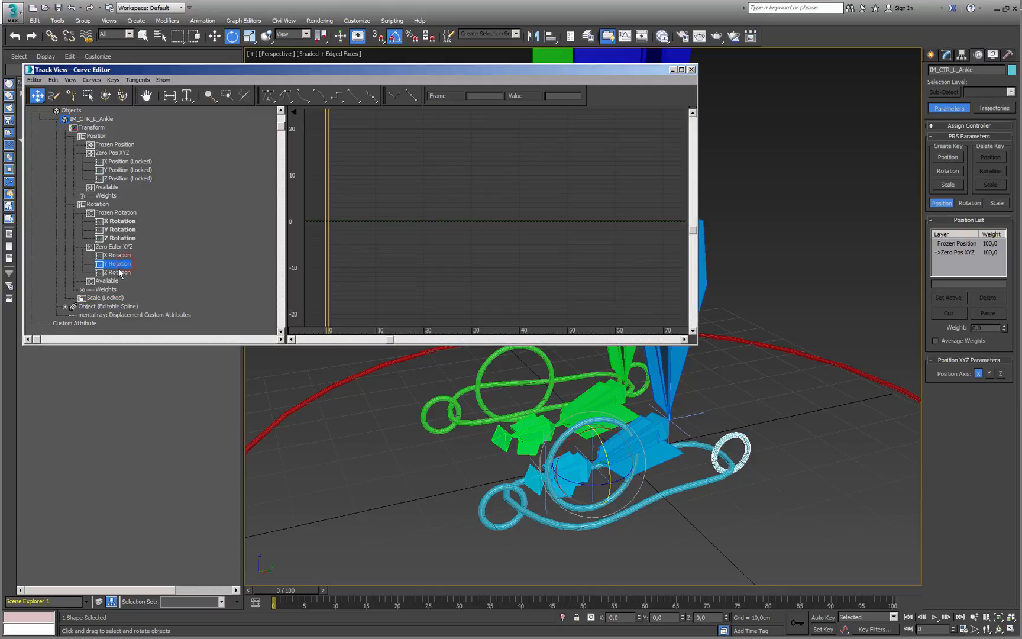
pyautogui.keyDown('ctrl'); pyautogui.click(114, 272); pyautogui.keyUp('ctrl')
pyautogui.rightClick(112, 275)
pyautogui.click(72, 183)
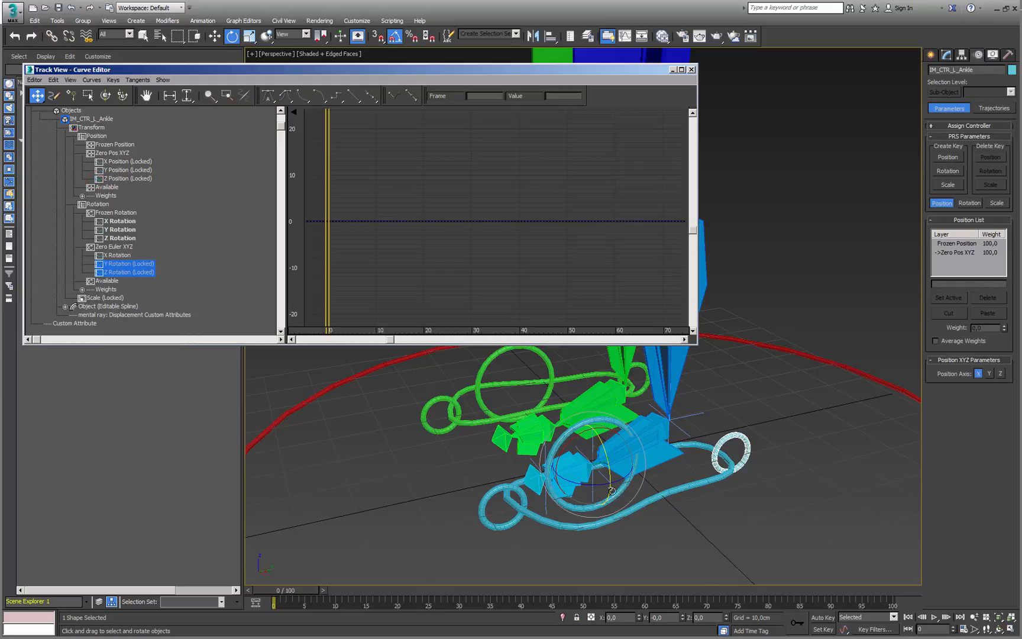
pyautogui.moveTo(577, 433); pyautogui.dragTo(586, 486)
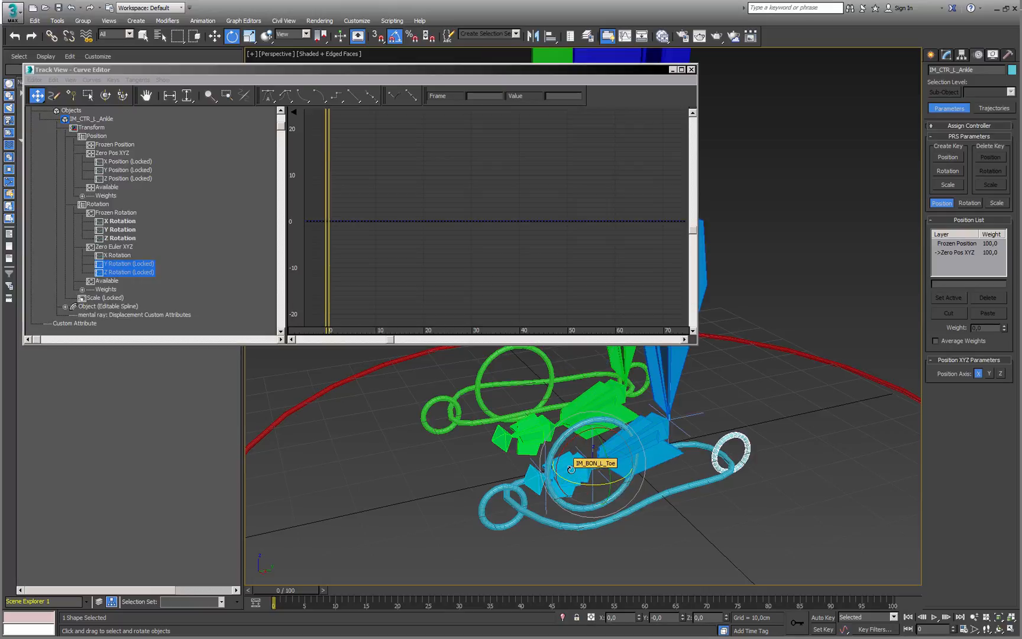
# Lock the X, Y and Z Position tracks under Zero Pos XYZ and the Scale track of IM_CTR_L_Ball
pyautogui.click(589, 507)
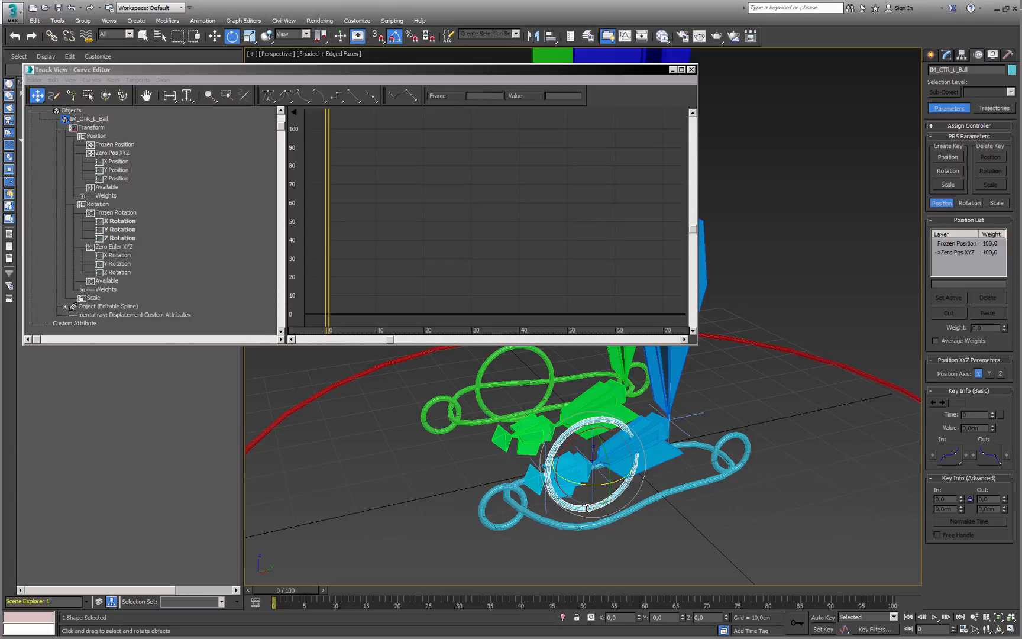
pyautogui.click(116, 161)
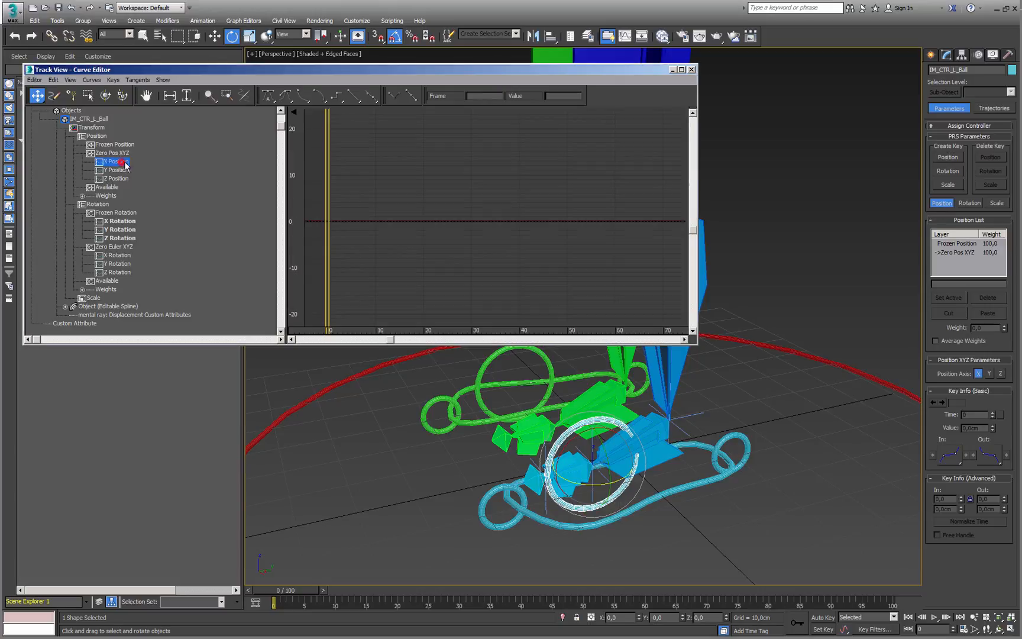
pyautogui.keyDown('shift'); pyautogui.click(118, 179); pyautogui.keyUp('shift')
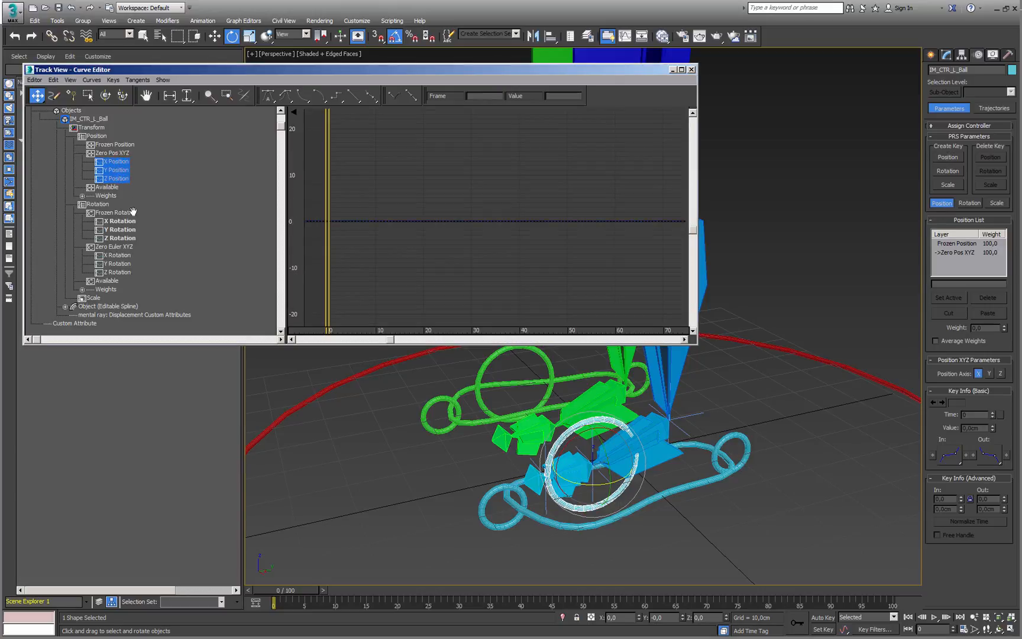
pyautogui.click(93, 297)
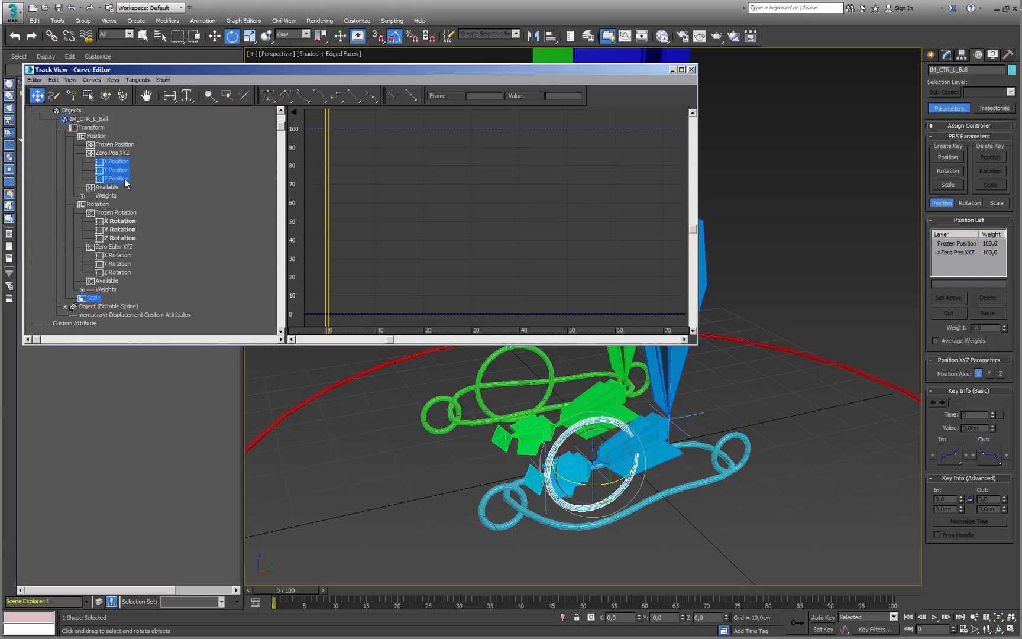
pyautogui.rightClick(118, 175)
pyautogui.click(103, 85)
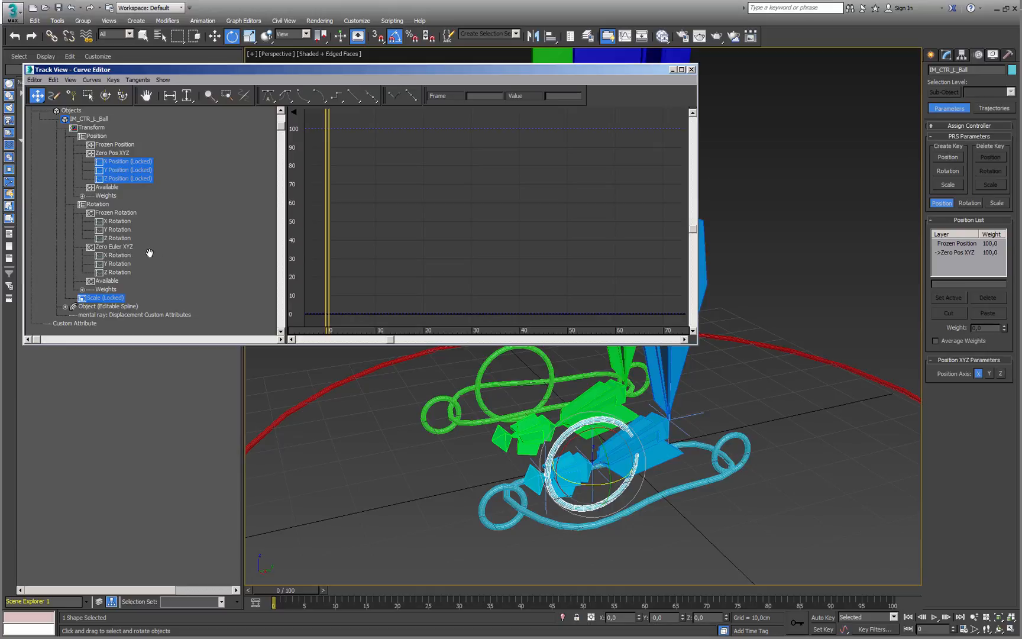
# Test-rotate IM_CTR_L_Ball with two separate rotations, undoing each one
pyautogui.click(120, 256)
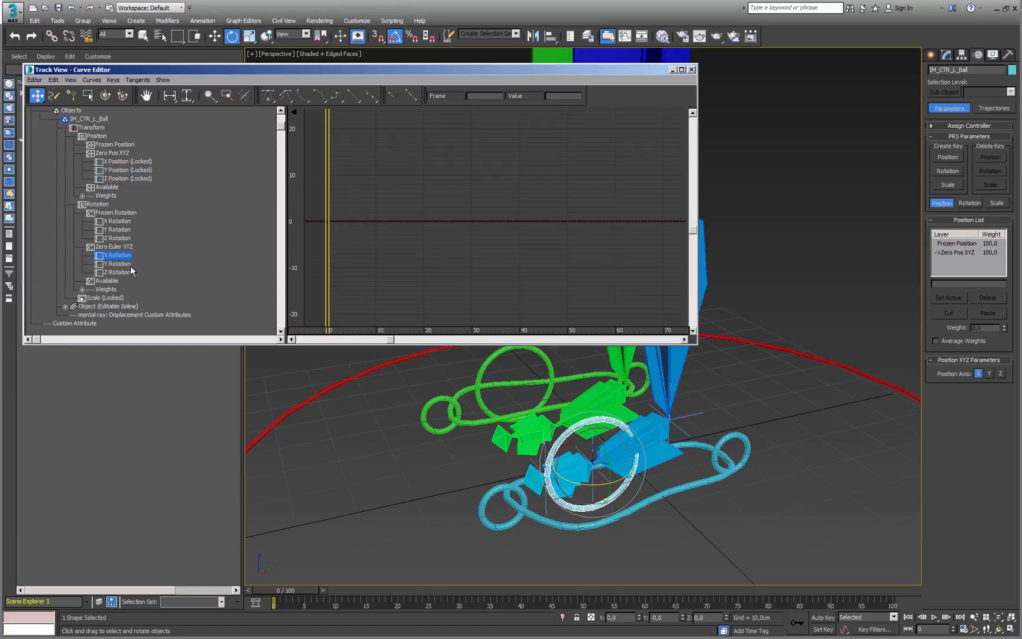
pyautogui.moveTo(568, 447); pyautogui.dragTo(578, 402)
pyautogui.hotkey('ctrl', 'z')
pyautogui.moveTo(579, 483); pyautogui.dragTo(607, 485)
pyautogui.hotkey('ctrl', 'z')
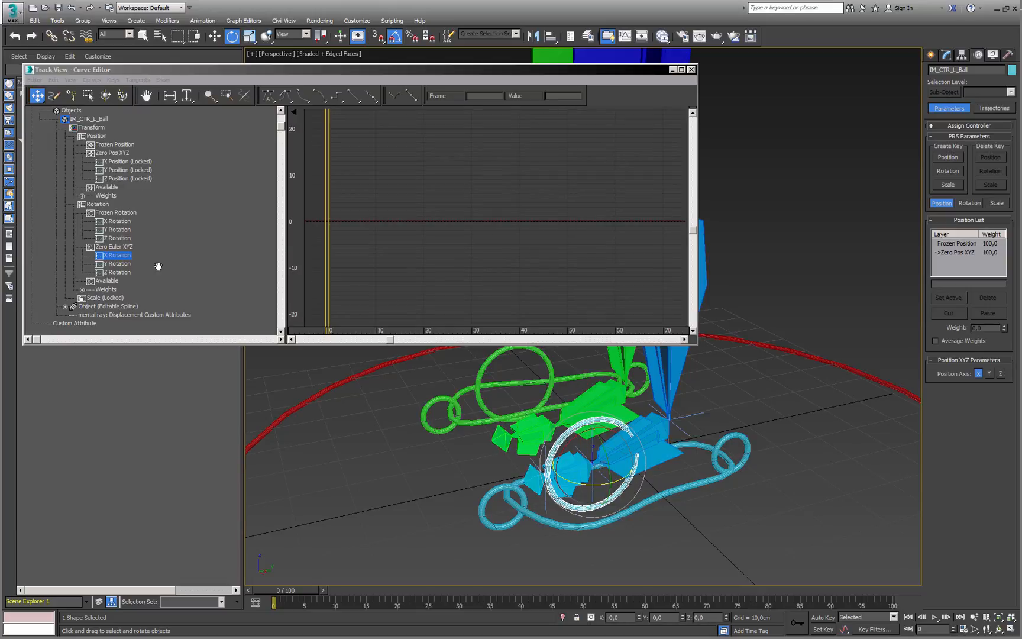
# Lock the Y and Z Rotation tracks under Frozen Rotation of IM_CTR_L_Ball
pyautogui.click(120, 230)
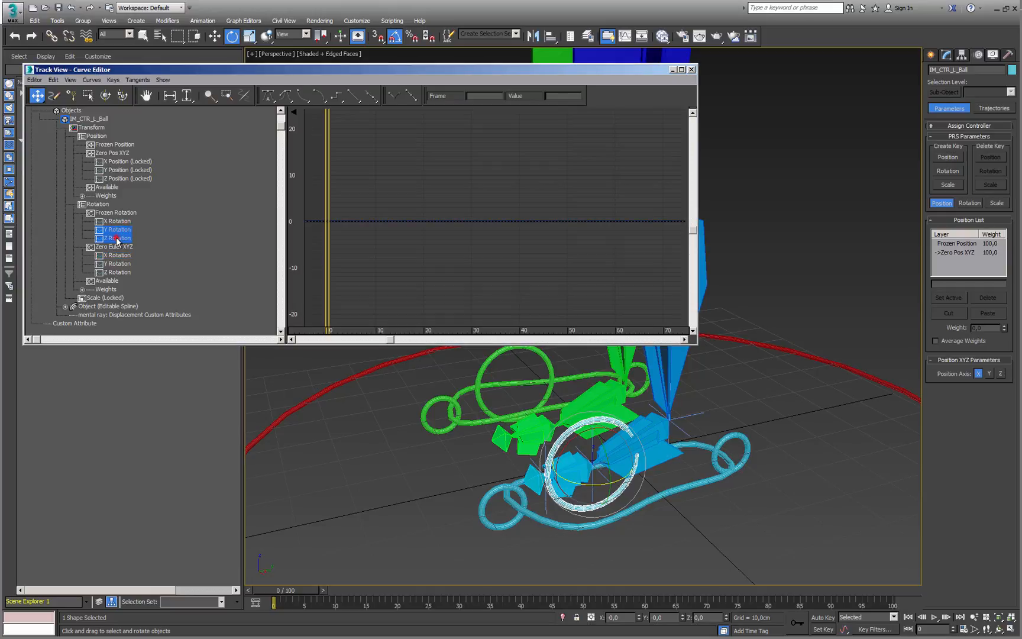
pyautogui.keyDown('ctrl'); pyautogui.click(117, 239); pyautogui.keyUp('ctrl')
pyautogui.rightClick(118, 240)
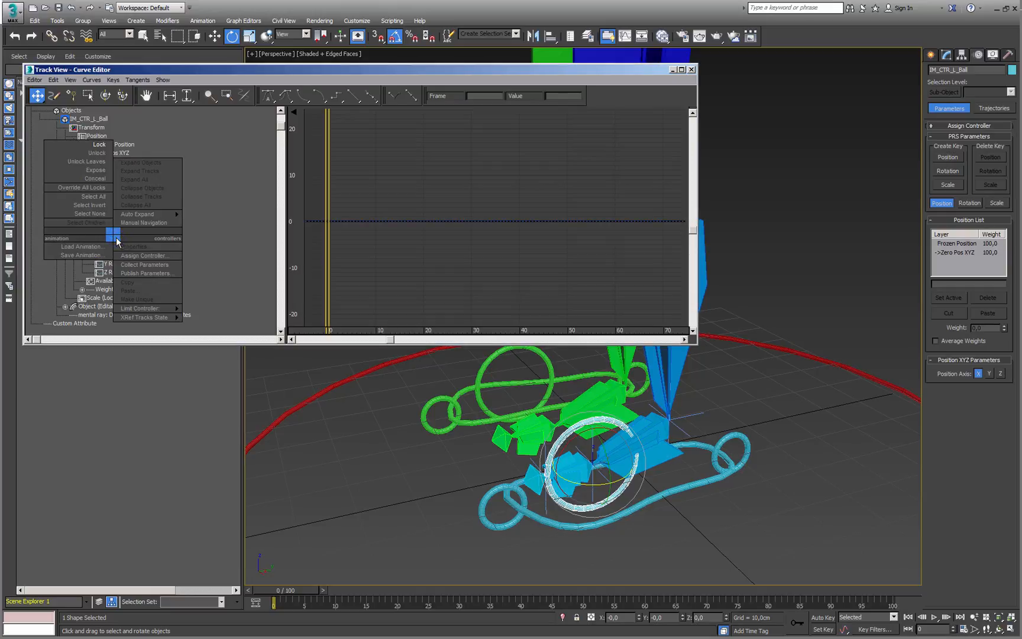
pyautogui.click(101, 145)
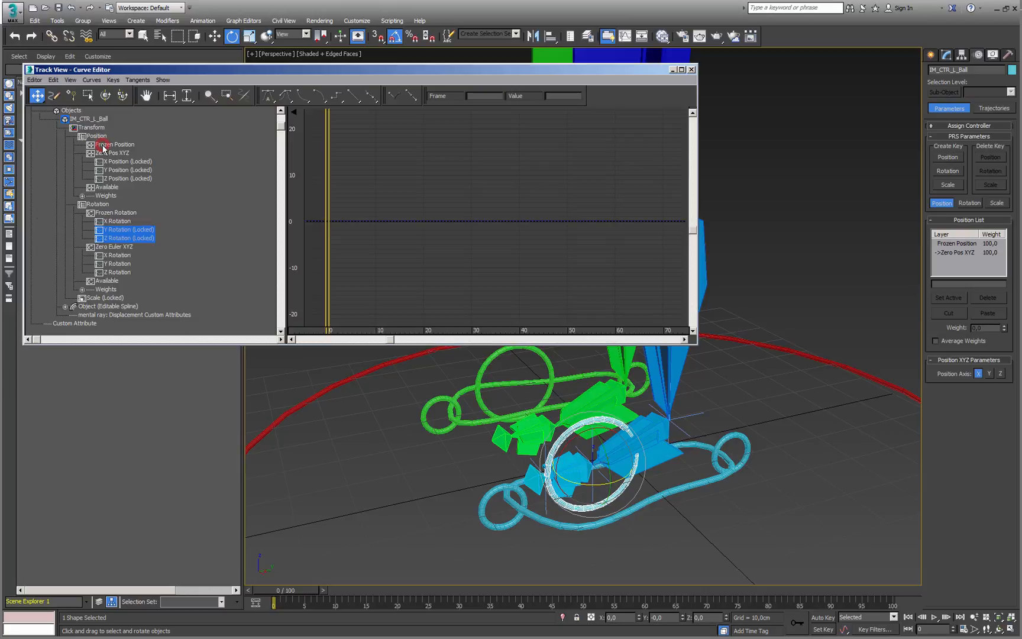
pyautogui.moveTo(565, 442)
pyautogui.mouseDown()
pyautogui.moveTo(555, 444)
pyautogui.moveTo(573, 437)
pyautogui.moveTo(565, 442)
pyautogui.mouseUp()
# Lock the Zero Pos XYZ position tracks and the Scale track of IM_CTR_L_Toe, then test-rotate the control and undo the rotation
pyautogui.click(512, 524)
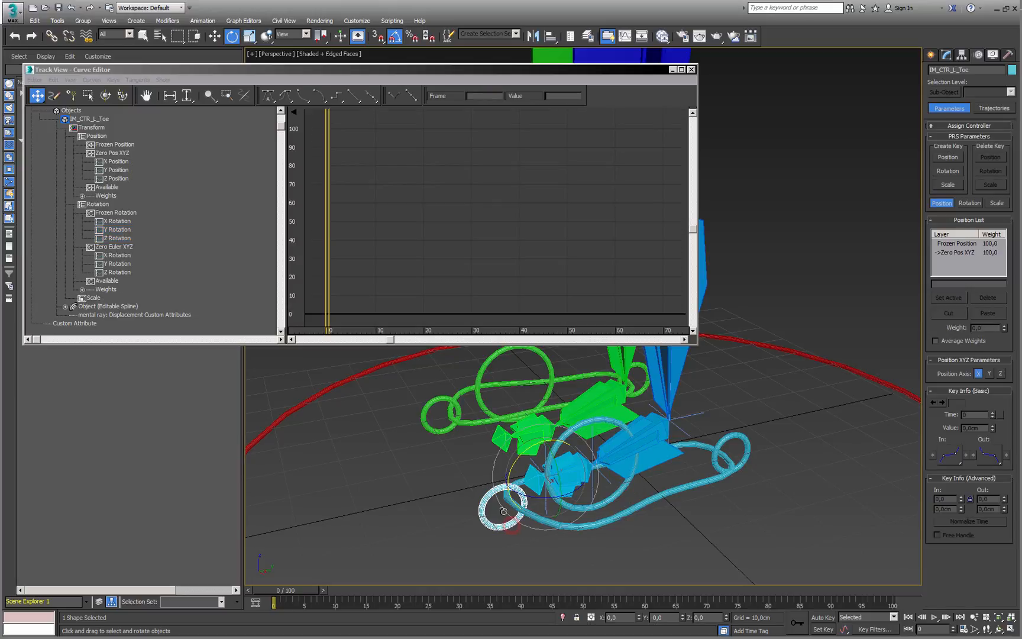
pyautogui.click(116, 162)
pyautogui.keyDown('shift'); pyautogui.click(118, 178); pyautogui.keyUp('shift')
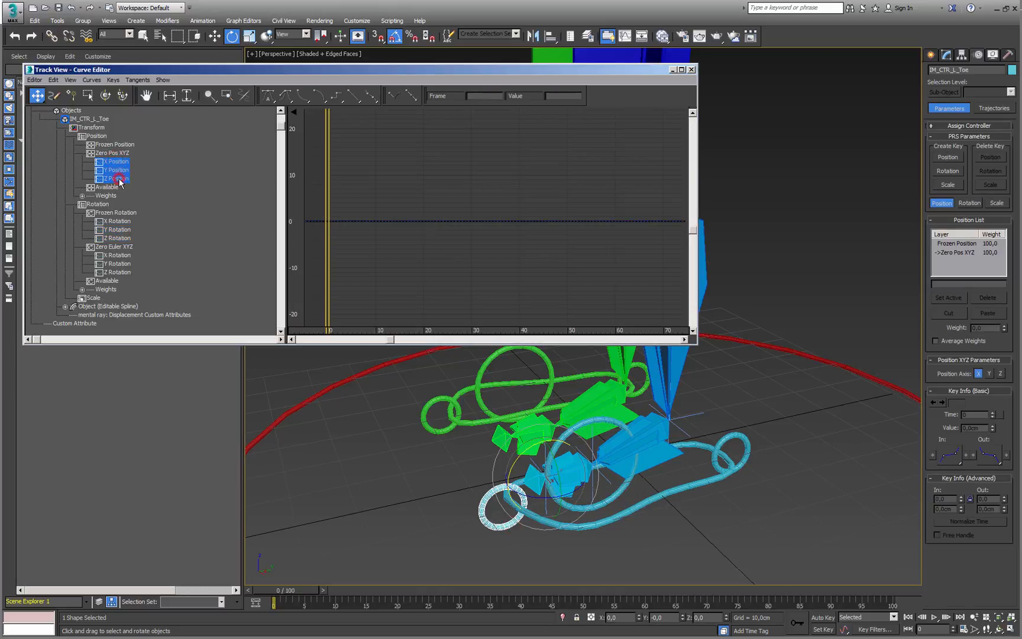
pyautogui.rightClick(91, 292)
pyautogui.click(80, 204)
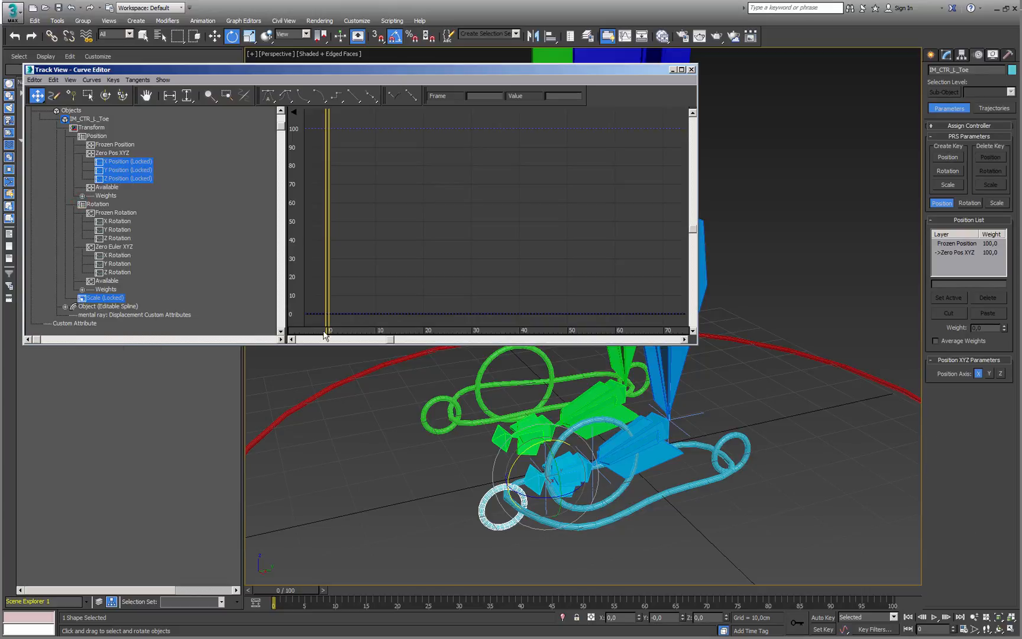
pyautogui.moveTo(520, 458); pyautogui.dragTo(497, 479)
pyautogui.hotkey('ctrl', 'z')
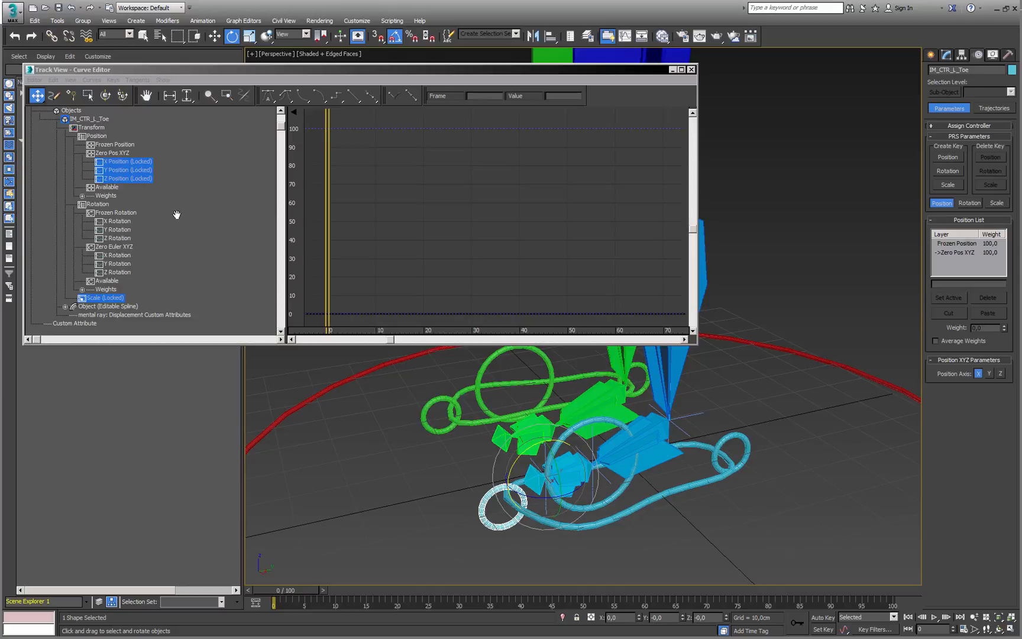
# Lock the Y and Z Rotation tracks under Frozen Rotation of IM_CTR_L_Toe
pyautogui.click(124, 229)
pyautogui.keyDown('ctrl'); pyautogui.click(123, 238); pyautogui.keyUp('ctrl')
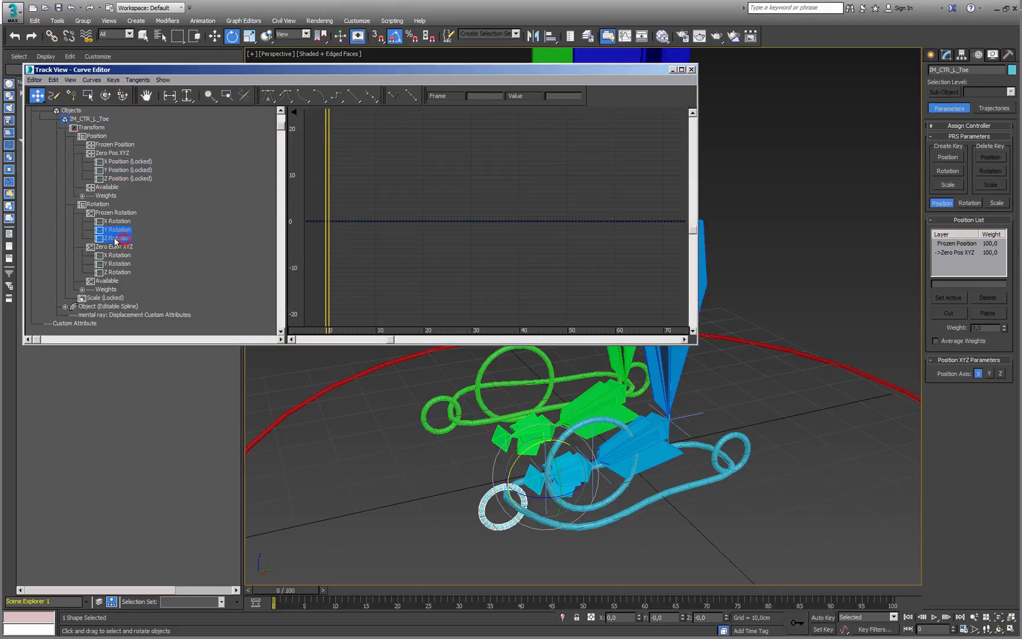
pyautogui.rightClick(115, 240)
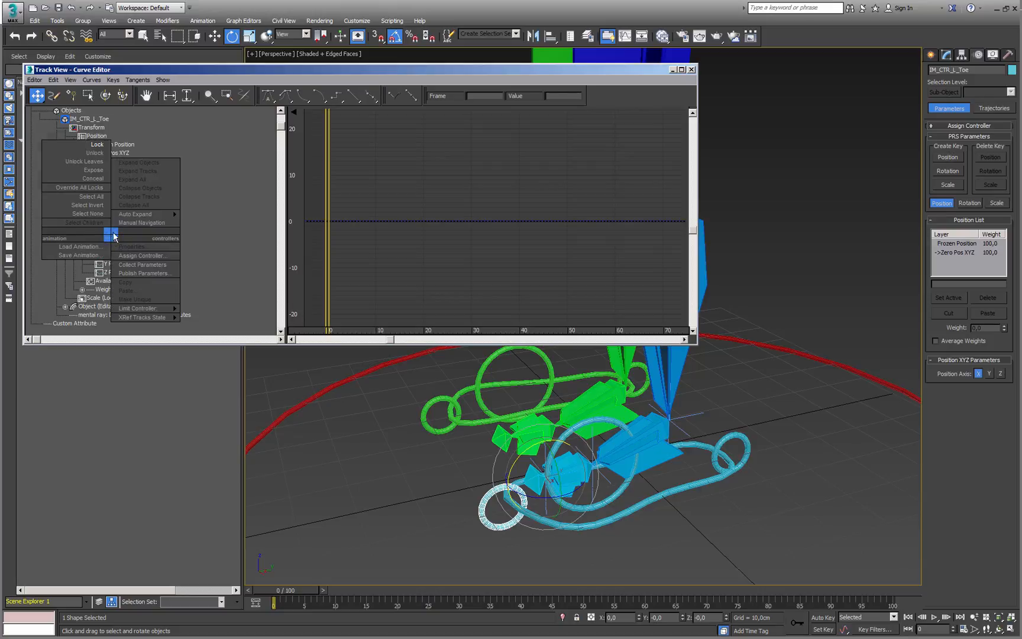
pyautogui.click(93, 149)
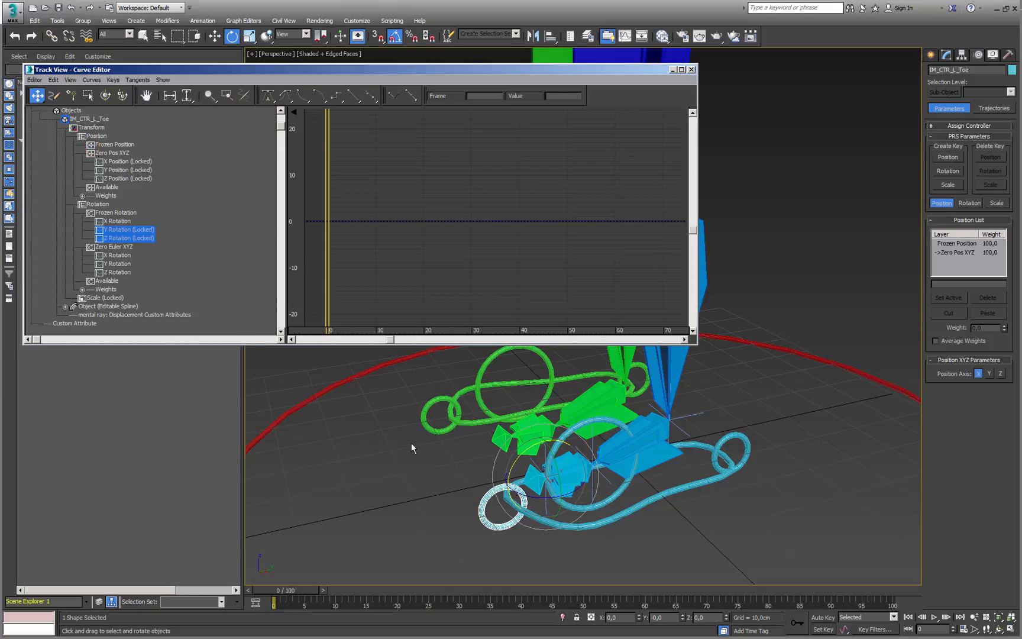
pyautogui.keyDown('alt'); pyautogui.moveTo(504, 437); pyautogui.dragTo(662, 516, button='middle'); pyautogui.keyUp('alt')
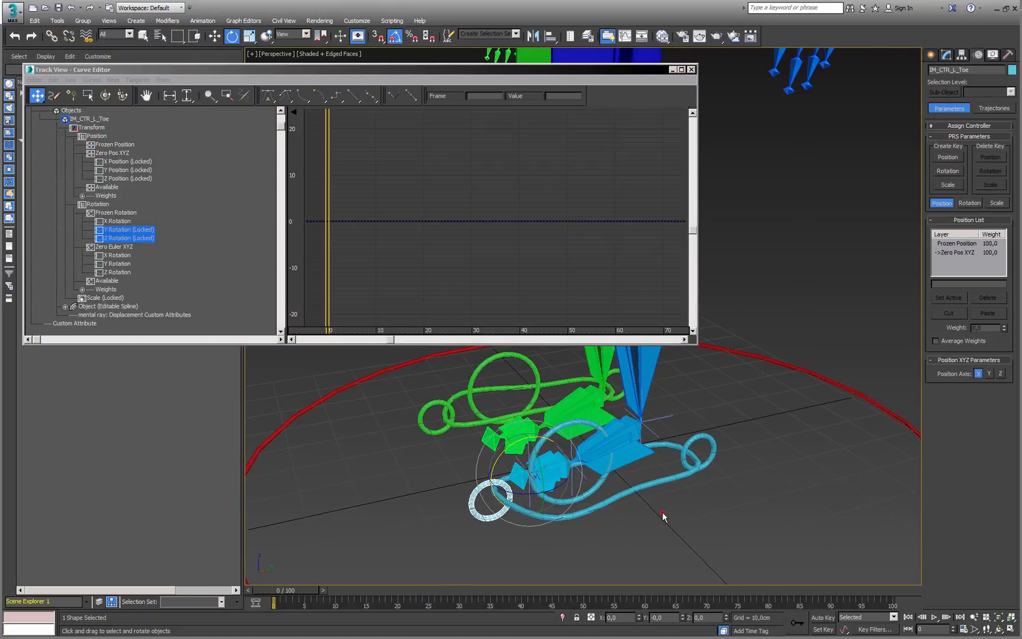
# Select IM_CTR_L_Foot and test-rotate it about its Z and Y axes, undoing the test rotation
pyautogui.click(642, 492)
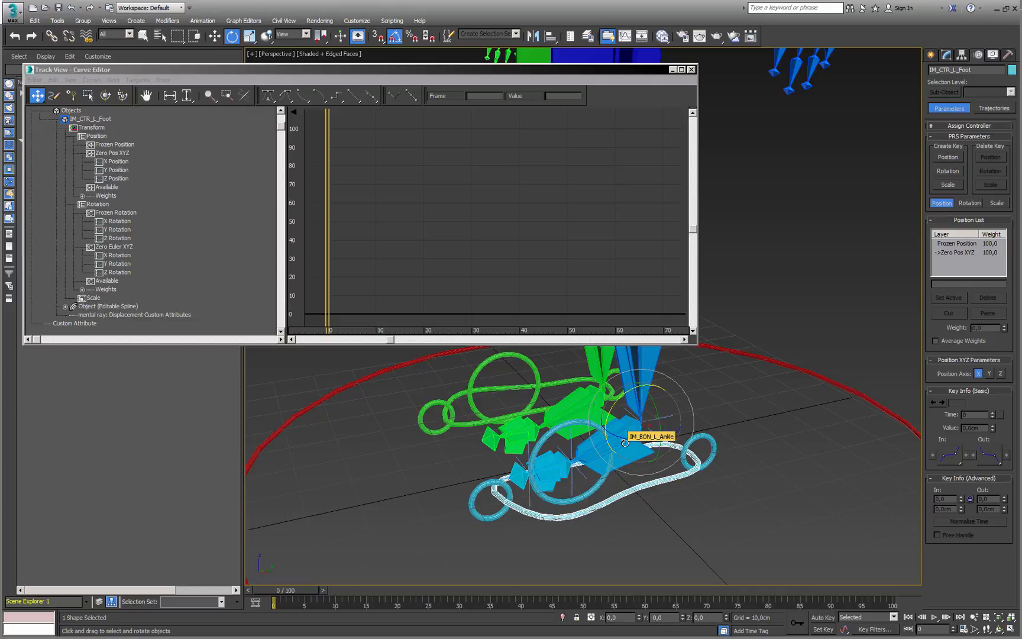
pyautogui.press('w')
pyautogui.scroll(-2, 693, 526)
pyautogui.moveTo(659, 445)
pyautogui.mouseDown()
pyautogui.moveTo(644, 397)
pyautogui.moveTo(661, 449)
pyautogui.mouseUp()
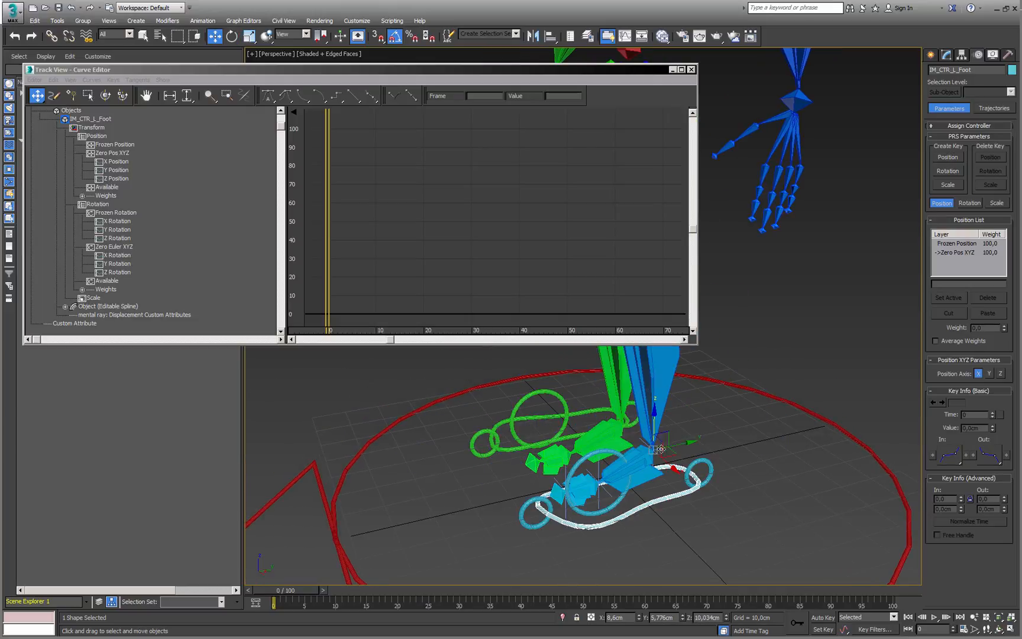
pyautogui.press('e')
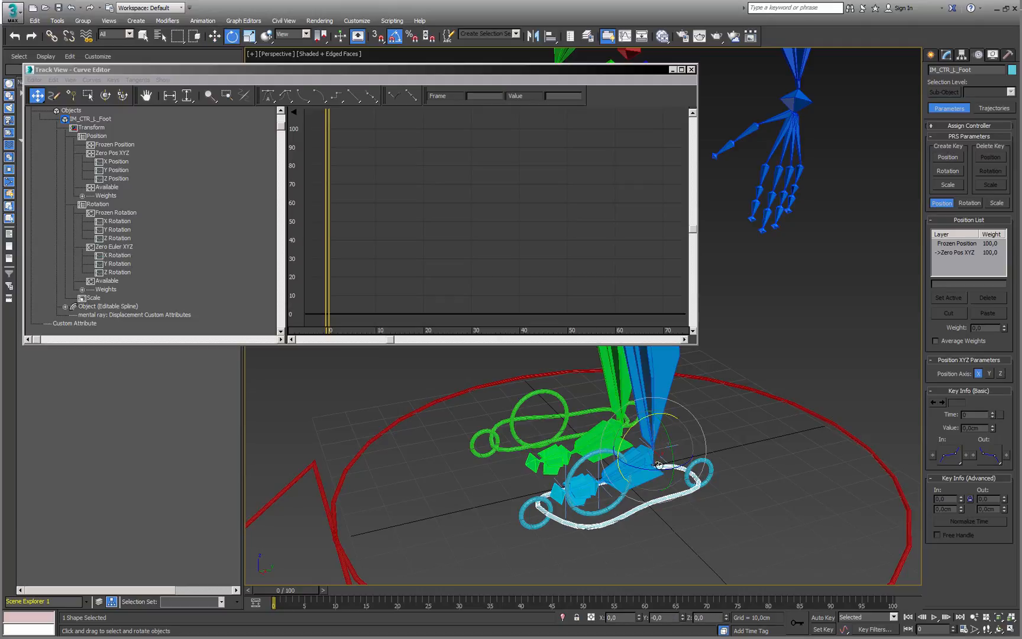
pyautogui.moveTo(648, 471); pyautogui.dragTo(652, 492)
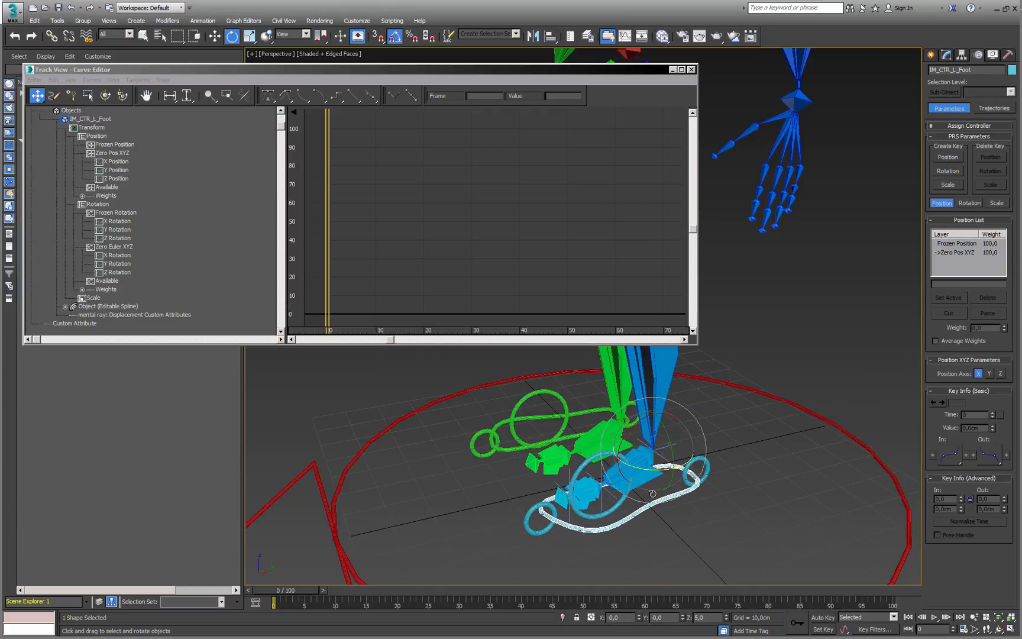
pyautogui.keyDown('alt'); pyautogui.moveTo(647, 473); pyautogui.dragTo(680, 474, button='middle'); pyautogui.keyUp('alt')
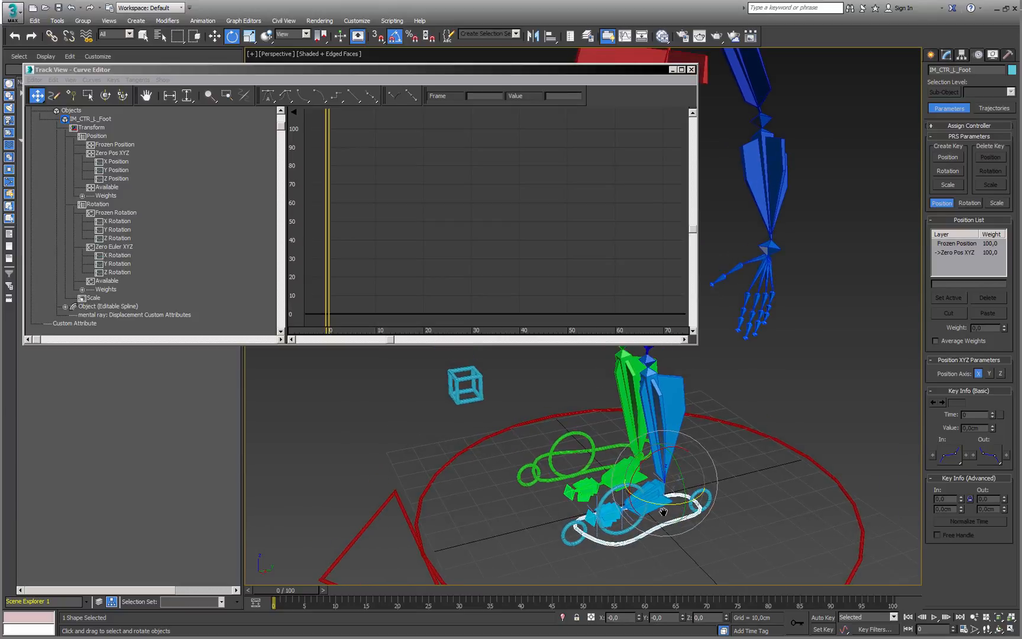
pyautogui.moveTo(682, 474); pyautogui.dragTo(674, 497)
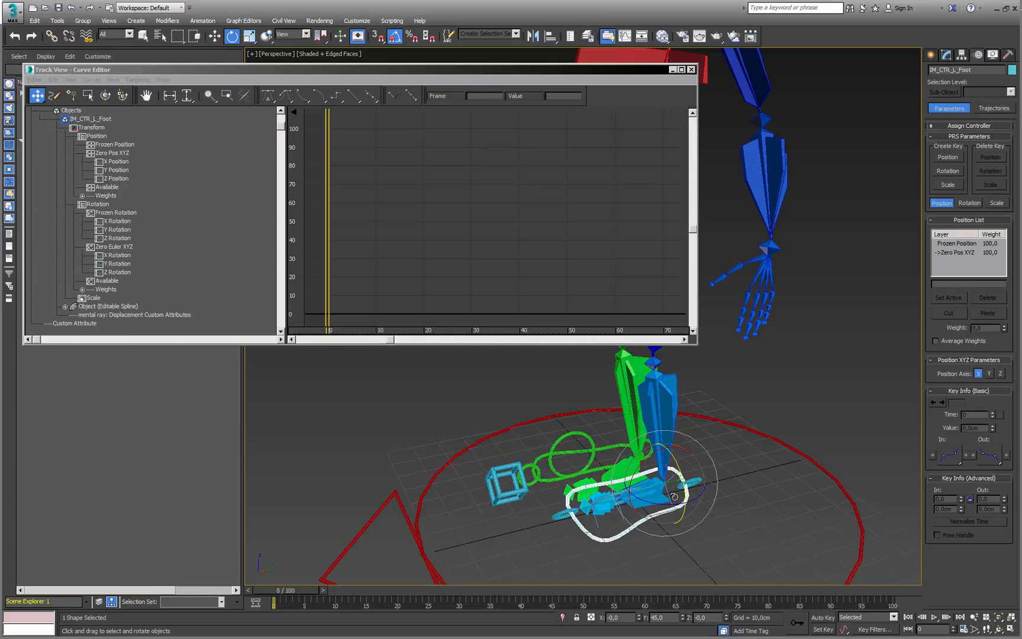
pyautogui.hotkey('ctrl', 'z')
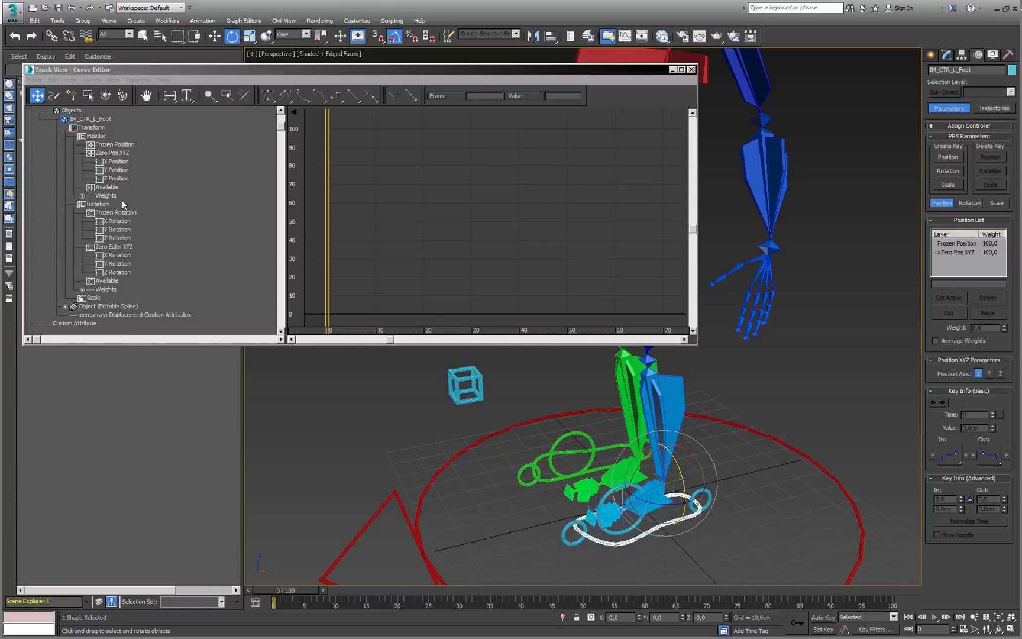
# Lock the Scale track and the Y Rotation track under Zero Euler XYZ of IM_CTR_L_Foot
pyautogui.click(94, 298)
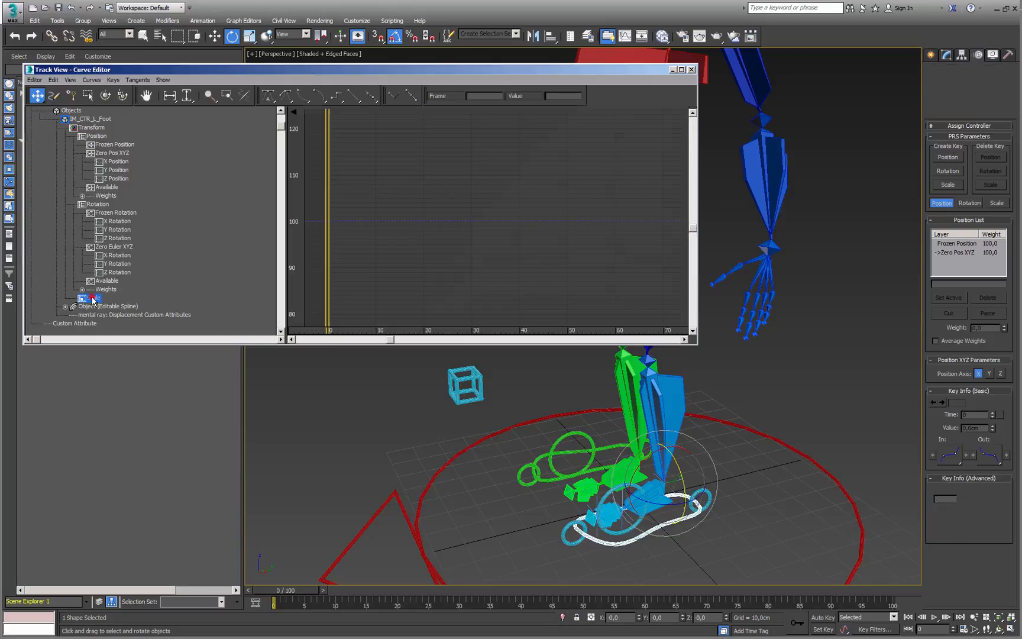
pyautogui.keyDown('ctrl'); pyautogui.click(114, 265); pyautogui.keyUp('ctrl')
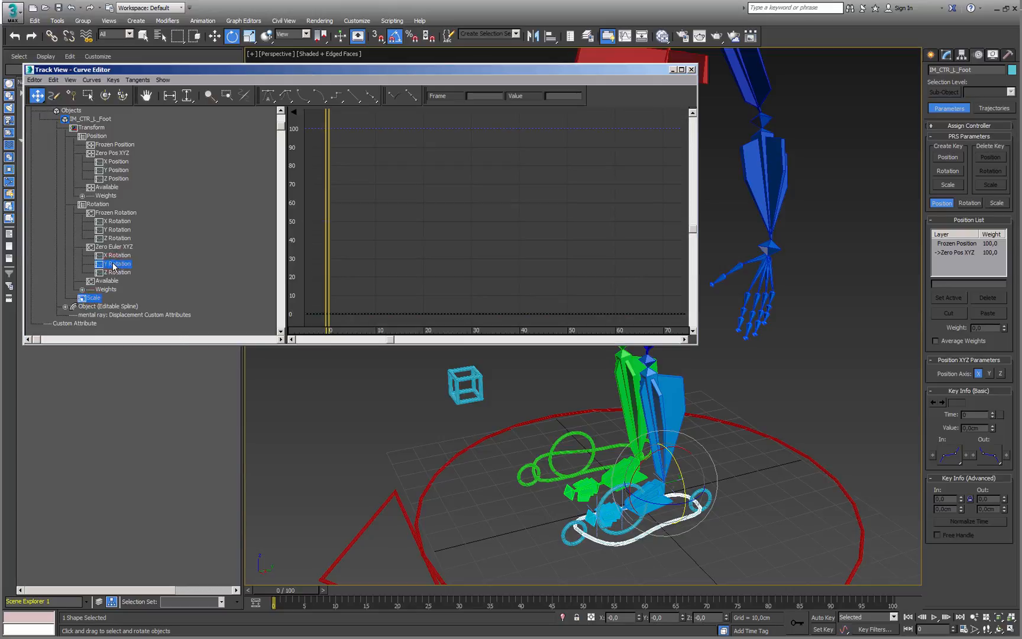
pyautogui.rightClick(114, 266)
pyautogui.click(98, 171)
# Lock the Scale track and the X, Y and Z Rotation tracks under Zero Euler XYZ of IM_CTR_L_Knee
pyautogui.moveTo(512, 455); pyautogui.dragTo(500, 435, button='middle')
pyautogui.click(463, 383)
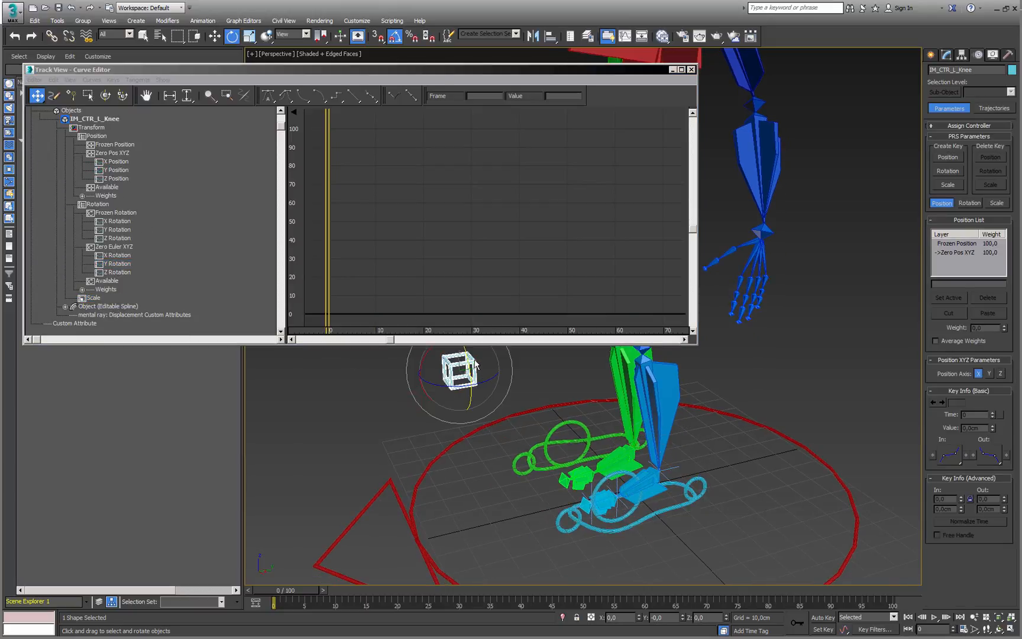
pyautogui.click(92, 299)
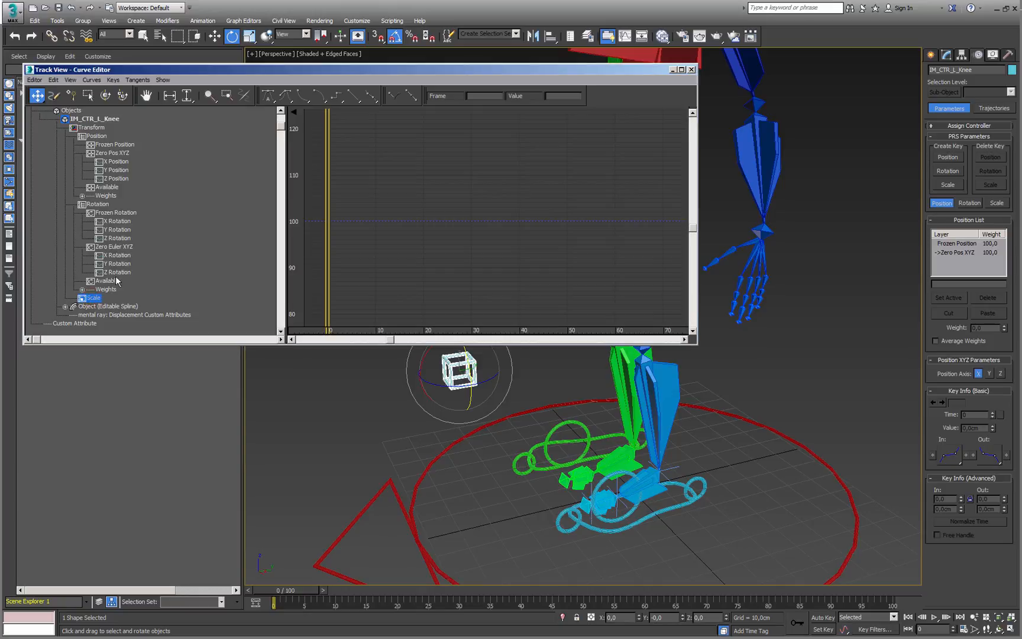
pyautogui.moveTo(121, 254); pyautogui.dragTo(121, 272)
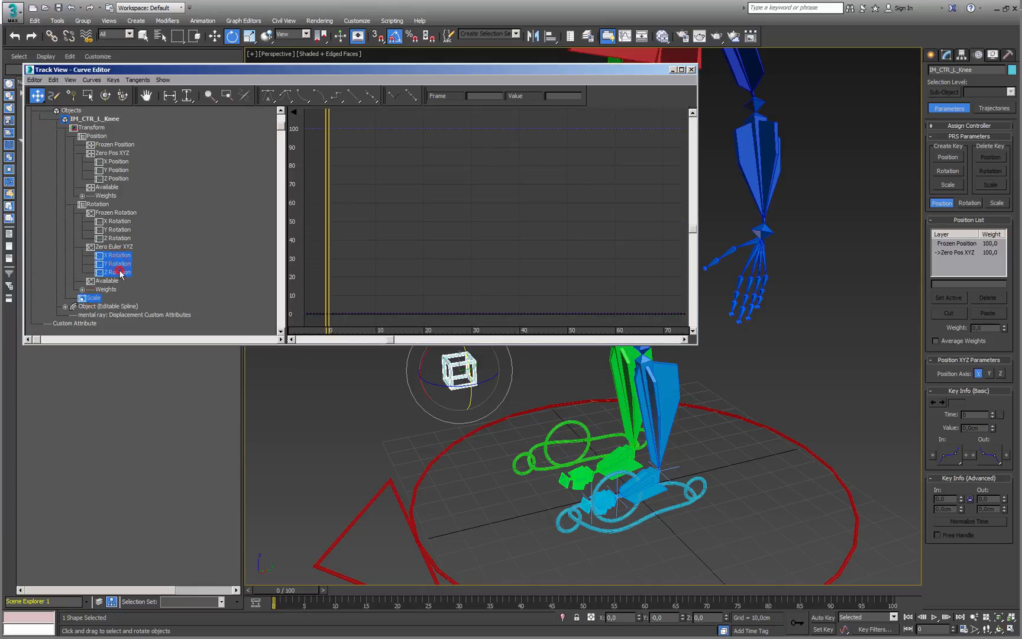
pyautogui.rightClick(121, 267)
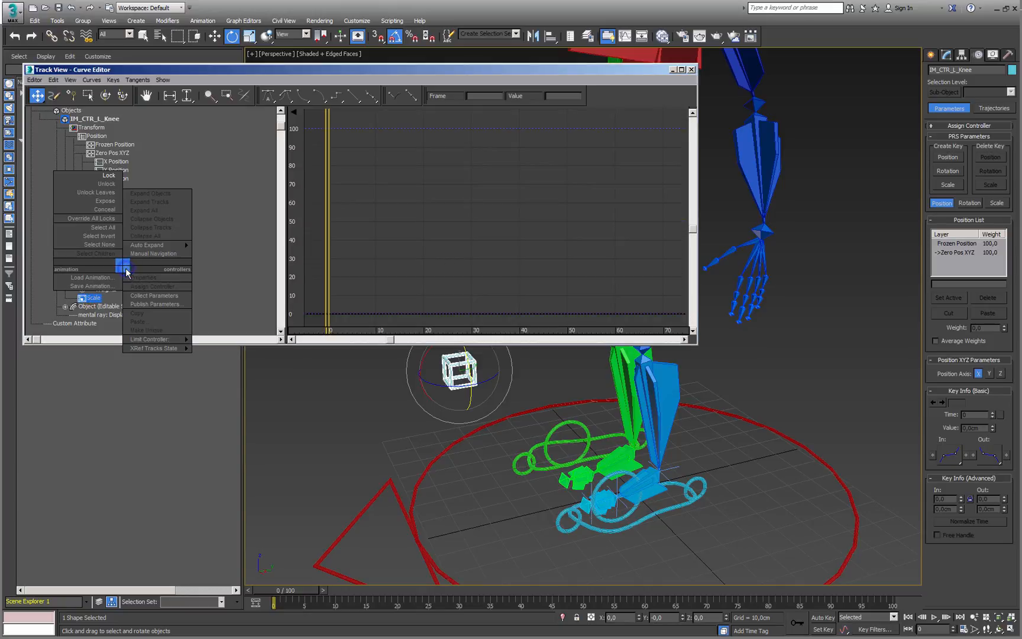
pyautogui.click(108, 176)
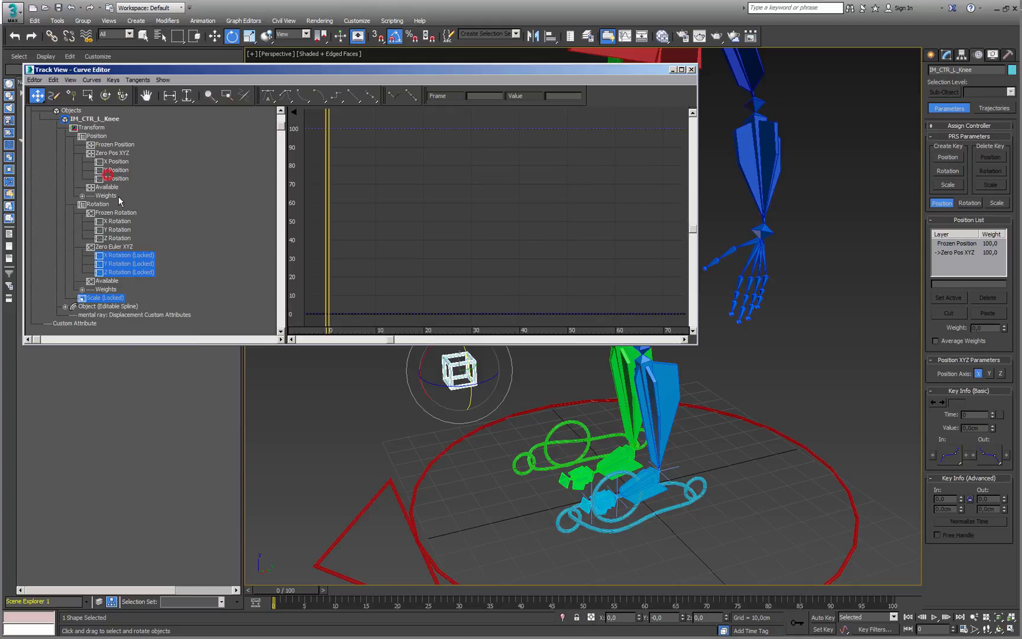
# Test-move the IM_CTR_L_Knee control in front of the leg and undo the move
pyautogui.moveTo(333, 386); pyautogui.dragTo(509, 421, button='middle')
pyautogui.press('w')
pyautogui.moveTo(473, 441); pyautogui.dragTo(400, 389)
pyautogui.hotkey('ctrl', 'z')
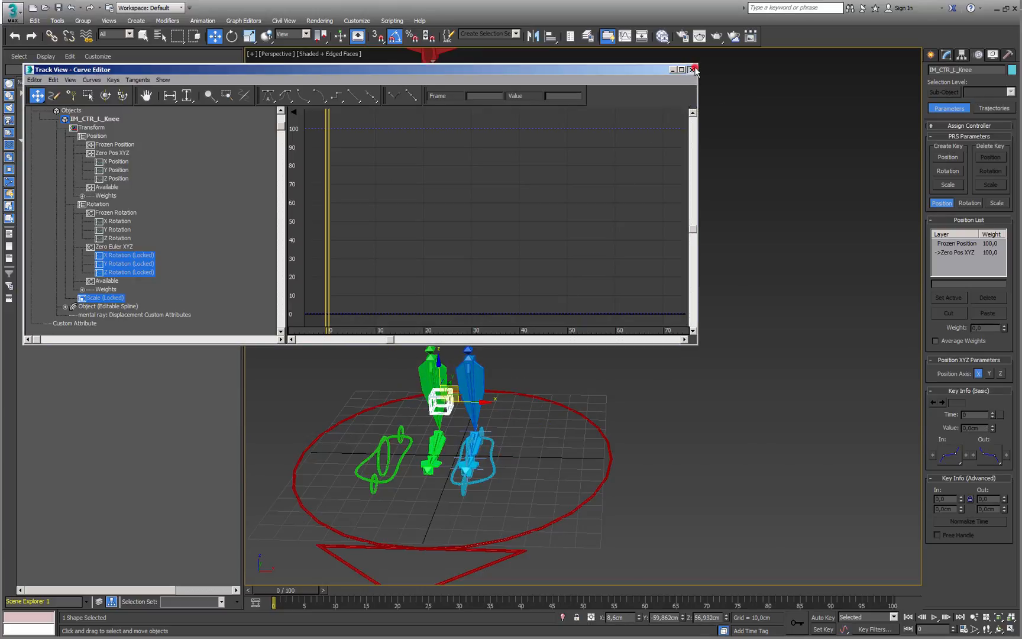
# Close the Curve Editor, list the scene by layers to unhide the IM_GEO layer, and clear the selection
pyautogui.click(690, 70)
pyautogui.keyDown('alt'); pyautogui.moveTo(559, 269); pyautogui.dragTo(483, 302, button='middle'); pyautogui.keyUp('alt')
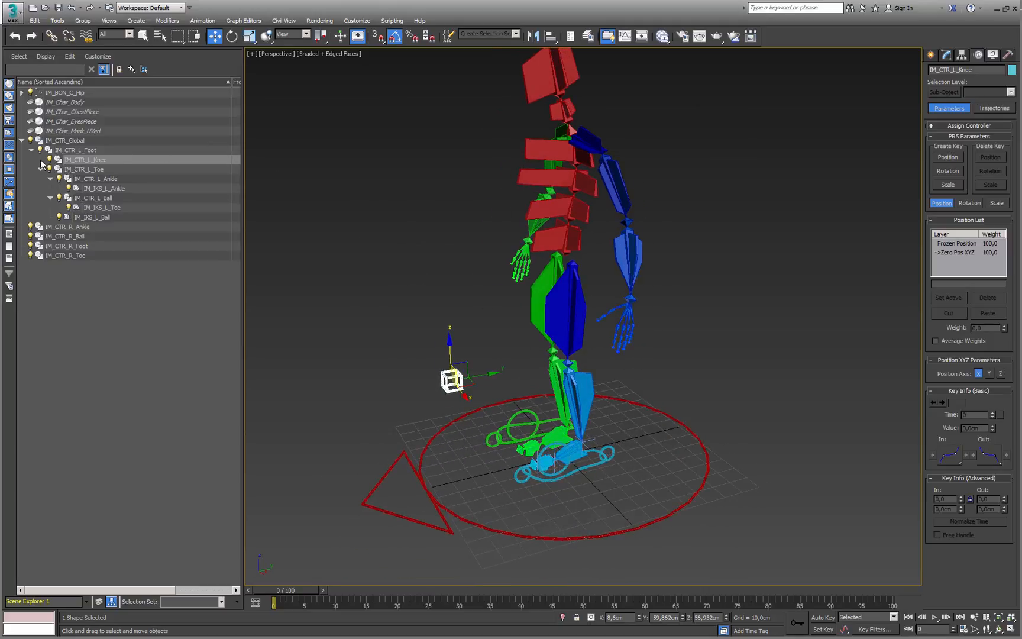
pyautogui.click(99, 601)
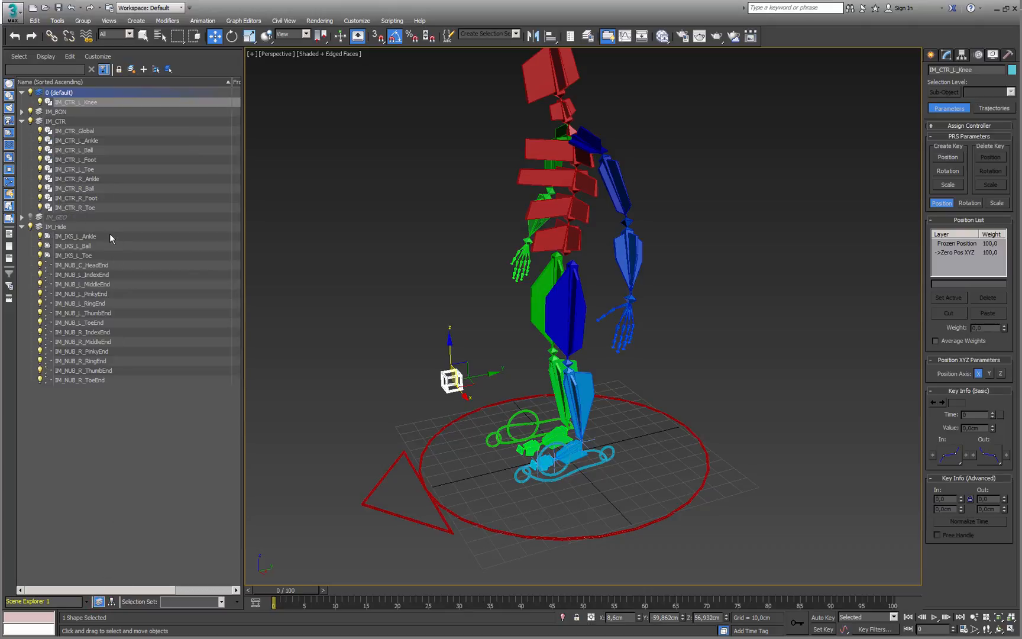
pyautogui.click(30, 217)
pyautogui.keyDown('alt'); pyautogui.moveTo(519, 351); pyautogui.dragTo(573, 351, button='middle'); pyautogui.keyUp('alt')
pyautogui.click(573, 351)
pyautogui.moveTo(502, 384); pyautogui.dragTo(602, 396, button='middle')
pyautogui.keyDown('alt'); pyautogui.moveTo(602, 396); pyautogui.dragTo(621, 394, button='middle'); pyautogui.keyUp('alt')
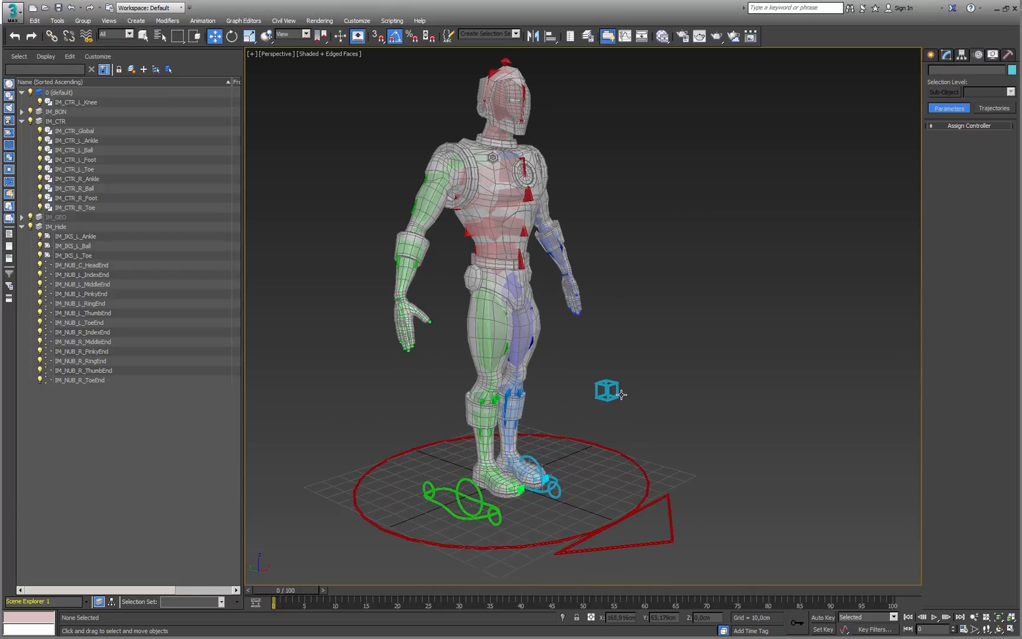
pyautogui.click(476, 499)
pyautogui.click(450, 522)
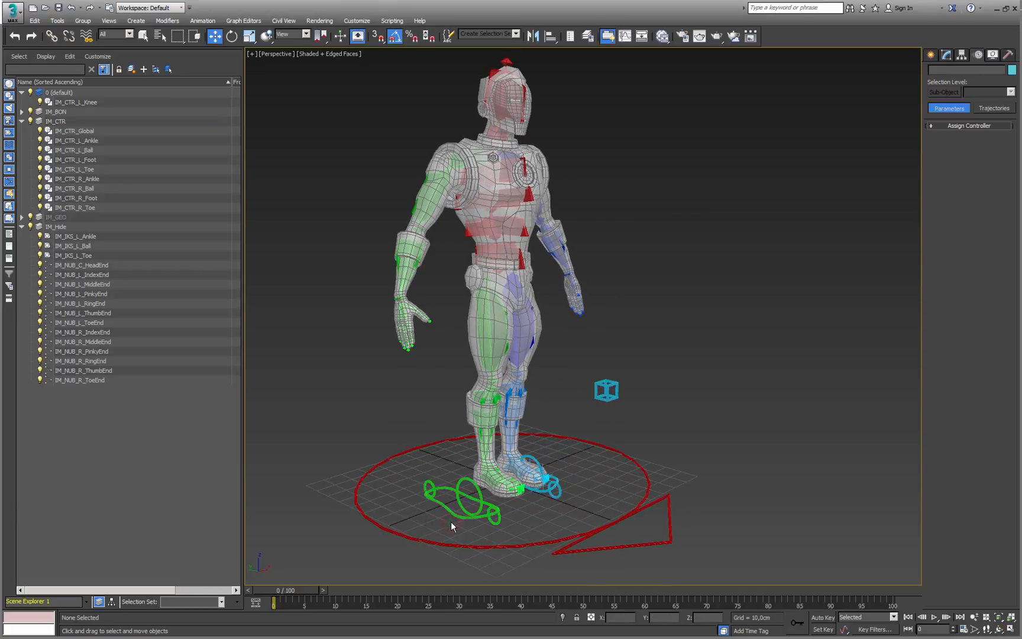